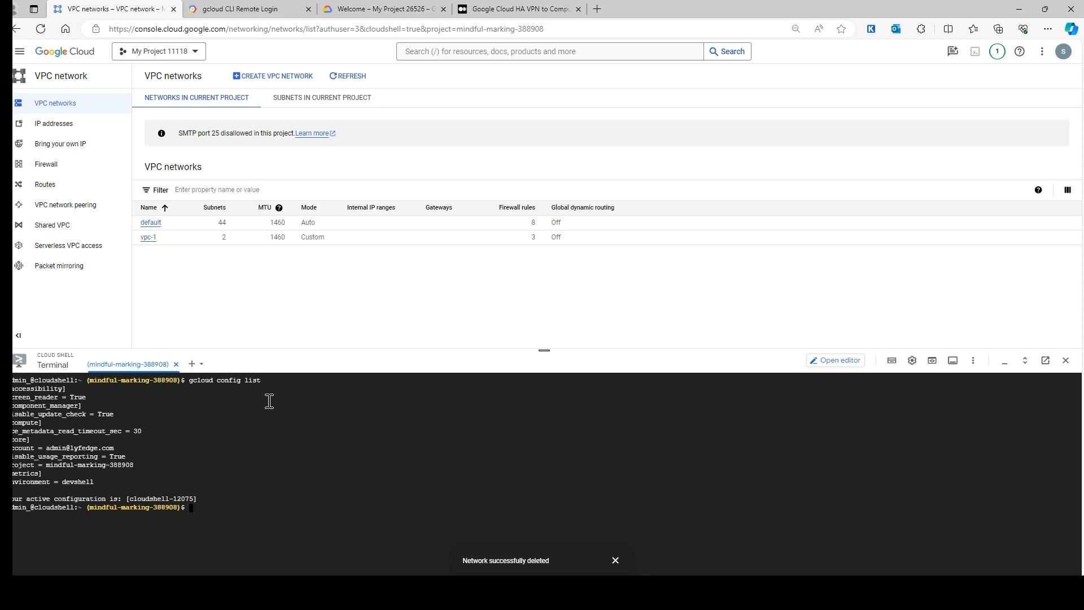
Check the active project in Cloud Shell by running gcloud config list project, matching the guide's command.
key(Up)
text(project)
click(490, 8)
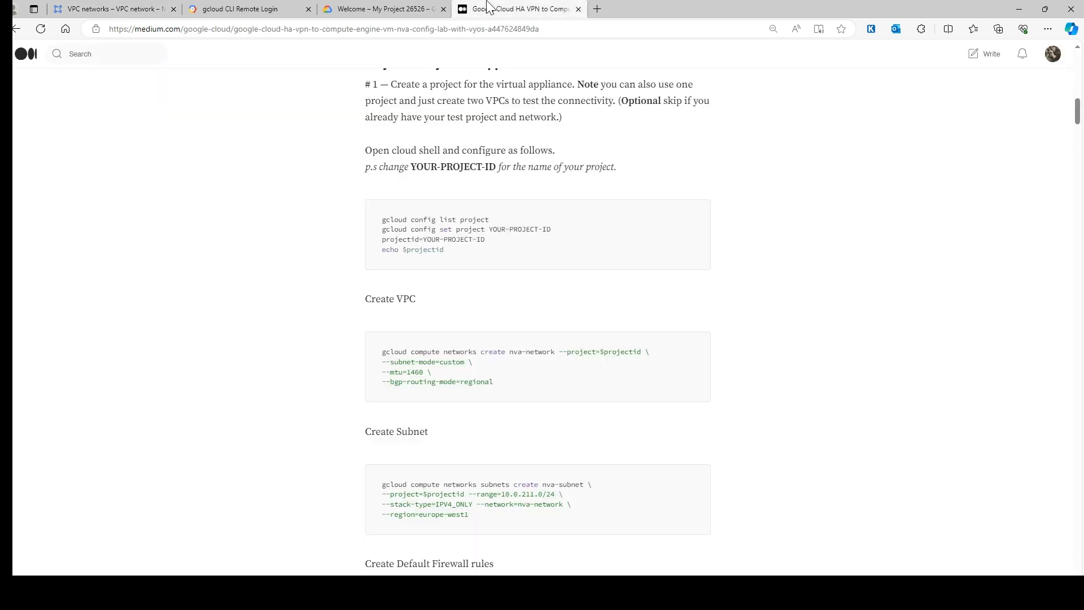
click(99, 9)
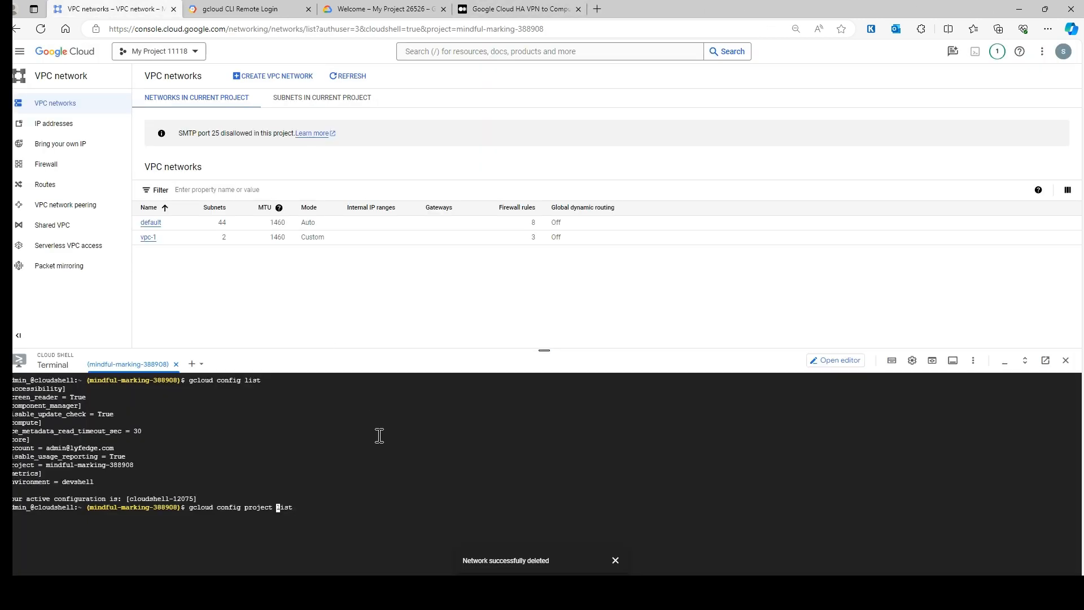
key(BackSpace)
key(BackSpace)
key(BackSpace)
key(BackSpace)
key(BackSpace)
key(BackSpace)
key(BackSpace)
key(BackSpace)
key(Return)
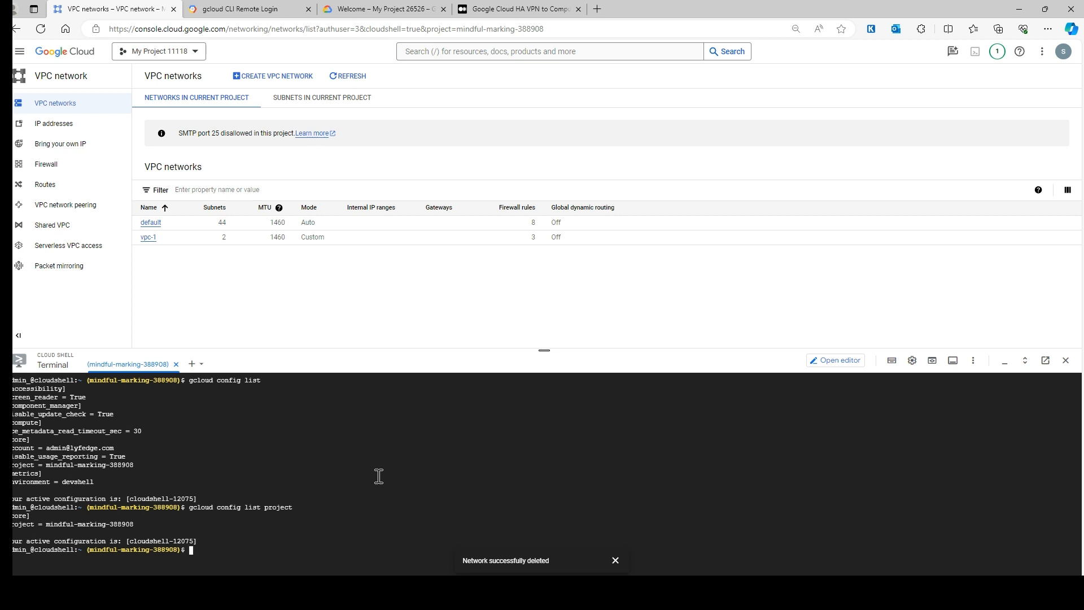
Clear the terminal and set the shell variable projectid to My Project 11118's ID, mindful-marking-388908.
key(ctrl+l)
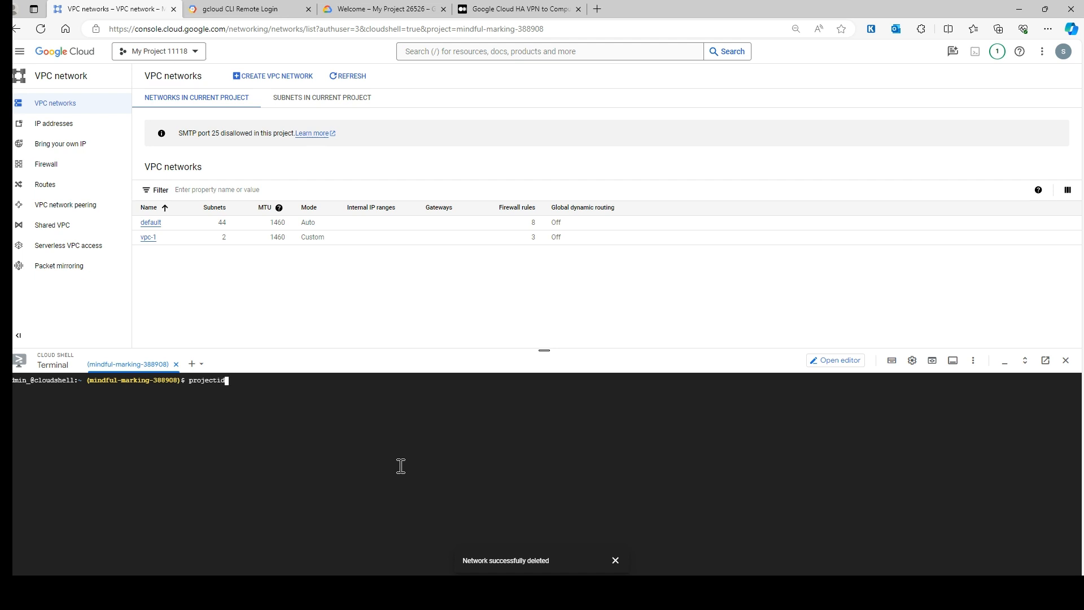
click(195, 51)
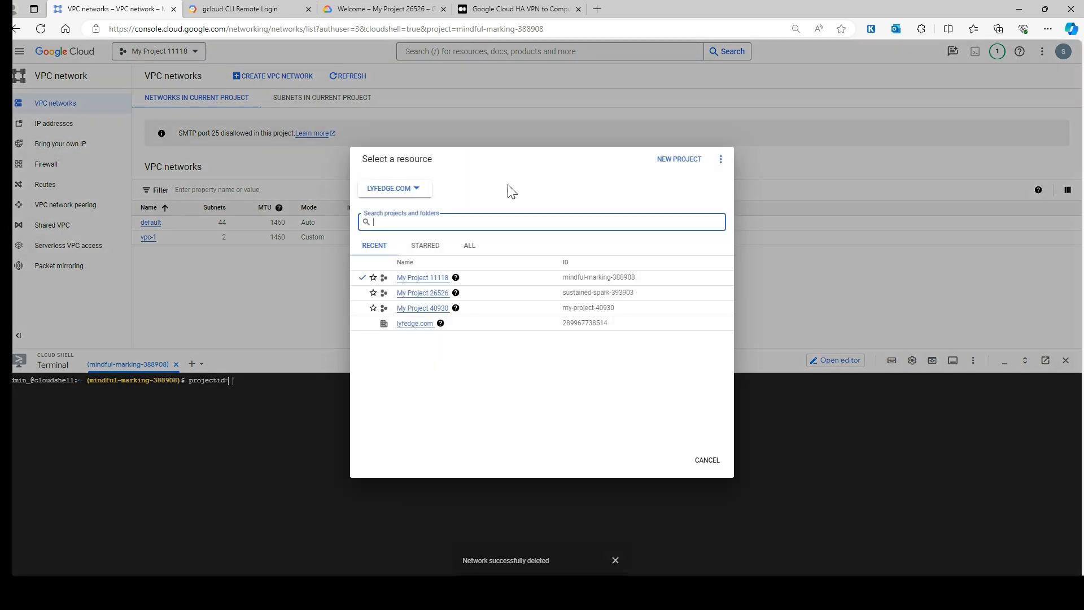
drag(630, 278, 556, 285)
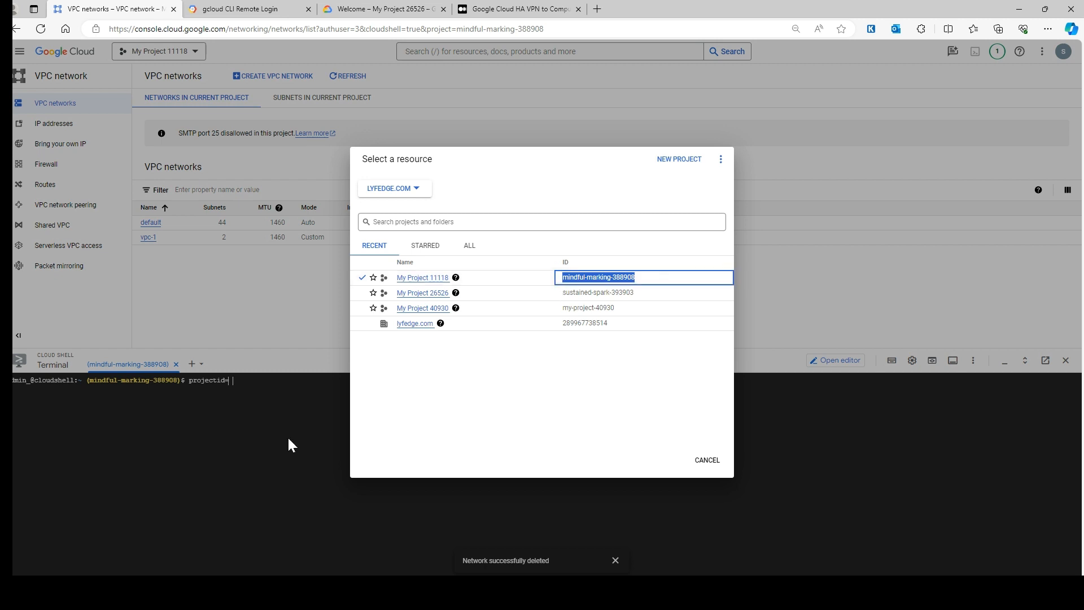
click(278, 404)
text(projectid=)
text(mindful-marking-388908)
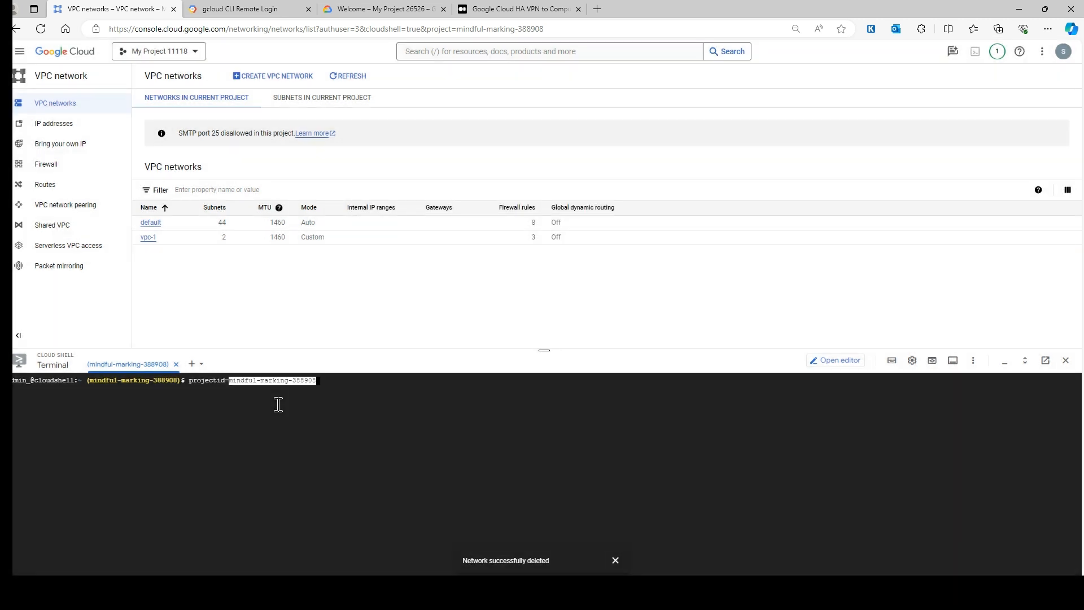
key(Return)
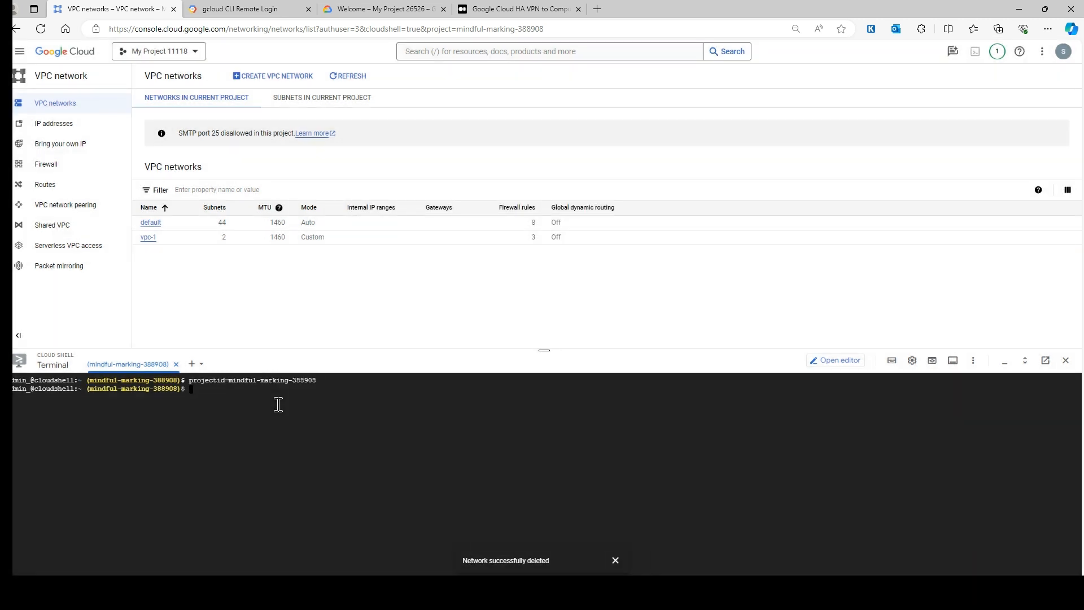
Run the guide's Create VPC command in Cloud Shell to create nva-network with custom subnet mode, MTU 1460 and regional BGP routing.
click(529, 9)
scroll(476, 314, down, 2)
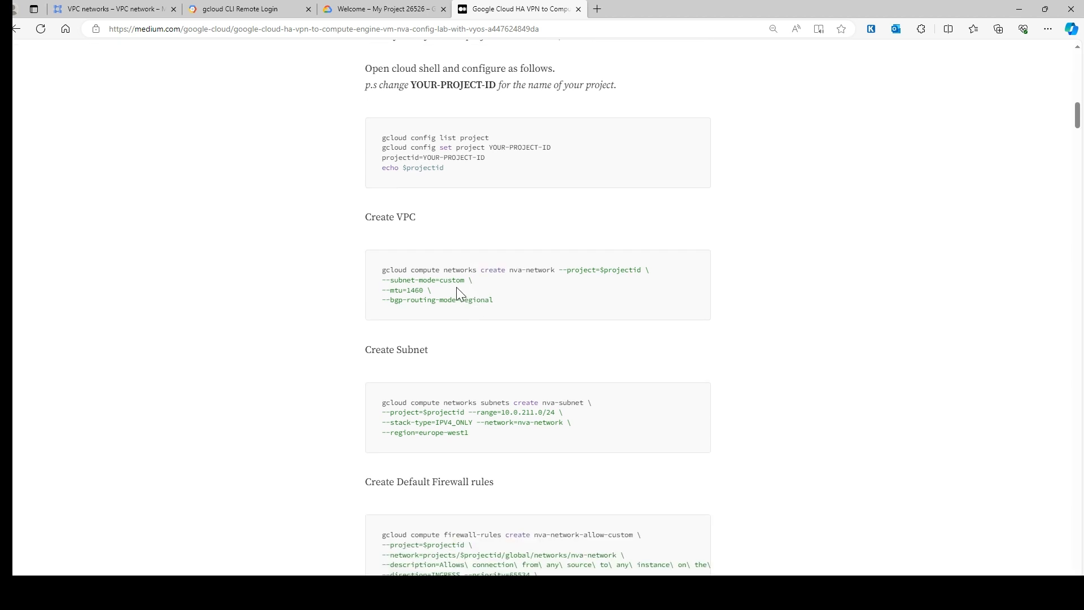
drag(496, 305, 380, 270)
key(ctrl+c)
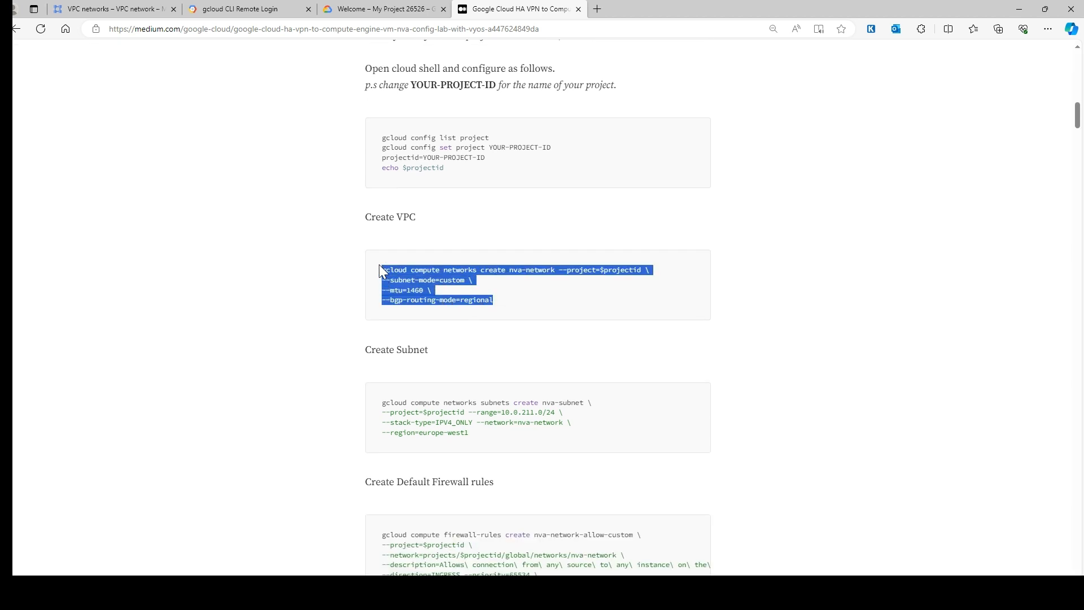
click(101, 8)
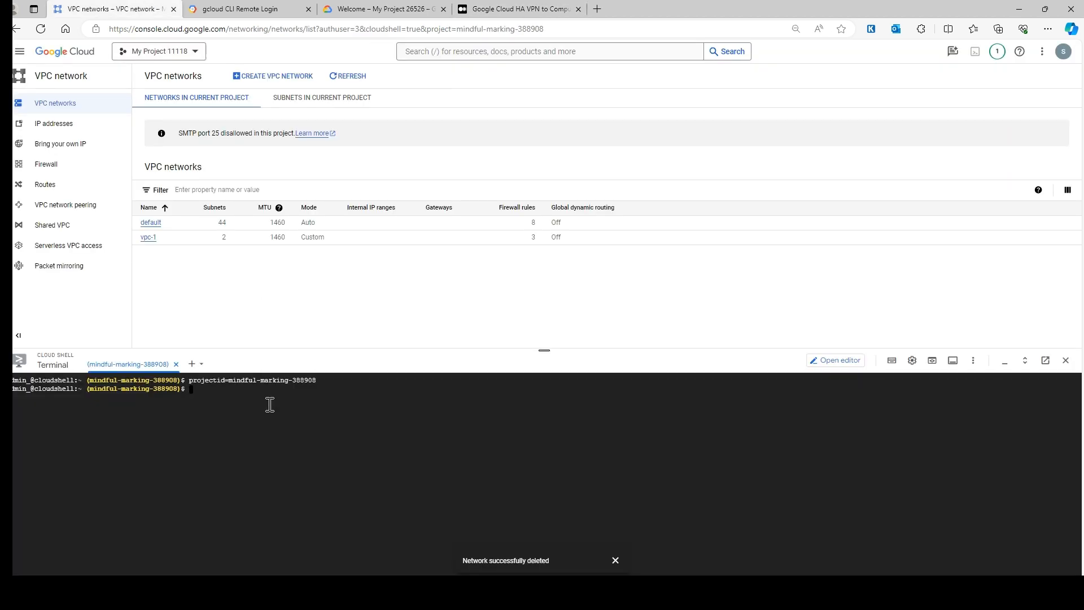
key(ctrl+v)
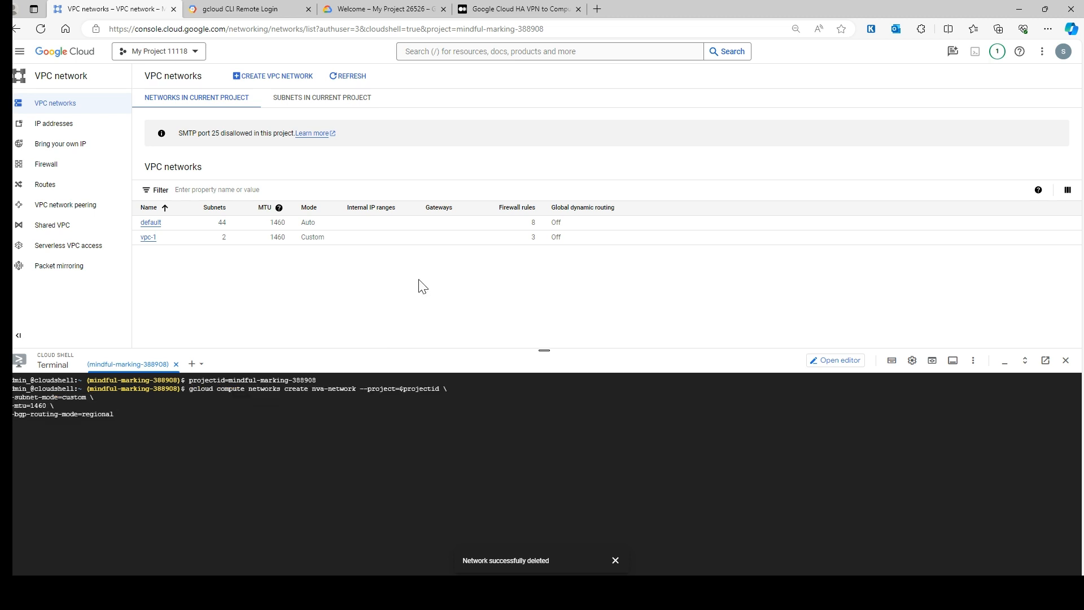
Close the gcloud CLI Remote Login page, clear the terminal and refresh the VPC networks list of My Project 11118.
click(309, 10)
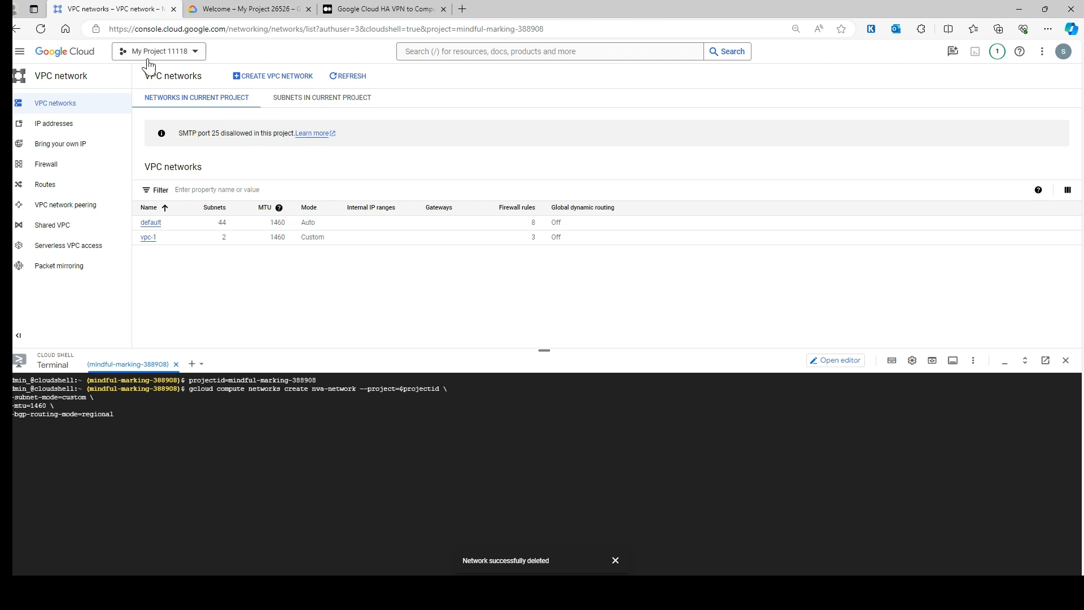
click(240, 9)
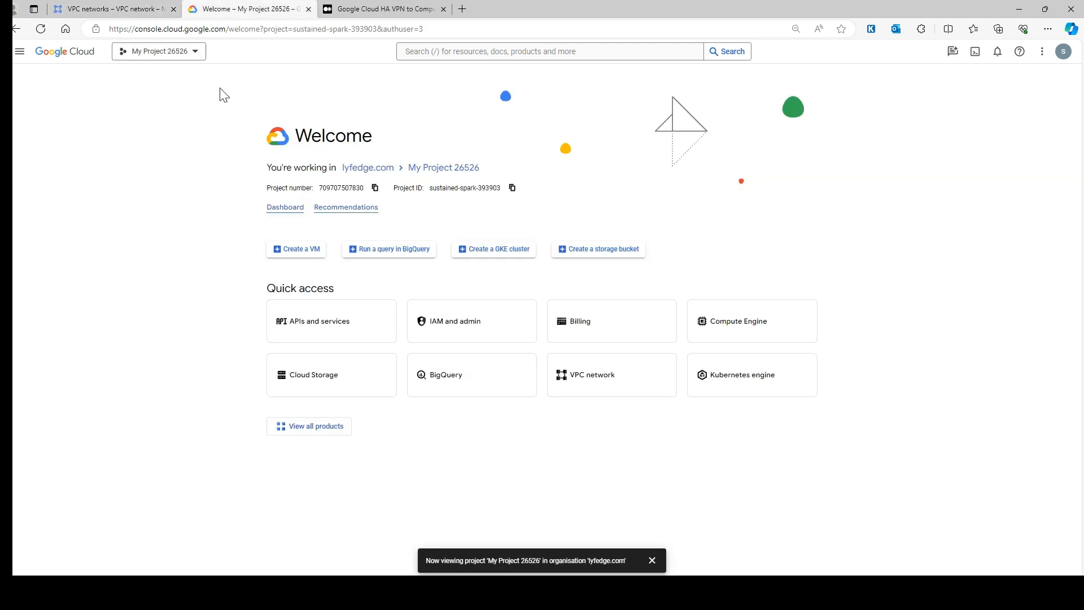
click(96, 8)
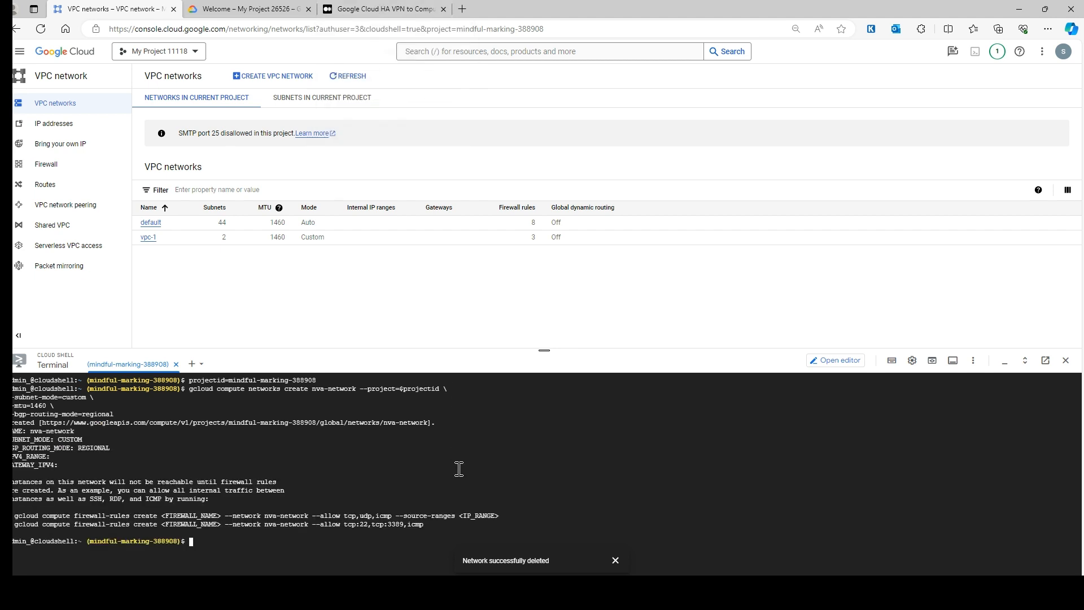
key(ctrl+l)
click(360, 77)
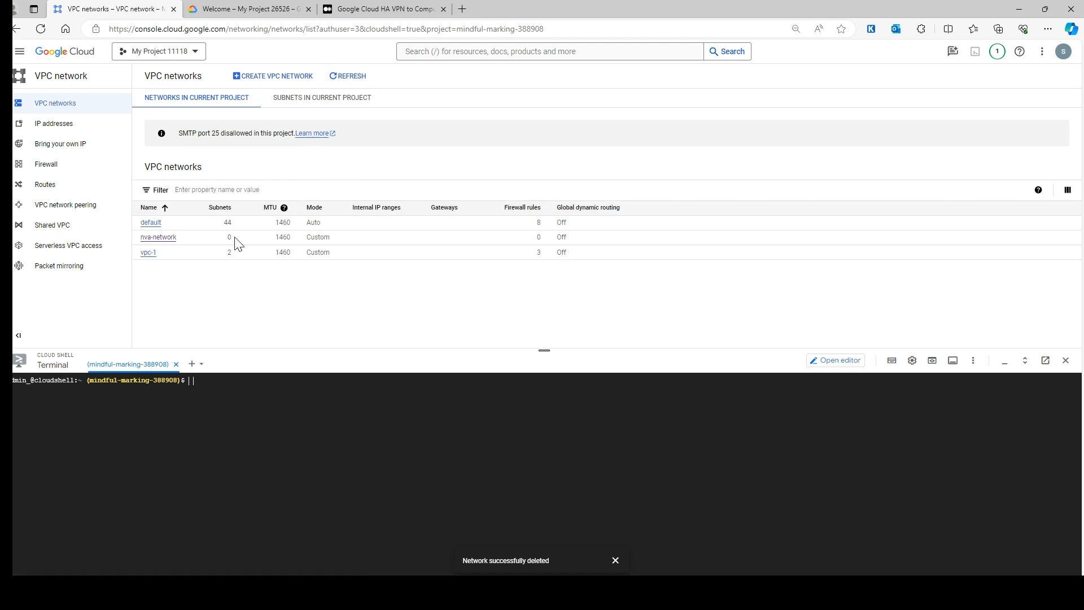
Run the guide's Create Subnet command to create IPv4-only nva-subnet in nva-network with range 10.0.211.0/24 and region europe-west1.
click(378, 7)
scroll(500, 361, down, 3)
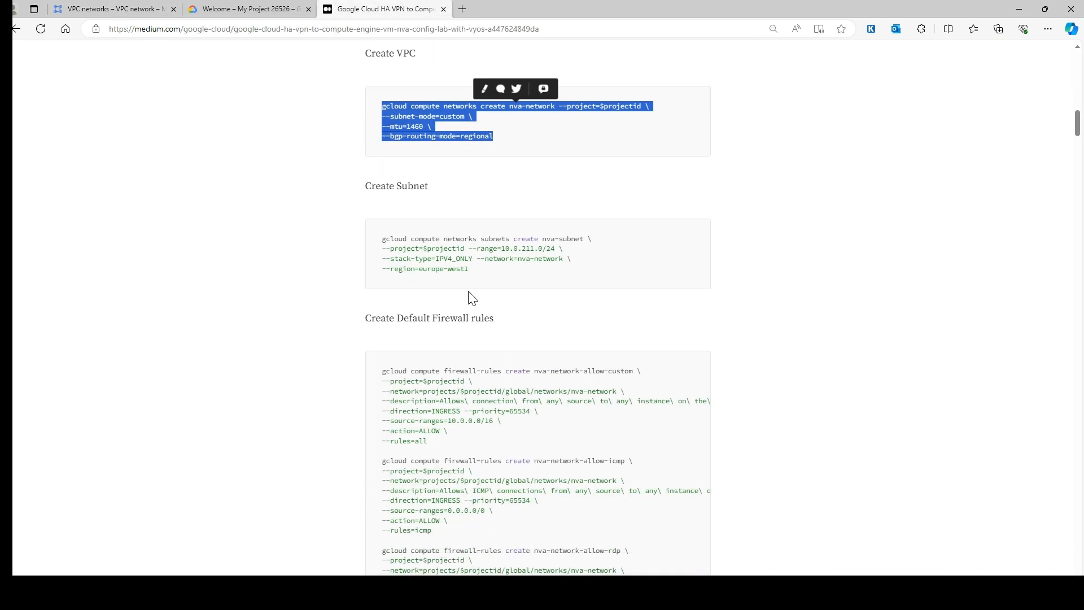
drag(476, 272, 355, 242)
key(ctrl+c)
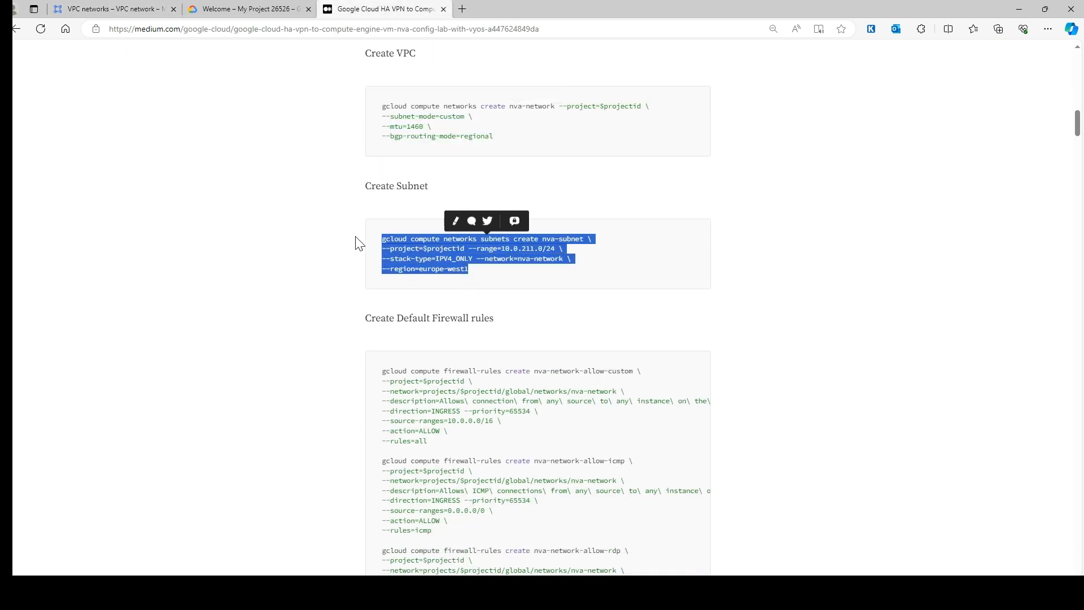
click(144, 8)
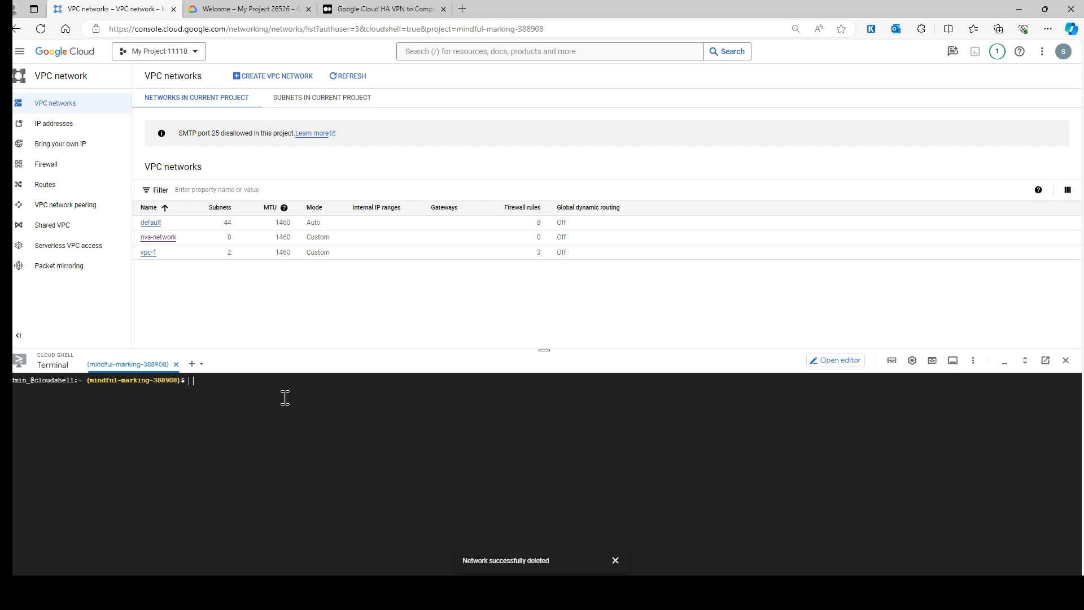
key(ctrl+v)
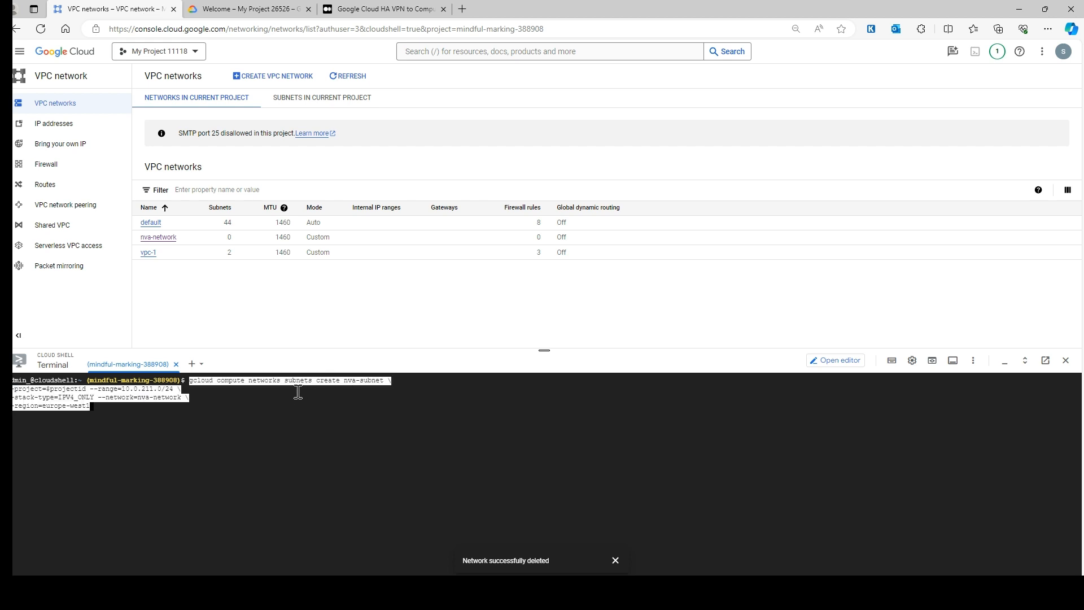
key(Return)
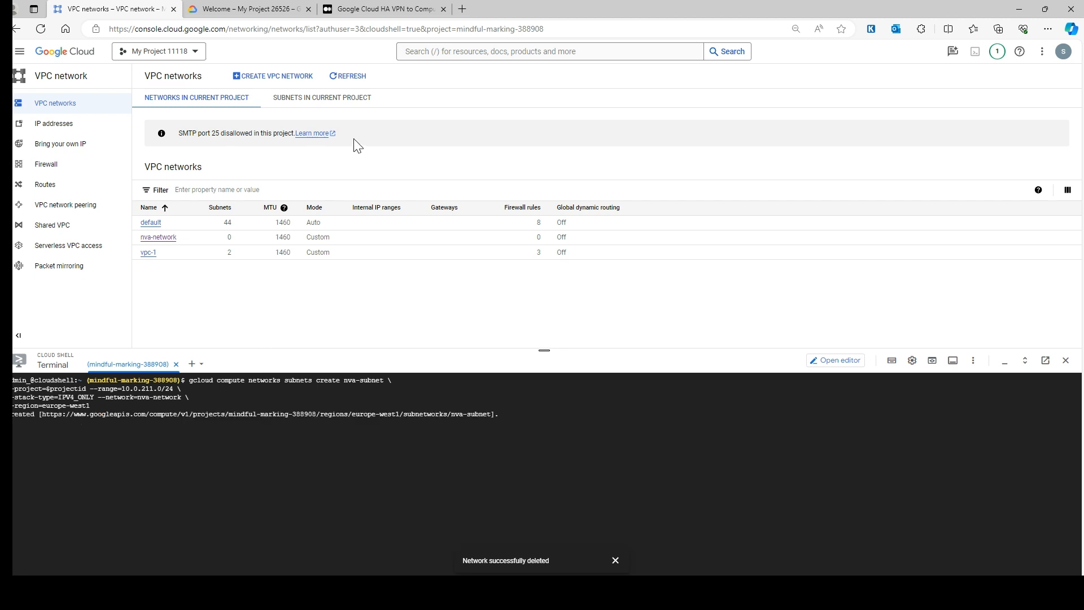
Refresh the VPC networks and inspect the region and internal IP range of the subnet in nva-network.
click(350, 81)
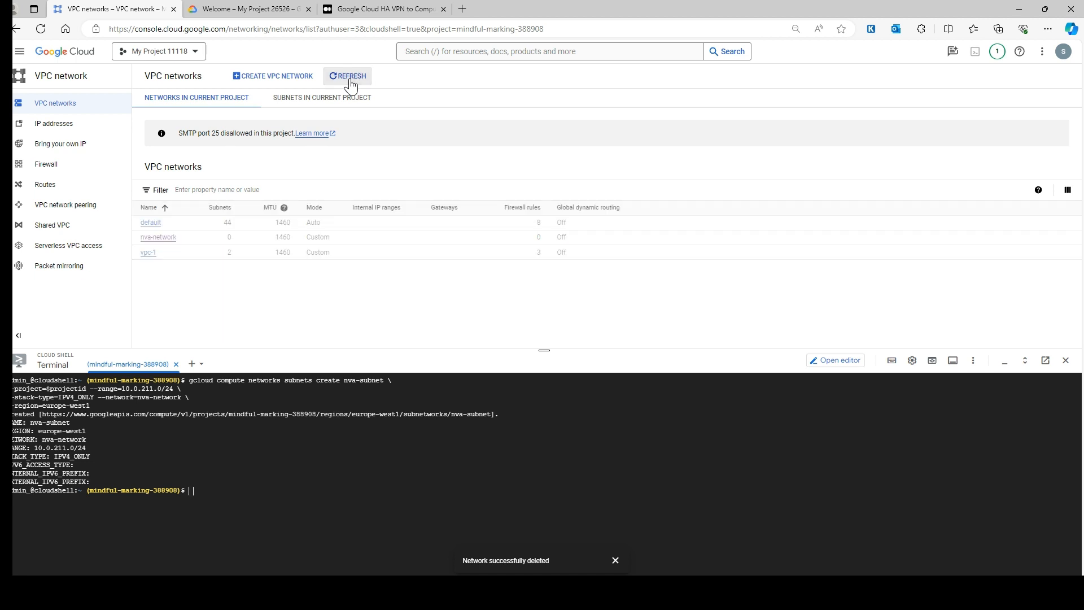
click(167, 239)
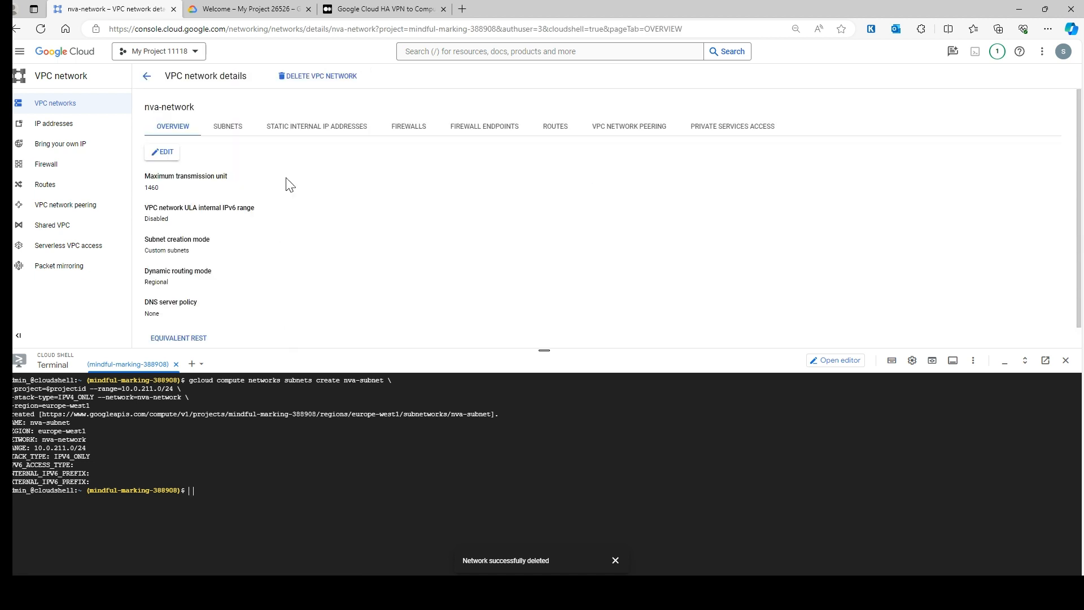
click(227, 126)
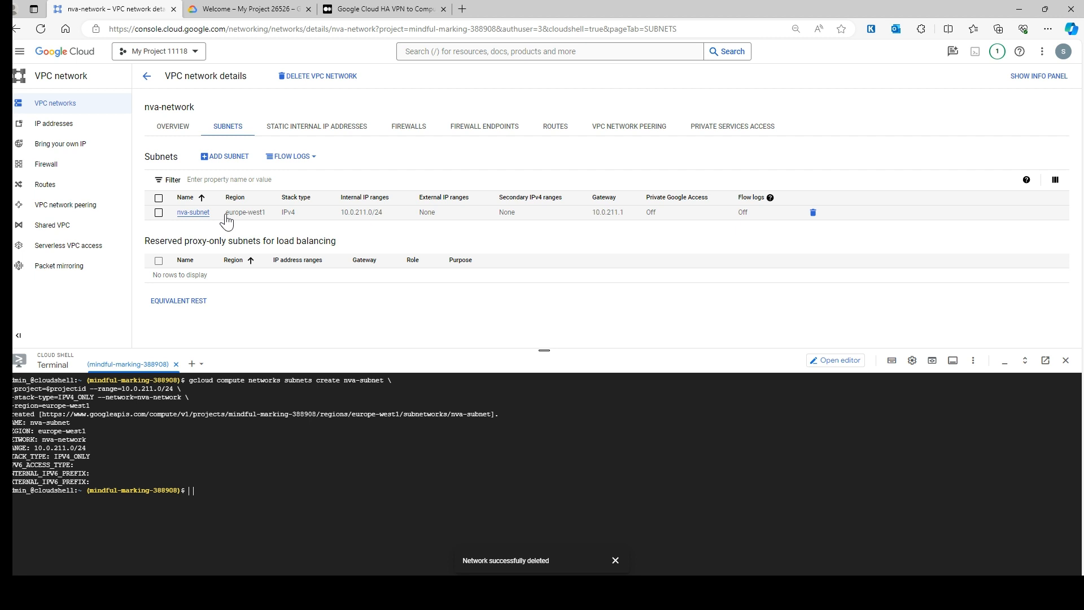
drag(225, 214, 273, 219)
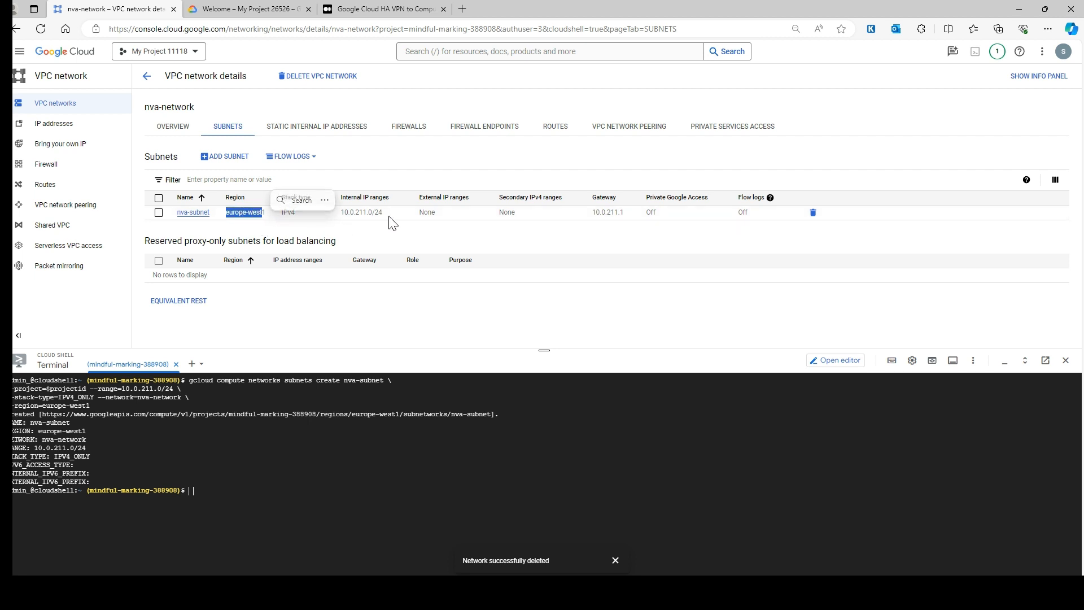
drag(383, 215, 345, 216)
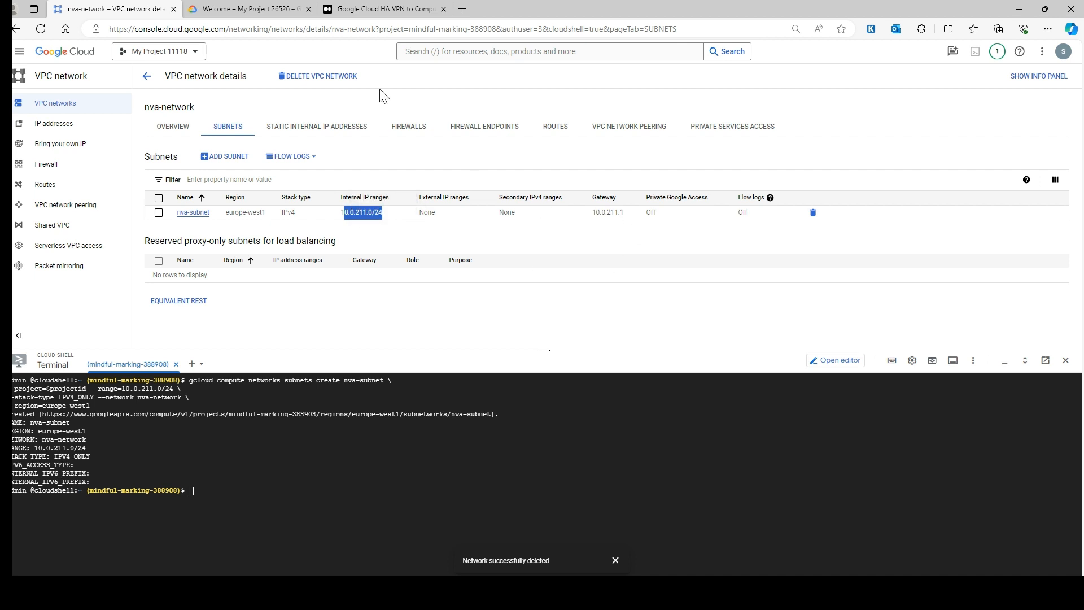
Read through the guide's default firewall rule commands for custom, ICMP, RDP and SSH traffic.
click(379, 9)
scroll(520, 354, down, 1)
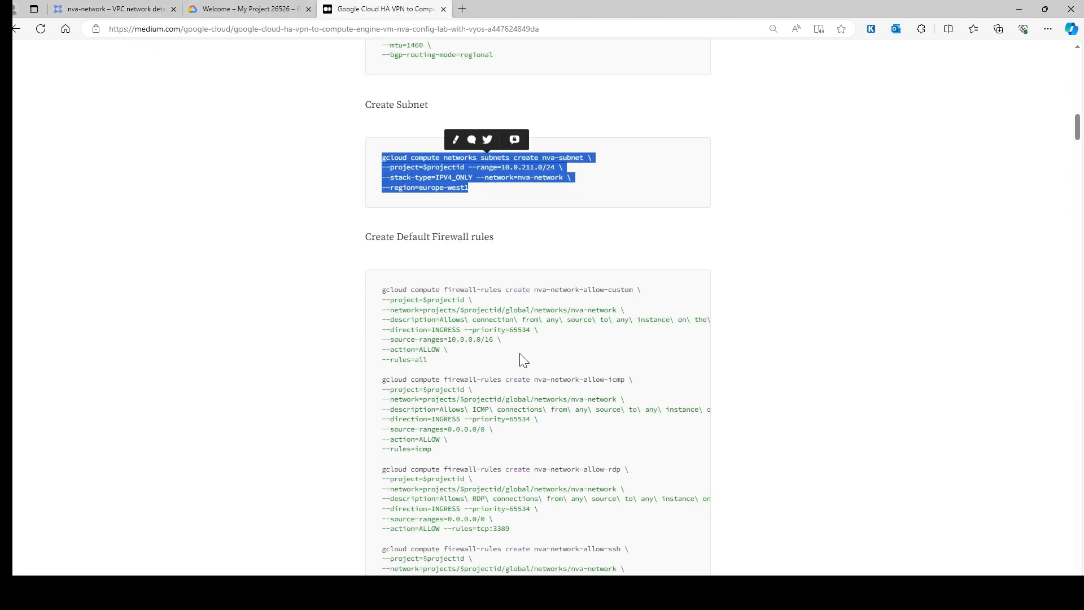
scroll(524, 360, down, 1)
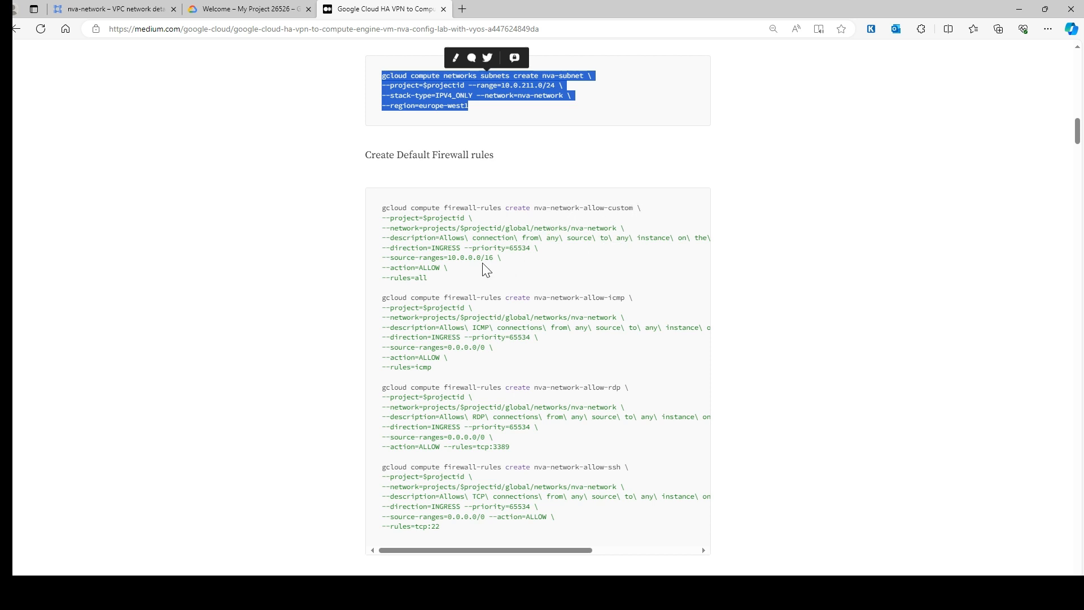
scroll(487, 270, down, 1)
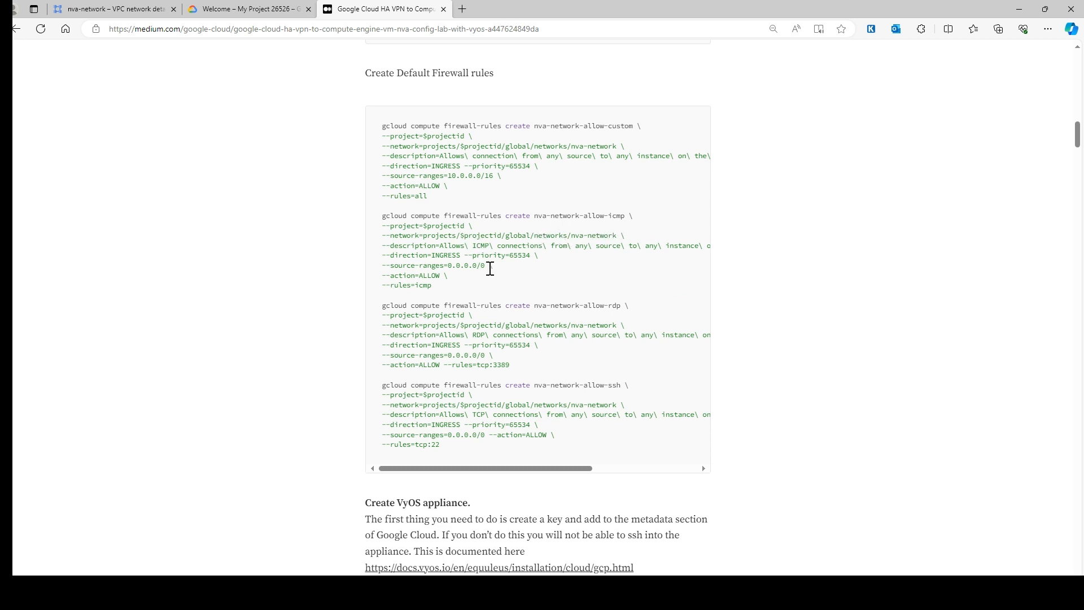
scroll(485, 263, down, 1)
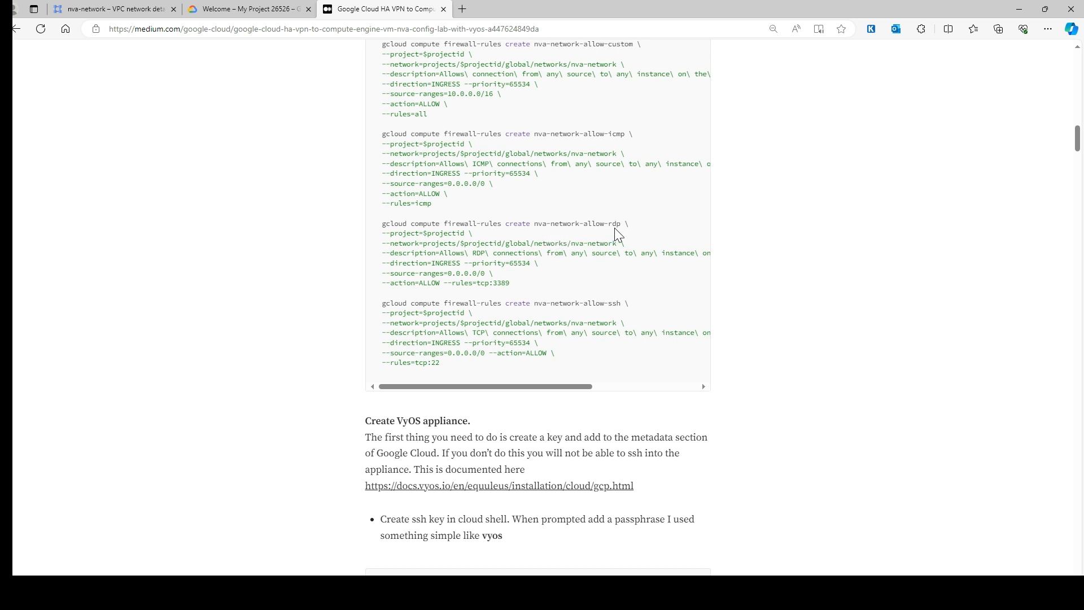
scroll(508, 283, down, 1)
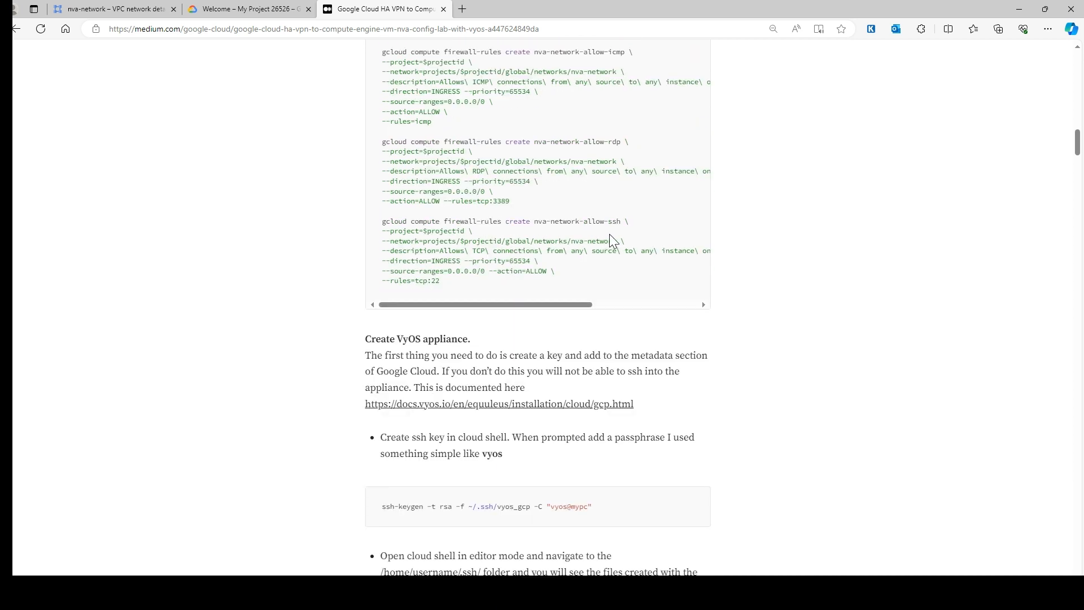
scroll(519, 289, up, 3)
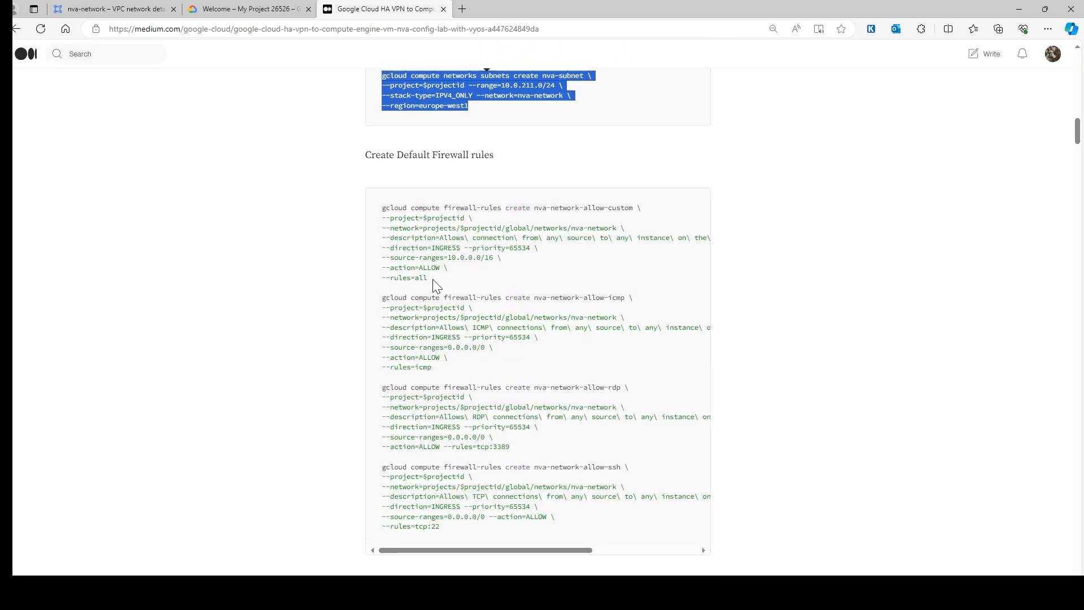
Run the guide's command creating firewall rule nva-network-allow-custom, allowing all ingress from 10.0.0.0/16 with priority 65534.
drag(432, 279, 375, 209)
click(77, 9)
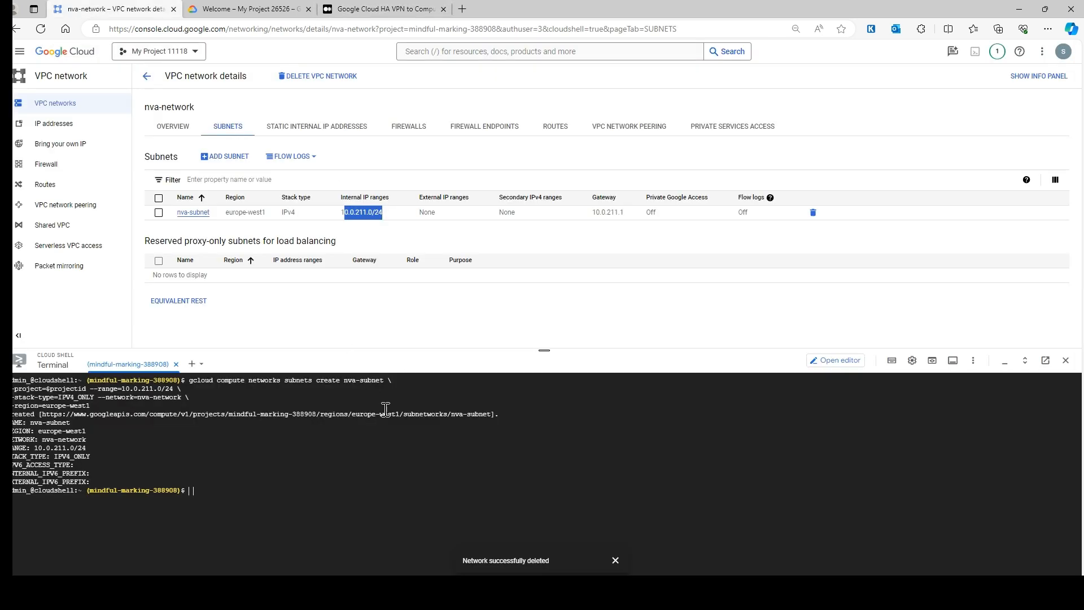
click(367, 444)
key(ctrl+l)
text(gcloud compute firewall-rules create nva-network-allow-custom \ --project=$projectid \ --network=projects/$projectid/global/networks/nva-network \ --description=Allows\ connection\ from\ any\ source\ to\ any\ instance\ on\ the\ network\ using\ custom\ protocols. \ --direction=INGRESS --priority=65534 \ --source-ranges=10.0.0.0/16 \ --action=ALLOW \ --rules=all)
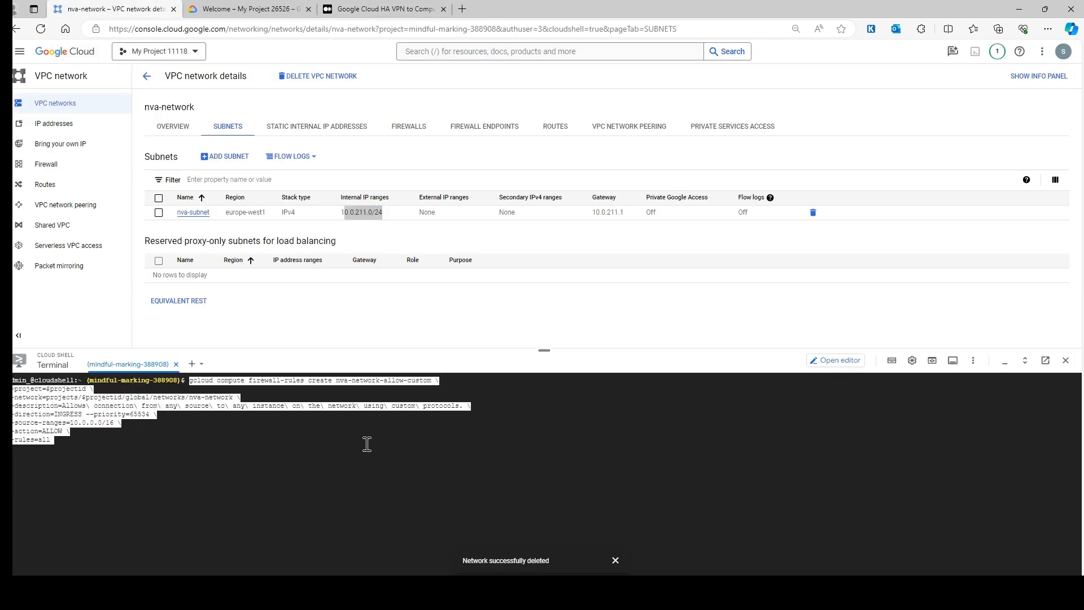
key(Return)
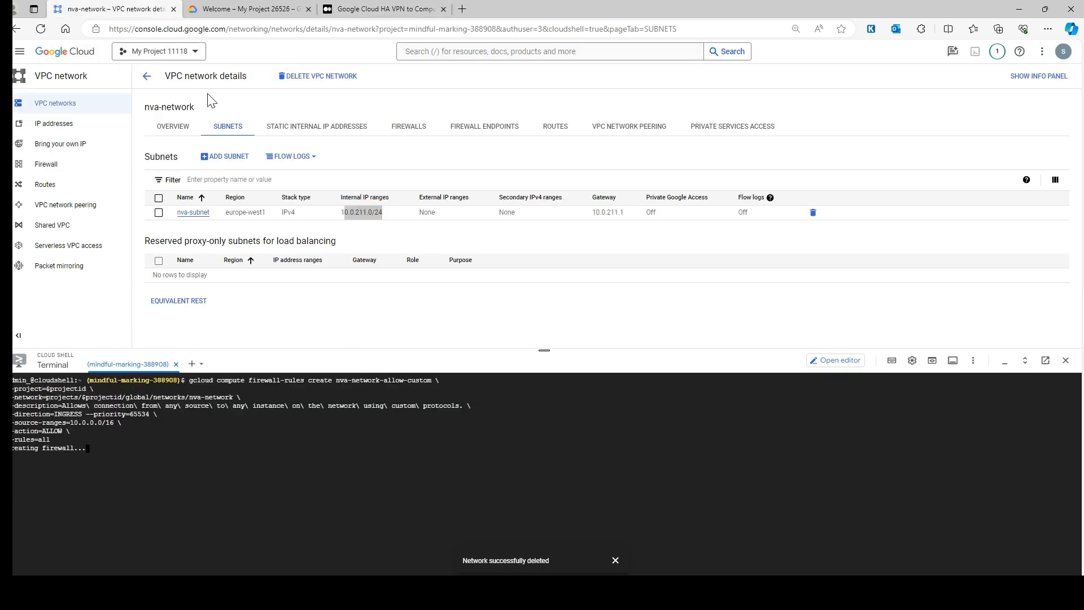
Run the guide's command creating firewall rule nva-network-allow-icmp, allowing ICMP ingress from 0.0.0.0/0 with priority 65534.
click(339, 8)
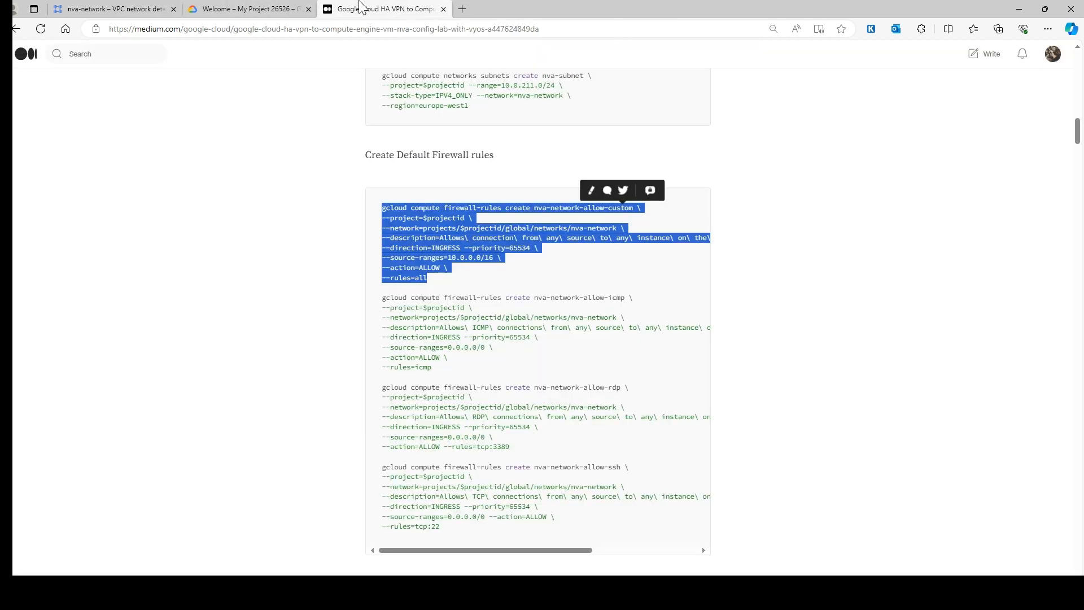
click(388, 344)
drag(433, 367, 380, 296)
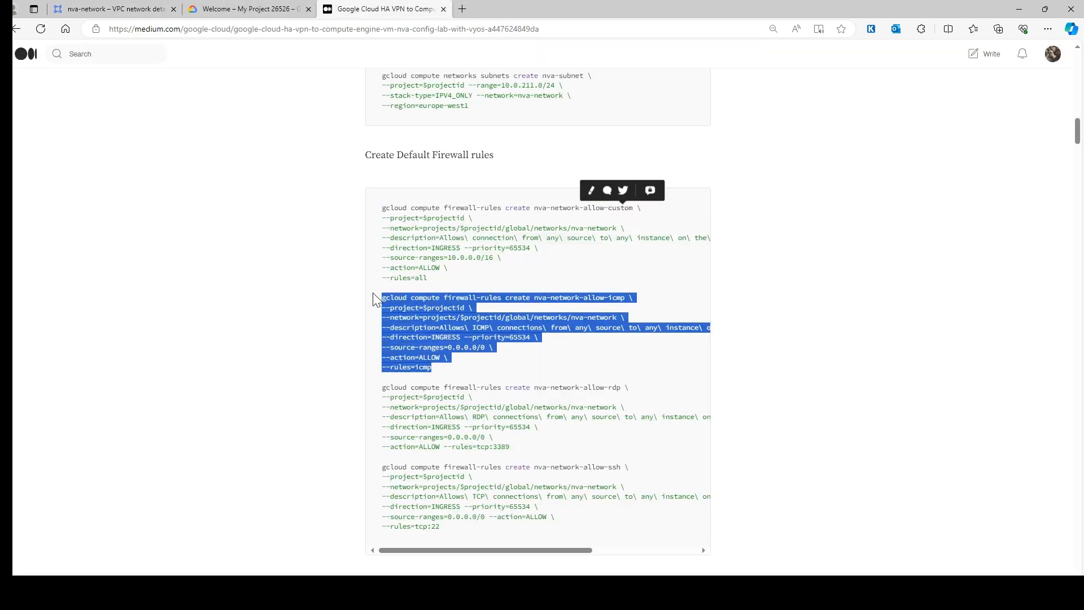
click(113, 8)
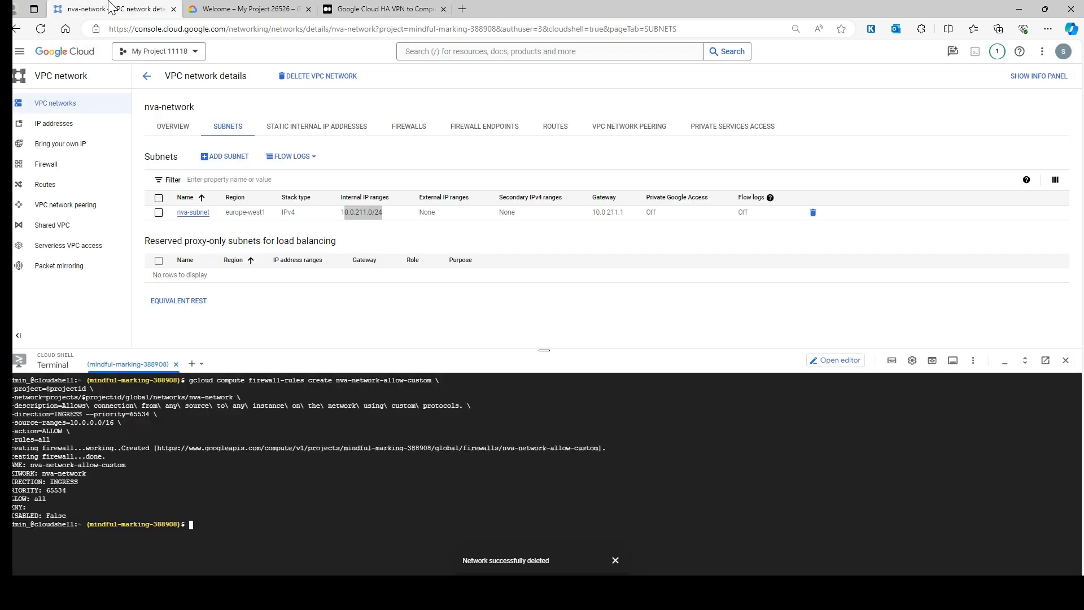
text(gcloud compute firewall-rules create nva-network-allow-icmp \ --project=$projectid \ --network=projects/$projectid/global/networks/nva-network \ --description=Allows\ ICMP\ connections\ from\ any\ source\ to\ any\ instance\ on\ the\ network. \ --direction=INGRESS --priority=65534 \ --source-ranges=0.0.0.0/0 \ --action=ALLOW \ --rules=icmp)
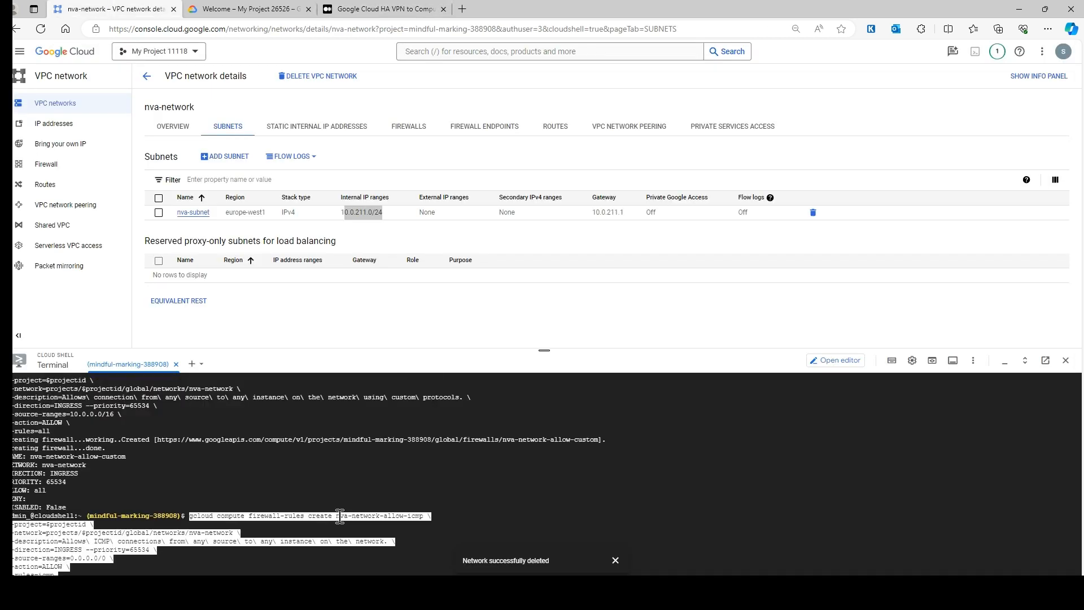
Run the guide's command creating firewall rule nva-network-allow-rdp, allowing tcp:3389 ingress from 0.0.0.0/0 with priority 65534.
click(355, 8)
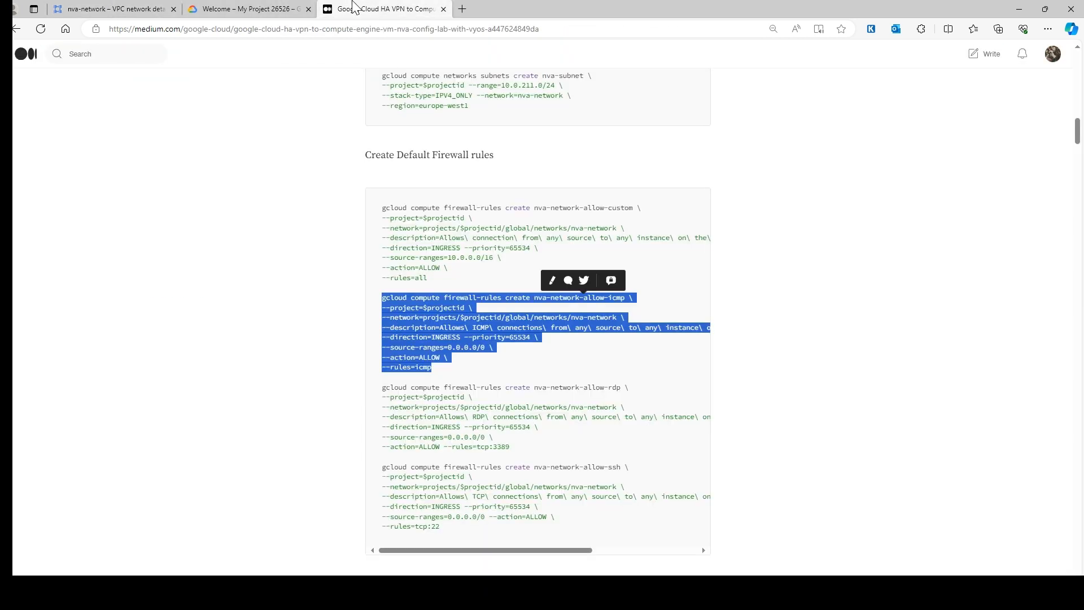
scroll(608, 435, down, 2)
drag(511, 365, 377, 305)
key(ctrl+c)
click(113, 9)
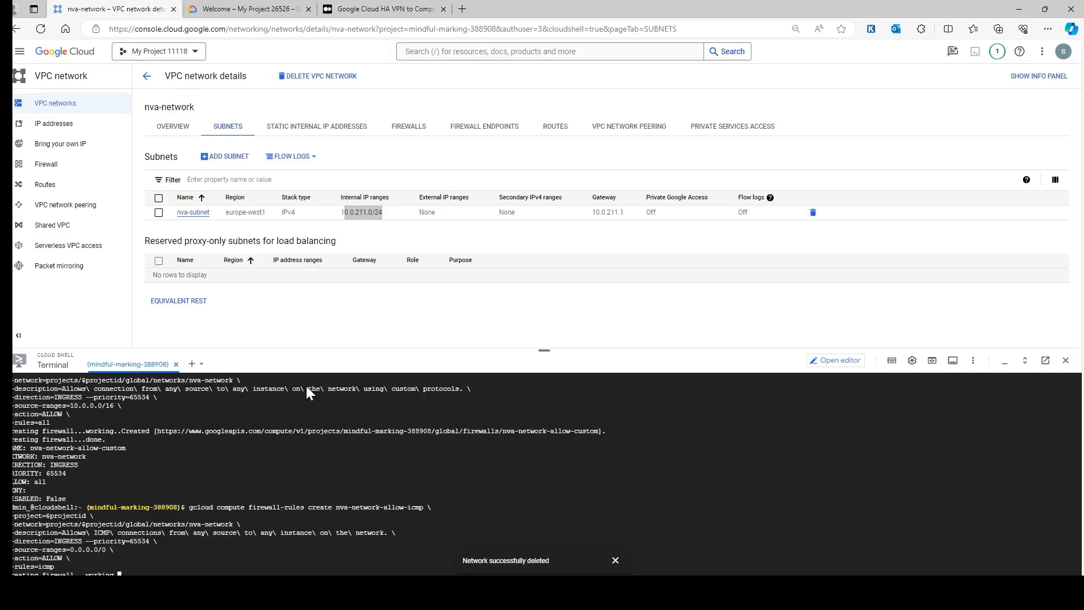
key(ctrl+v)
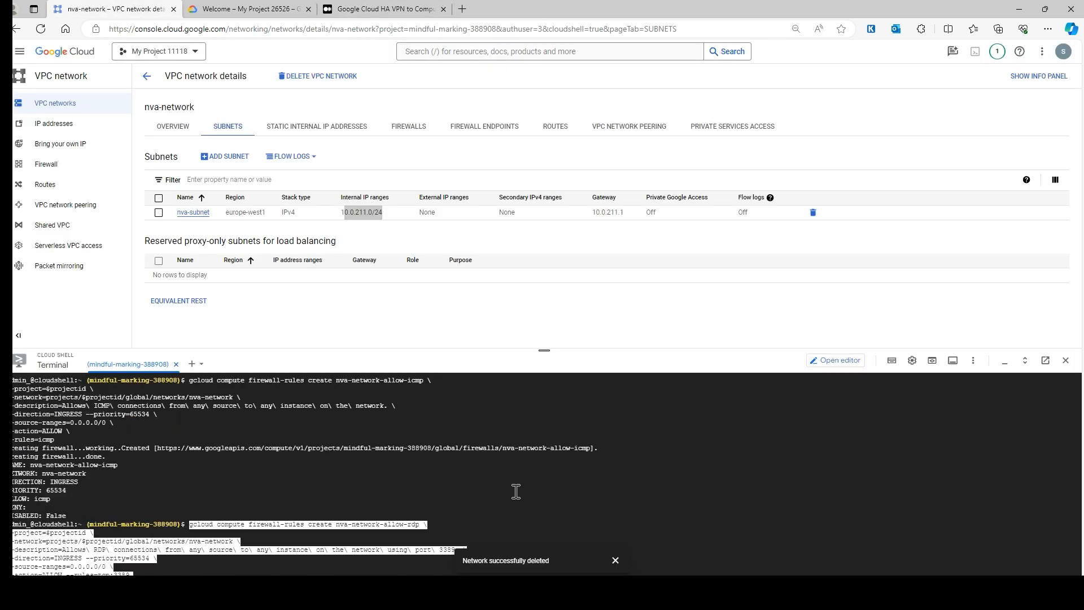
key(Return)
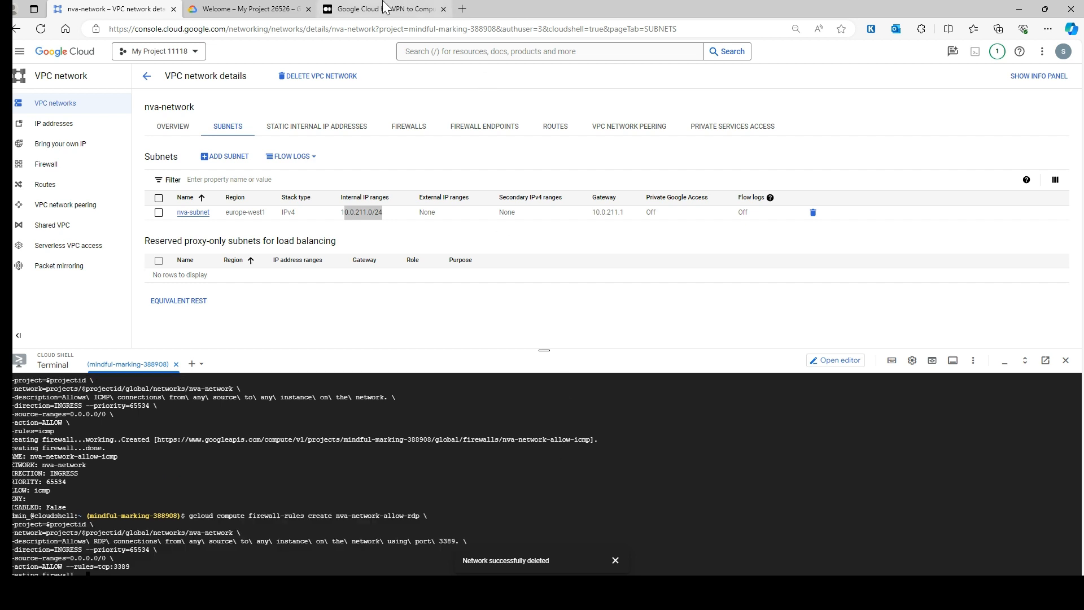
Run the guide's command creating firewall rule nva-network-allow-ssh, allowing tcp:22 ingress from 0.0.0.0/0 with priority 65534.
click(384, 8)
scroll(484, 339, down, 2)
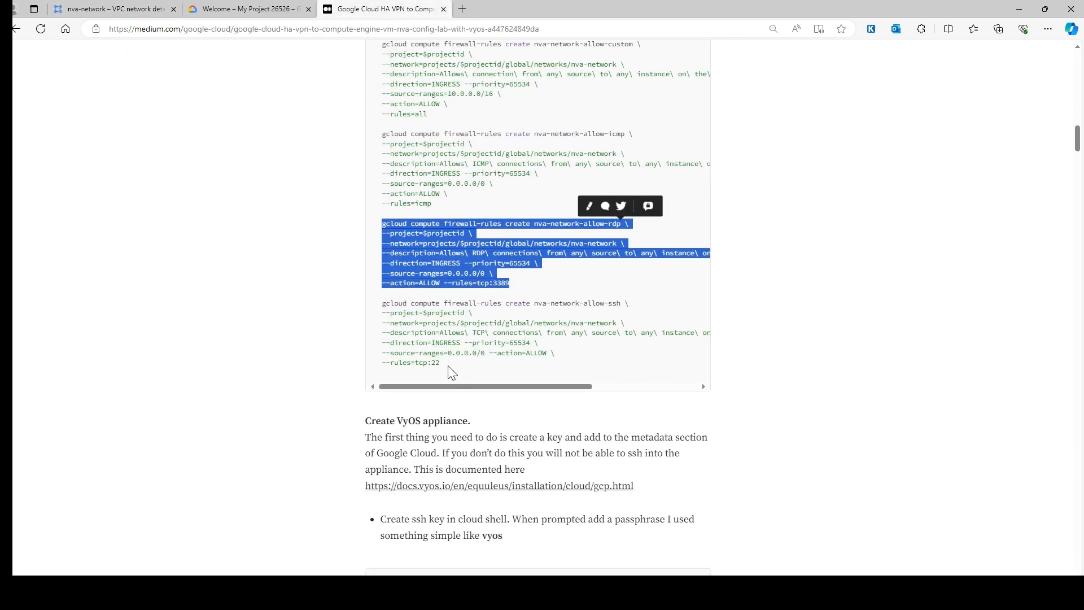
drag(448, 368, 367, 305)
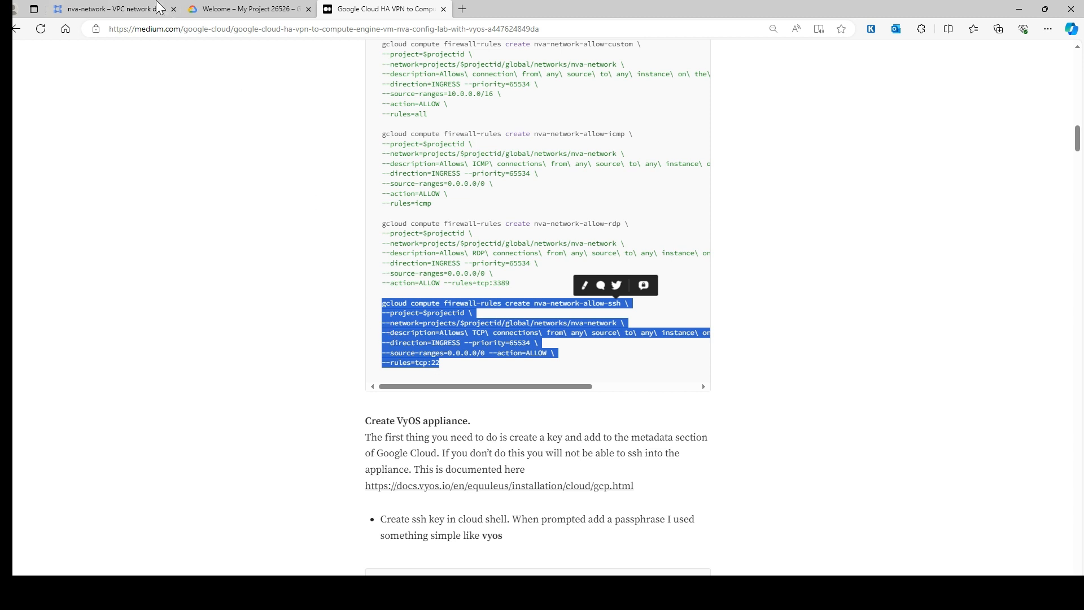
click(130, 8)
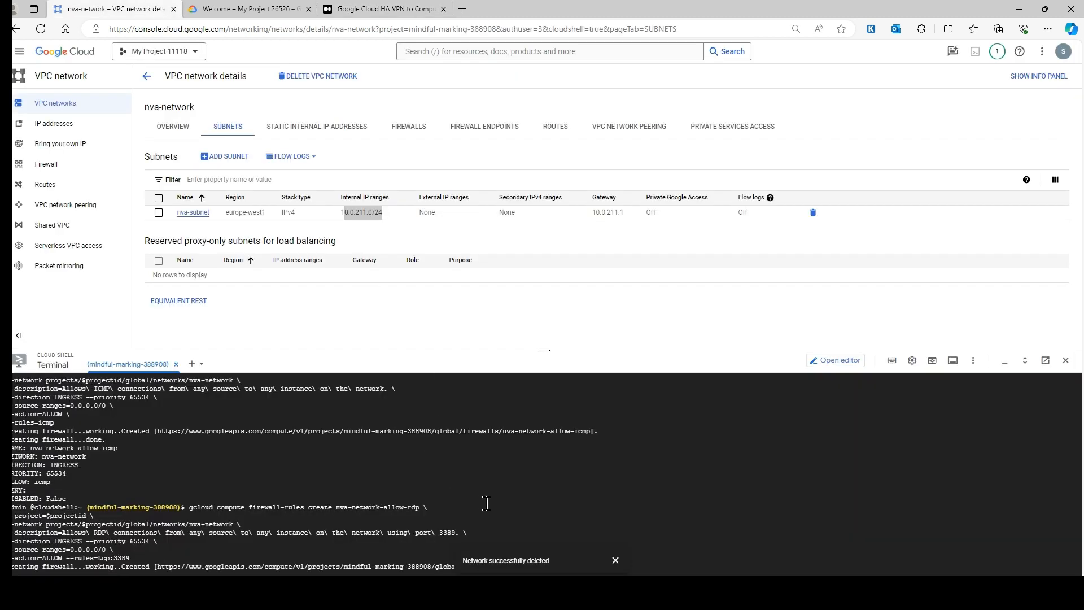
text(gcloud compute firewall-rules create nva-network-allow-ssh \ --project=$projectid \ --network=projects/$projectid/global/networks/nva-network \ --description=Allows\ TCP\ connections\ from\ any\ source\ to\ any\ instance\ on\ the\ network\ using\ port\ 22. \ --direction=INGRESS --priority=65534 \ --source-ranges=0.0.0.0/0 --action=ALLOW \ --rules=tcp:22)
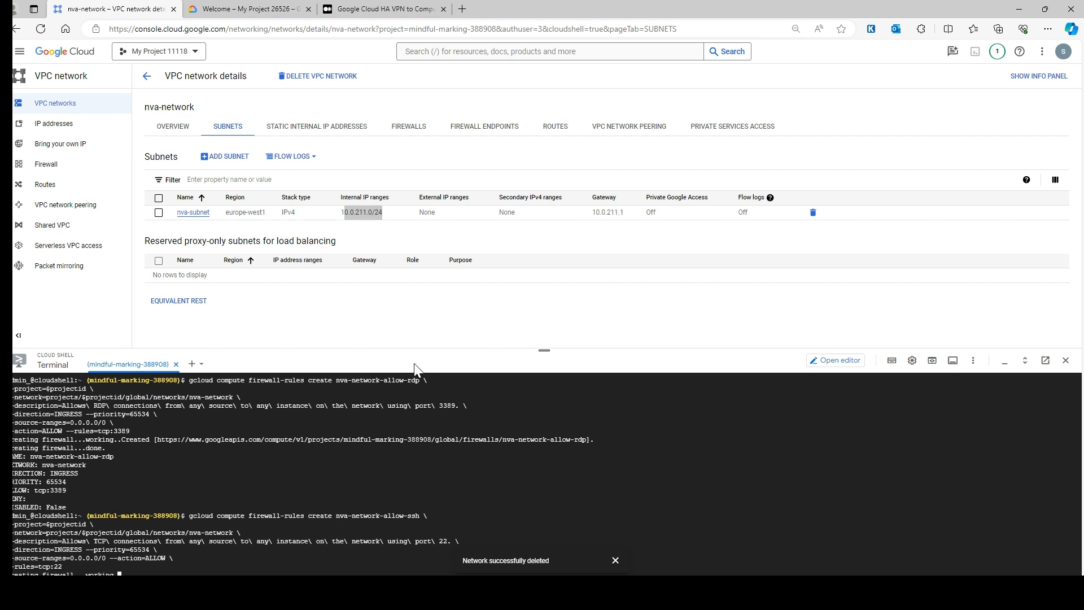
Inspect the VPC firewall rules of nva-network and the source IPv4 range of nva-network-allow-custom.
drag(546, 351, 551, 362)
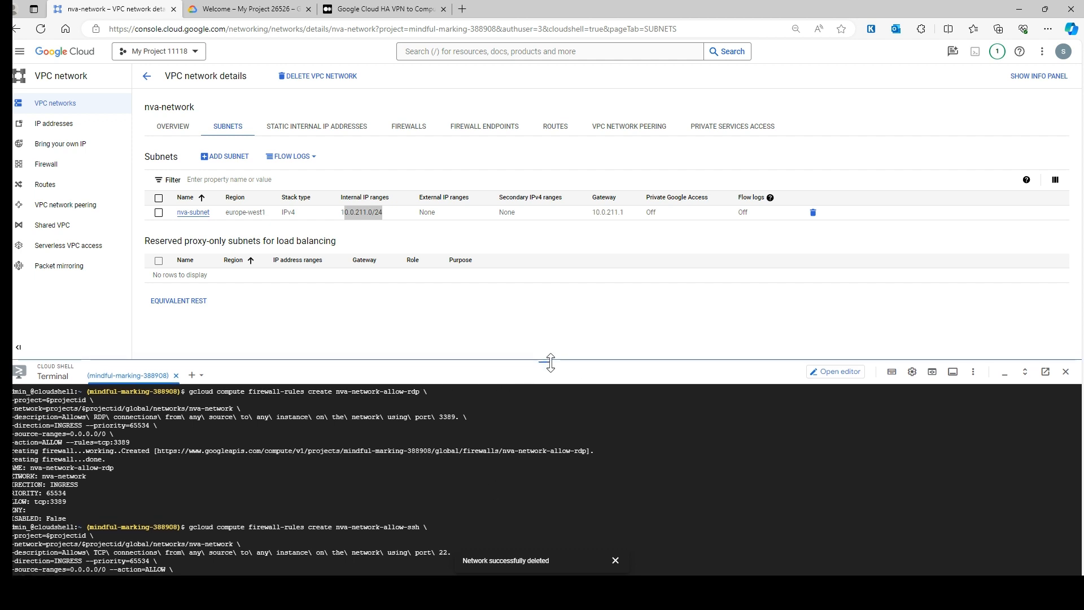
click(410, 127)
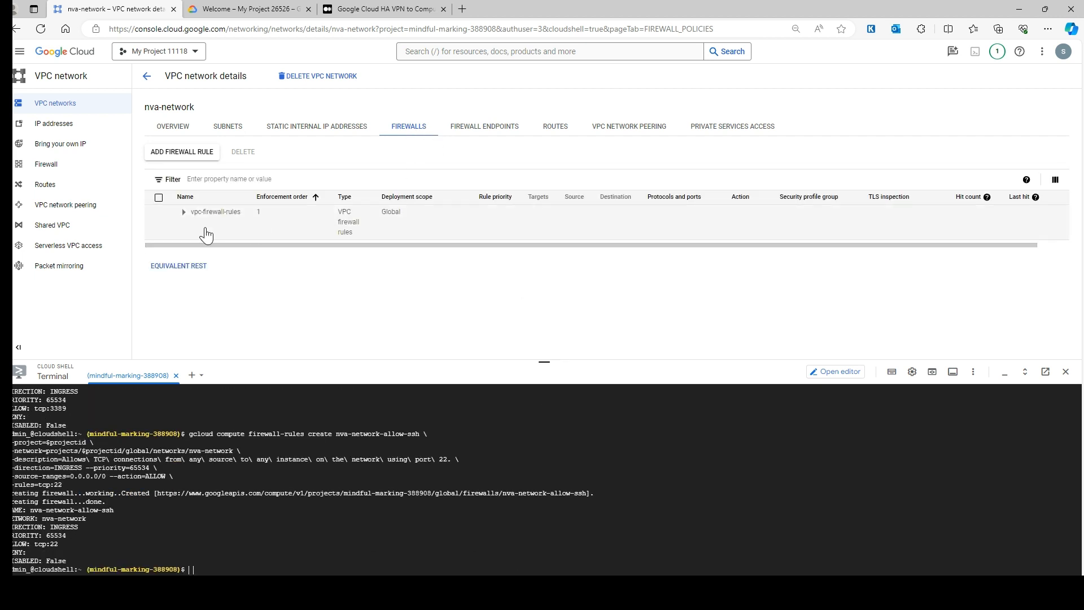
click(184, 213)
scroll(469, 286, down, 1)
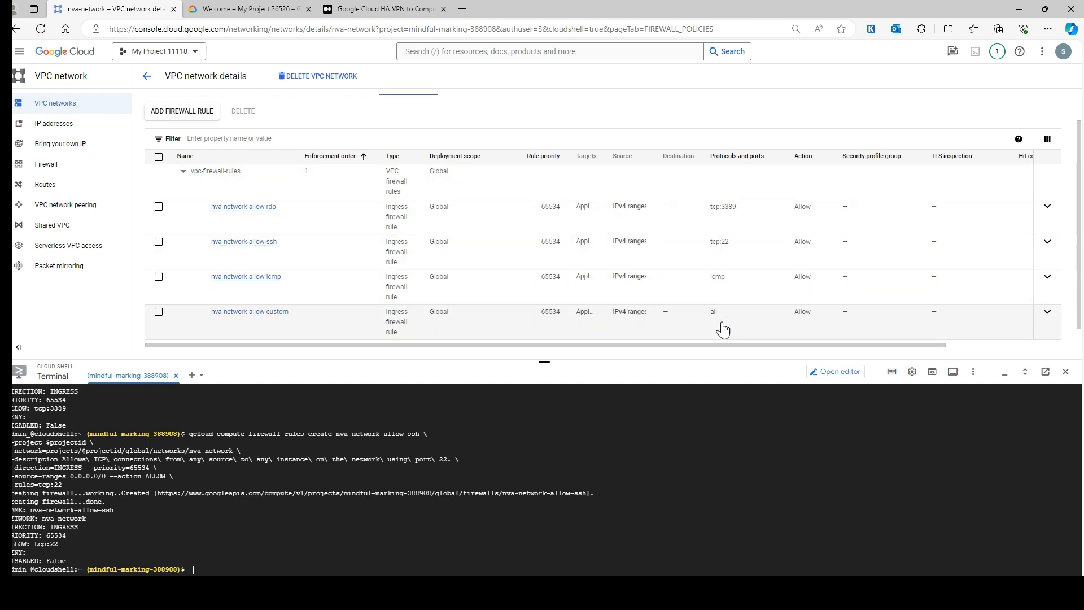
click(1048, 313)
drag(648, 333, 609, 333)
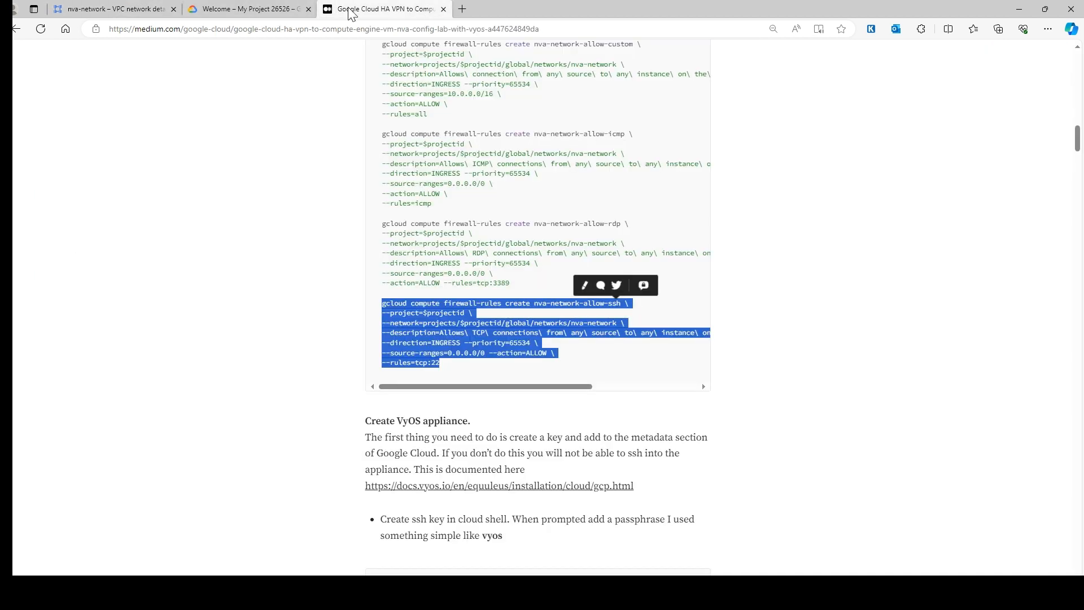
Review the guide's subnet and firewall sections and read its Create VyOS appliance instructions on generating an SSH key.
click(384, 9)
scroll(520, 314, down, 3)
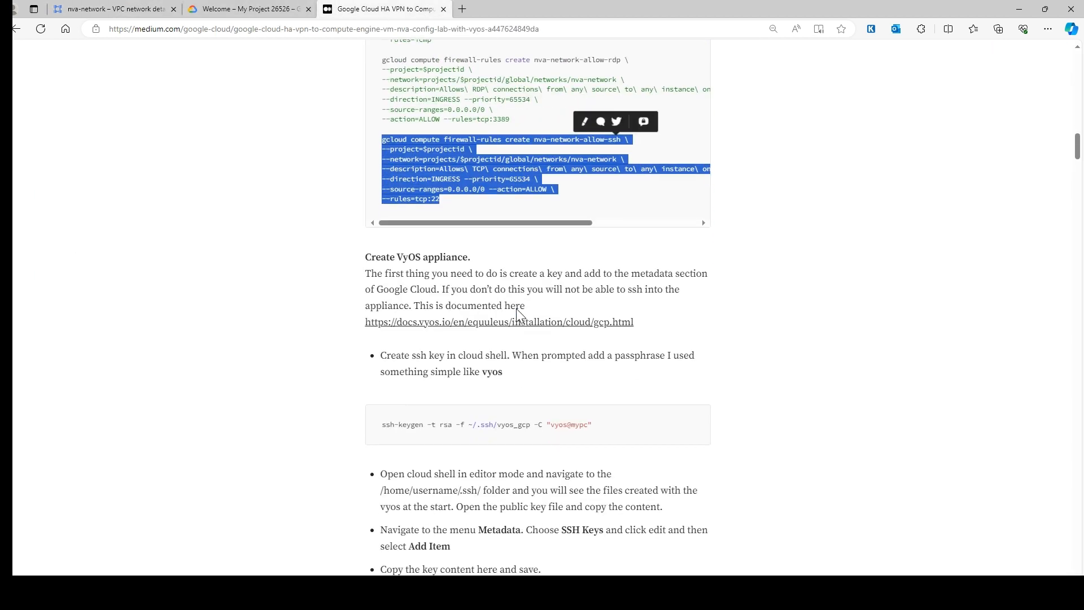
scroll(545, 251, up, 3)
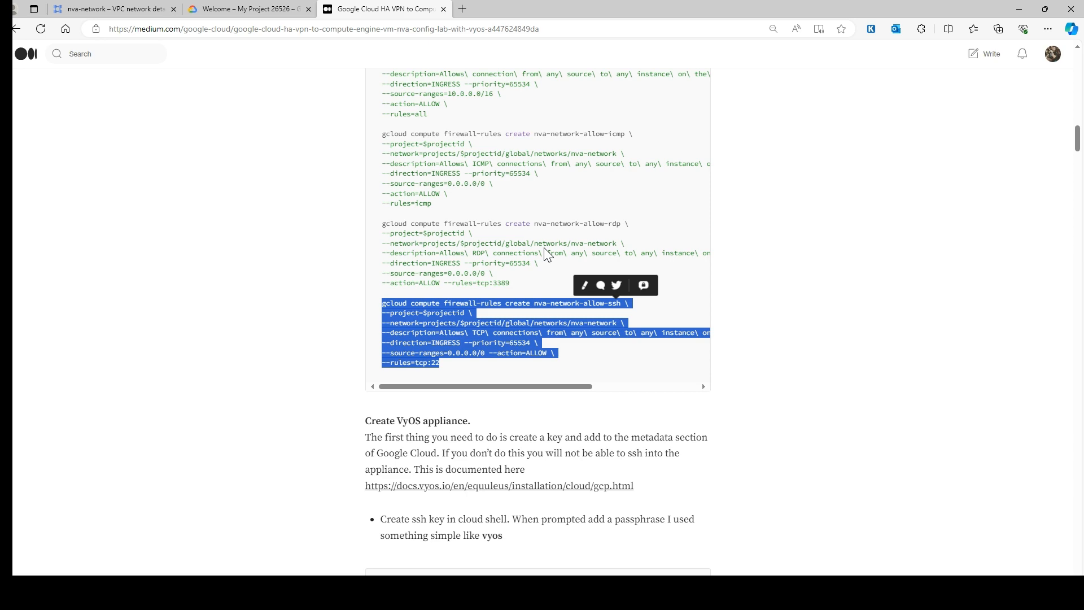
scroll(545, 252, up, 5)
scroll(542, 252, down, 4)
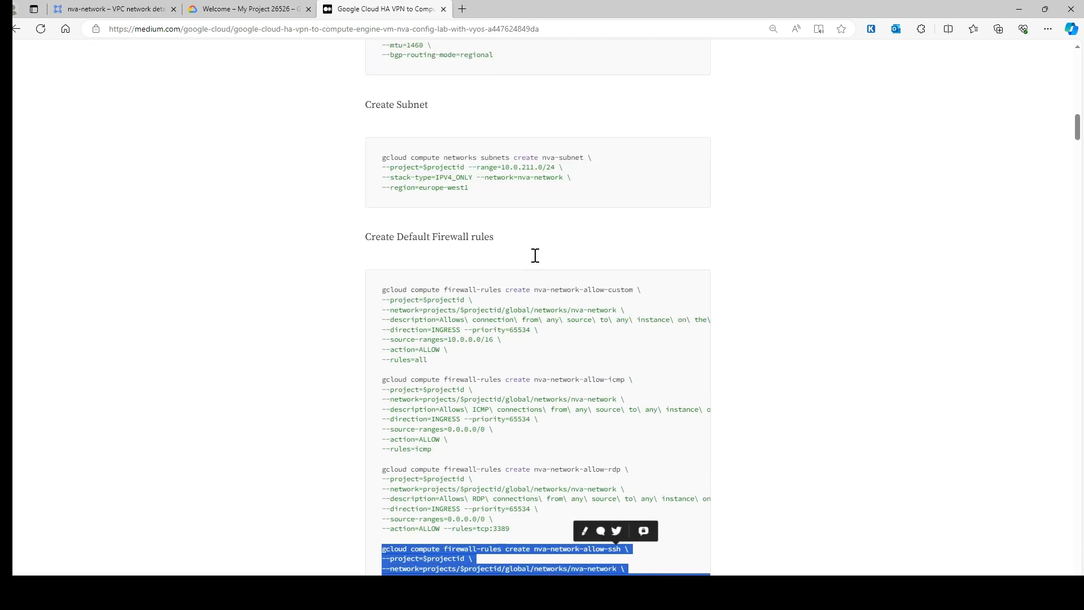
scroll(523, 254, down, 4)
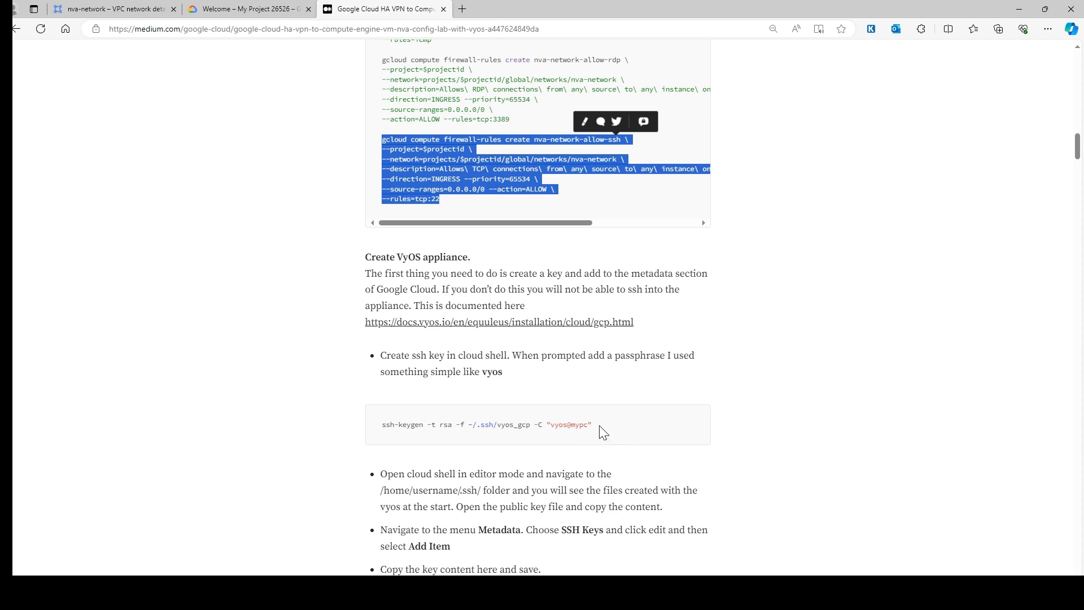
drag(597, 429, 384, 431)
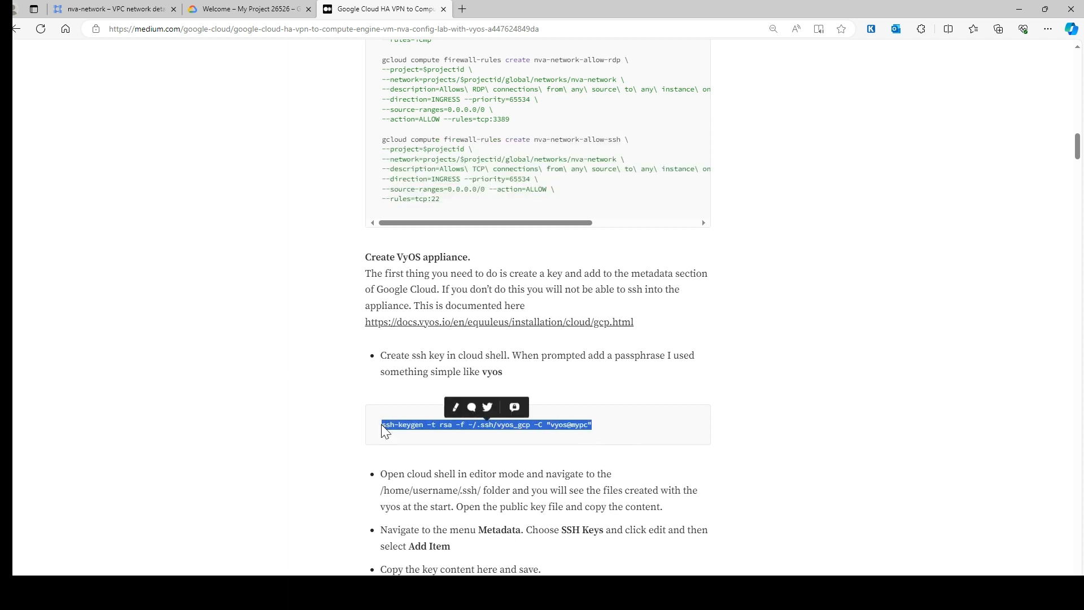
click(592, 390)
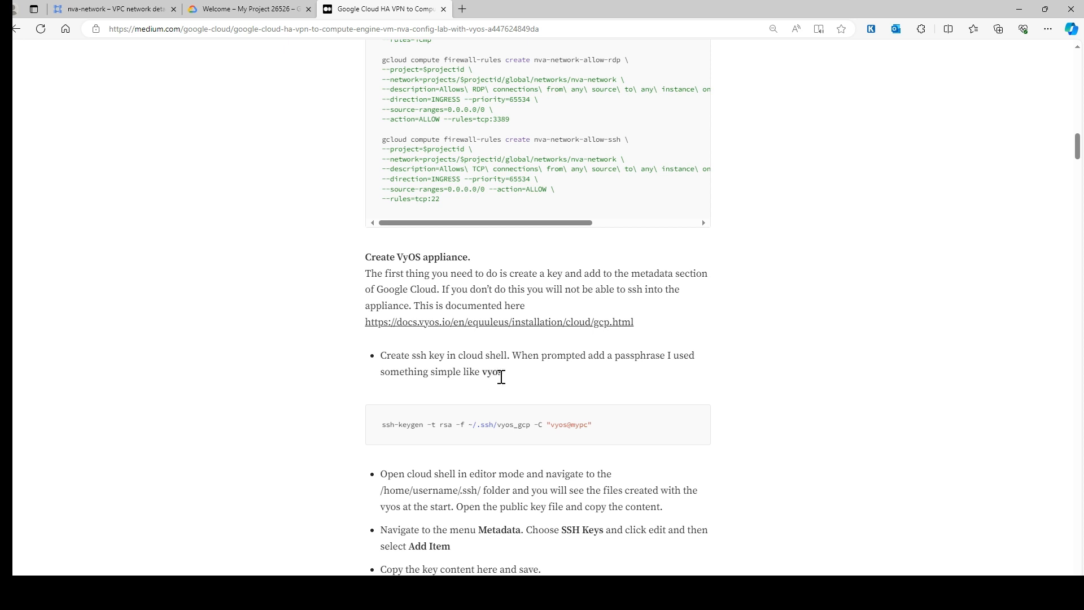
Run the guide's ssh-keygen command for RSA key ~/.ssh/vyos_gcp with comment "vyos@mypc", overwriting the existing key file.
drag(612, 431, 380, 430)
key(ctrl+c)
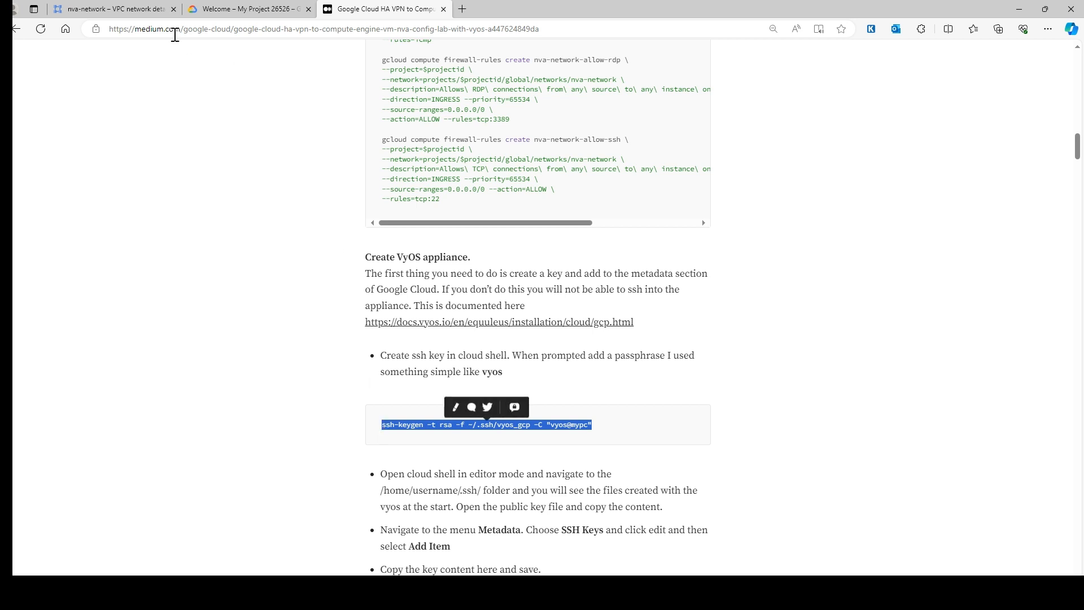
click(146, 17)
click(358, 545)
key(ctrl+l)
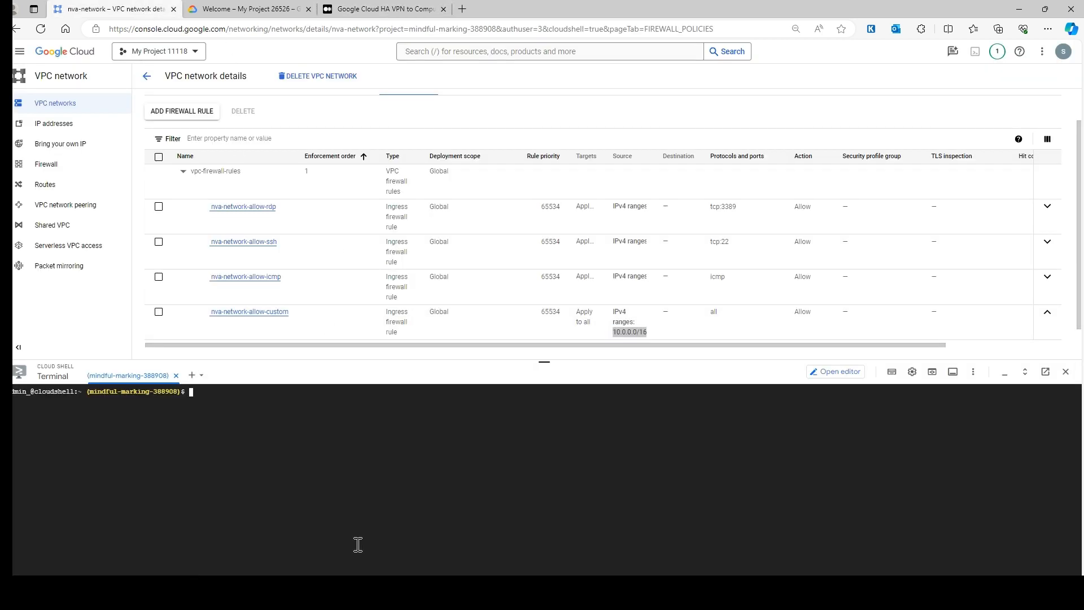
key(ctrl+v)
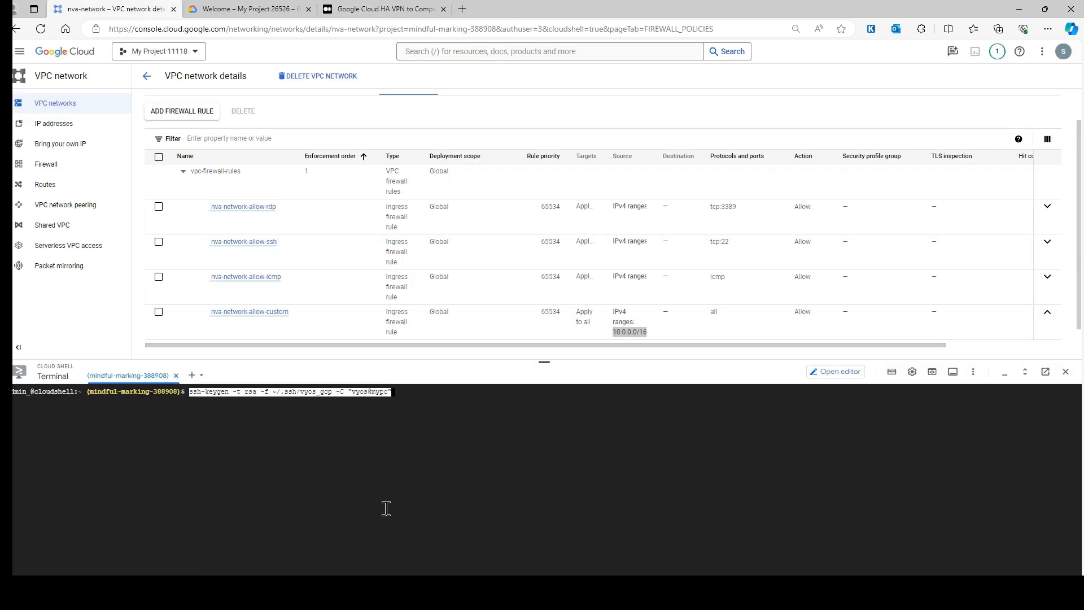
key(Return)
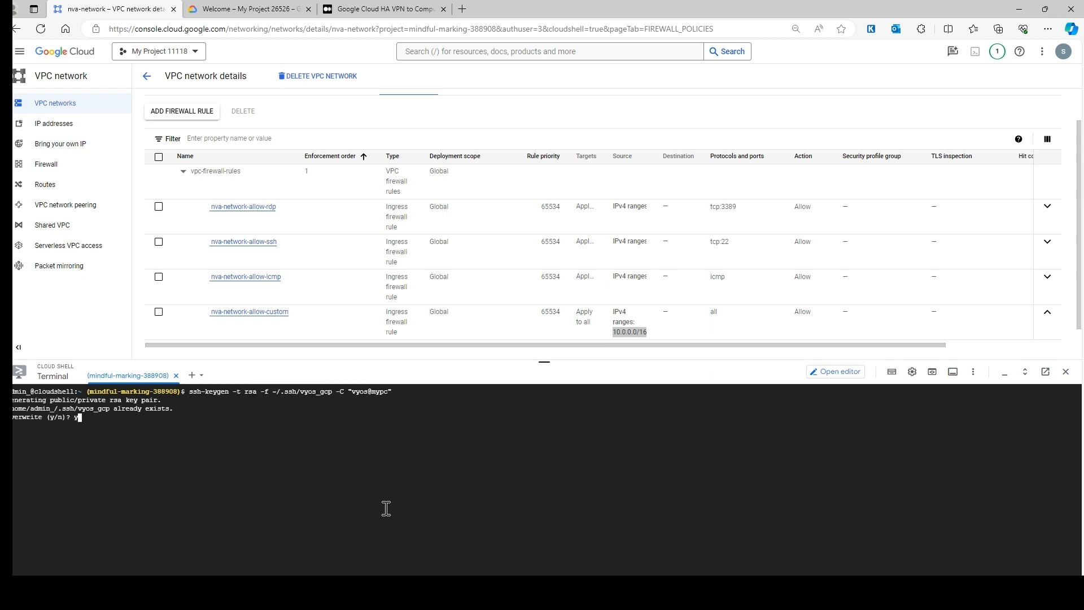
text(y)
key(Return)
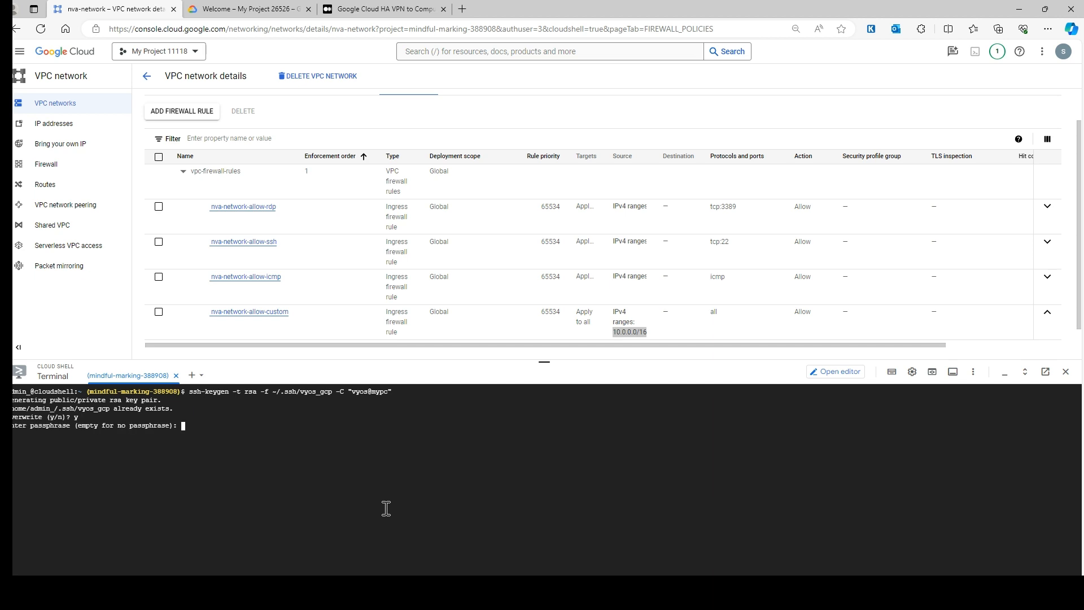
Complete the key generation by entering and confirming the SSH key passphrase, and clear the terminal.
click(364, 12)
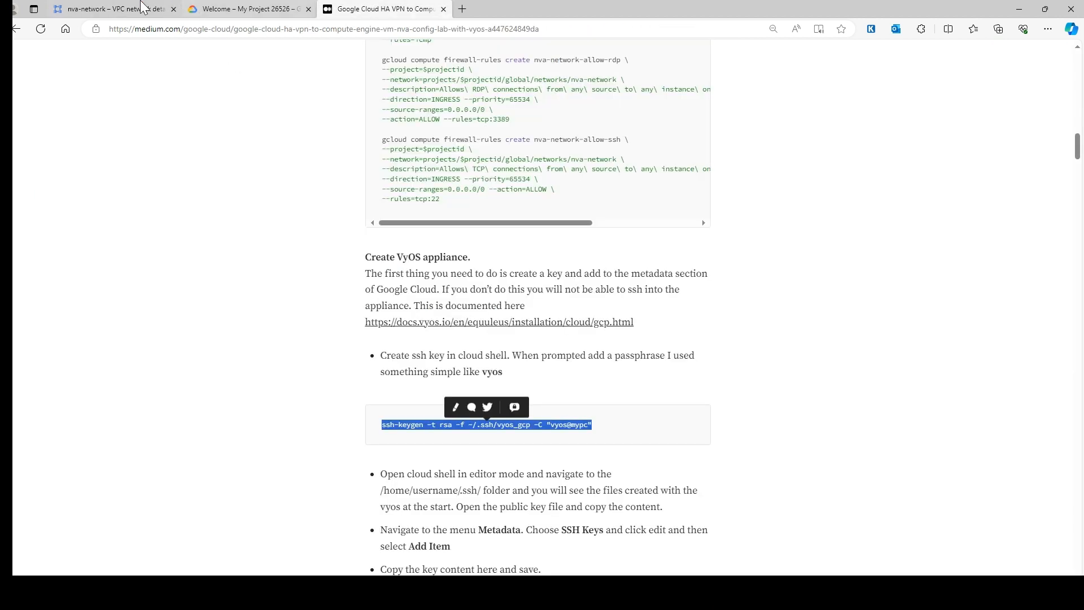
click(141, 9)
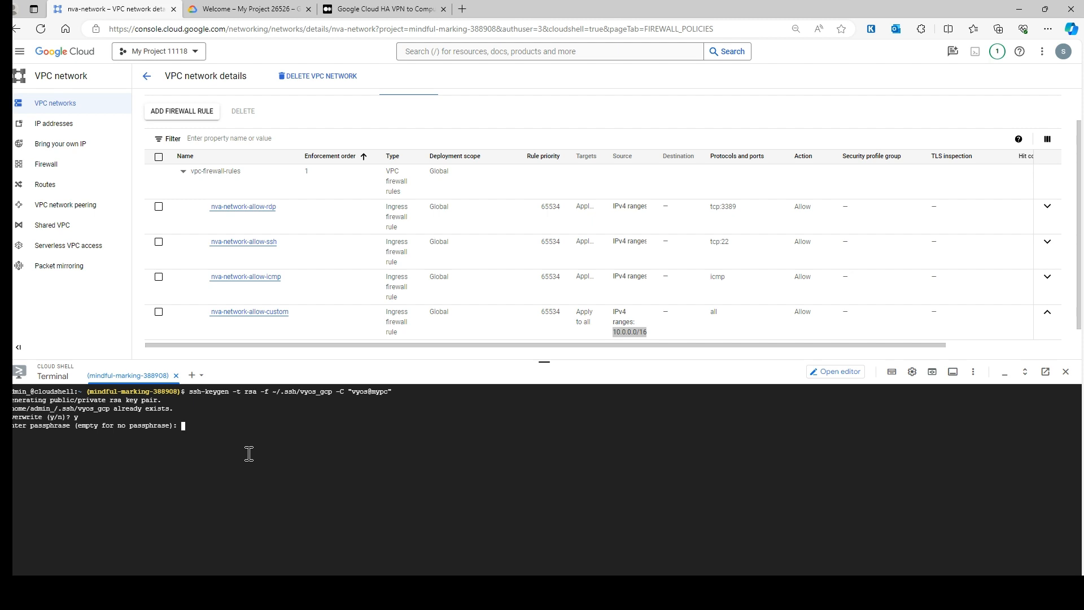
key(Return)
key(Return)
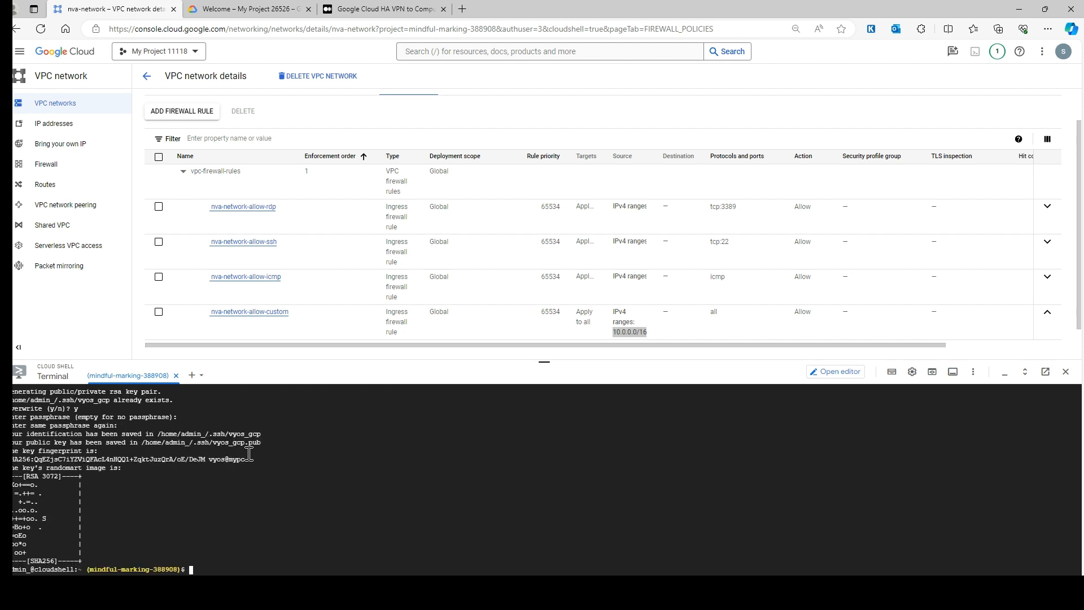
key(ctrl+l)
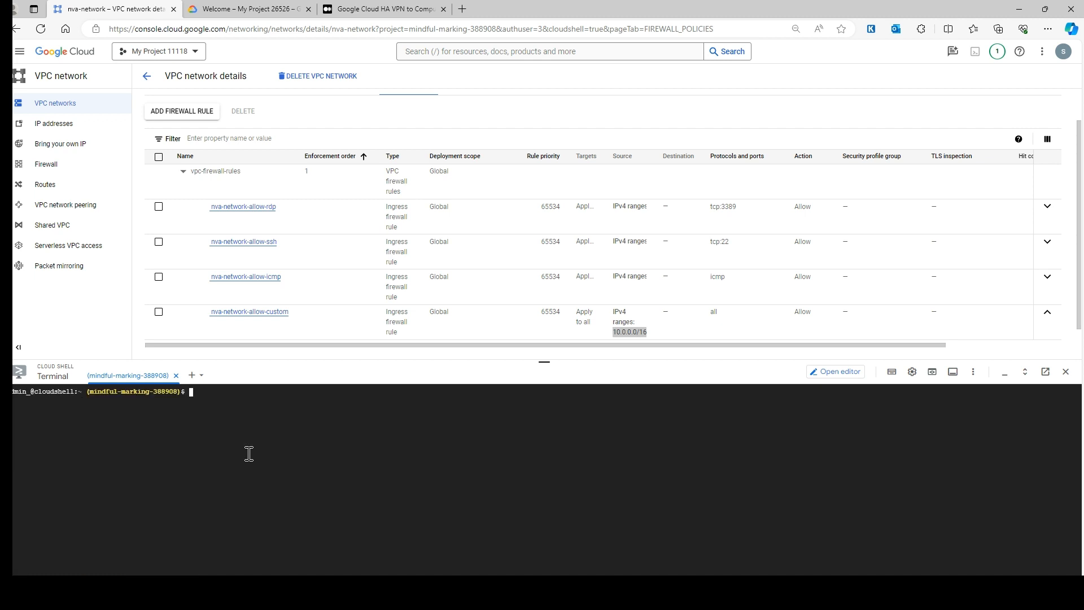
Check the guide's instructions for locating the key files, and list the contents of /home/admin_/ after changing to it.
click(367, 8)
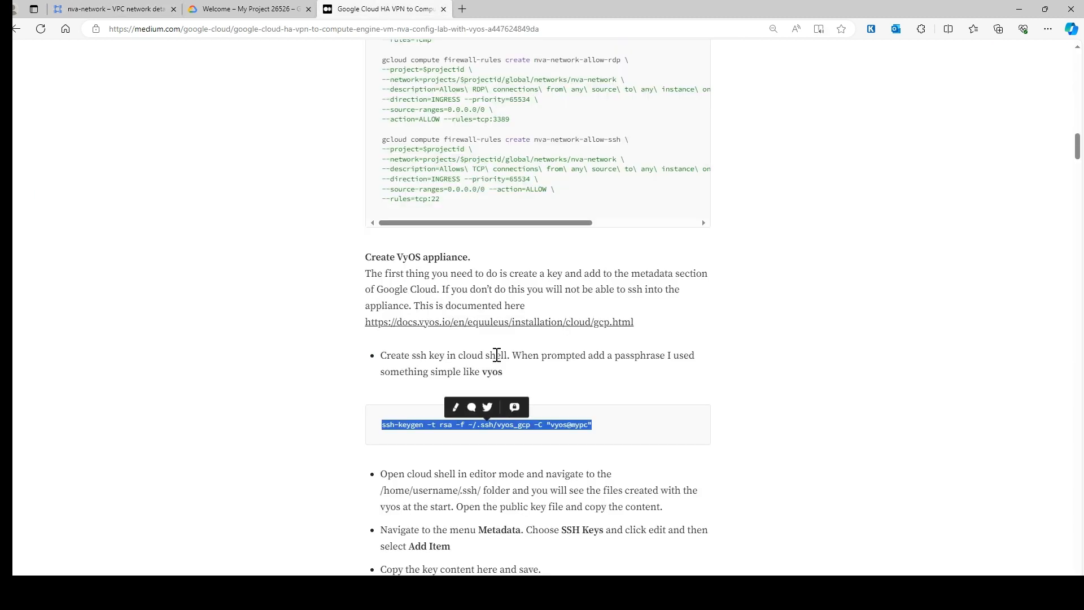
scroll(497, 357, down, 3)
click(111, 7)
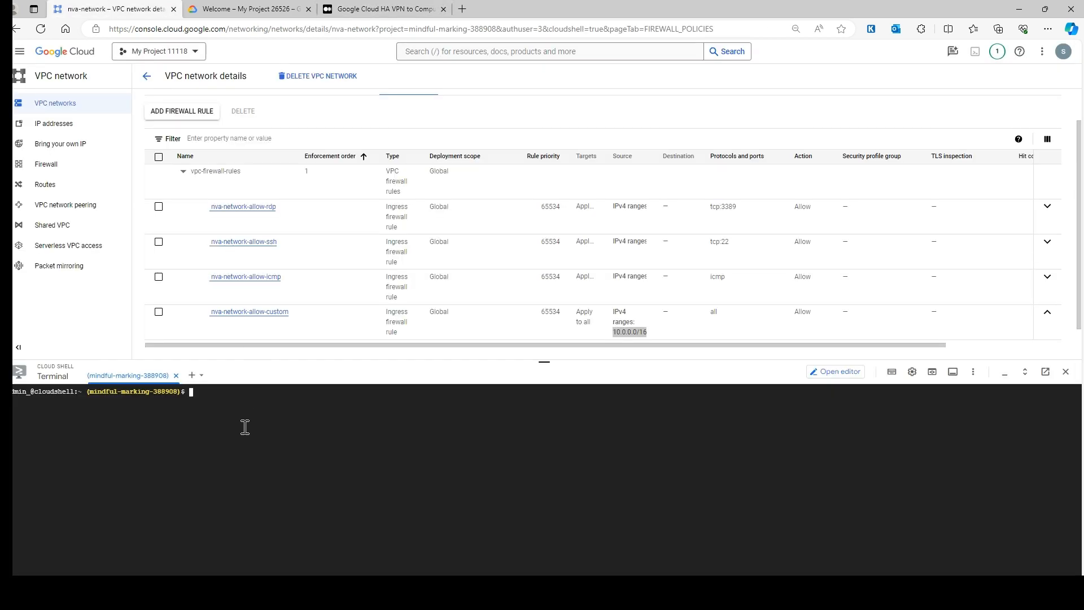
text(cat)
text( /home/)
text(adm)
key(Tab)
key(BackSpace)
key(BackSpace)
text(d)
key(Return)
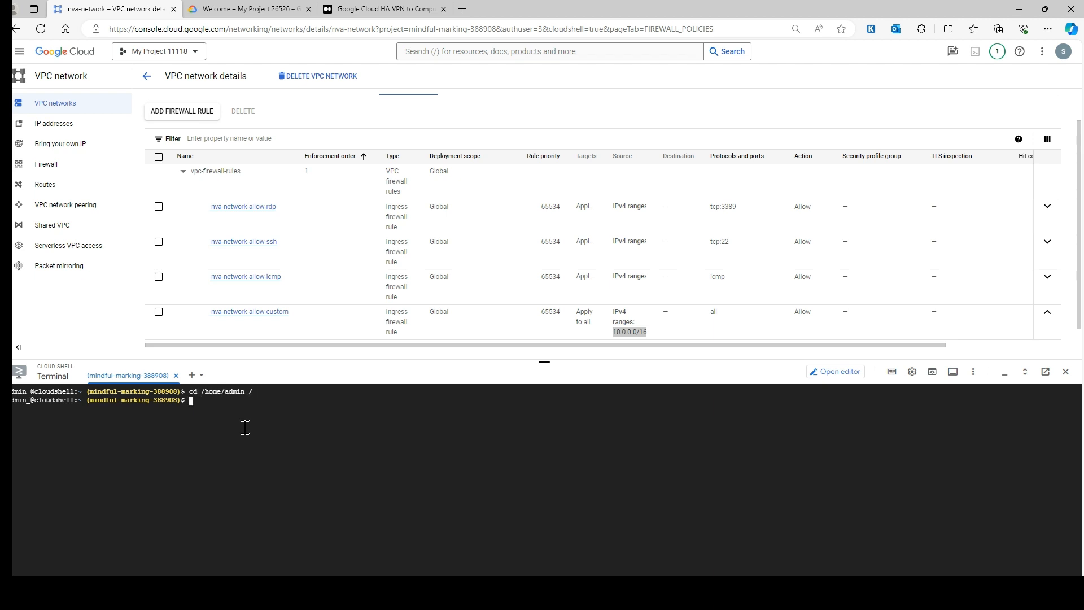
text(ls)
key(Return)
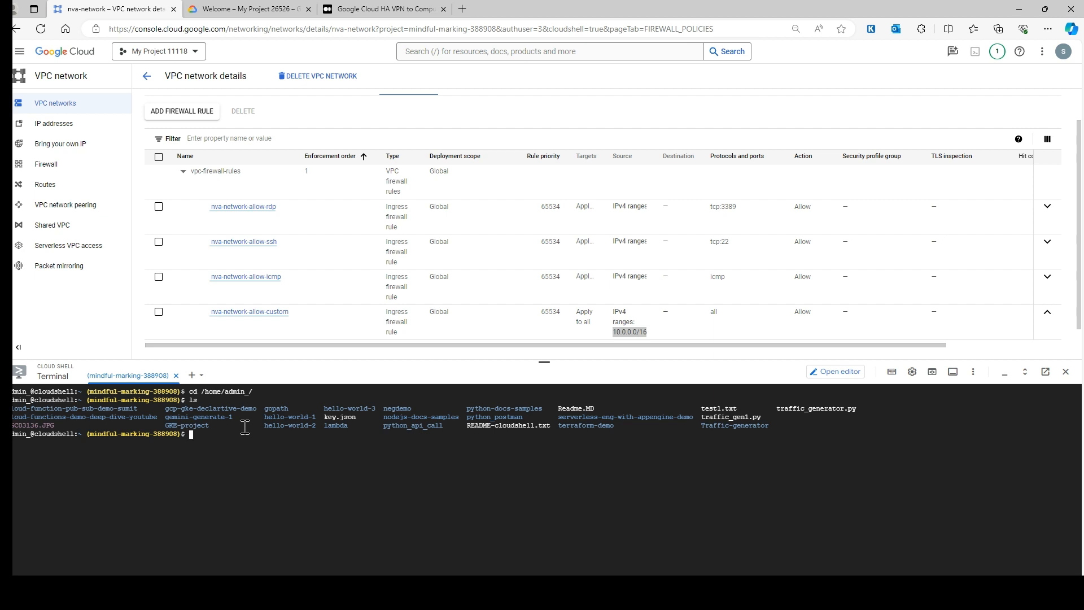
Check the guide's key location instructions, and list the files in the .ssh/ directory after changing to it.
click(404, 8)
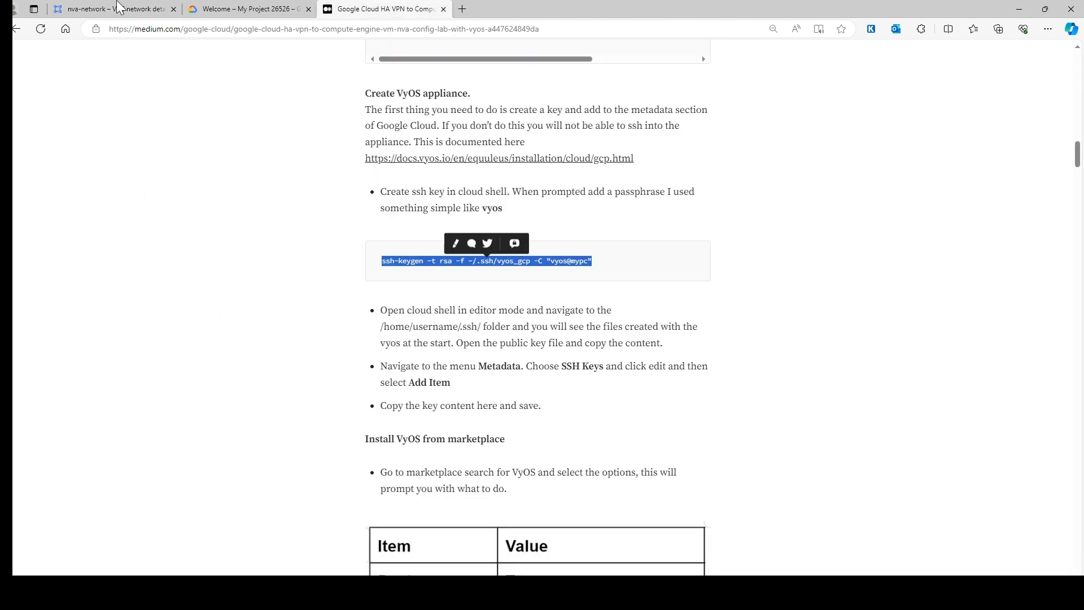
click(103, 7)
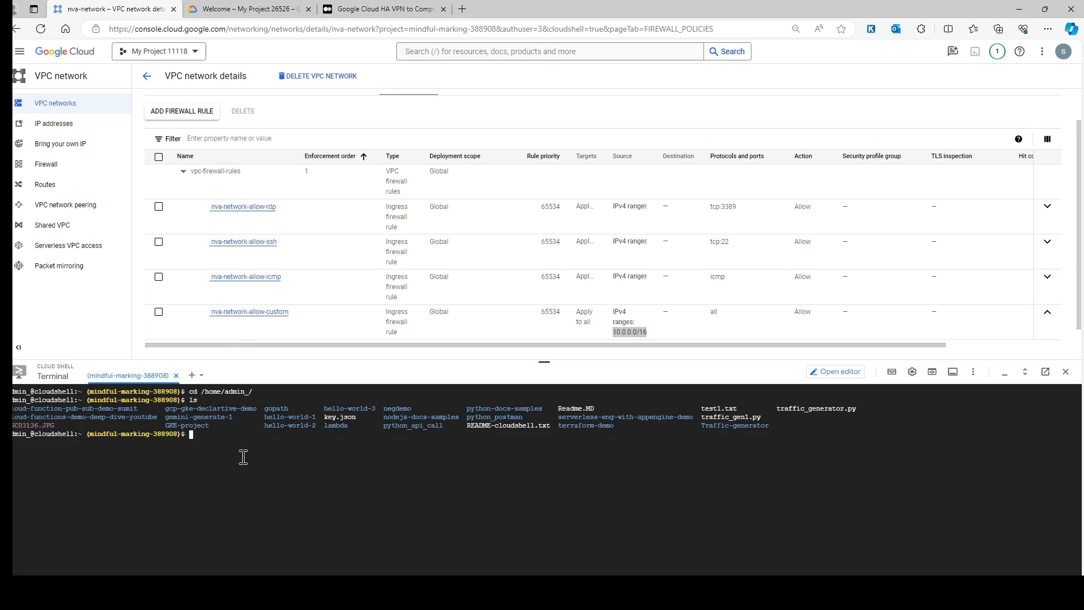
text(.ssh/)
key(Return)
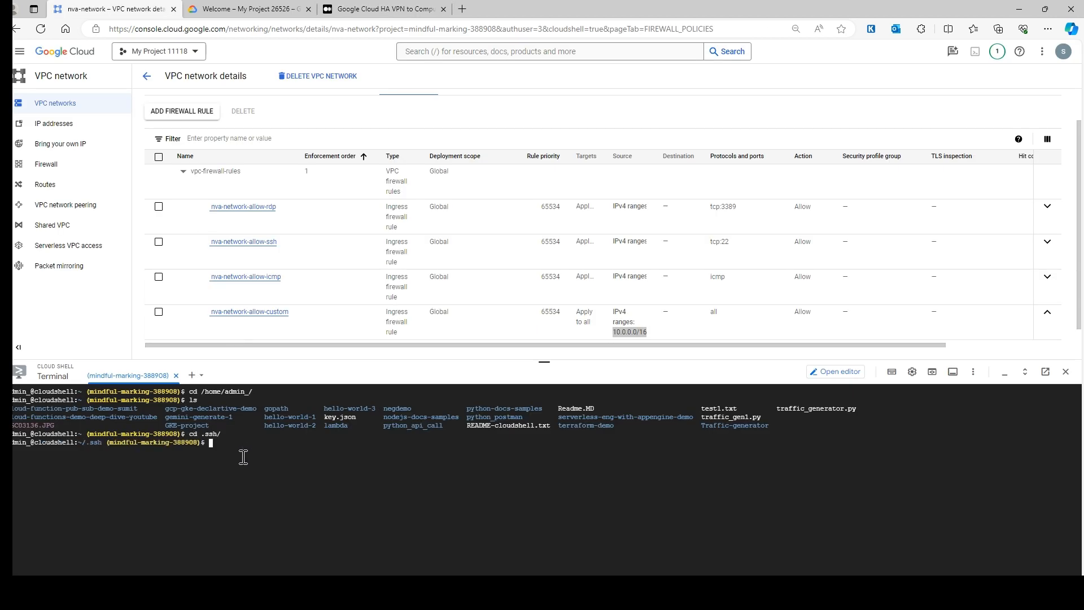
text(ls)
key(Return)
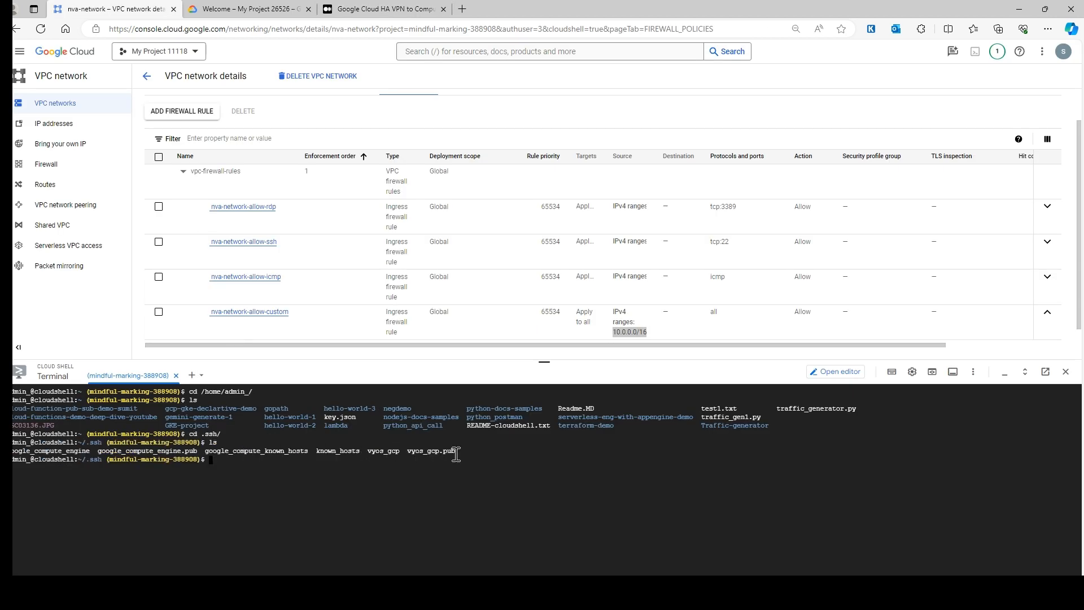
Display the contents of vyos_gcp.pub with cat and copy the complete public key text.
drag(459, 452, 408, 452)
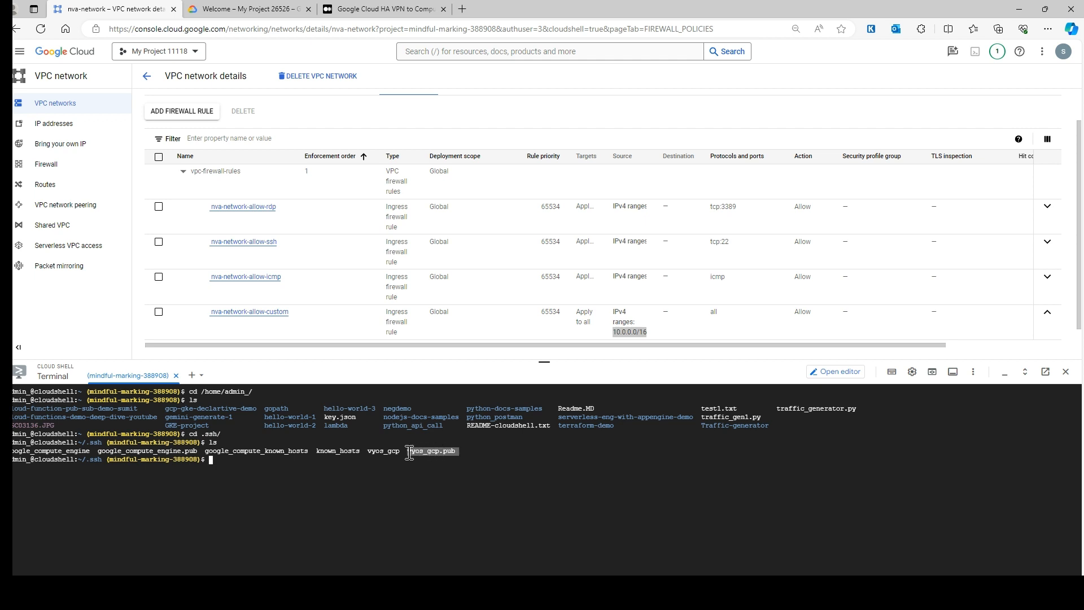
click(352, 483)
text(cat vyos_gcp.pub)
key(Return)
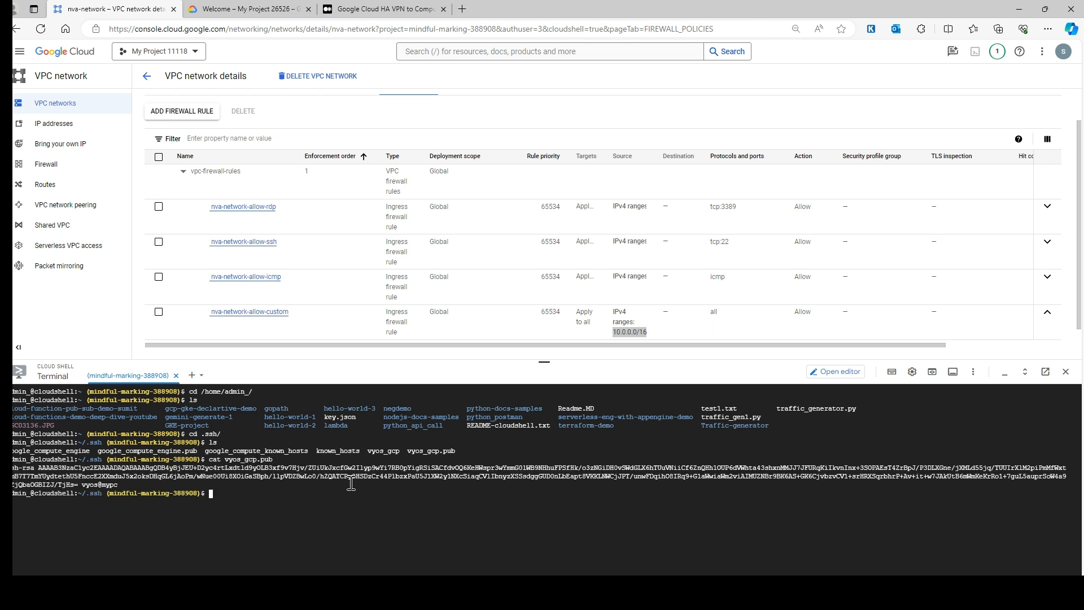
drag(120, 486, 17, 469)
key(ctrl+c)
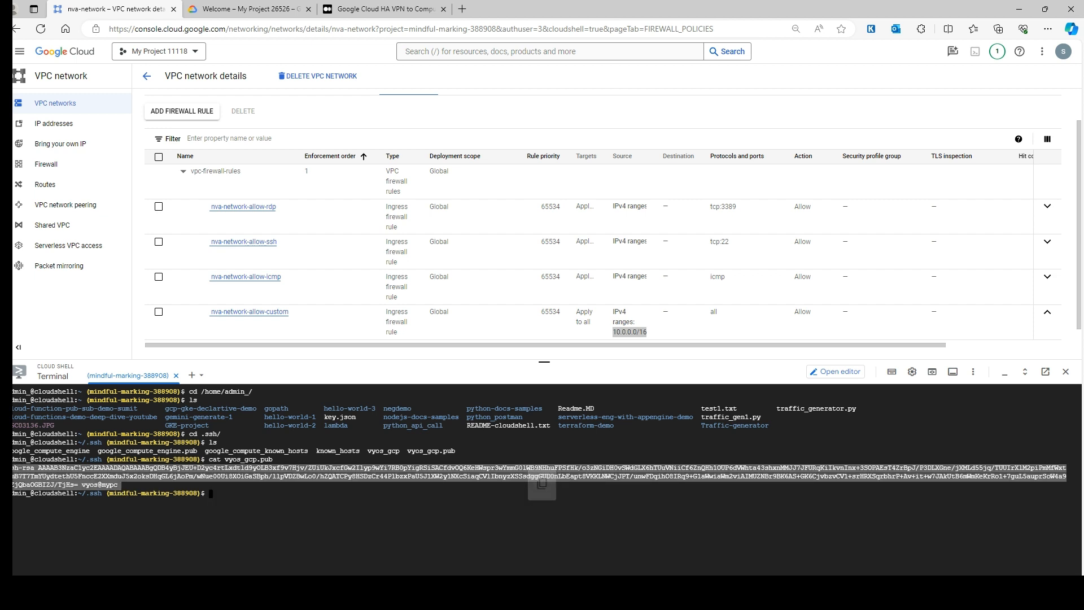
Switch to Notepad, paste the copied public key into the blank document, and minimize it without saving a file.
key(alt+Tab)
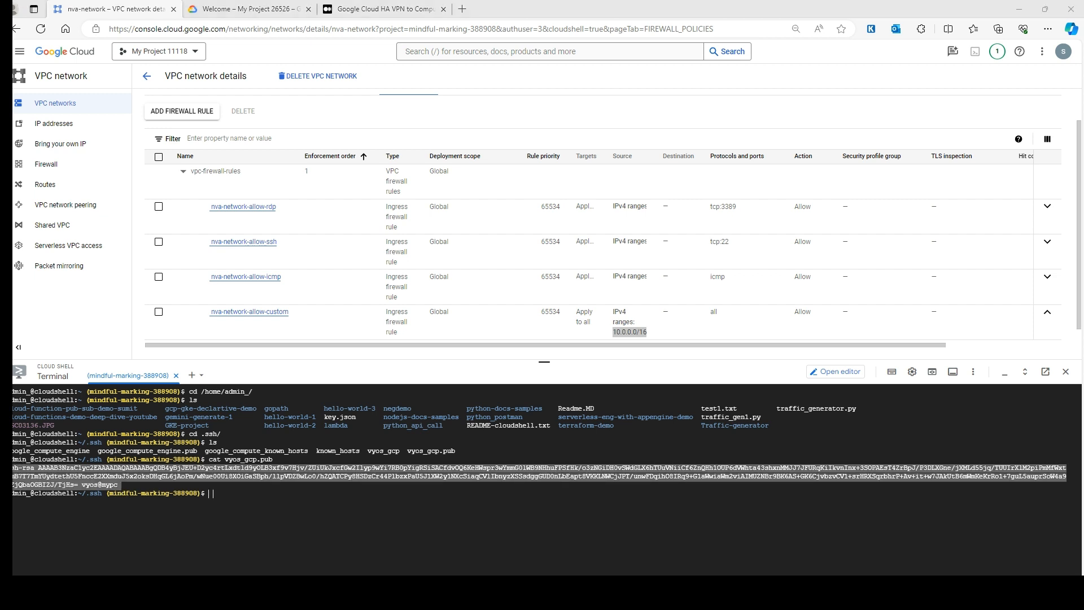
key(Return)
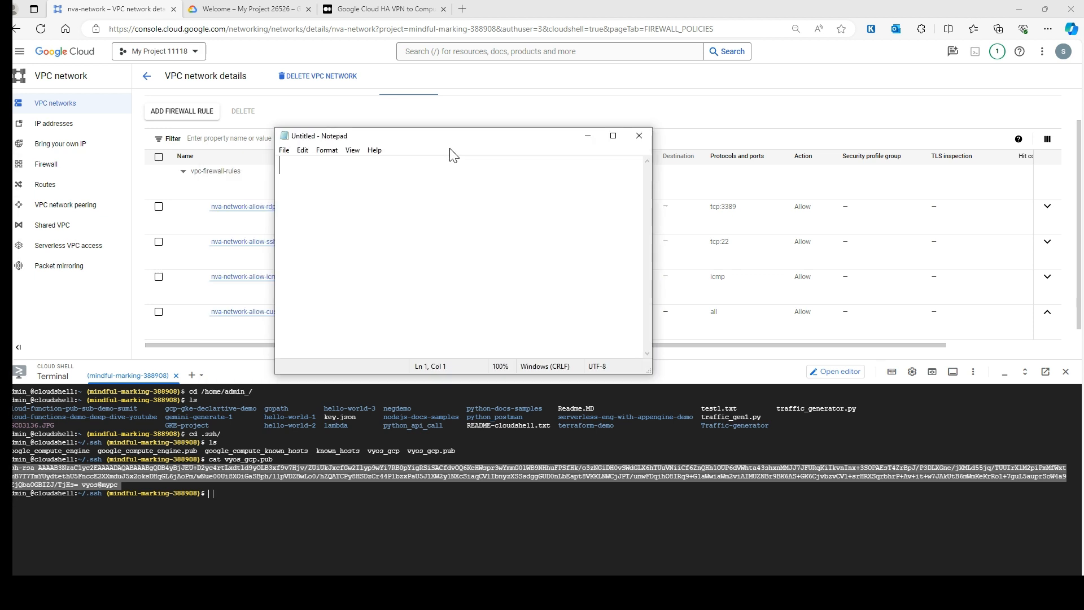
double_click(390, 136)
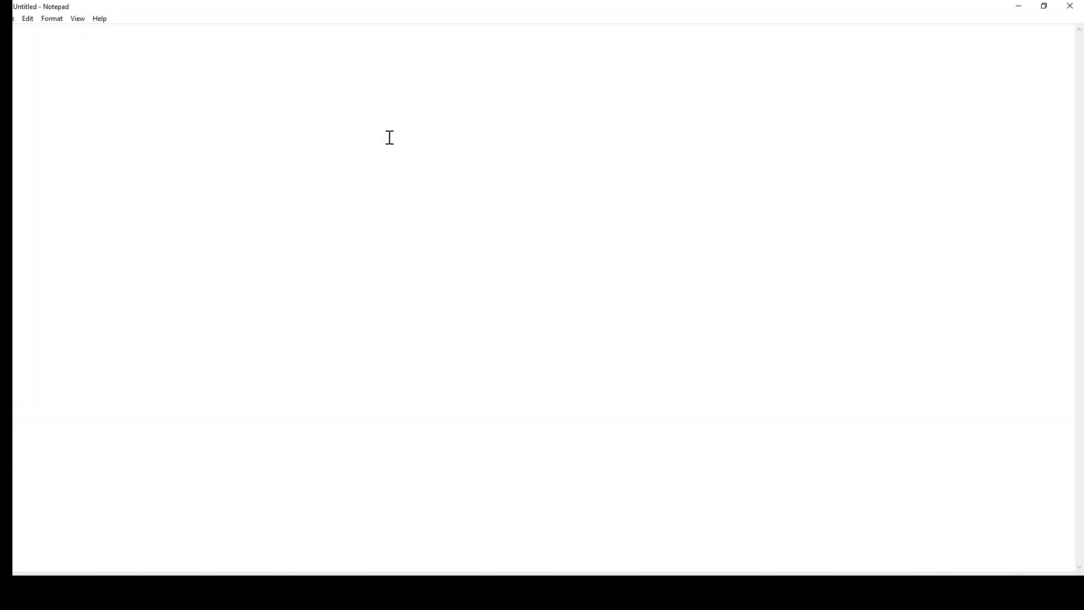
key(ctrl+v)
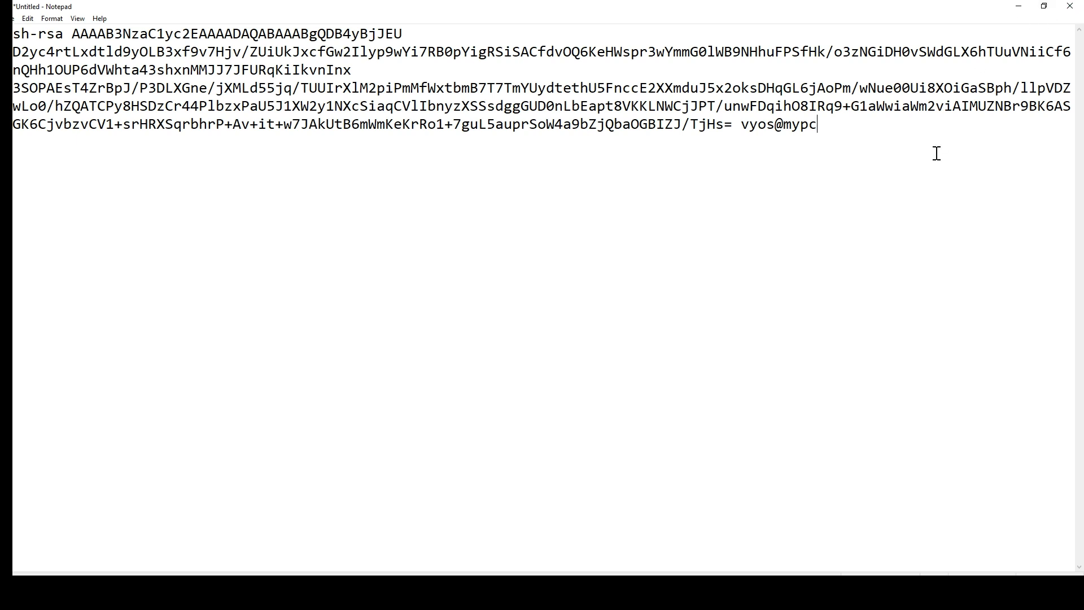
key(ctrl+s)
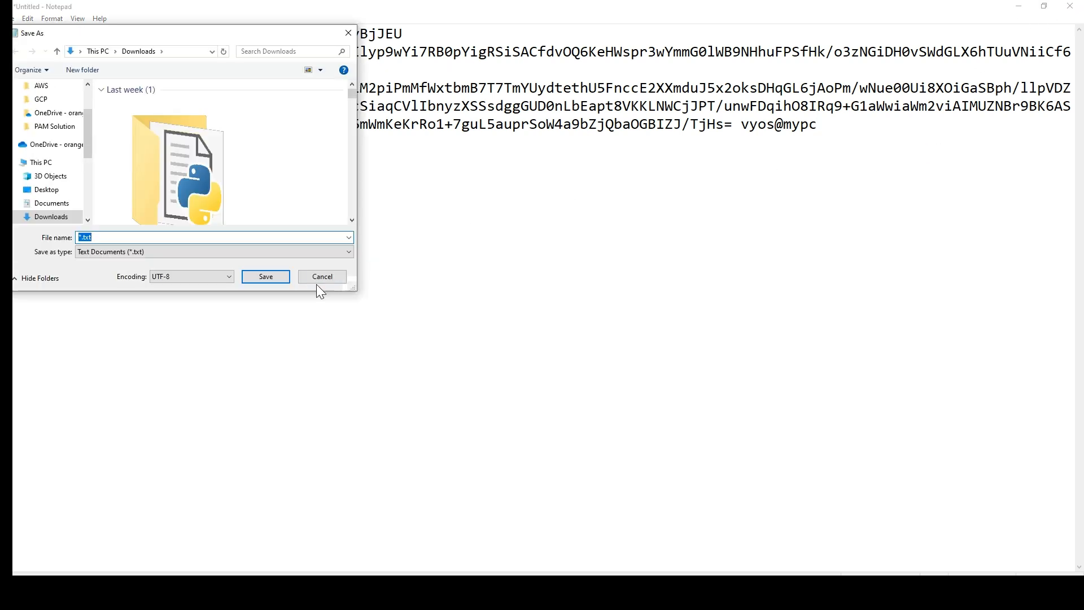
click(316, 277)
click(1018, 6)
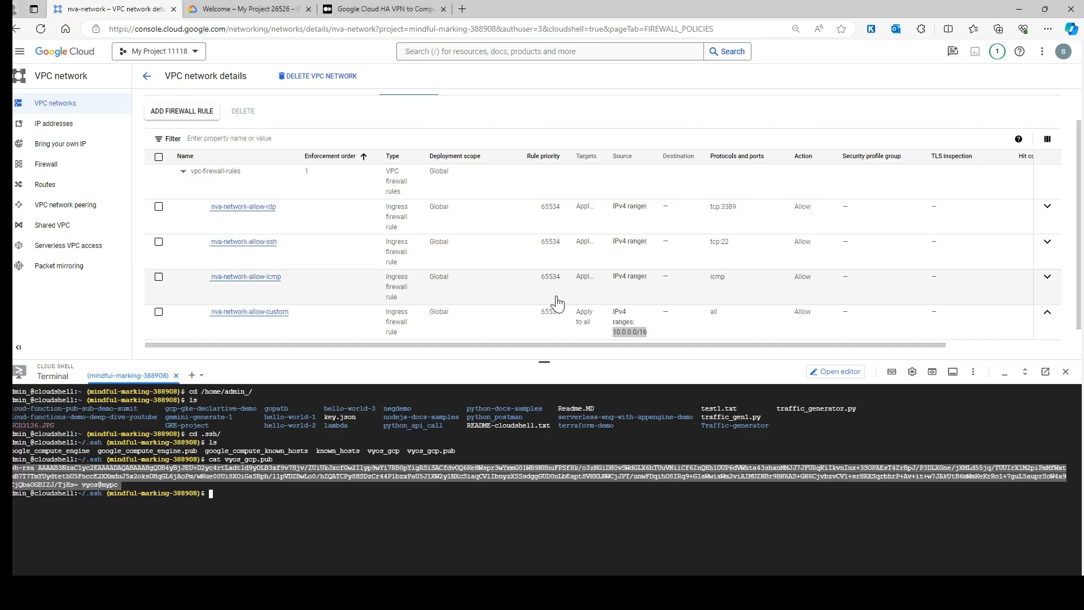
Check the guide's SSH key metadata instructions and open the Compute Engine Metadata page by searching for "metadat".
click(382, 9)
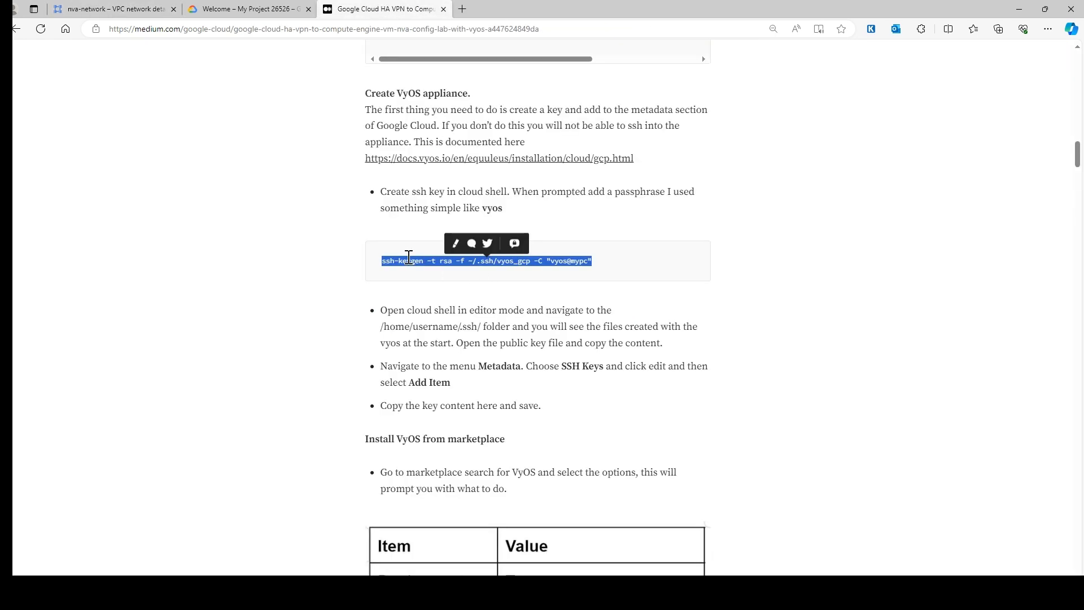
click(333, 292)
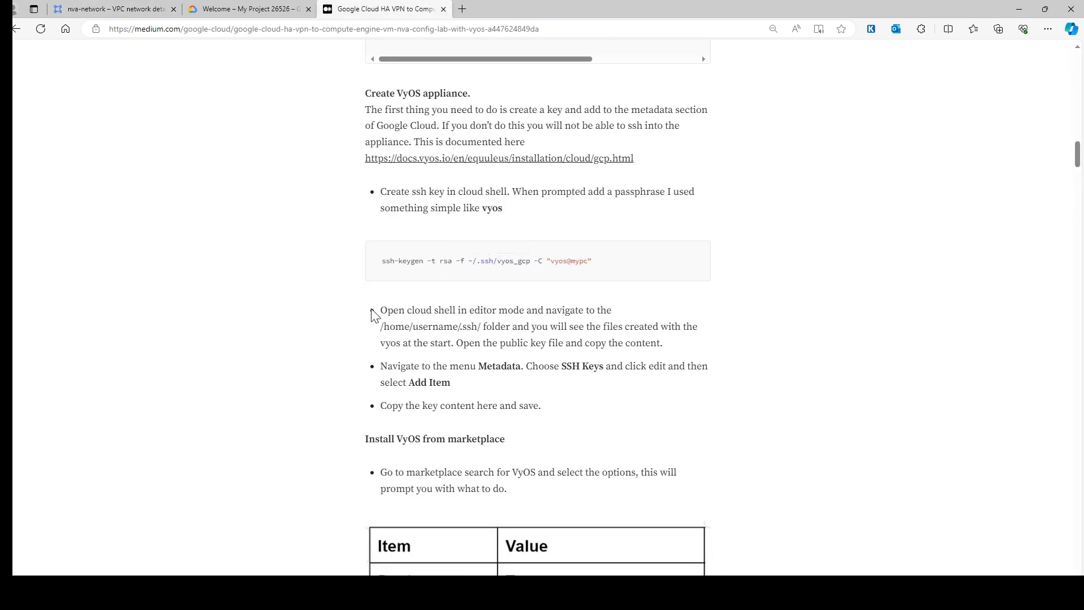
scroll(374, 314, down, 2)
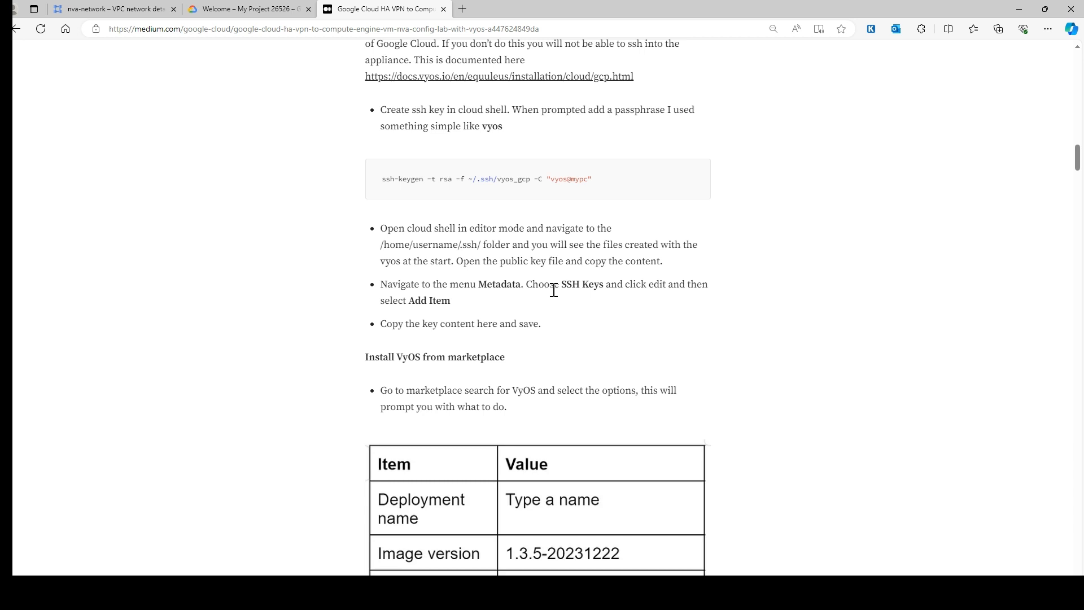
click(76, 7)
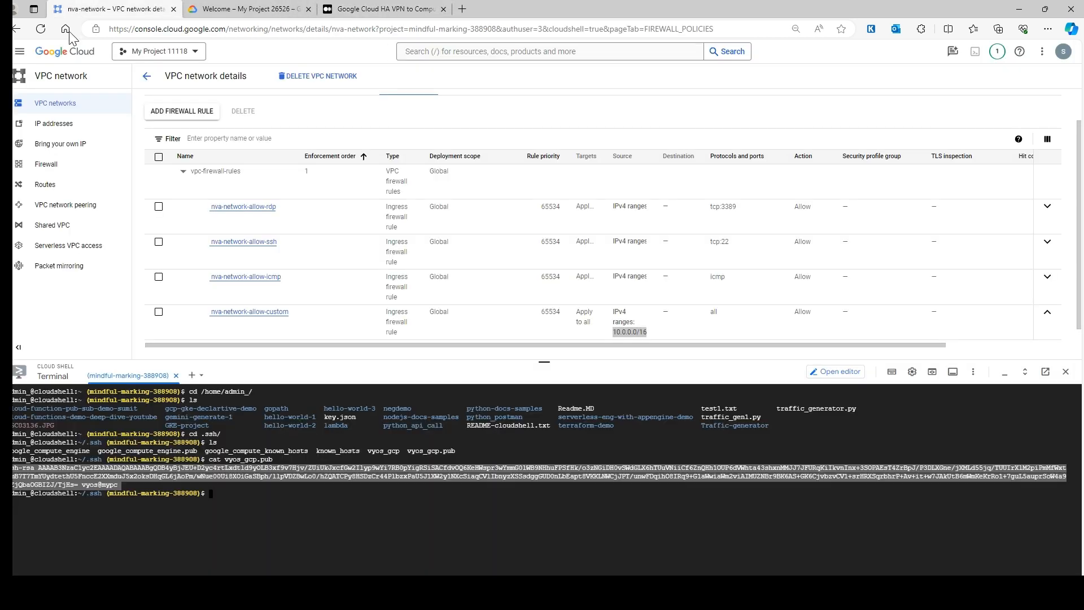
click(20, 51)
mouse_move(87, 245)
click(405, 51)
click(406, 52)
text(netadata)
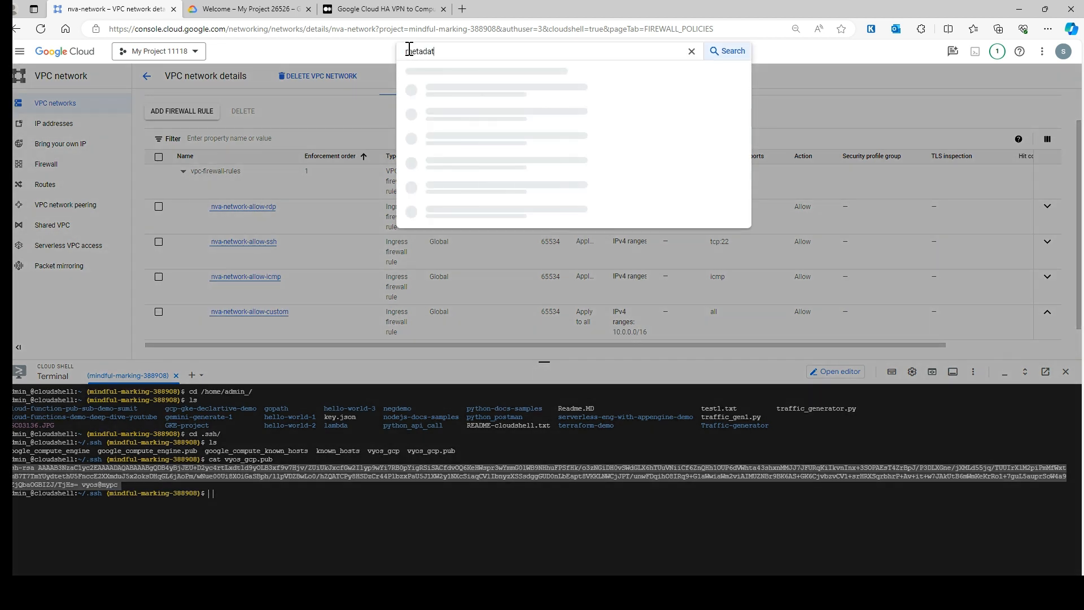
click(458, 118)
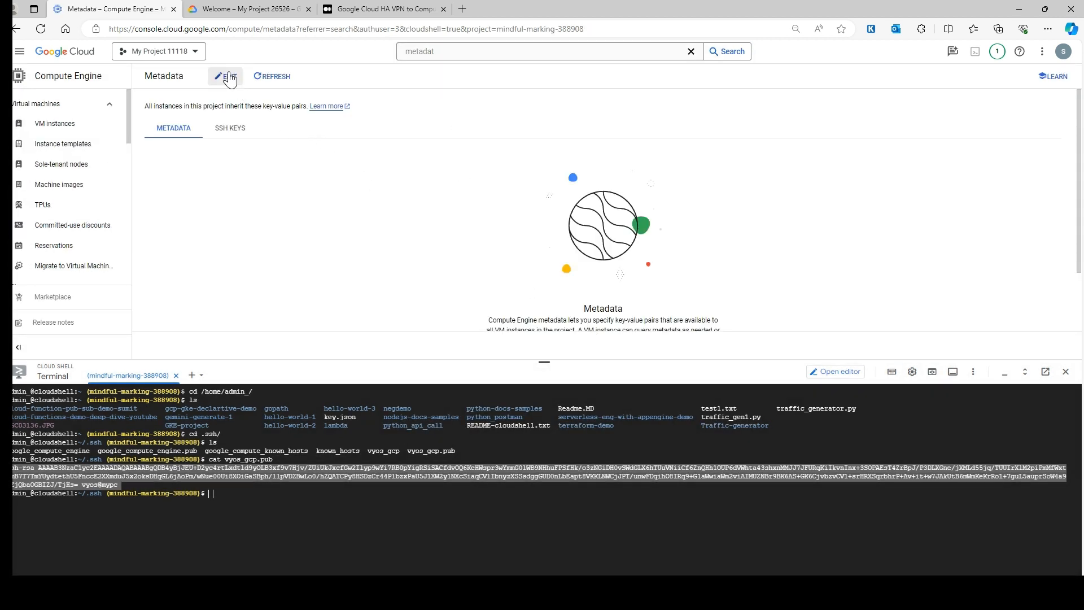
Add the copied vyos public key as a new item in the project metadata's SSH keys and save.
click(229, 77)
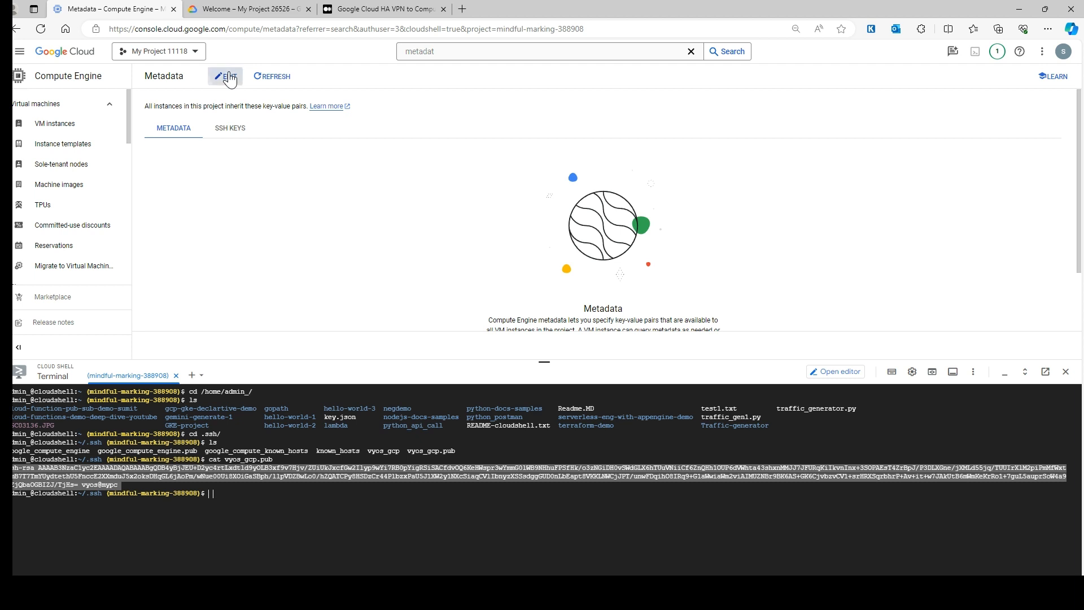
click(227, 131)
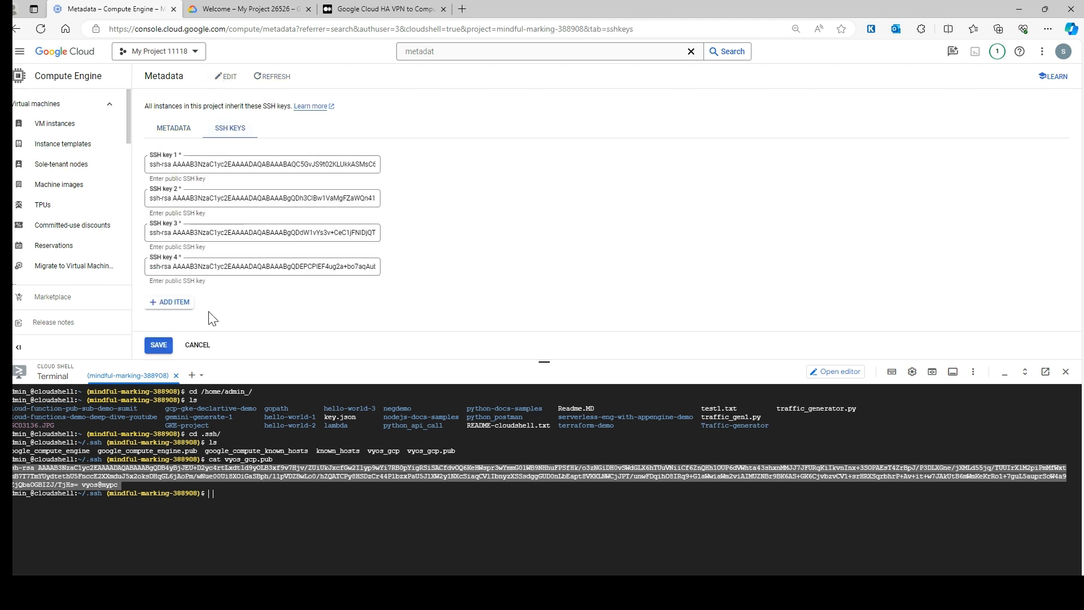
click(177, 304)
key(ctrl+v)
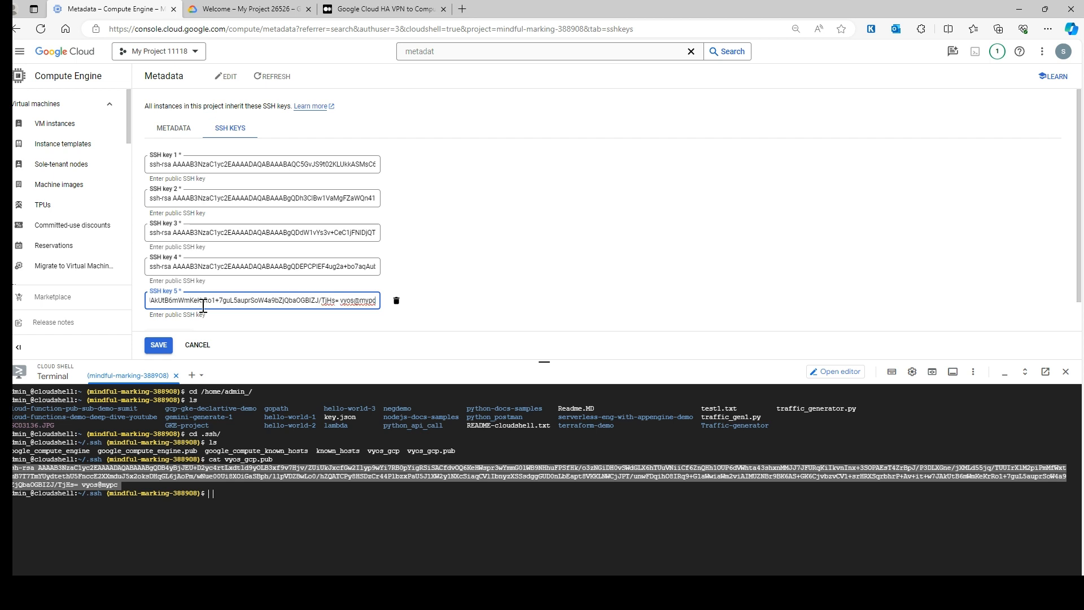
click(159, 347)
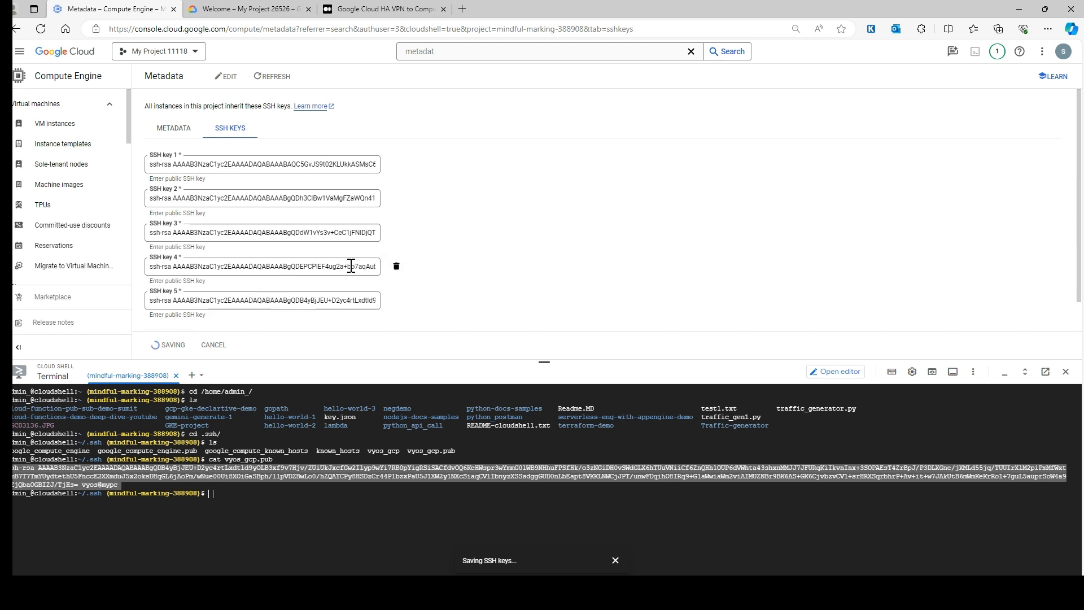
drag(350, 266, 484, 273)
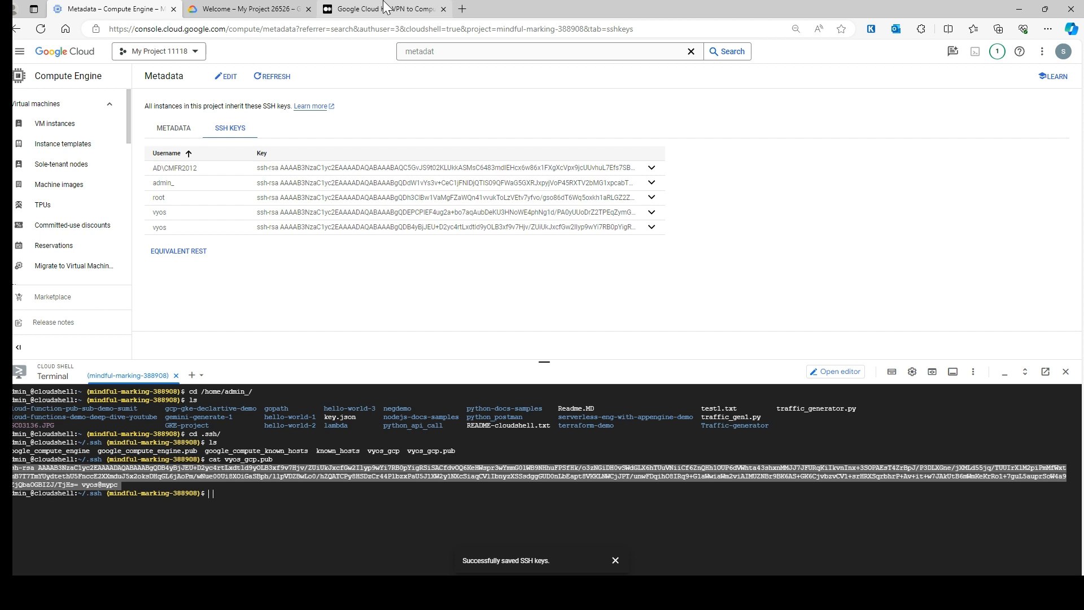
Inspect the older vyos SSH key, delete it from the project metadata as SSH key 4, and save.
click(651, 213)
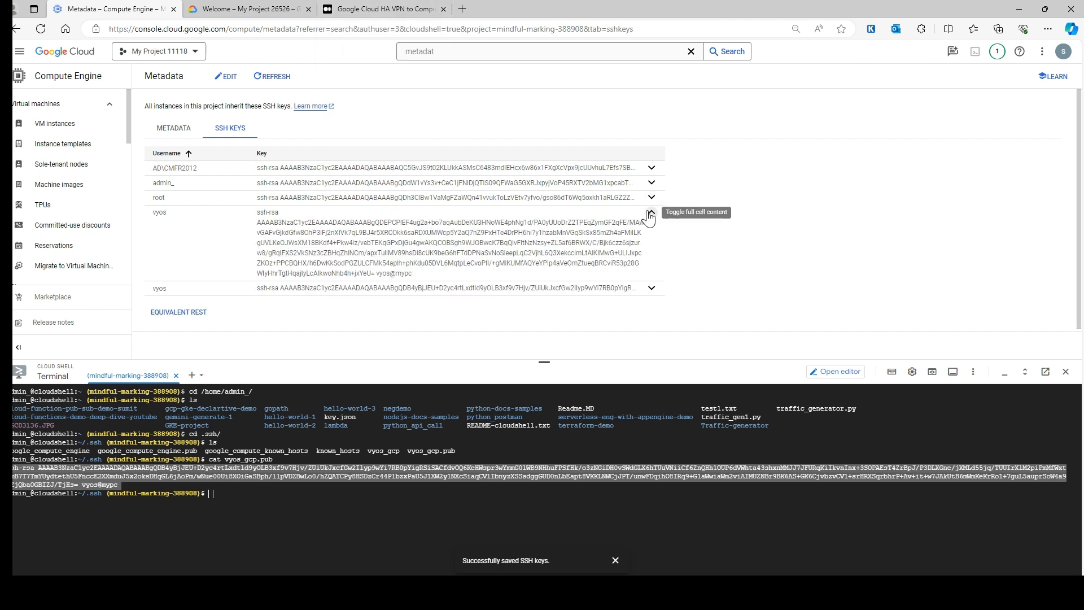
click(650, 213)
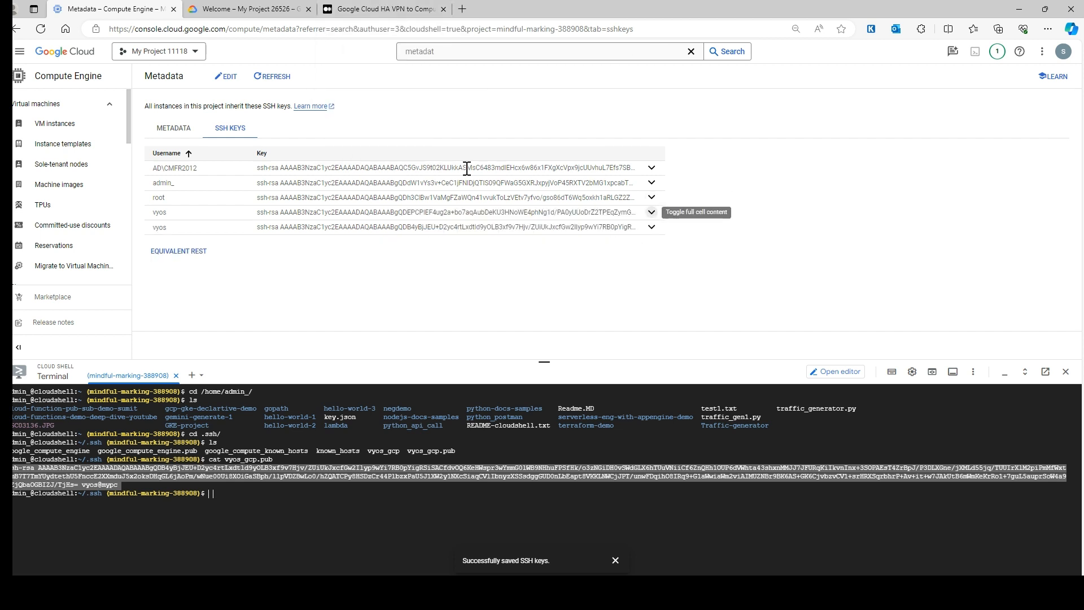
click(226, 76)
click(396, 266)
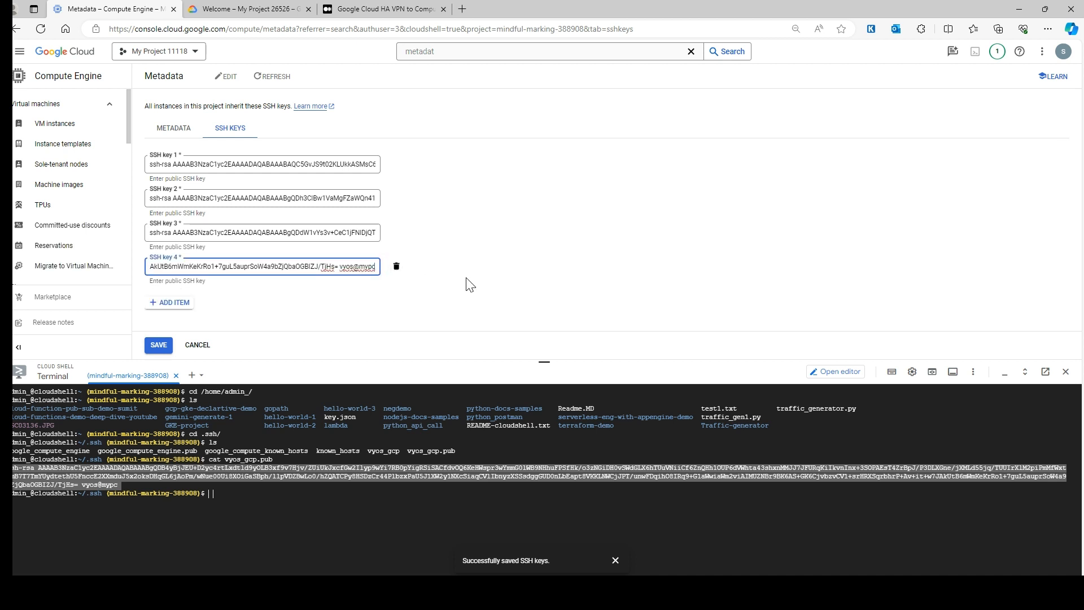
click(160, 345)
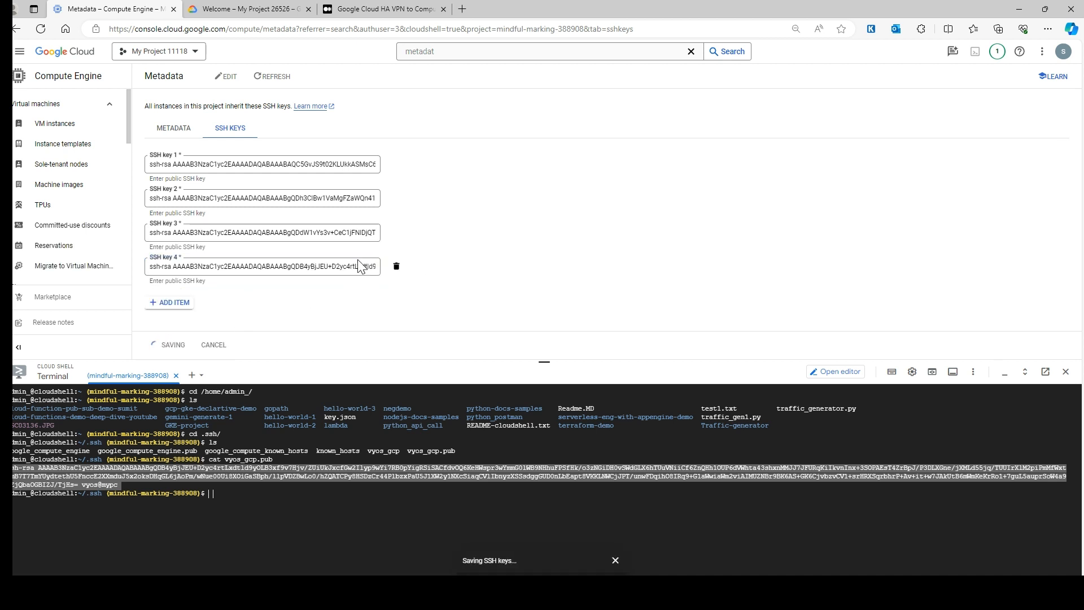
Check the guide's instructions for installing VyOS from the marketplace and open the console's Marketplace by searching for "market".
click(353, 8)
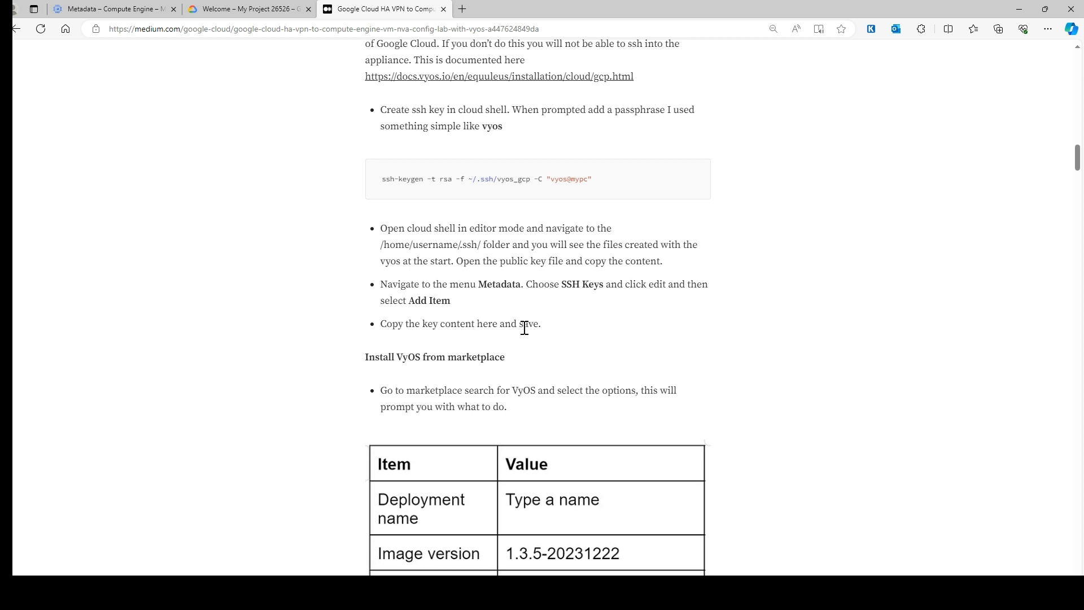
click(108, 9)
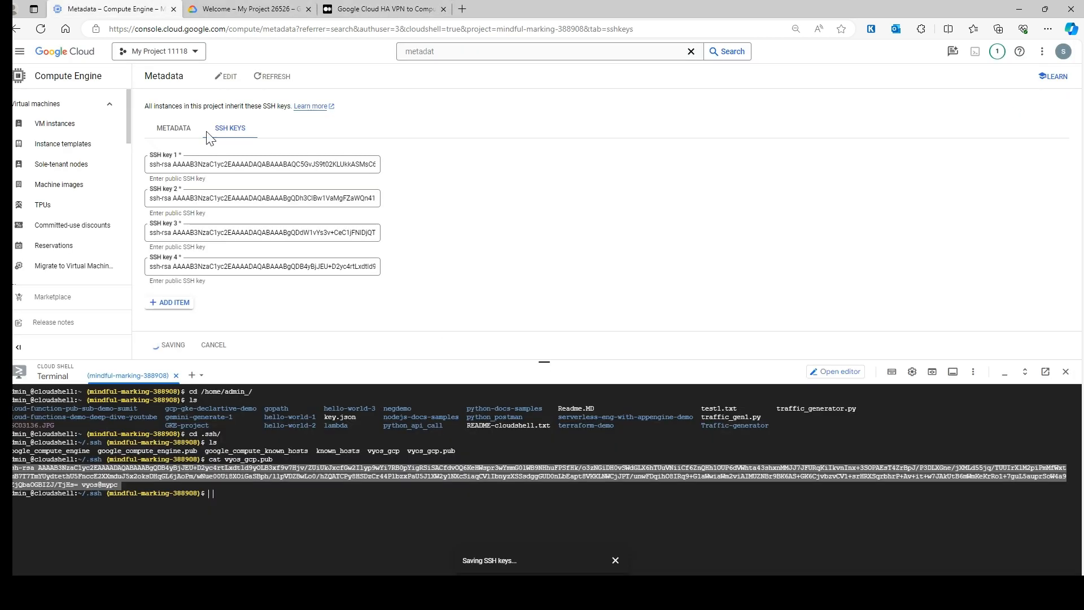
click(365, 10)
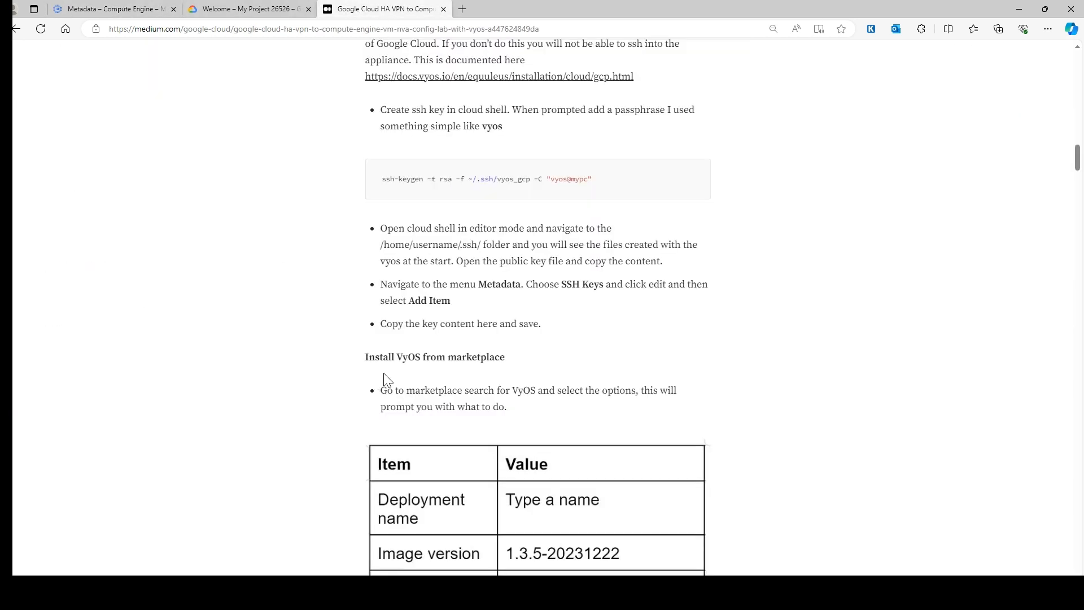
scroll(385, 377, down, 2)
scroll(421, 305, down, 2)
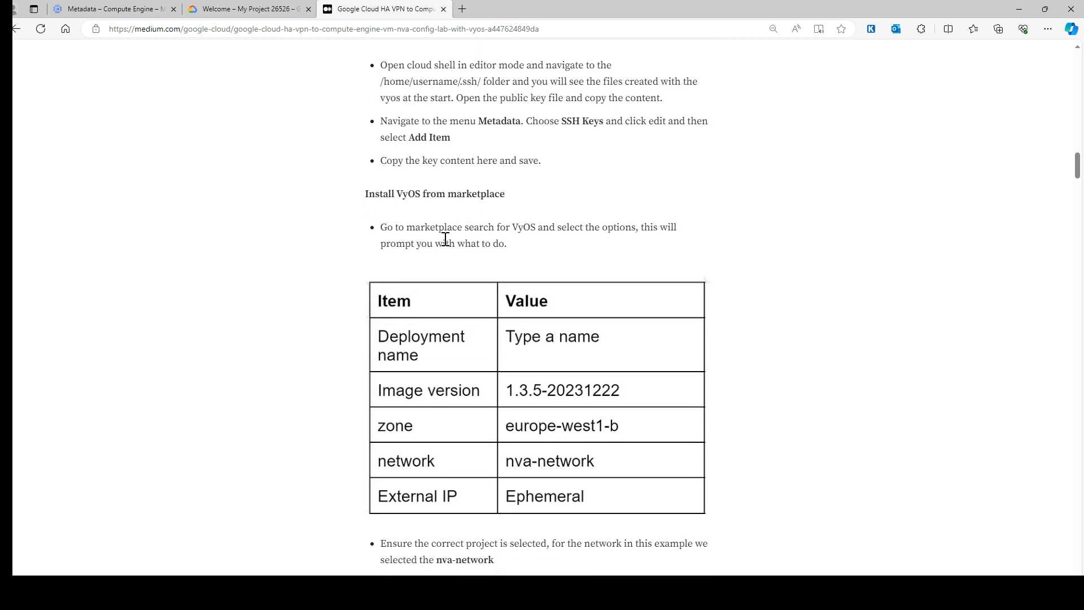
click(100, 8)
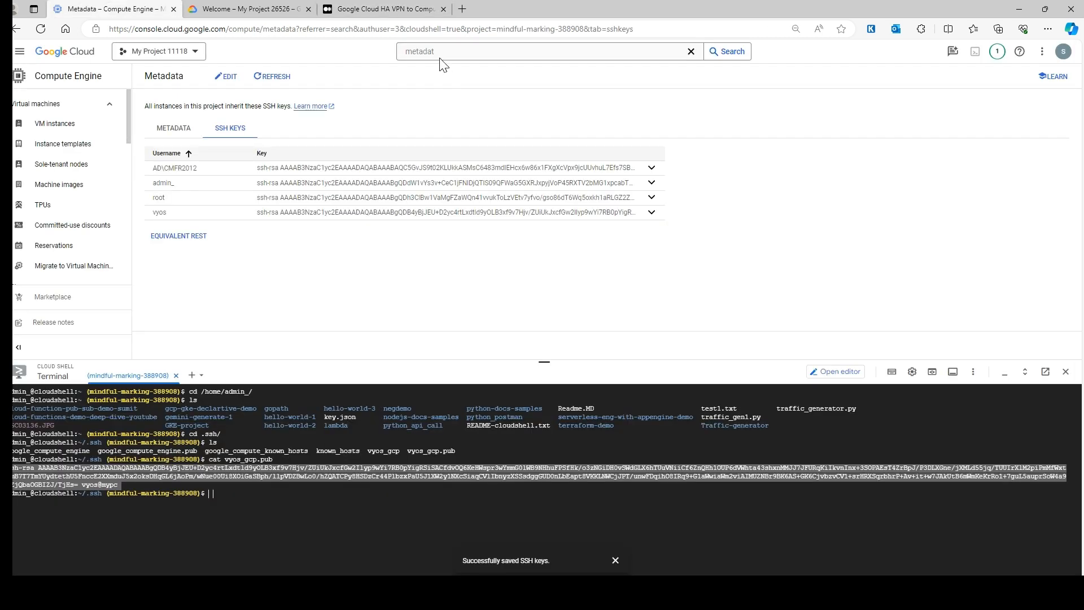
click(436, 52)
key(ctrl+a)
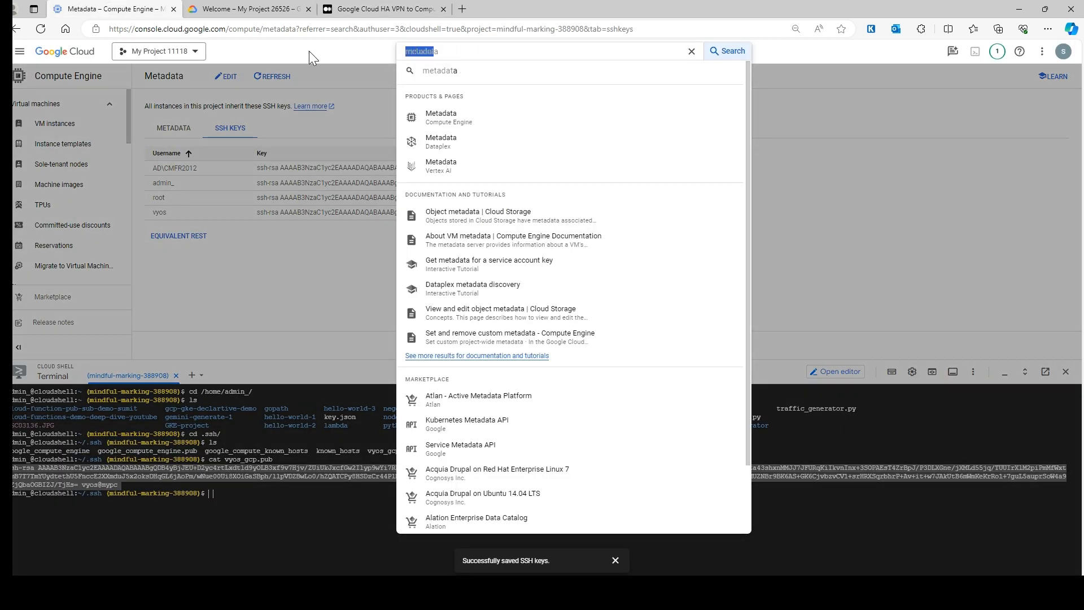
text(market)
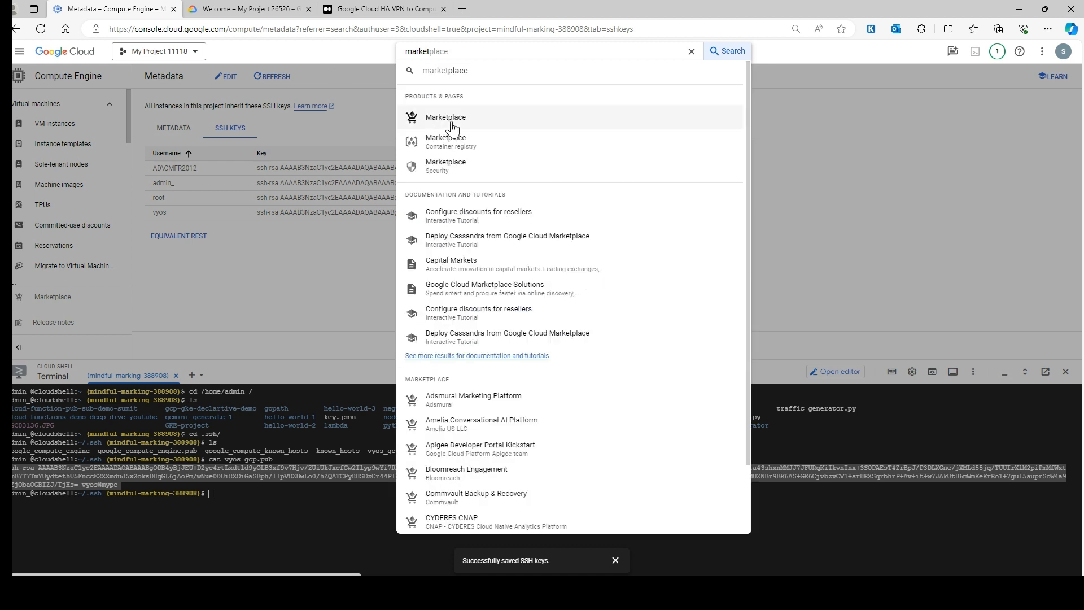
click(446, 118)
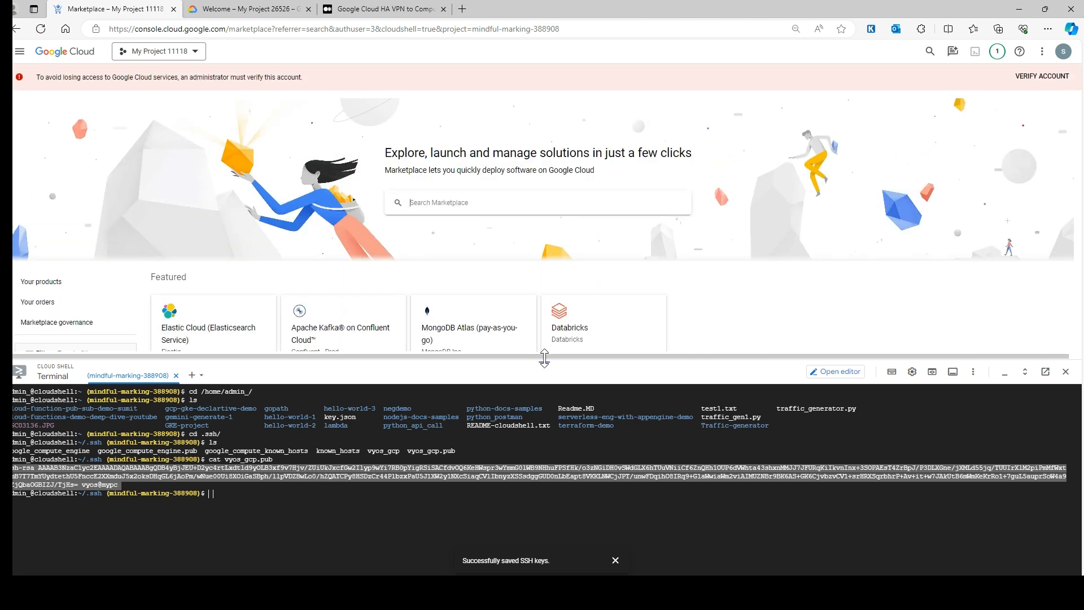
Search the Marketplace for "vyos", open the VyOS Universal Router for Google Cloud Platform product and launch its deployment configuration.
drag(544, 362, 544, 431)
text(v)
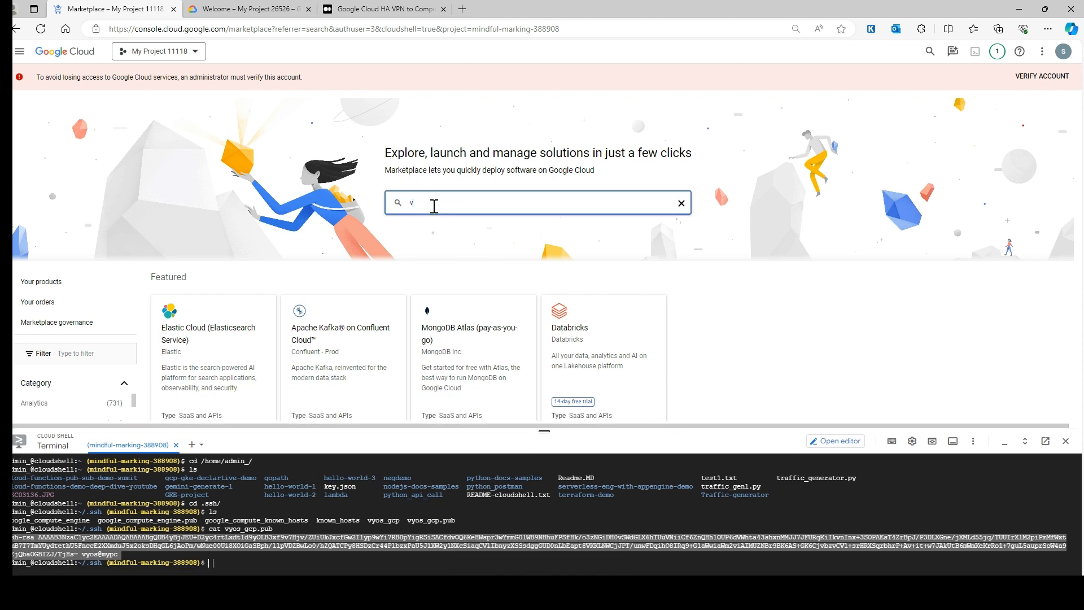
text(yos)
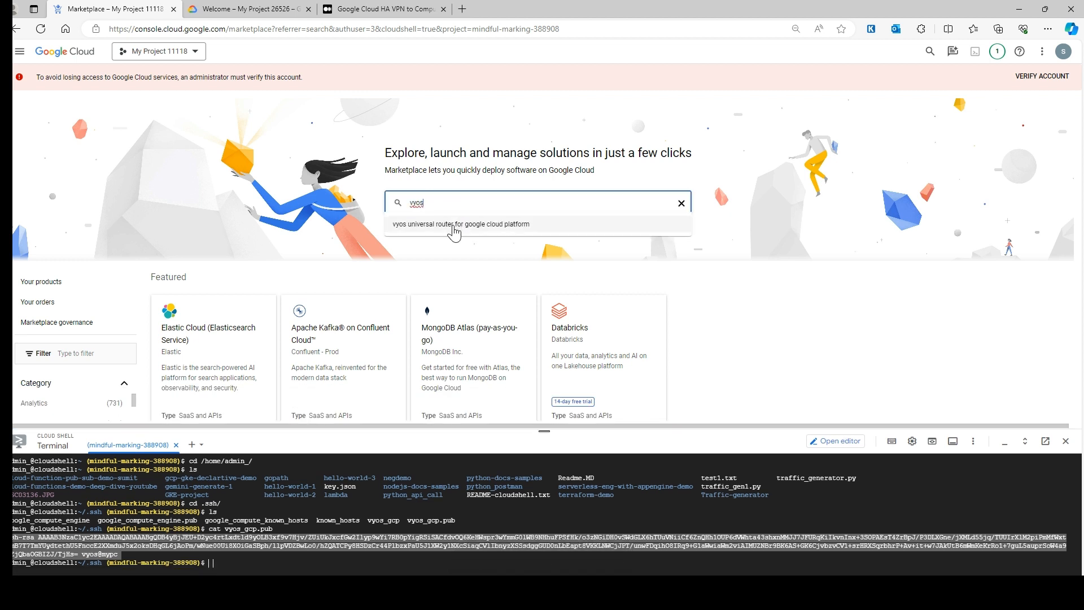
click(453, 225)
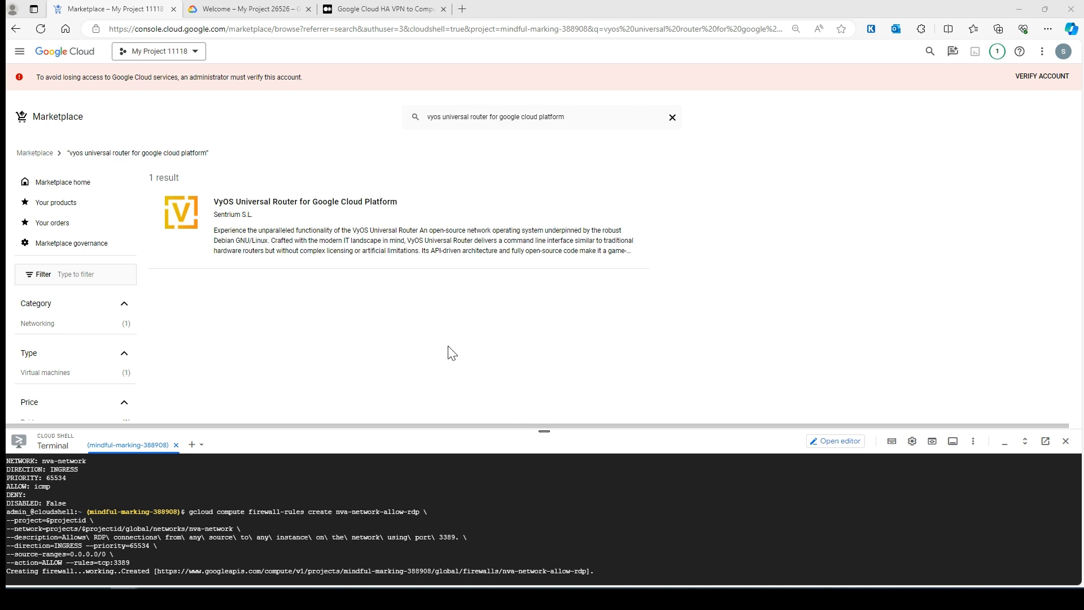
click(287, 220)
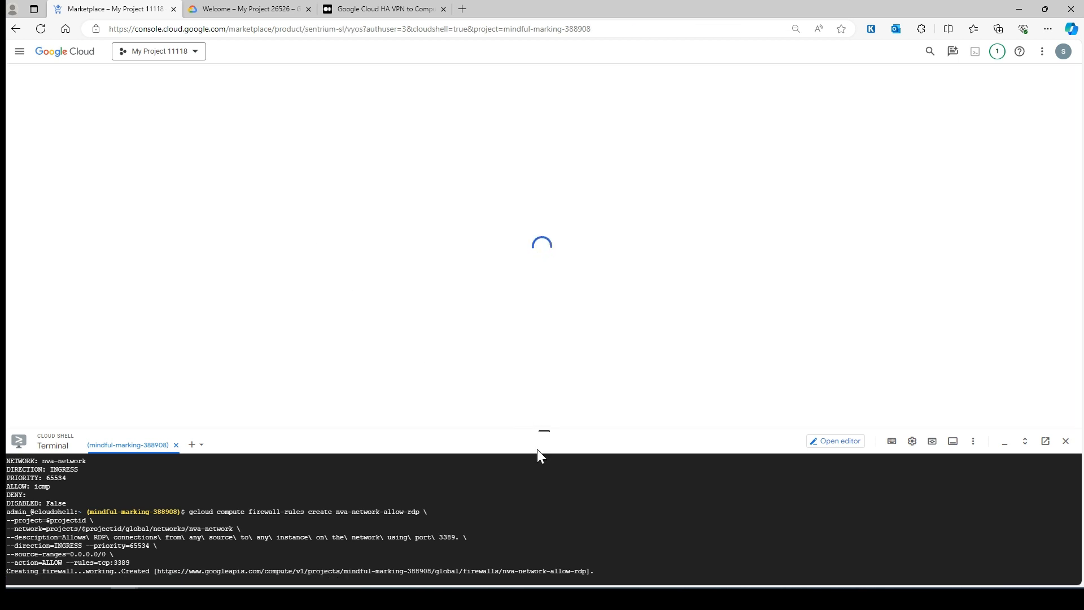
drag(545, 431, 546, 558)
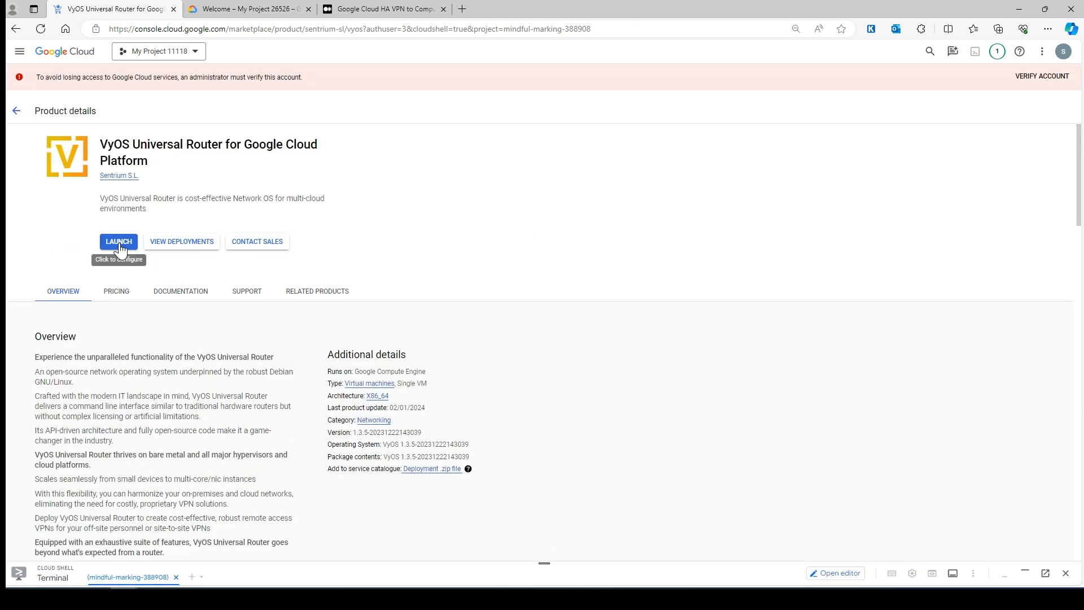
click(119, 245)
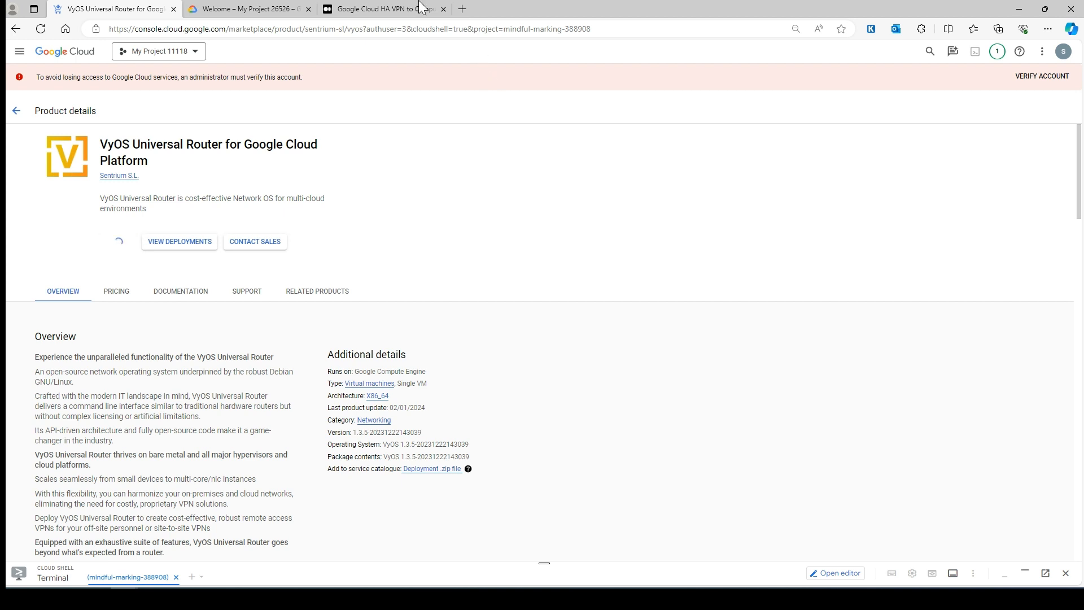
Review the guide's table of VyOS deployment values and its network and firewall notes against the new deployment form.
mouse_move(386, 6)
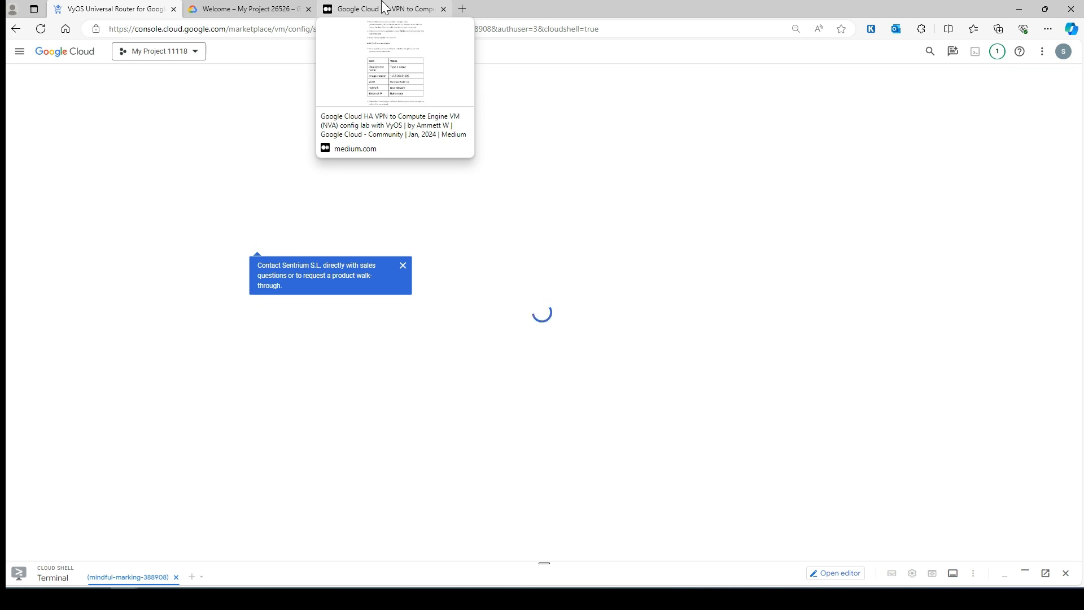
click(386, 7)
scroll(616, 351, down, 6)
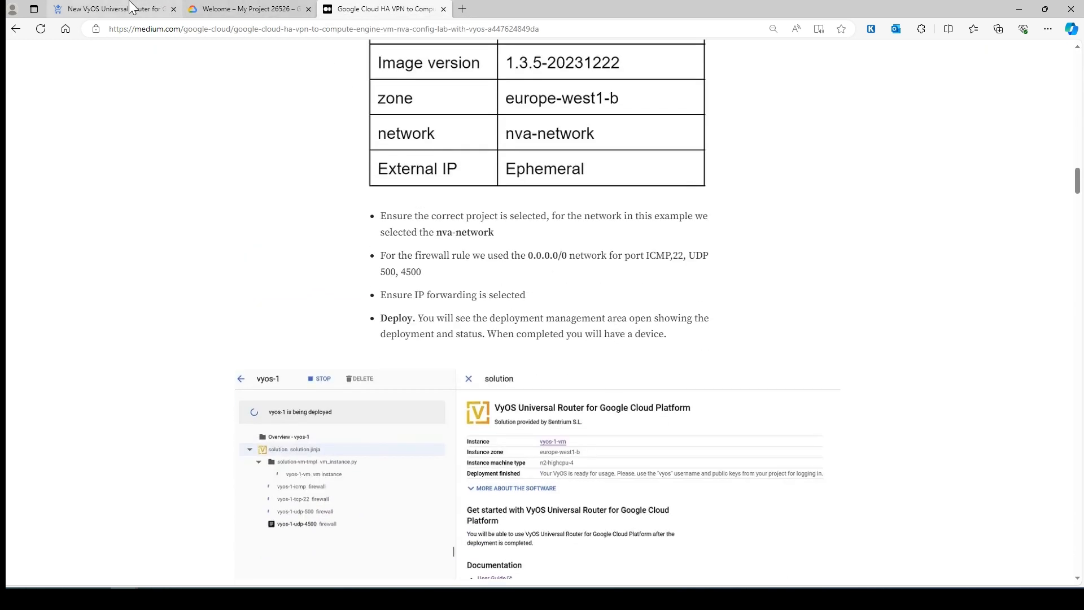
click(131, 8)
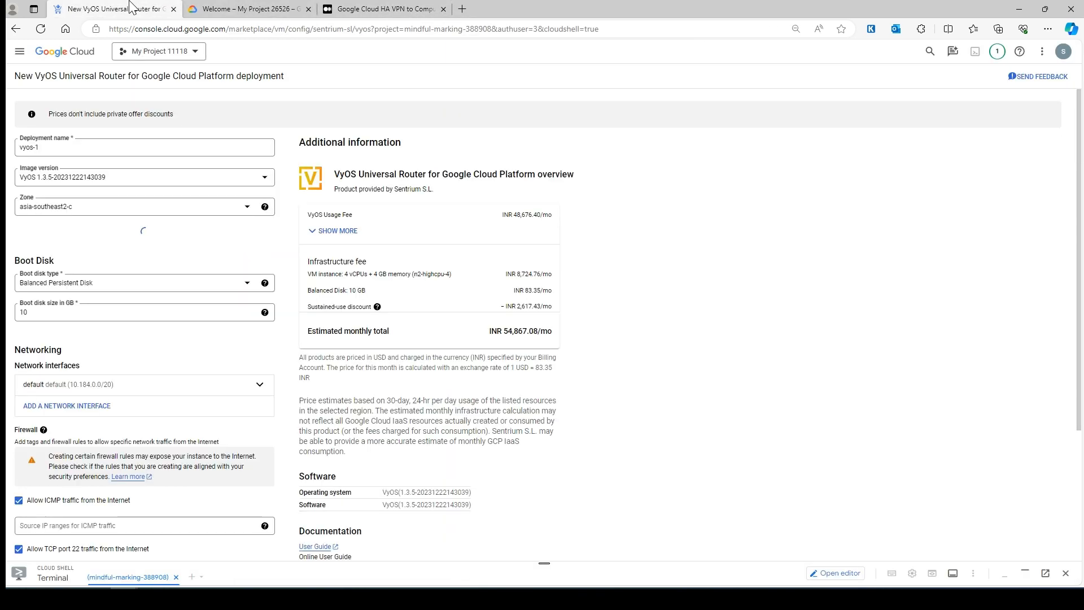
click(378, 8)
scroll(524, 256, up, 3)
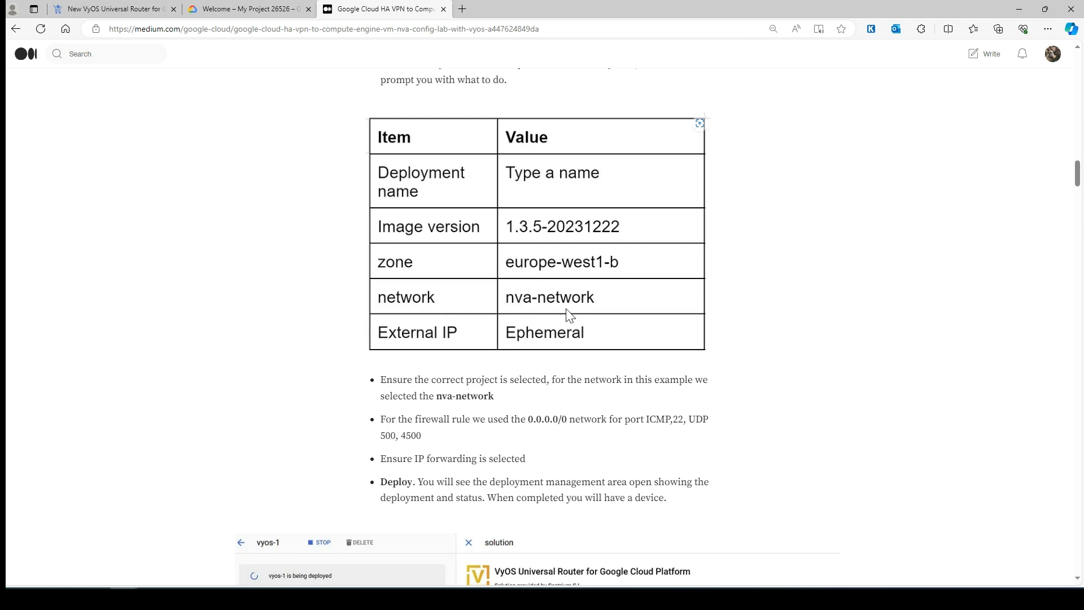
click(150, 12)
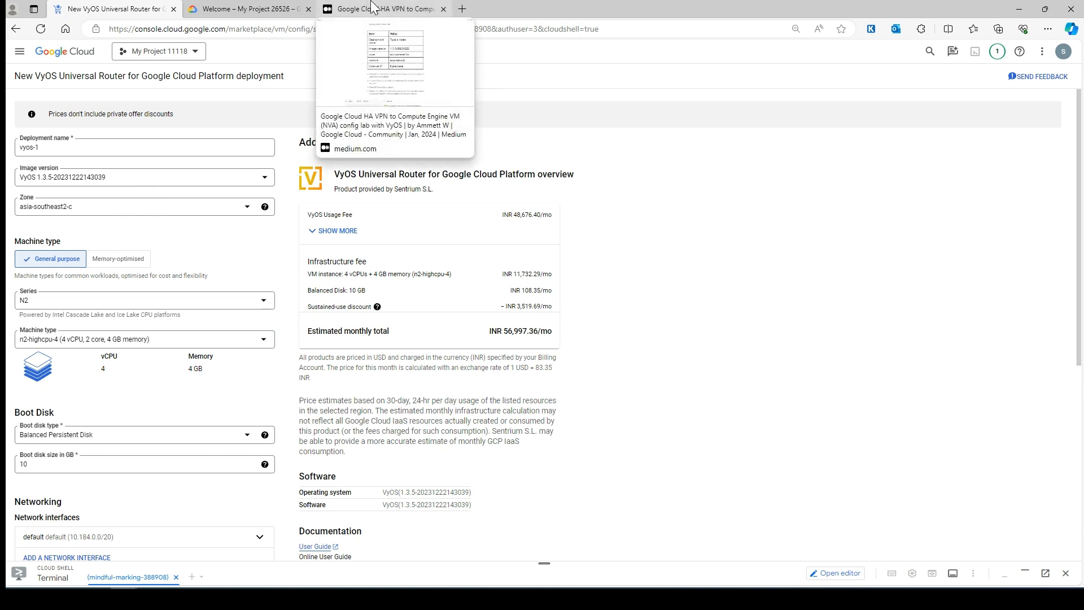
click(373, 8)
click(78, 6)
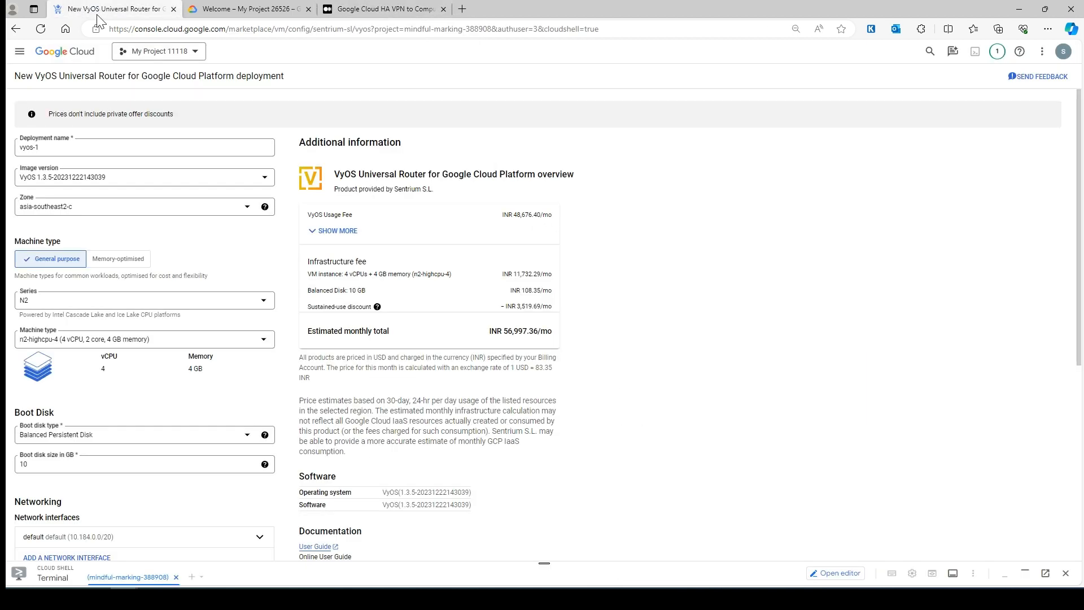
Set the VyOS deployment's zone to europe-west1-b and its machine type to n2-highcpu-2.
click(124, 209)
scroll(123, 288, down, 5)
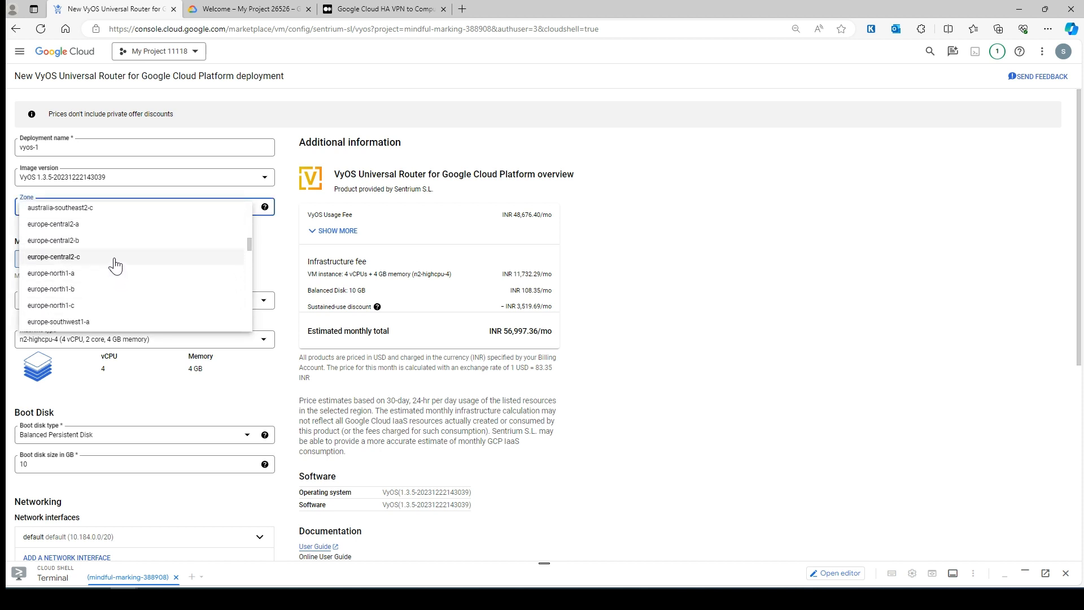
scroll(116, 266, down, 3)
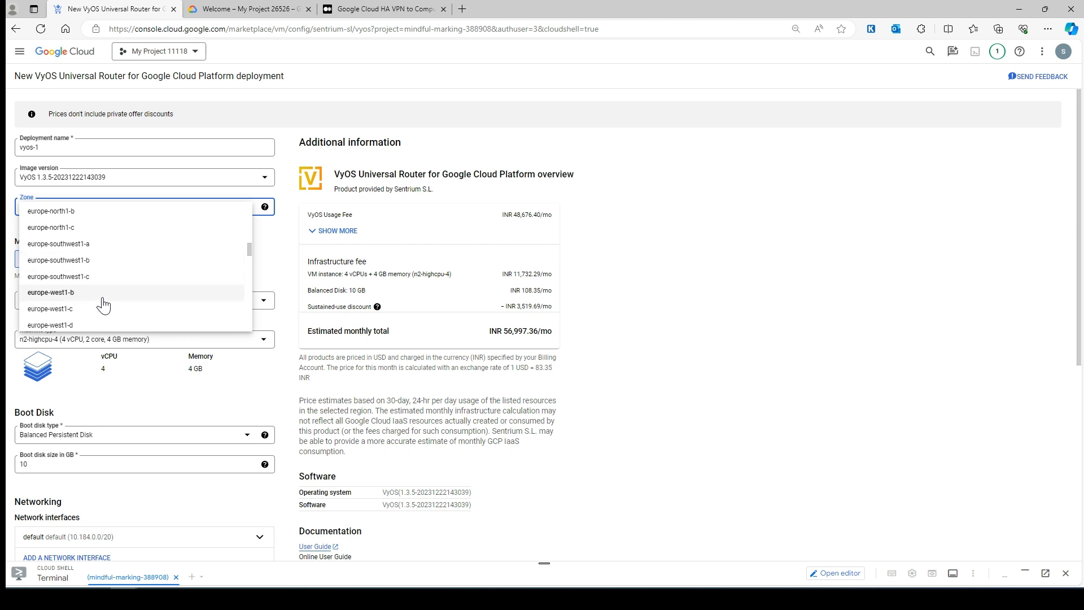
click(102, 298)
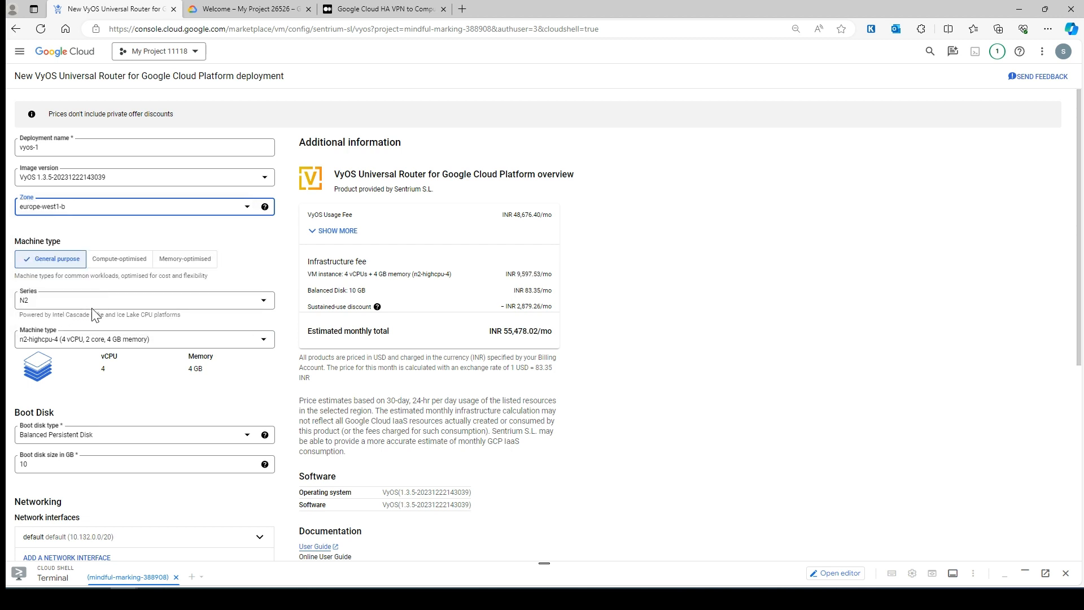
scroll(92, 307, down, 2)
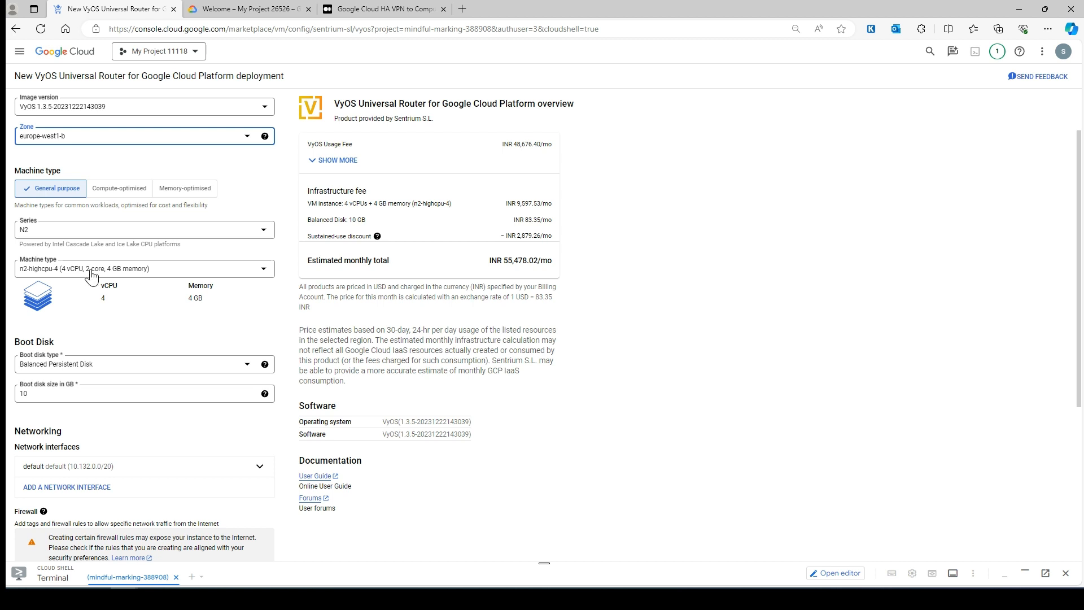
click(90, 271)
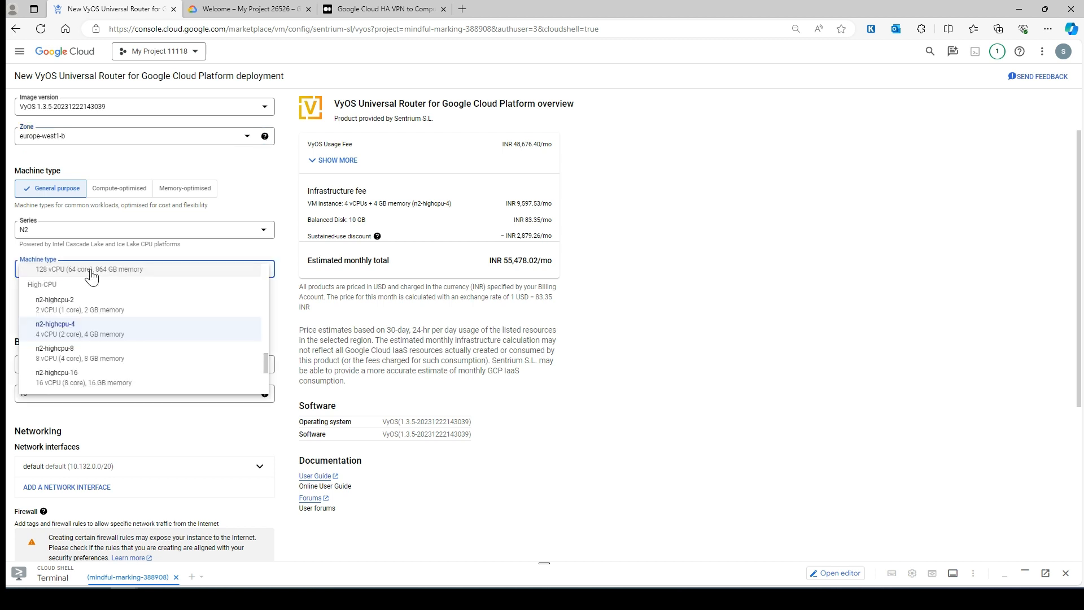
click(83, 305)
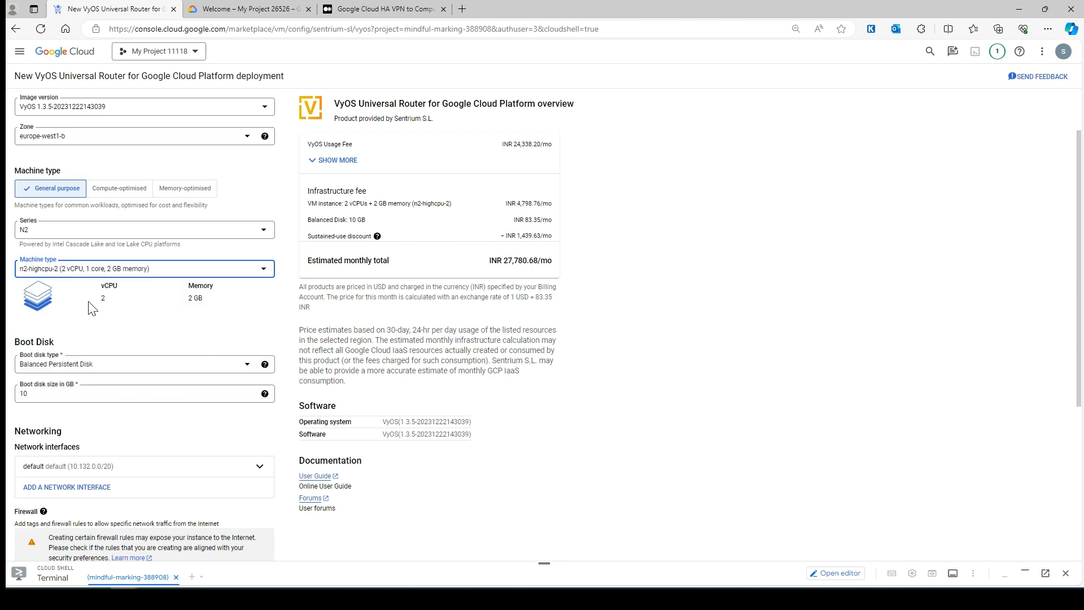
Change the deployment's network interface to nva-network with nva-subnet and an ephemeral external IP.
scroll(198, 314, down, 2)
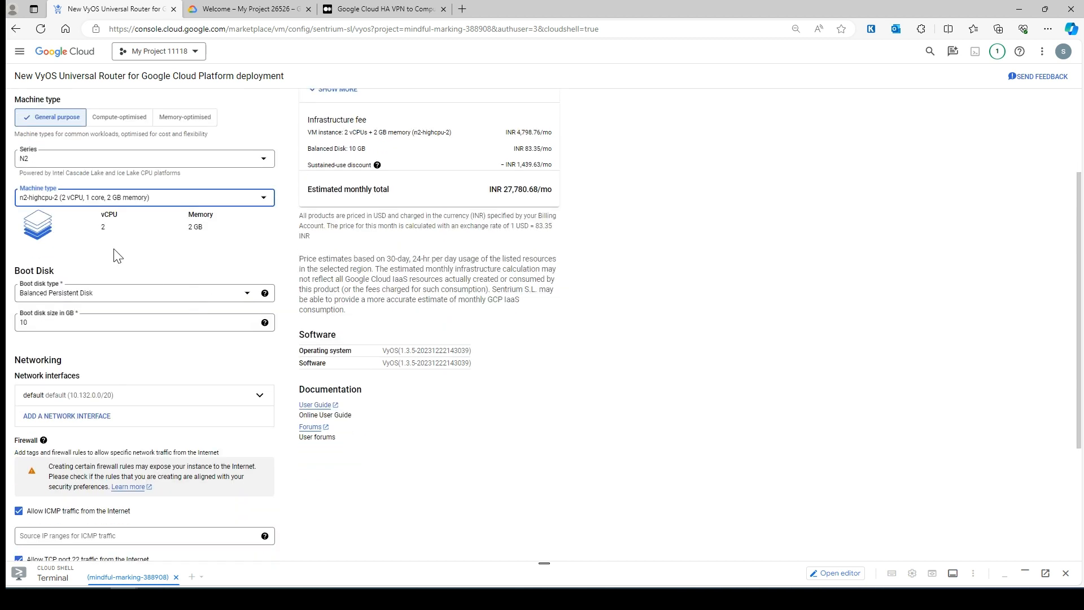
scroll(135, 336, down, 4)
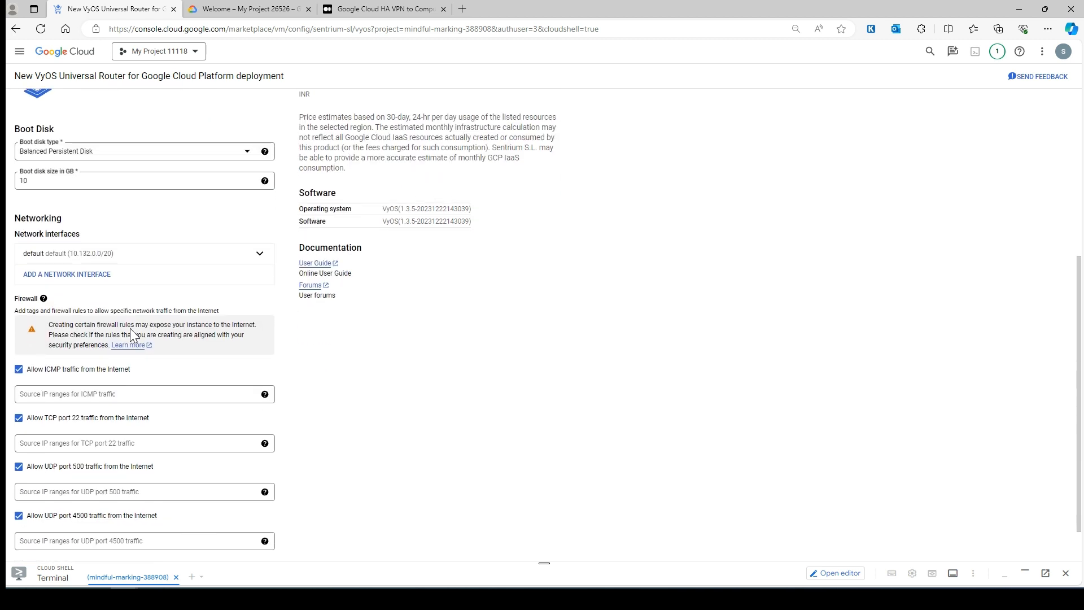
click(144, 261)
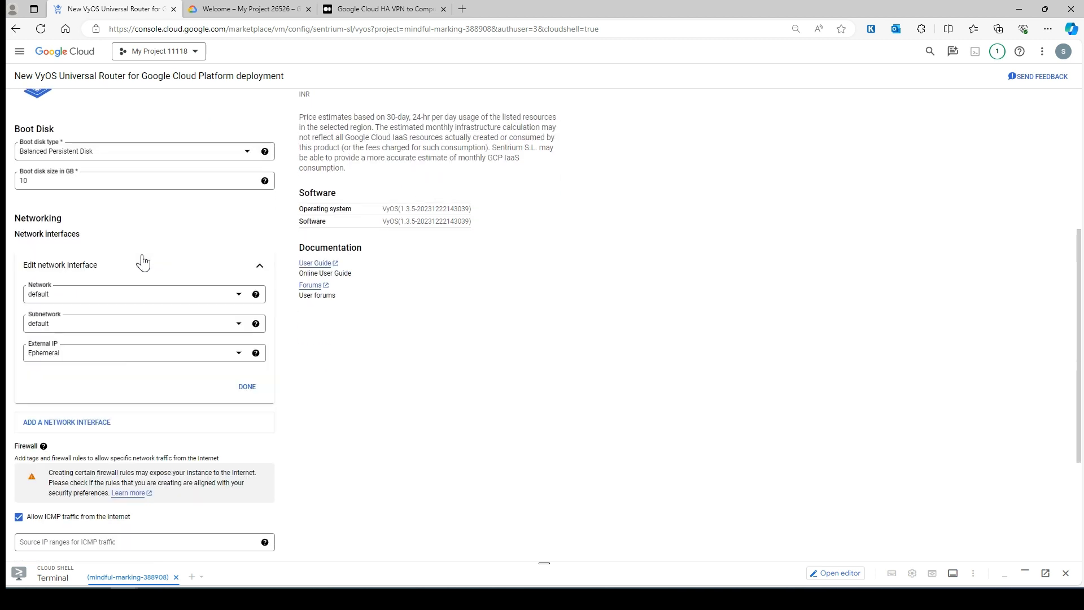
click(125, 298)
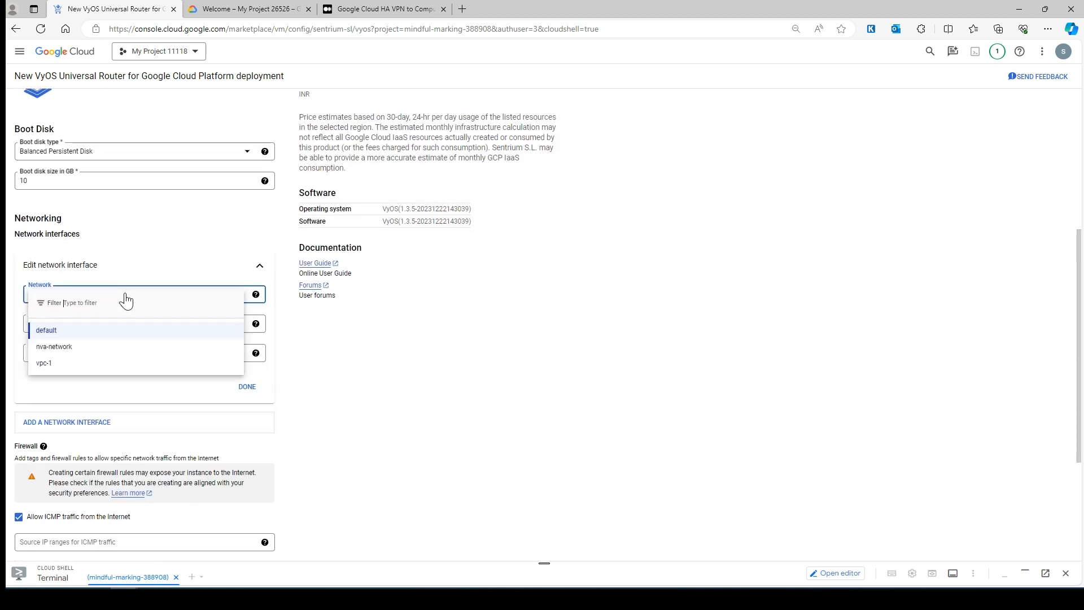
click(79, 347)
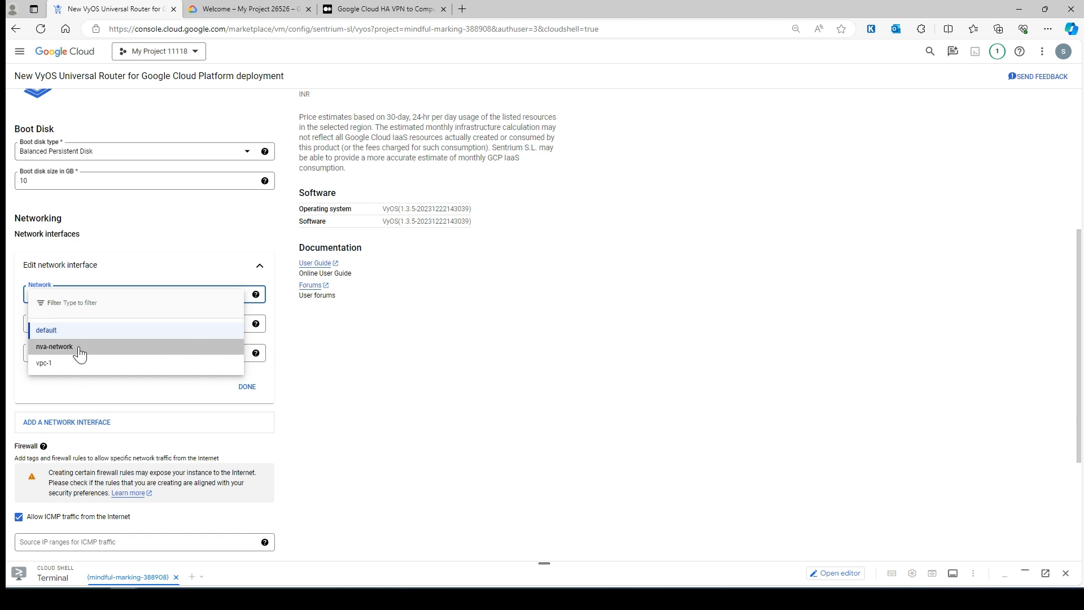
scroll(108, 339, down, 2)
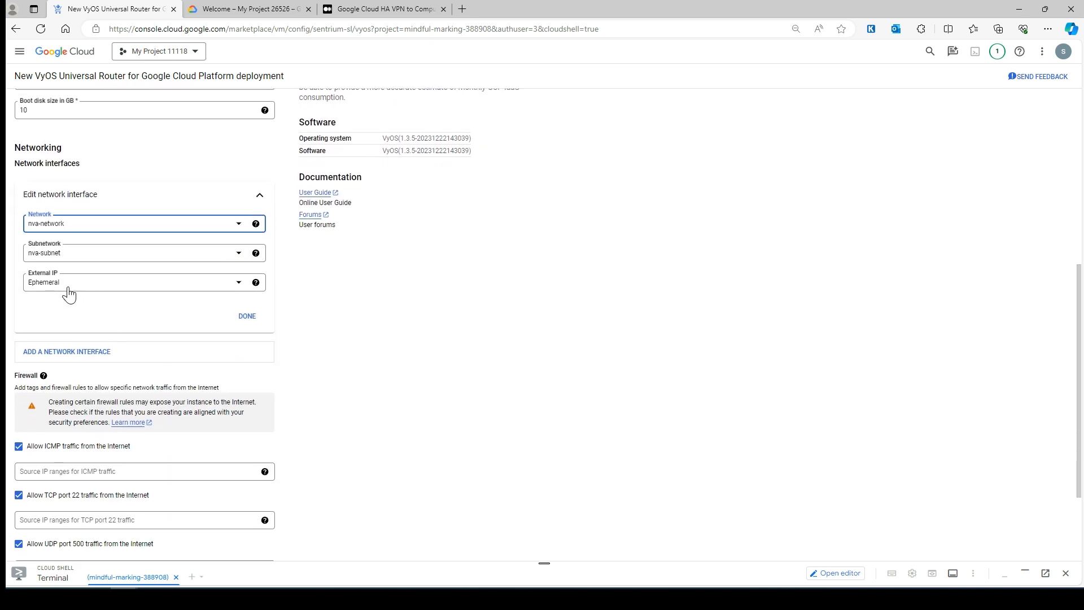
click(249, 325)
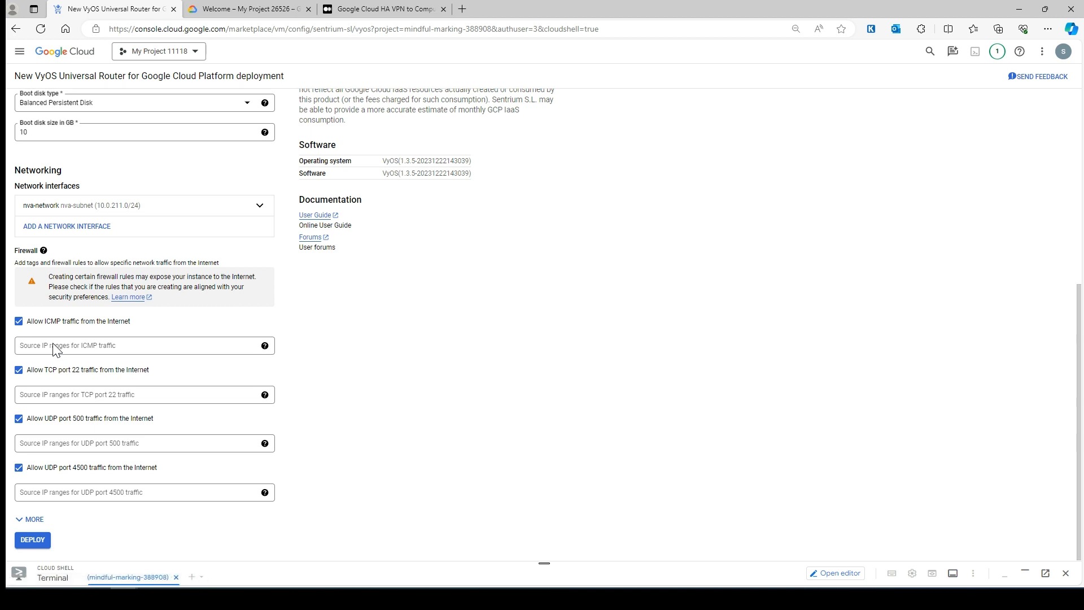
Copy the firewall source range 0.0.0.0/0 from the guide and return to the VyOS deployment form.
click(373, 8)
scroll(467, 422, down, 3)
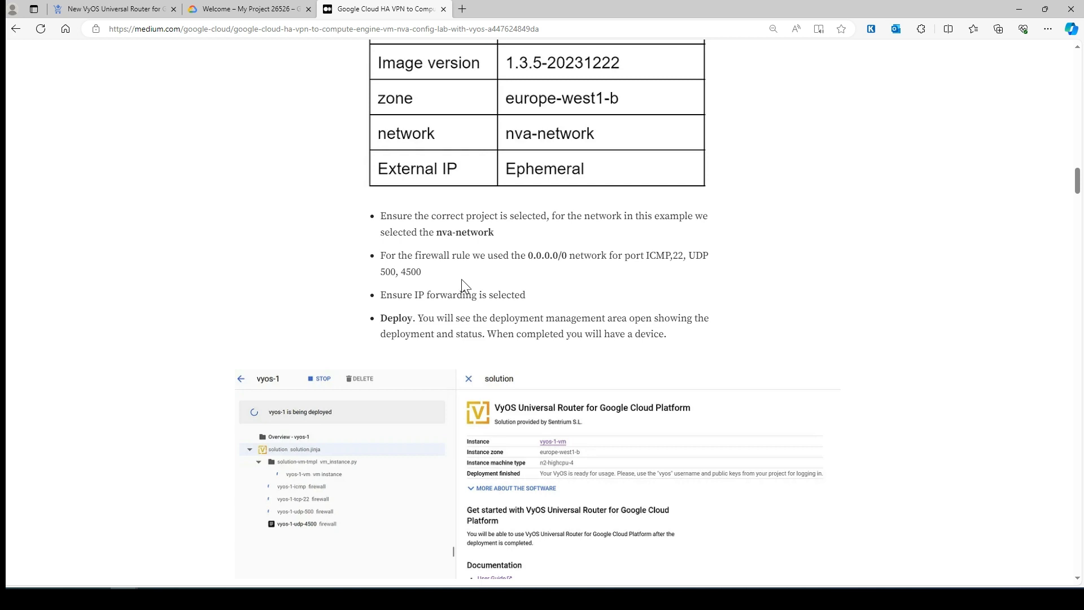
drag(567, 258, 528, 257)
key(ctrl+c)
click(130, 8)
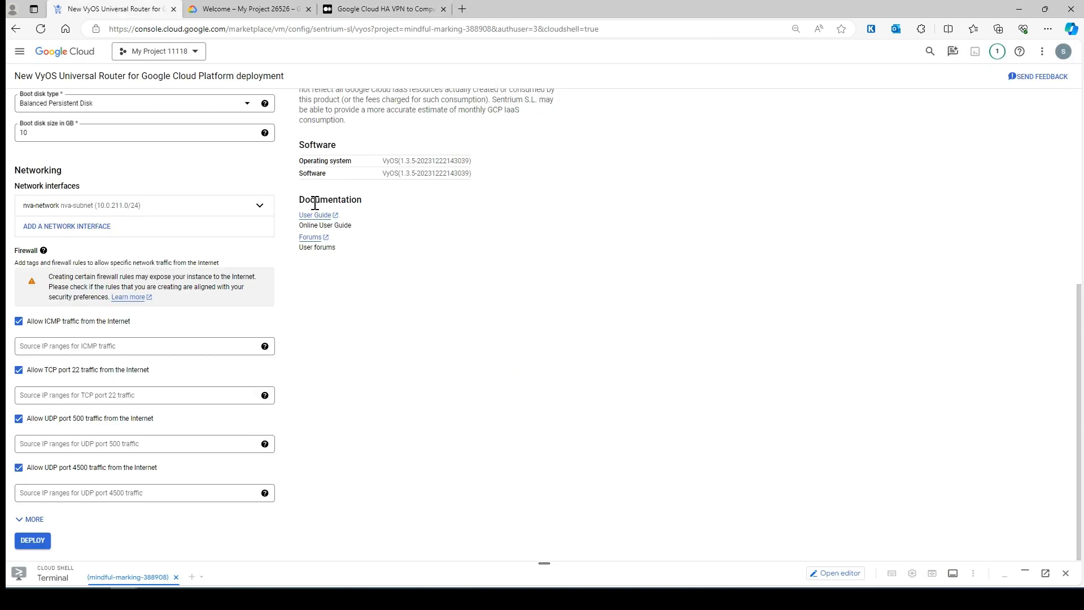
Set the source IP ranges for ICMP, TCP port 22, UDP port 500 and UDP port 4500 traffic to 0.0.0.0/0.
click(63, 351)
key(ctrl+v)
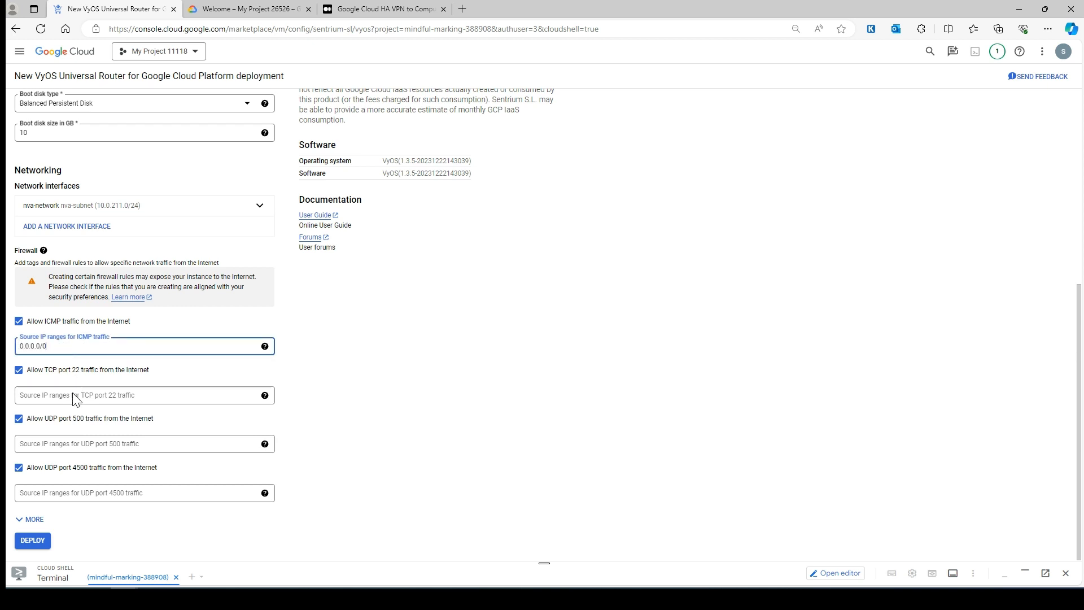
click(73, 394)
key(ctrl+v)
click(60, 445)
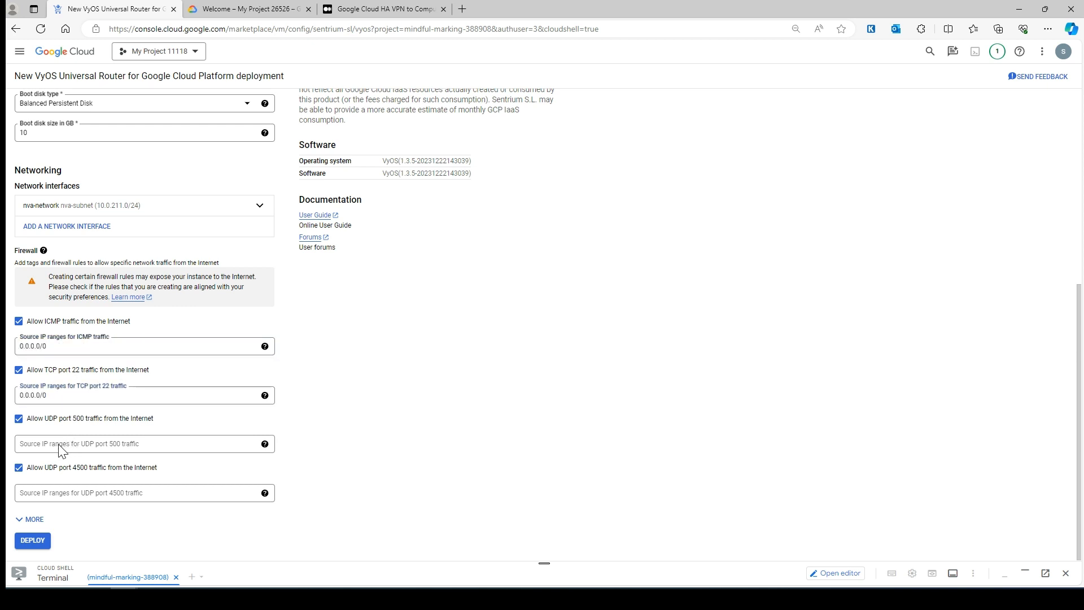
key(ctrl+v)
click(45, 495)
key(ctrl+v)
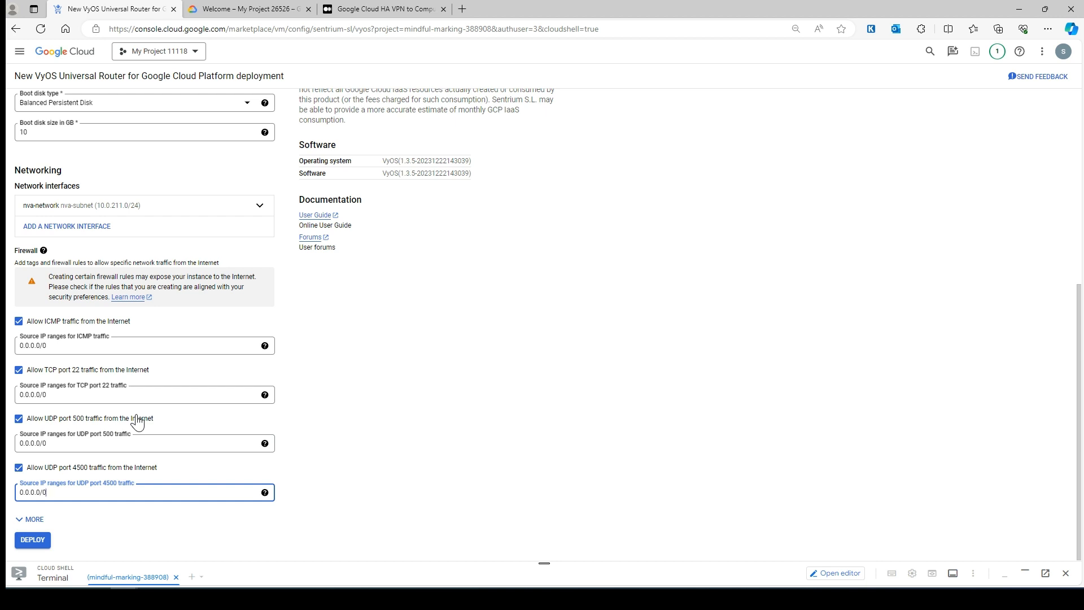
Check the guide's note on IP forwarding and reveal the additional firewall options in the VyOS deployment form.
click(381, 9)
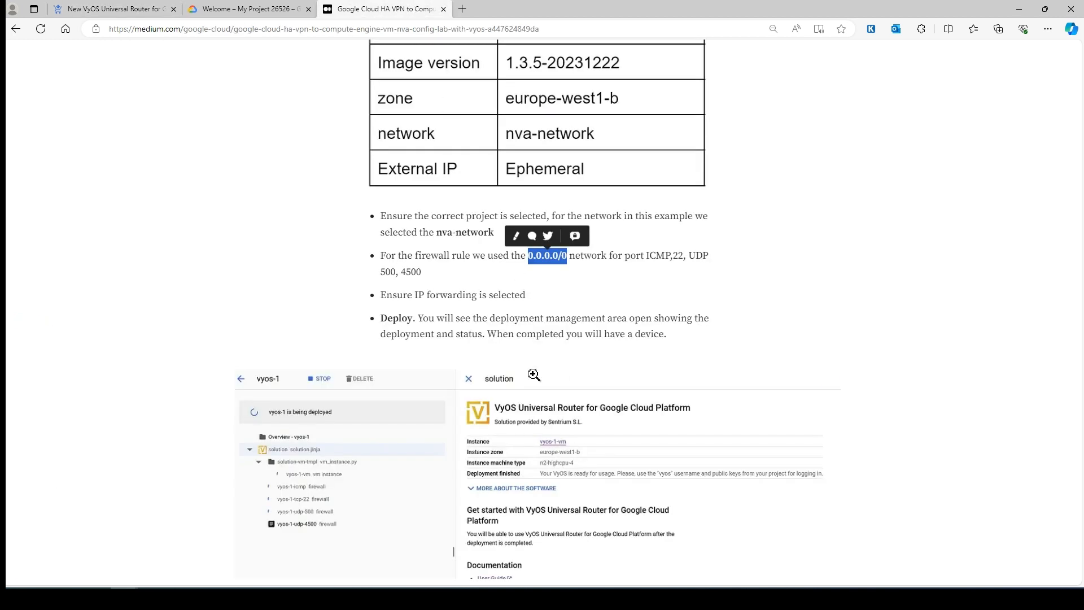
click(113, 9)
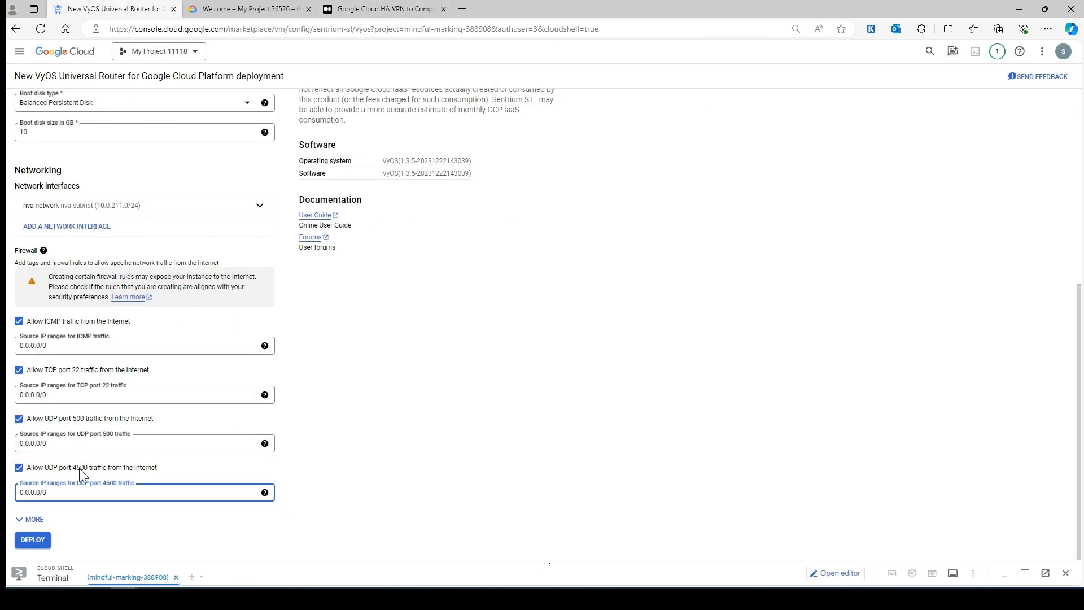
click(25, 519)
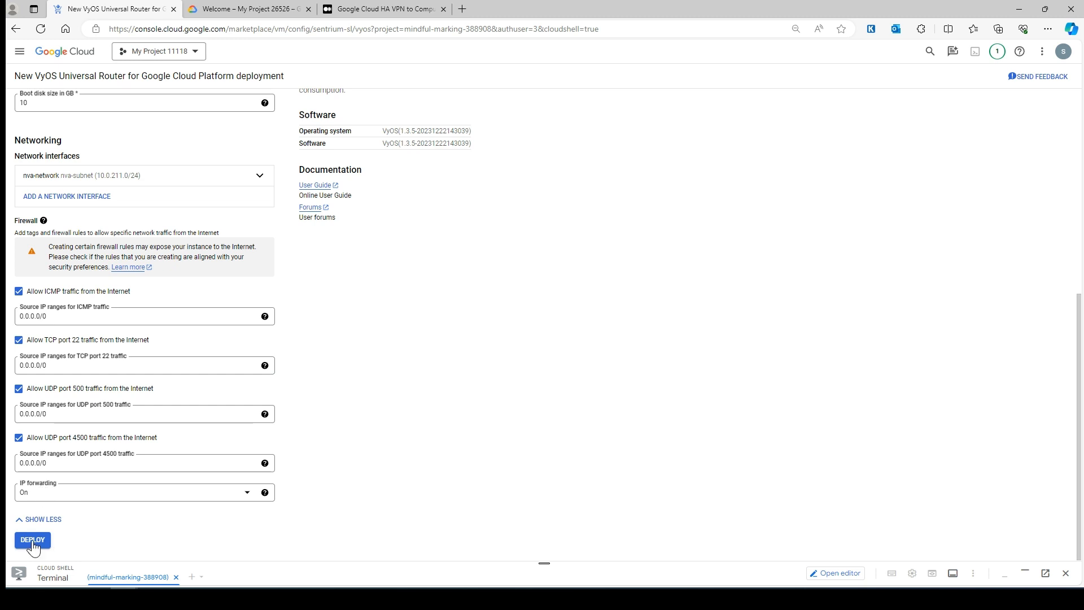
Review the completed deployment form from name to firewall settings and deploy the VyOS router.
scroll(318, 525, up, 6)
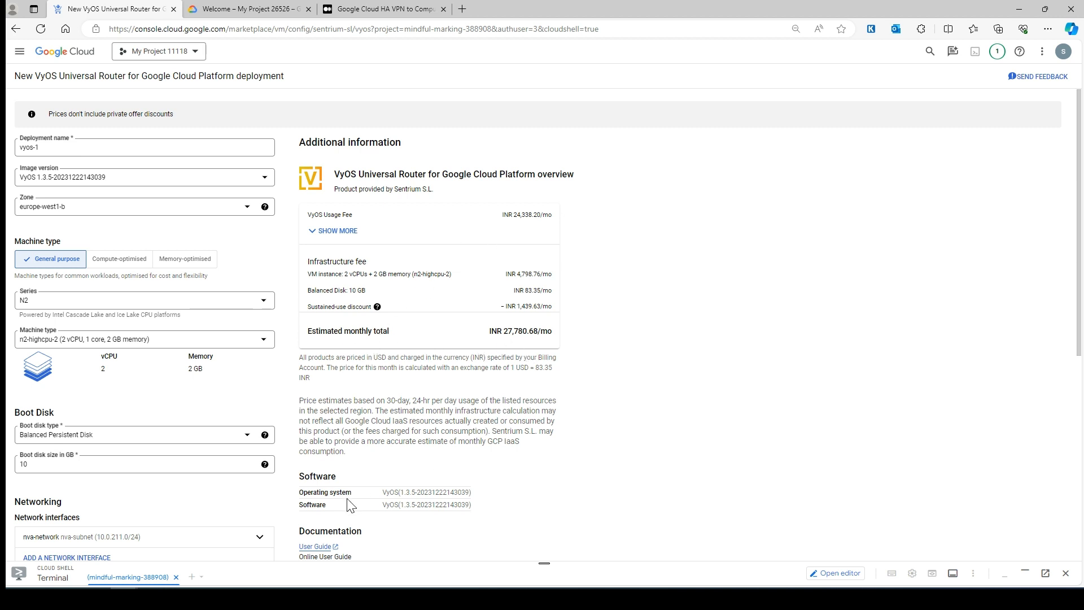
scroll(351, 504, down, 1)
scroll(494, 370, down, 5)
scroll(509, 326, up, 6)
scroll(386, 385, down, 6)
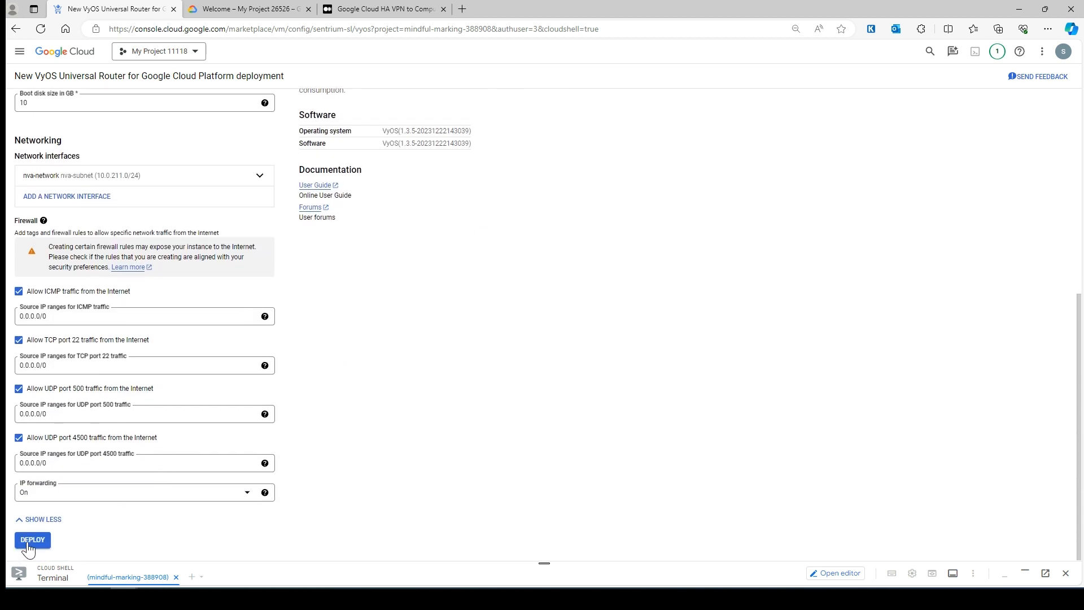
click(29, 542)
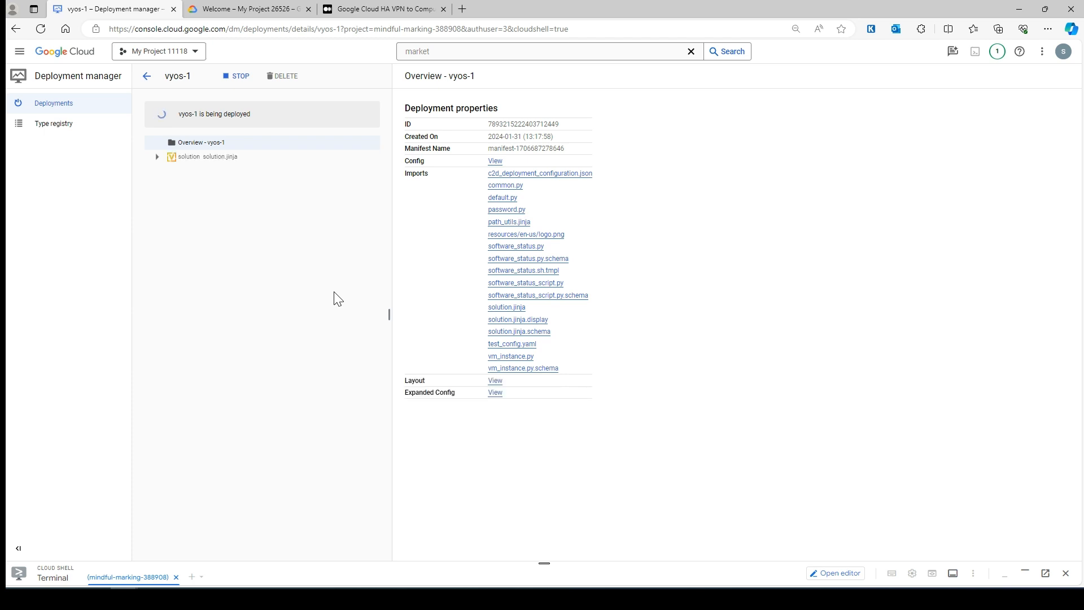
Check the guide's section on deployment tracking and open the solution details of the vyos-1 deployment.
click(367, 8)
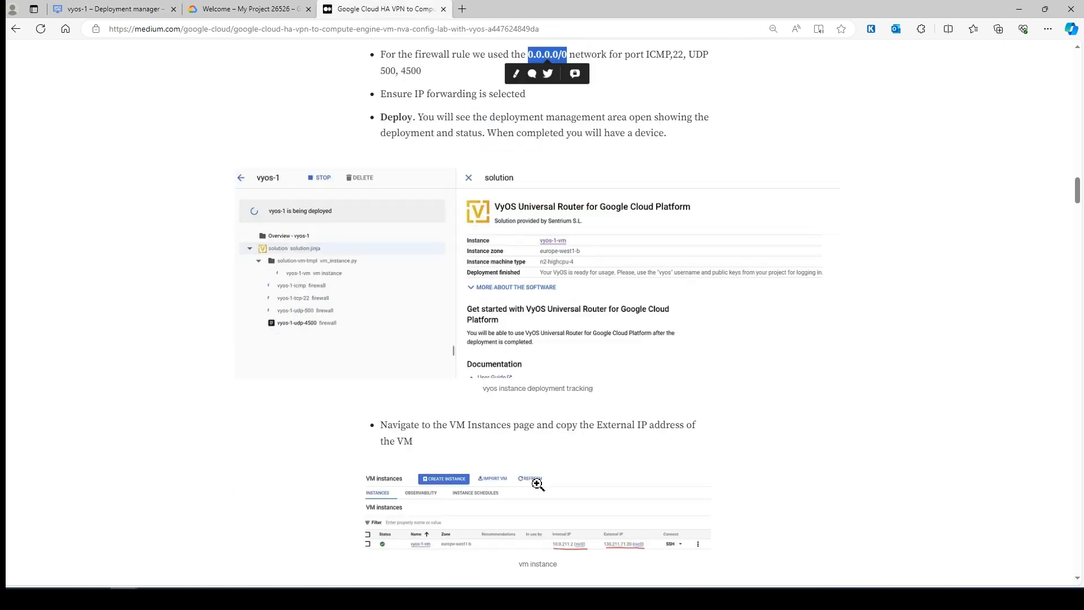
scroll(538, 484, down, 2)
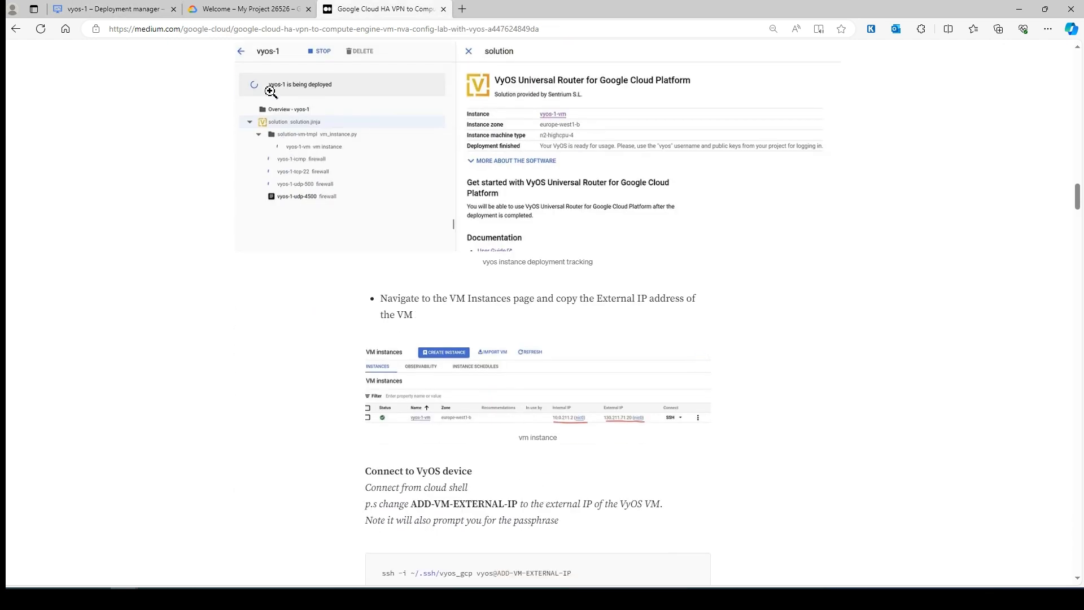
click(110, 8)
click(204, 156)
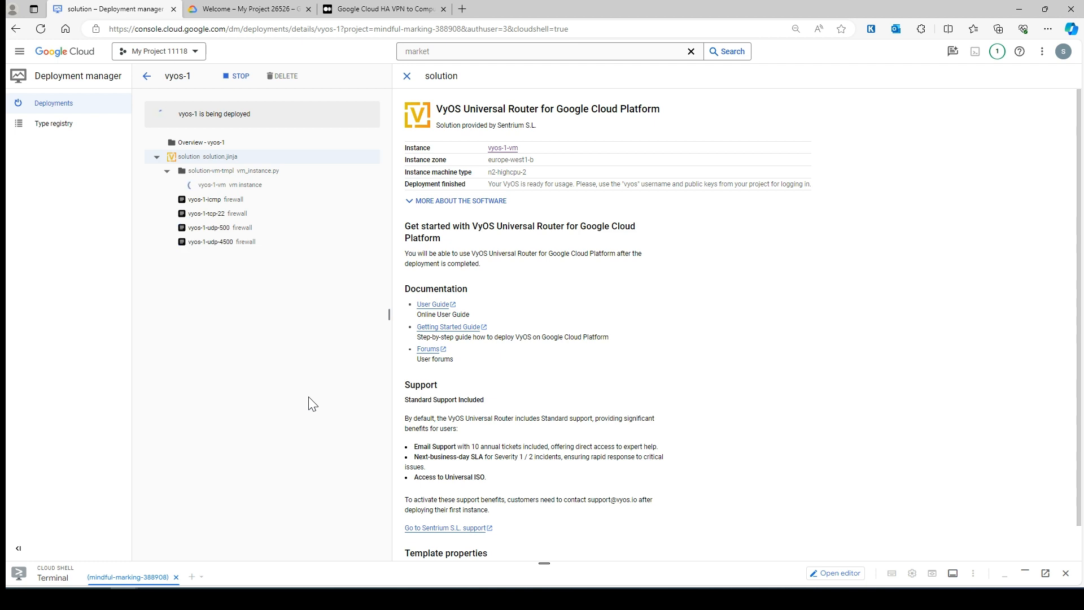
click(29, 59)
mouse_move(65, 248)
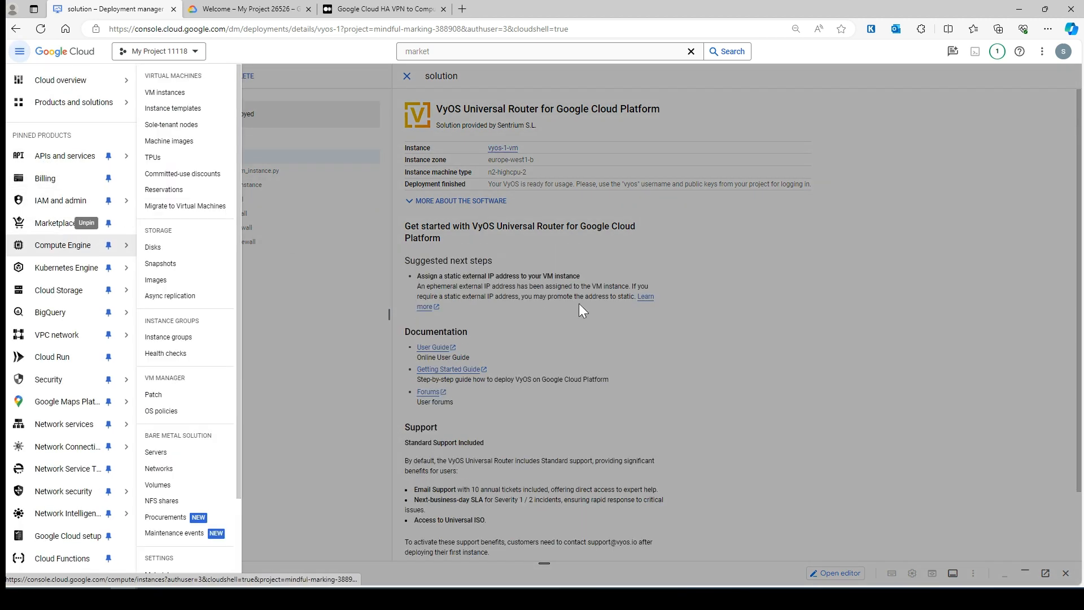
click(868, 361)
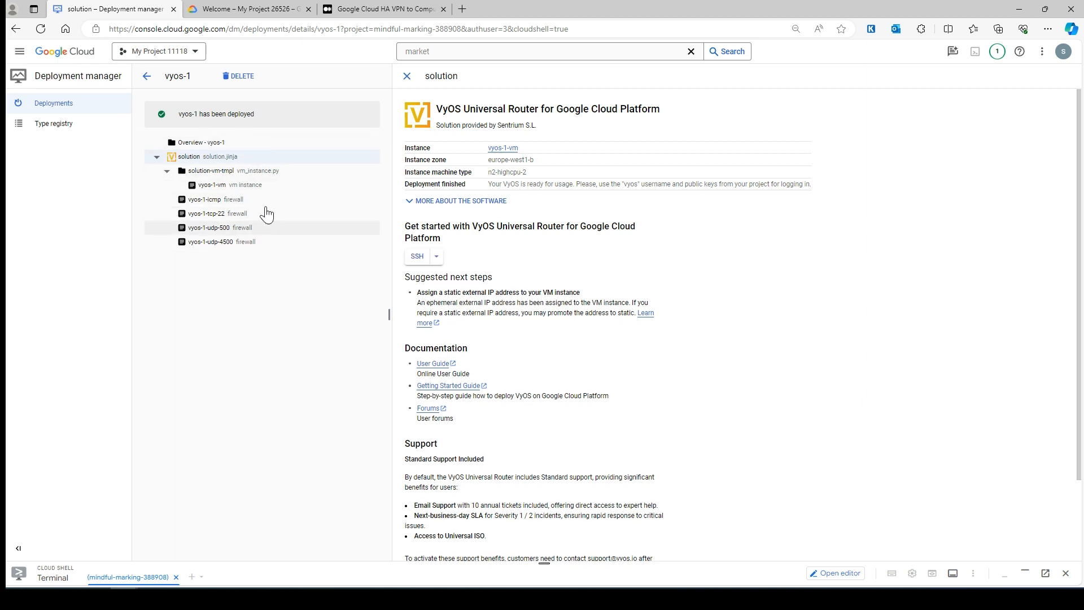
Check the status of the vyos-1 deployment and open the Compute Engine VM instances page.
drag(263, 110, 180, 113)
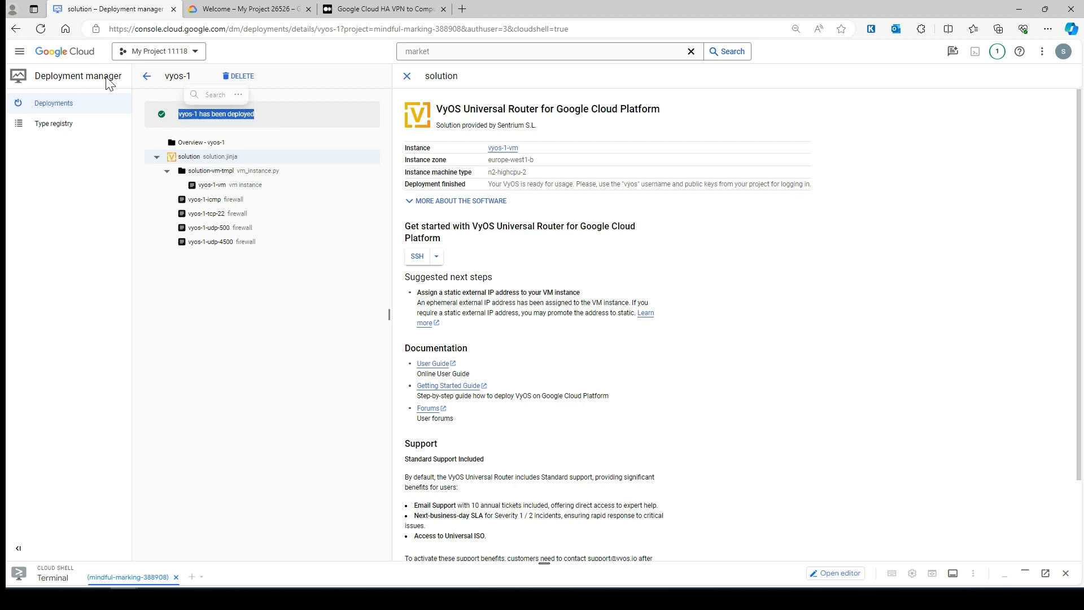
click(20, 54)
mouse_move(74, 245)
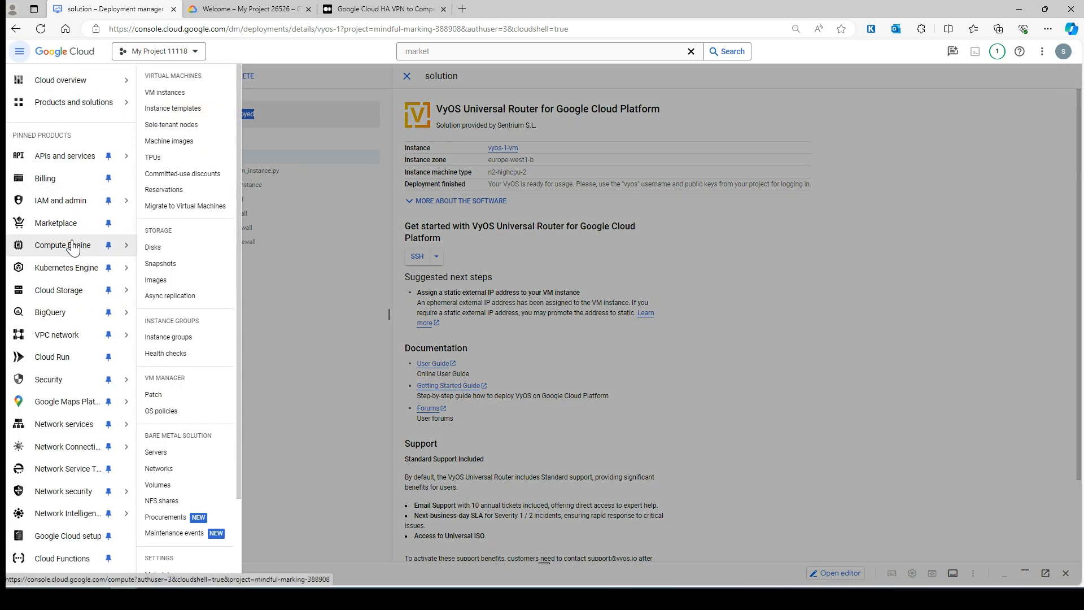
click(186, 96)
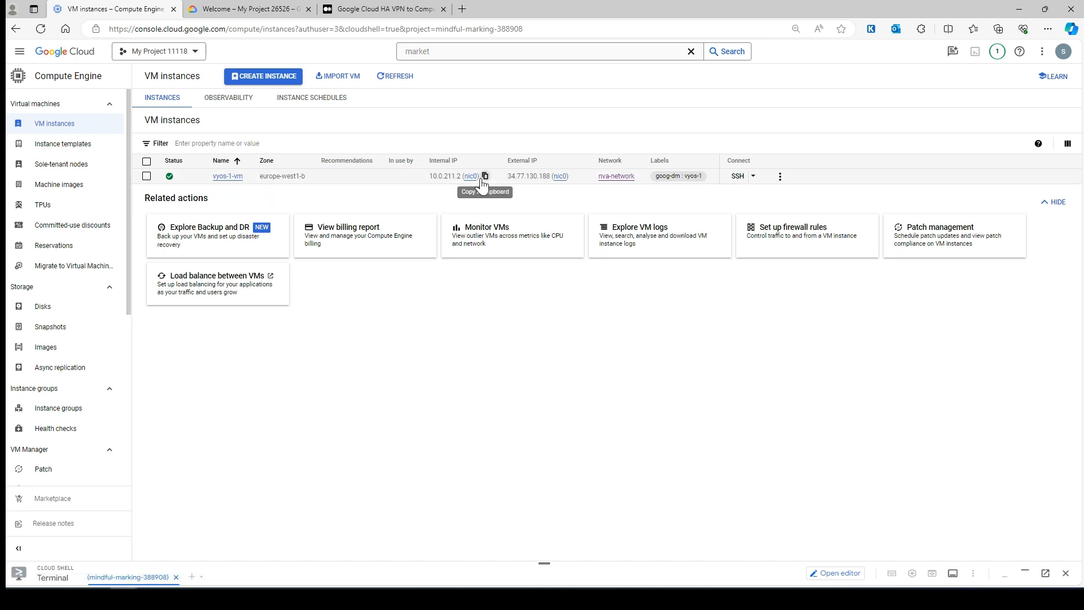
Switch to Notepad and replace the SSH key with vyos-1-vm's internal IP 10.0.211.2 and external IP 34.77.130.188 on separate lines.
click(290, 599)
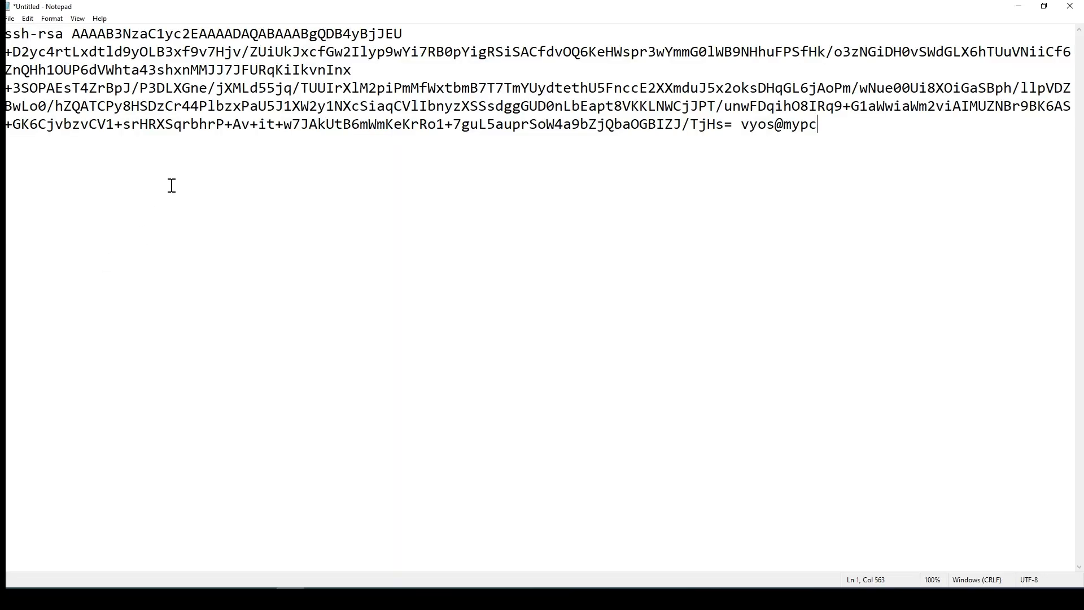
drag(824, 140, 3, 31)
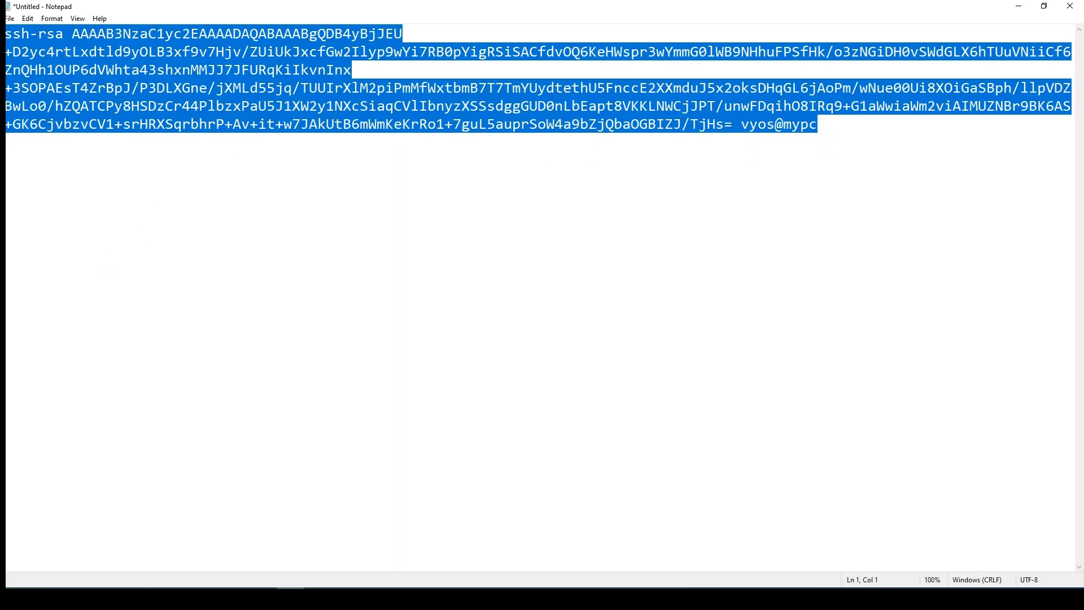
key(ctrl+x)
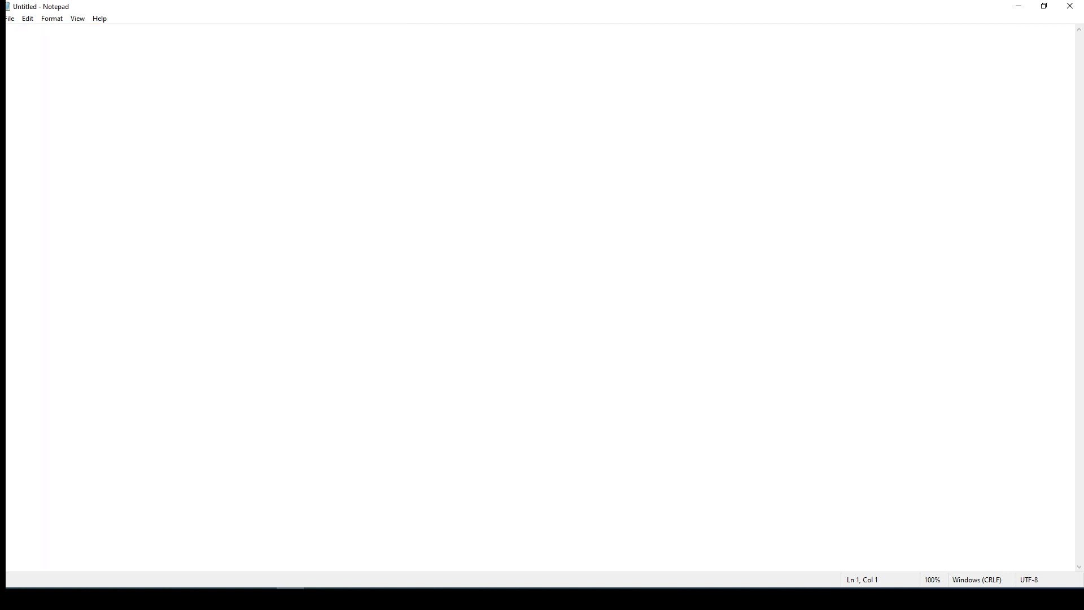
key(ctrl+v)
click(1019, 6)
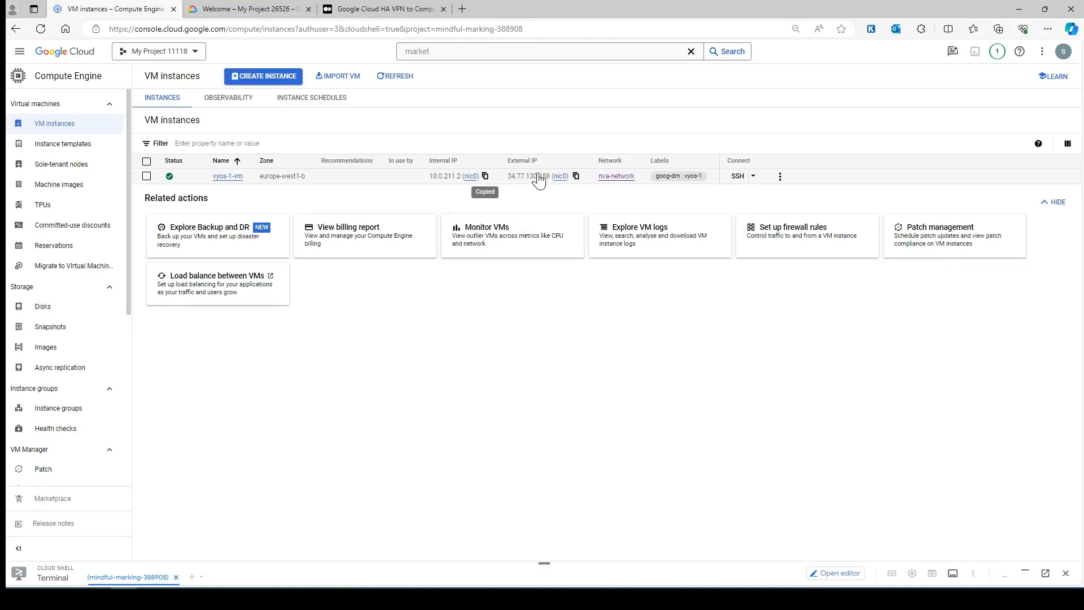
key(alt+Tab)
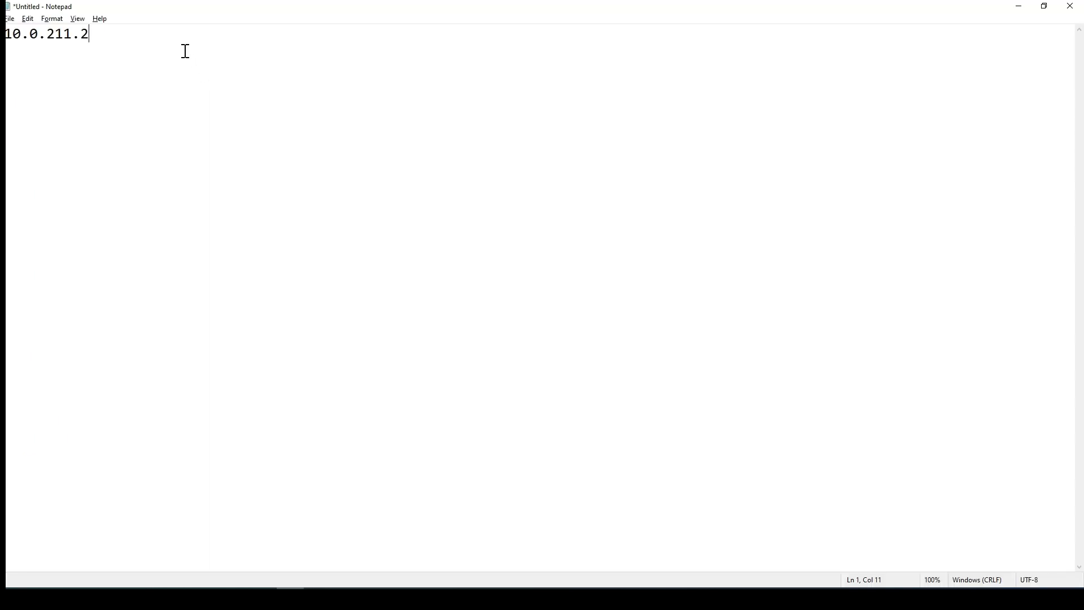
key(ctrl+v)
Label the internal address in the notes "Vyos Local IP:".
text(Vyos In)
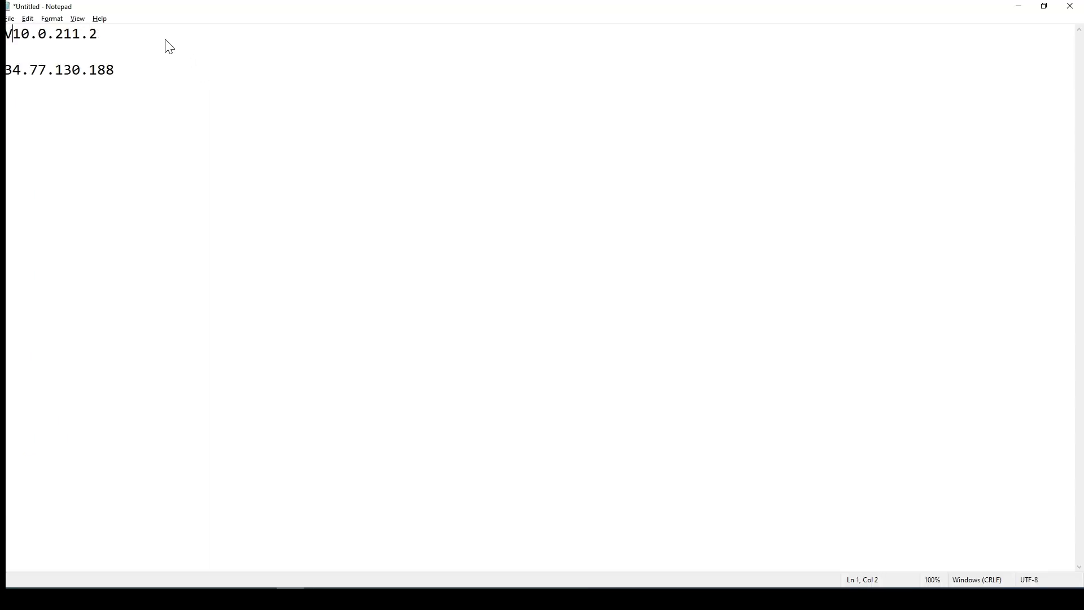
text(ternal )
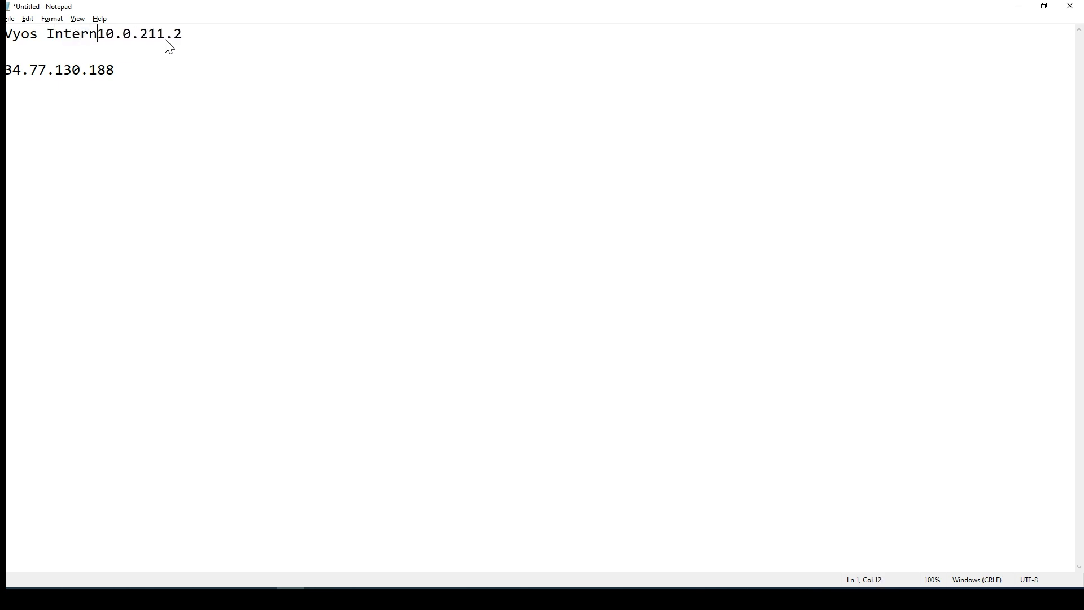
text(IP:)
key(BackSpace)
key(BackSpace)
key(BackSpace)
key(BackSpace)
key(BackSpace)
key(BackSpace)
key(BackSpace)
key(BackSpace)
key(BackSpace)
text(Local IP:)
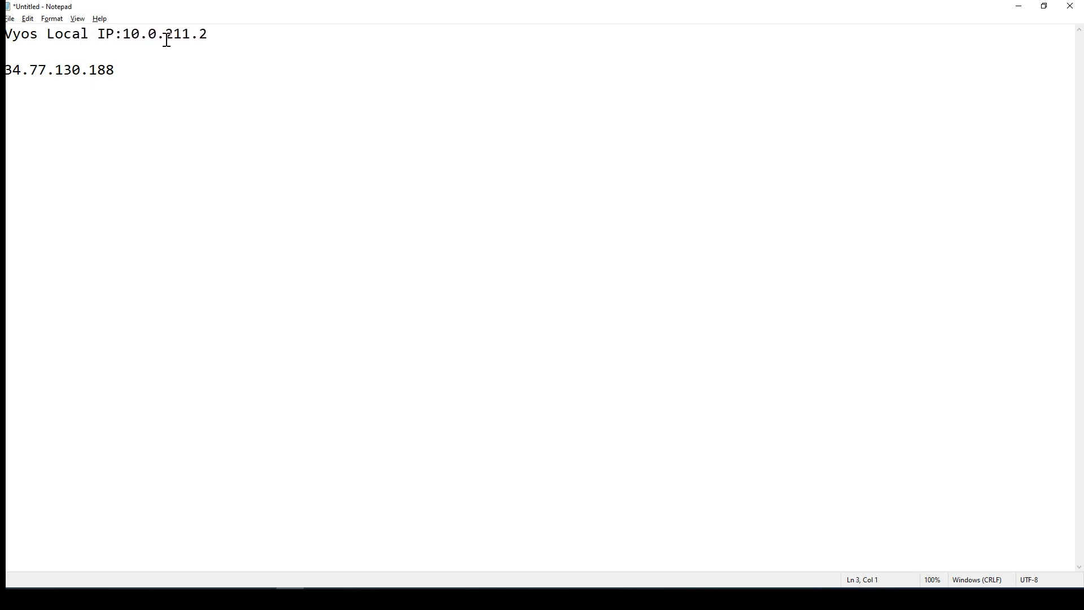
Label the second address in the notes "Vyos External IP:" and return to the browser.
text(External I)
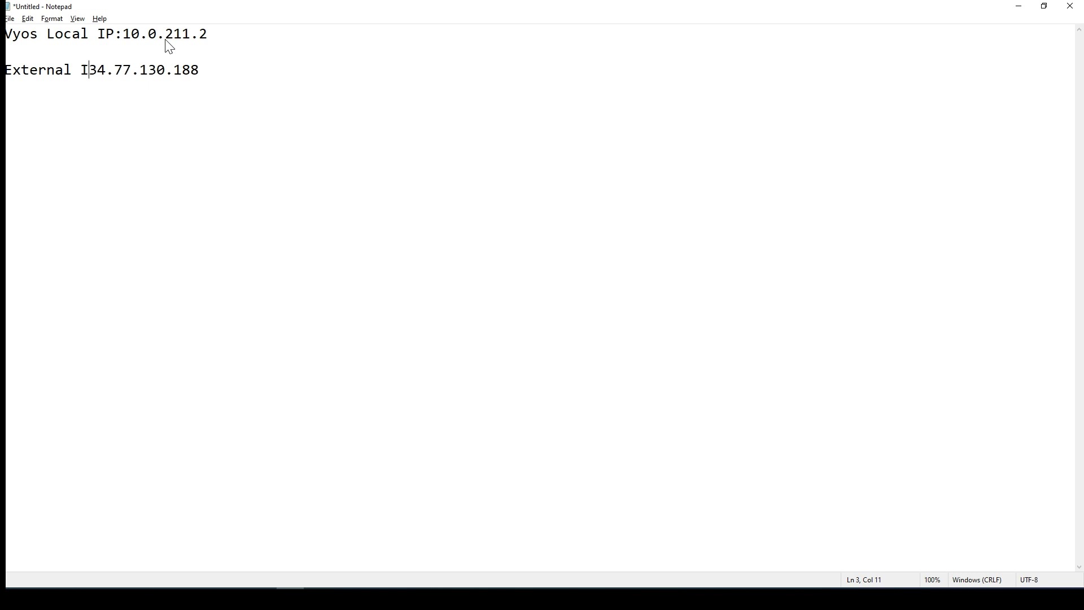
text(P:)
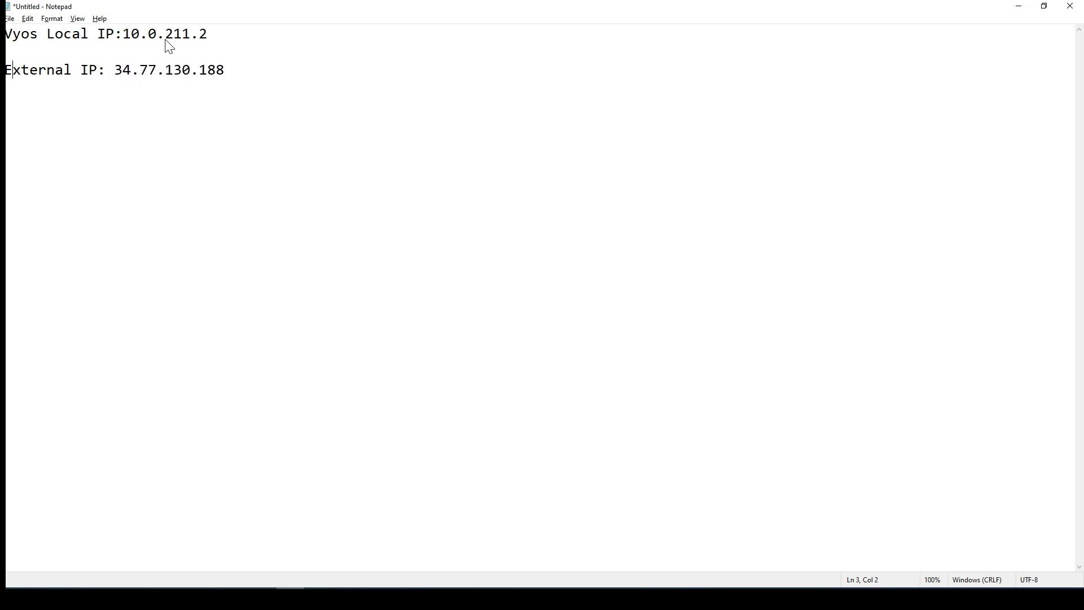
text( Vyos)
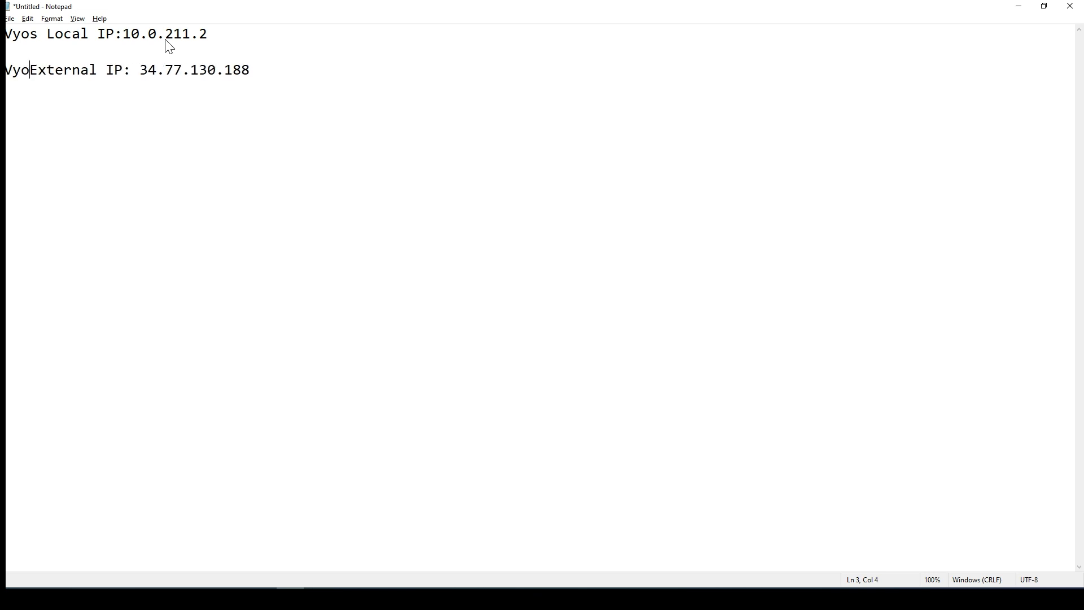
key(End)
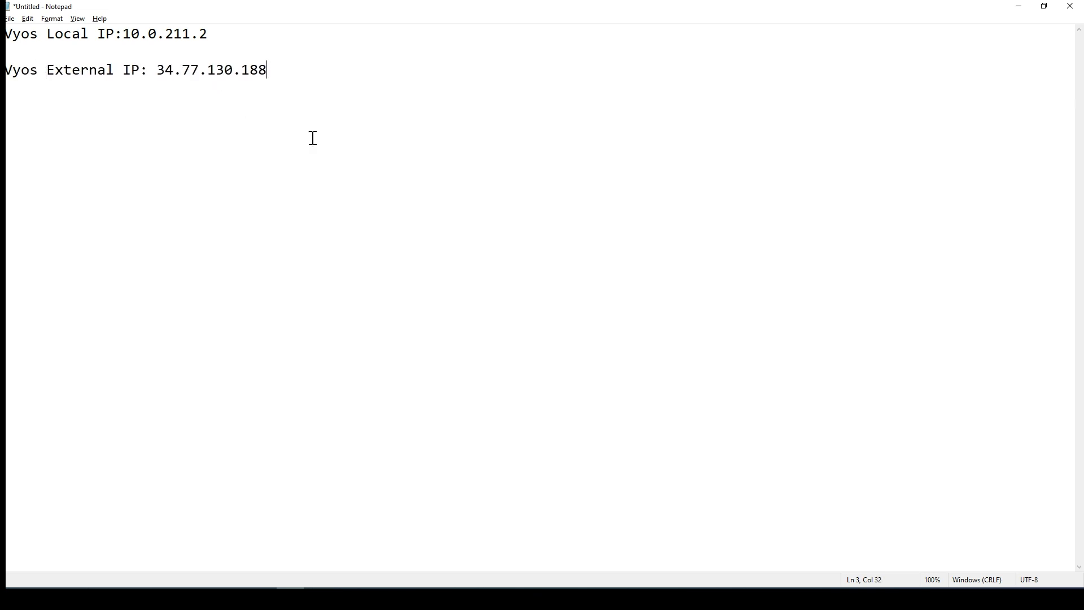
click(1019, 6)
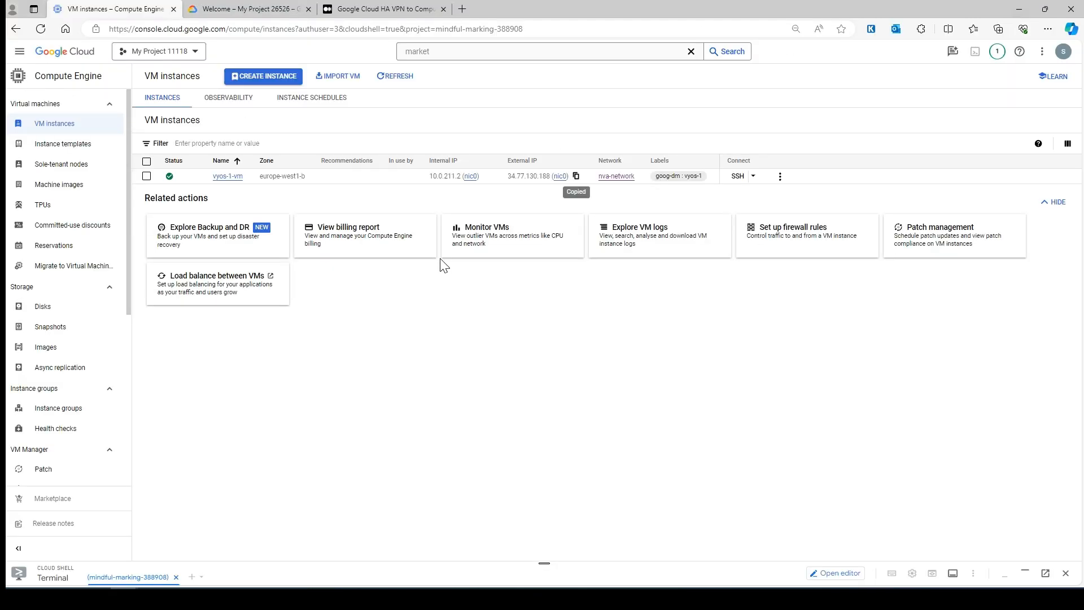
Copy the command "ssh -i ~/.ssh/vyos_gcp vyos@ADD-VM-EXTERNAL-IP" from the guide's section on connecting to the VyOS device.
click(384, 8)
scroll(601, 372, down, 1)
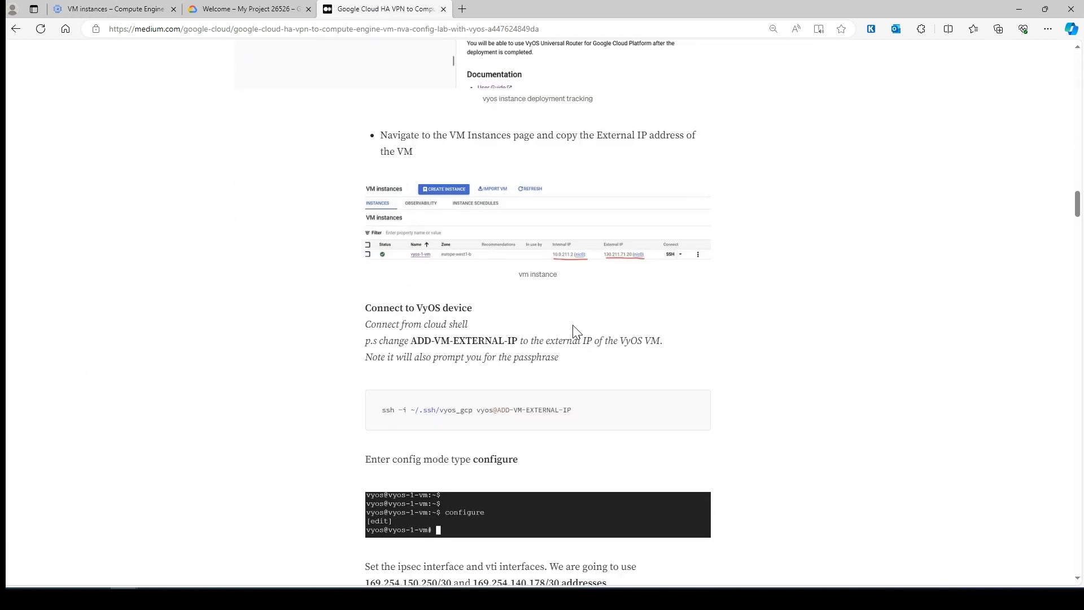
scroll(526, 202, down, 1)
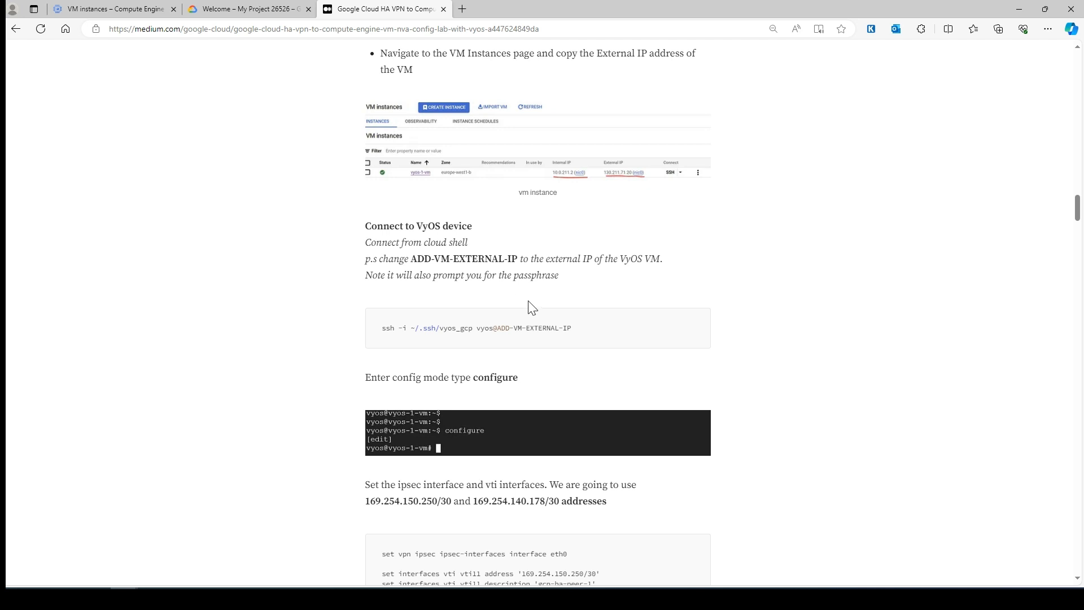
drag(581, 328, 381, 331)
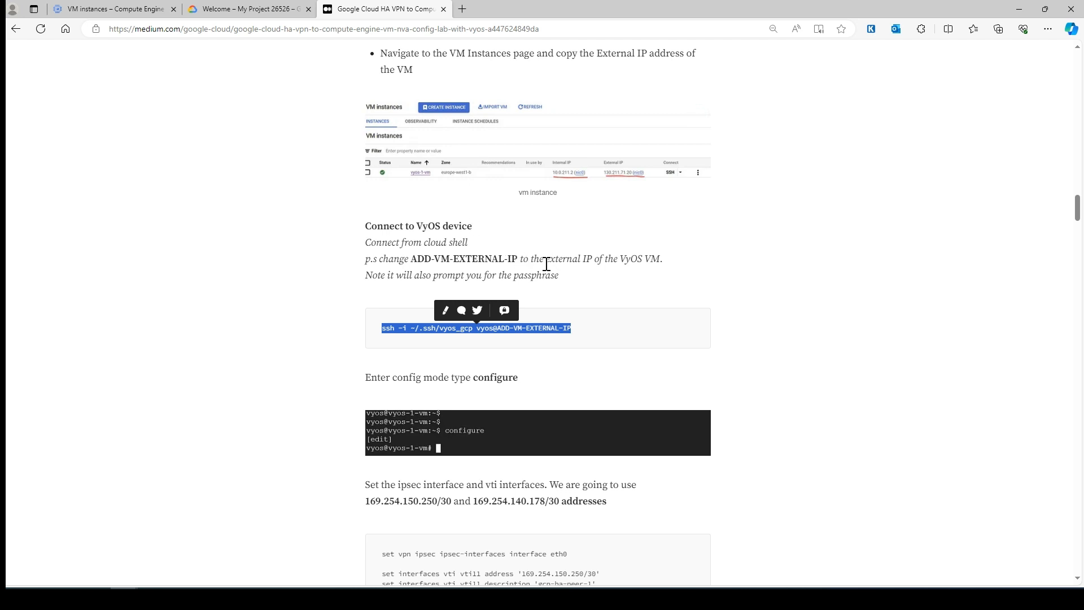
click(554, 324)
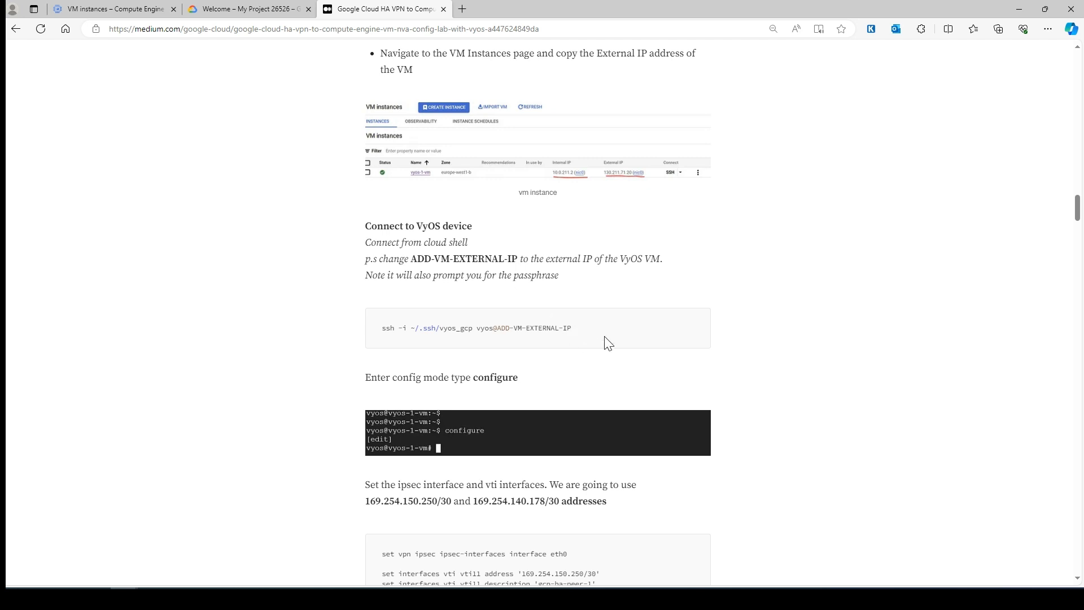
drag(607, 343, 380, 339)
key(ctrl+c)
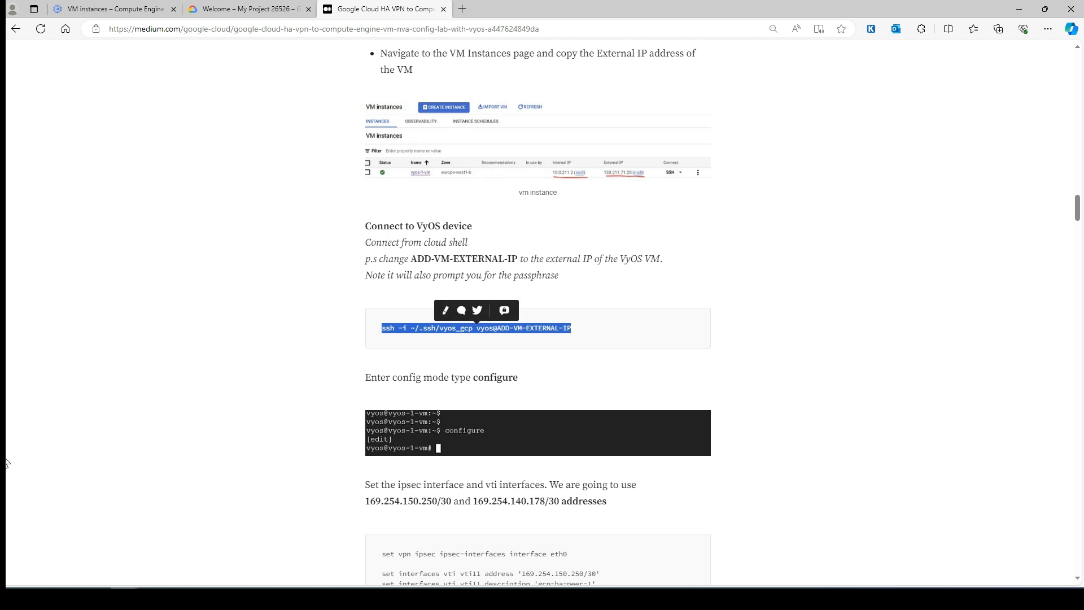
Switch to Notepad and paste the copied SSH command on its own line below the two VyOS IP addresses.
key(alt+Tab)
key(Return)
key(Return)
key(Return)
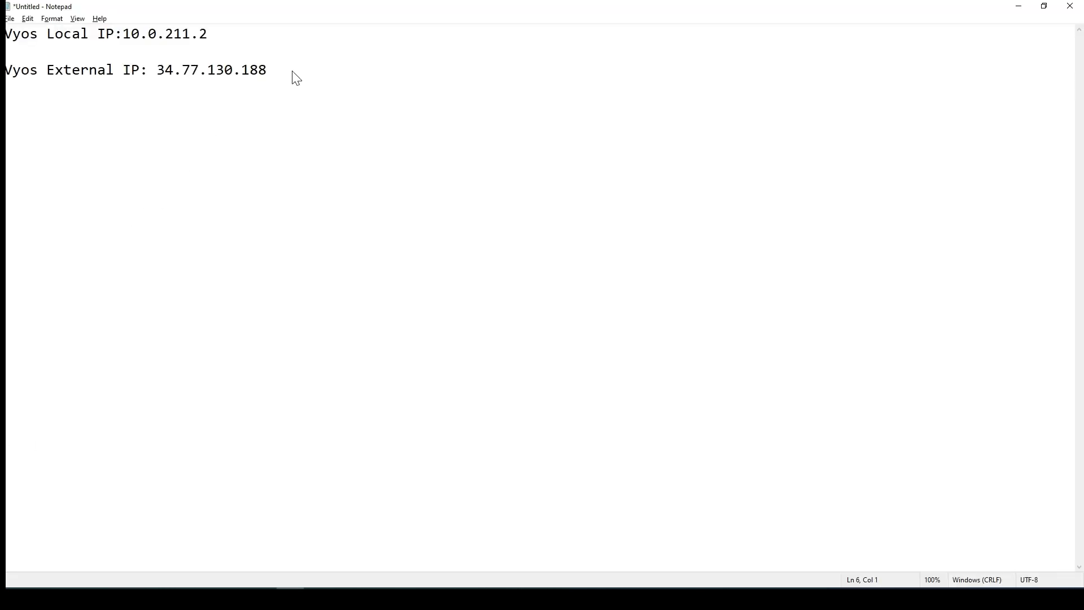
key(ctrl+v)
Replace the ADD-VM-EXTERNAL-IP placeholder in the SSH command with 34.77.130.188 and select the whole command for copying.
drag(275, 73, 157, 70)
key(ctrl+c)
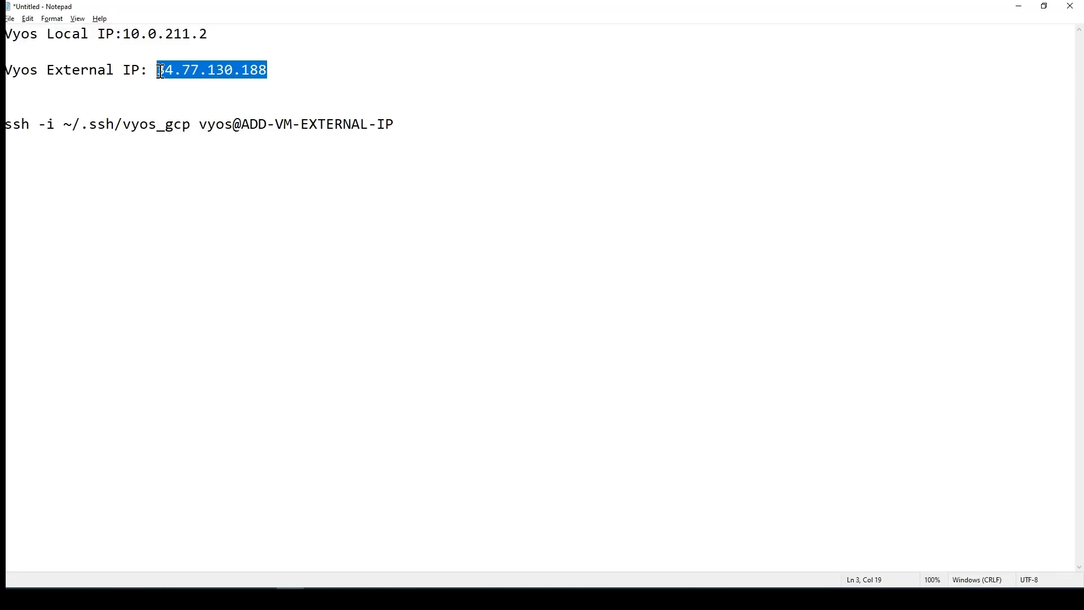
drag(400, 125, 246, 126)
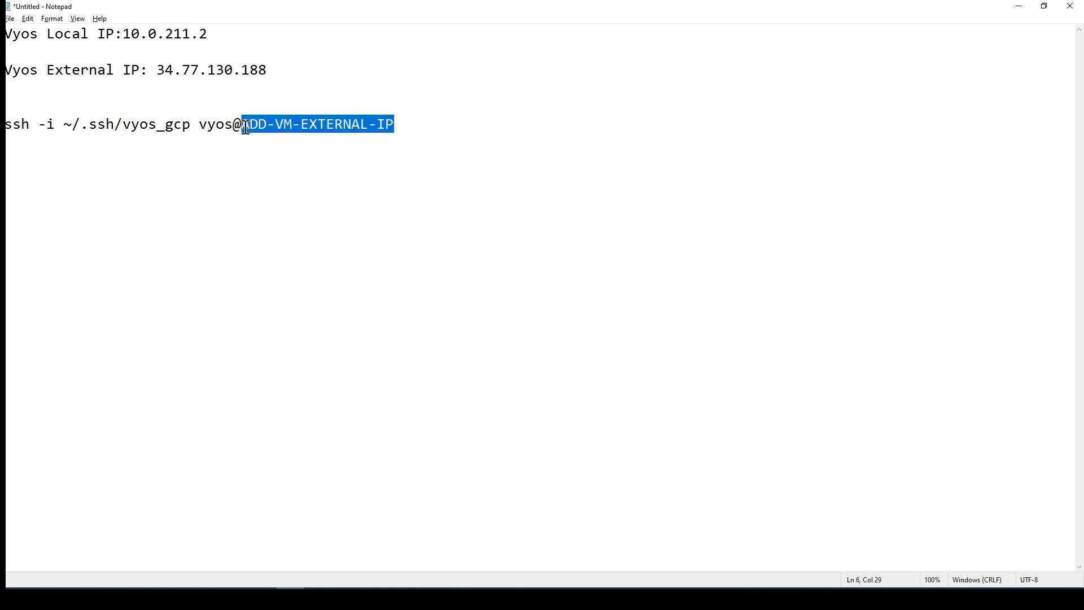
key(ctrl+v)
drag(351, 125, 10, 124)
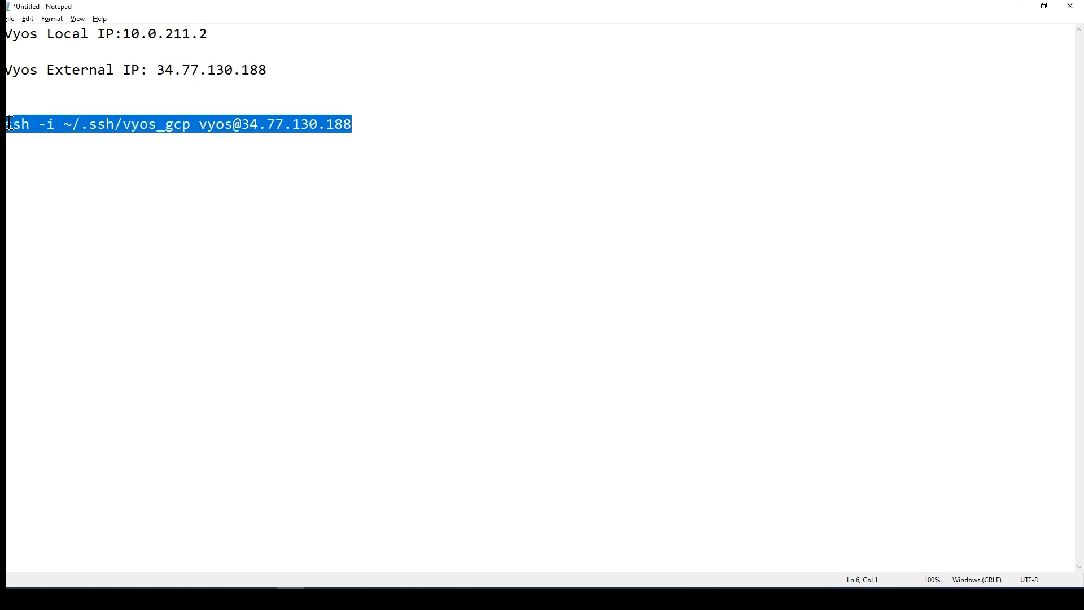
click(1019, 6)
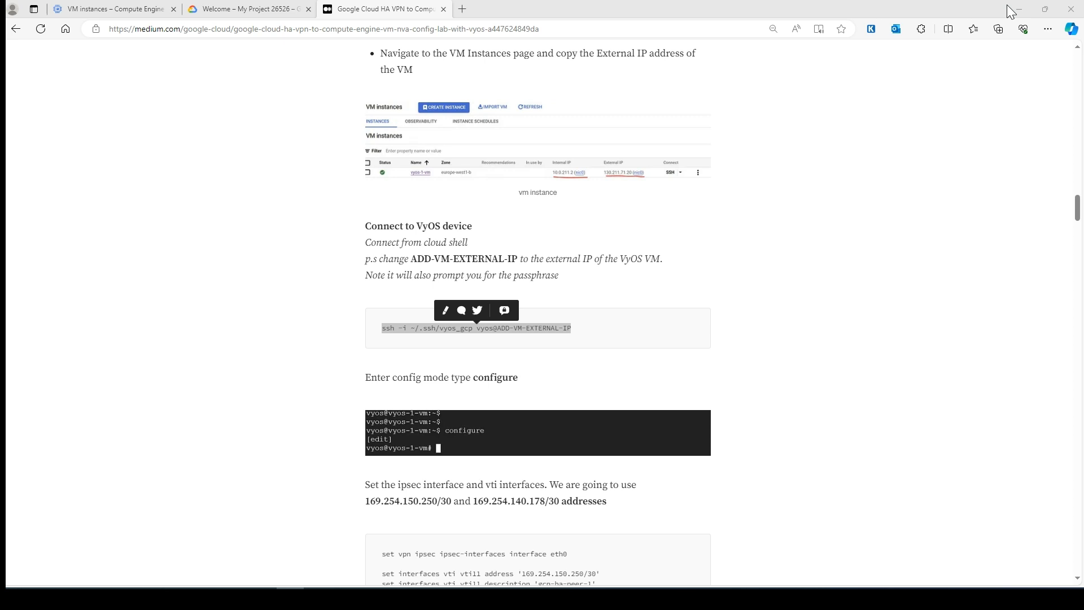
click(114, 9)
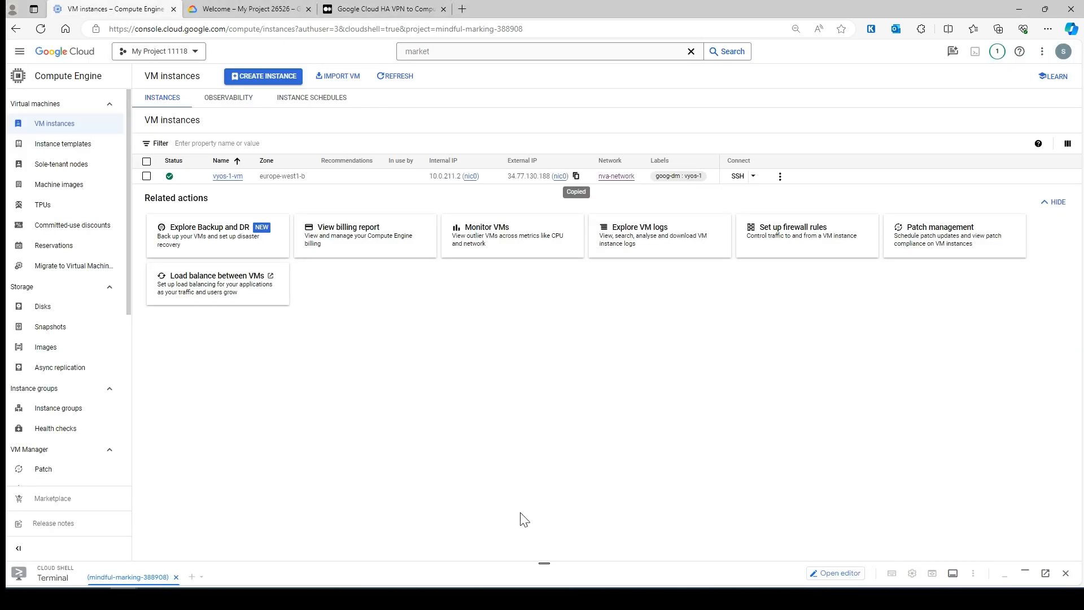
drag(545, 563, 529, 370)
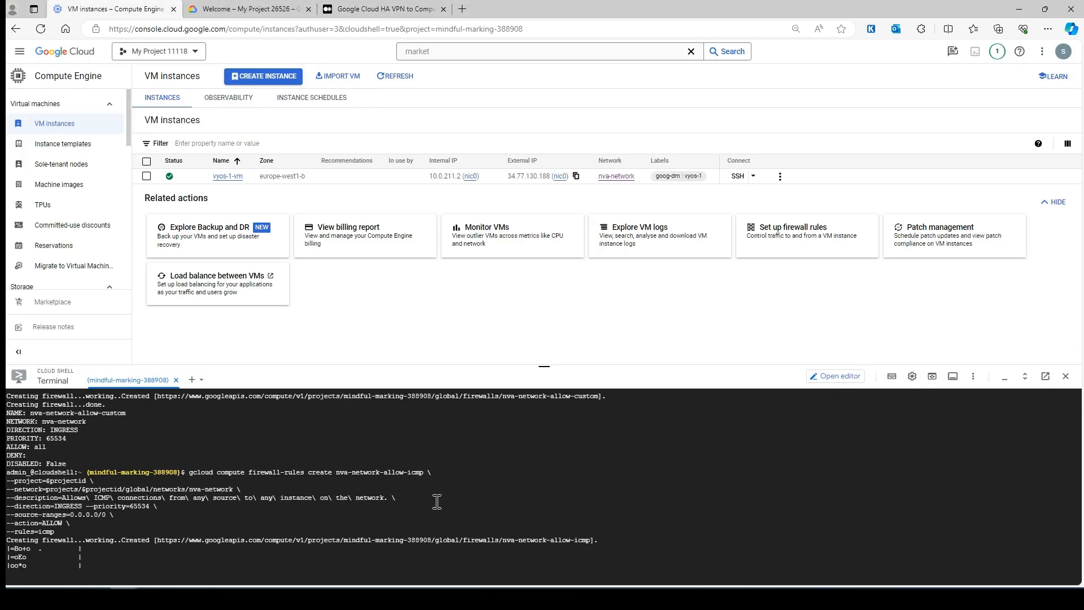
key(ctrl+l)
key(ctrl+v)
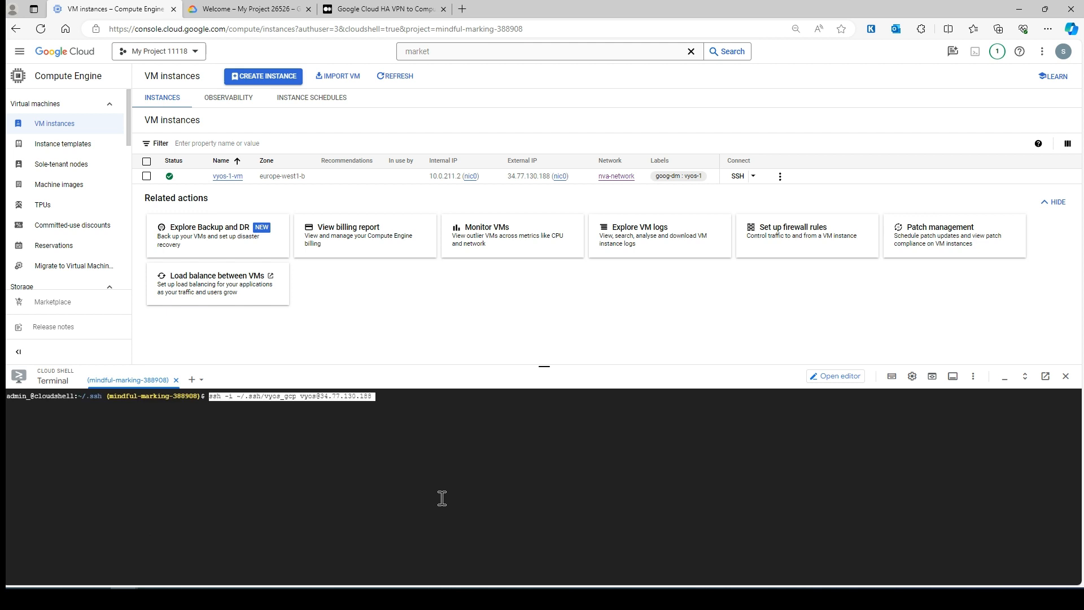
key(Return)
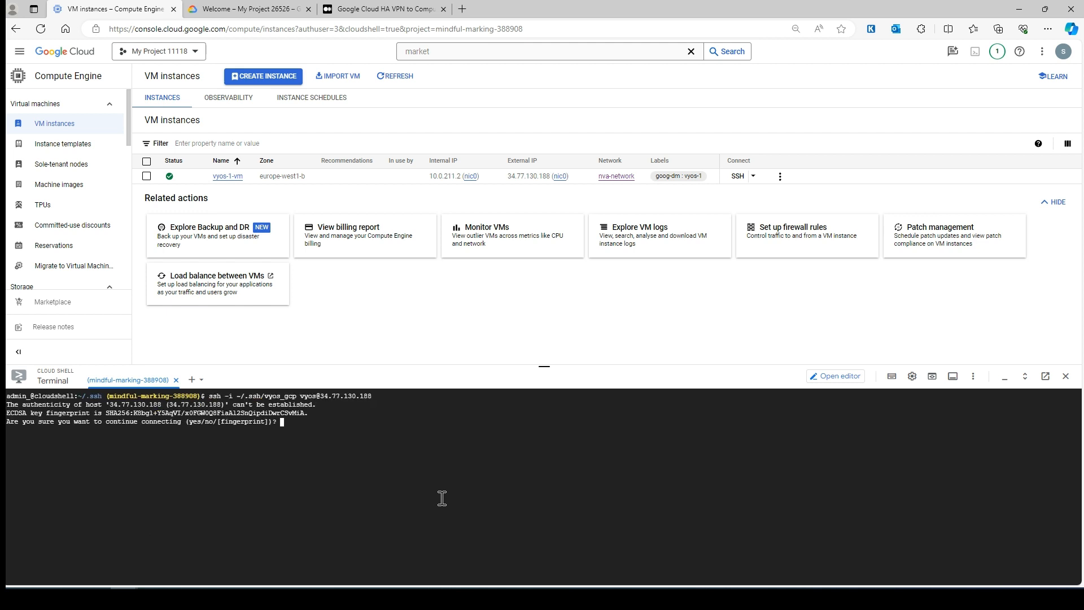
text(yes)
key(Return)
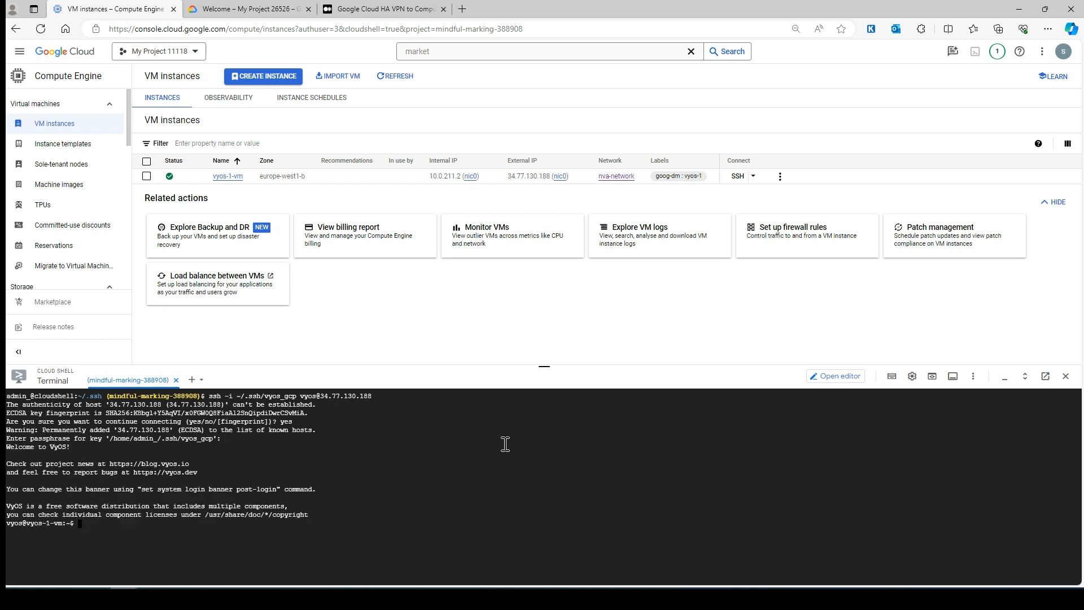
Enlarge and clear the Cloud Shell terminal, and enter VyOS configuration mode with the guide's "configure" command.
drag(544, 370, 545, 281)
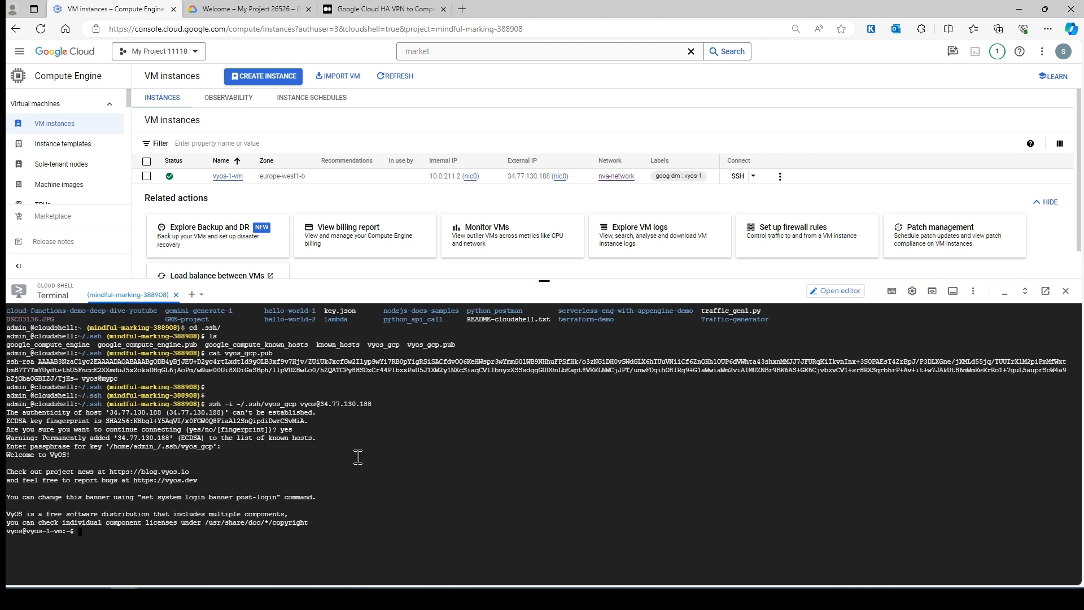
key(ctrl+l)
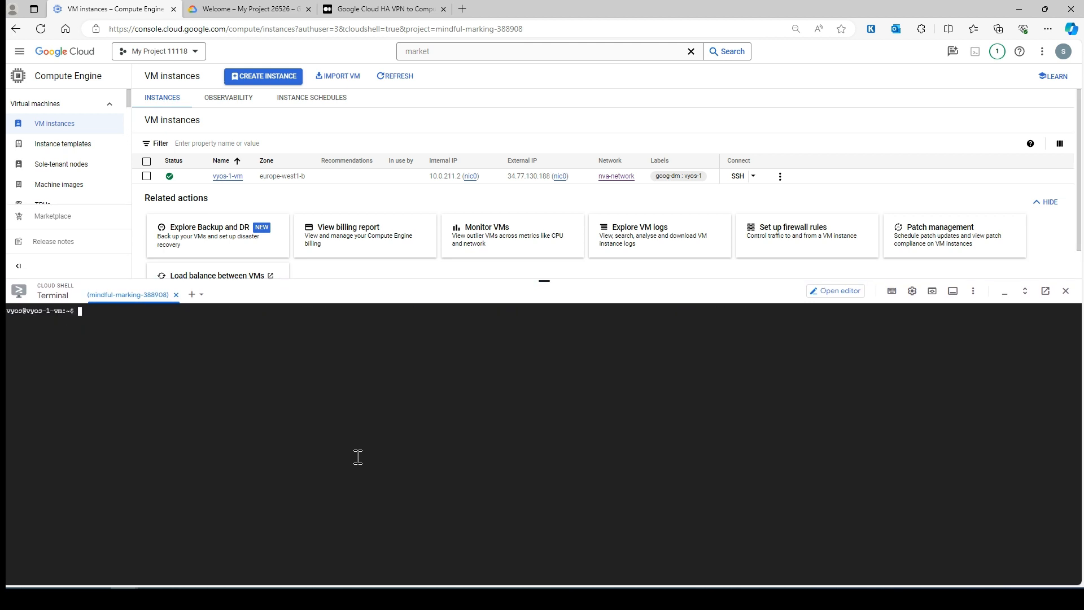
click(384, 9)
scroll(486, 277, down, 3)
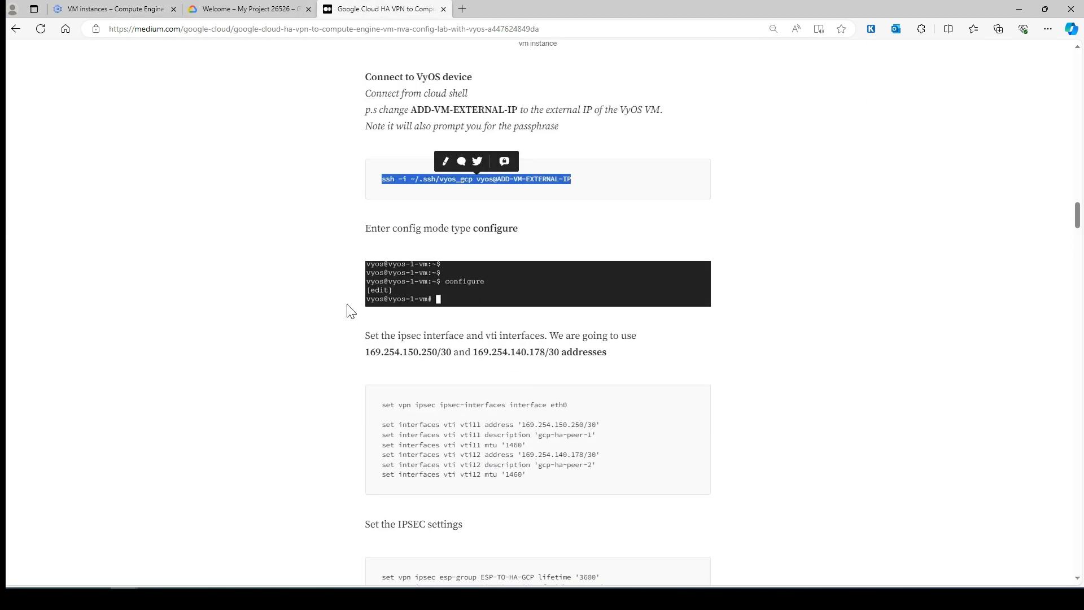
click(425, 243)
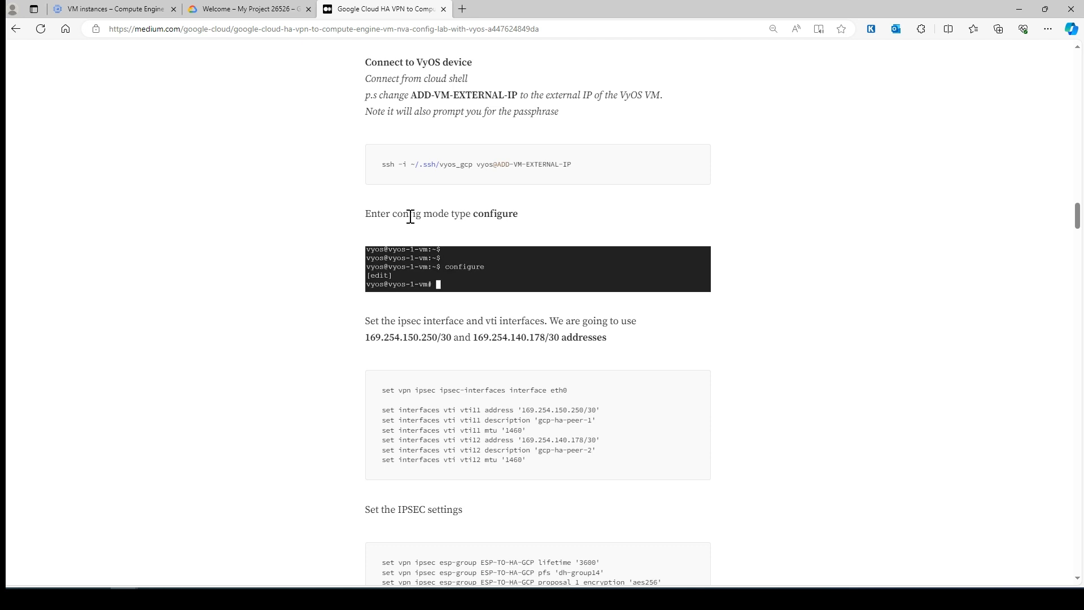
click(133, 11)
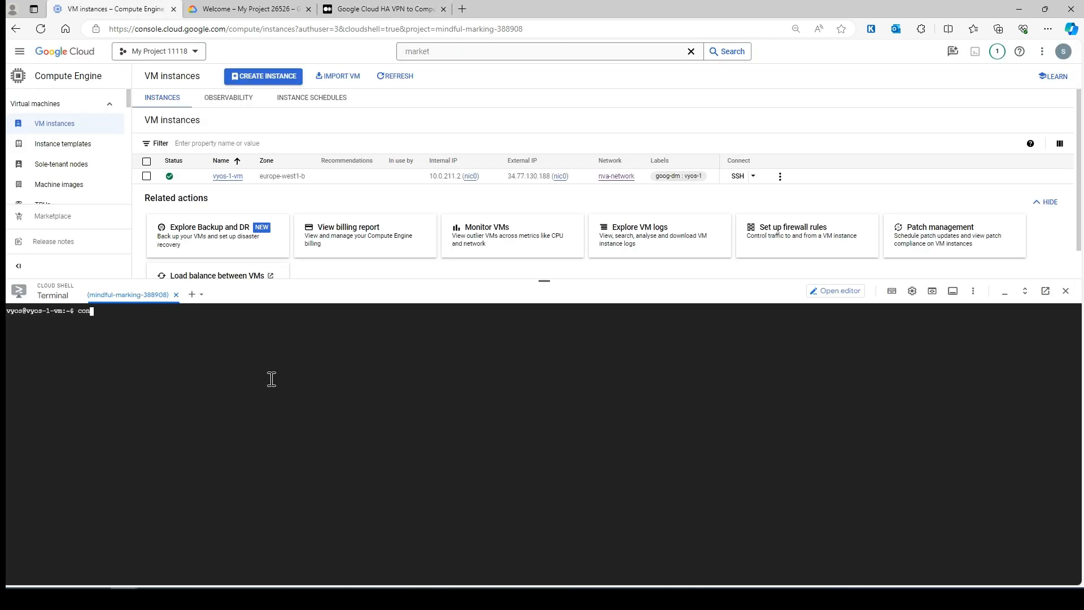
key(Return)
Copy the guide's ipsec interface and vti commands (169.254.150.250/30 and 169.254.140.178/30) and apply them in the VyOS session.
click(373, 8)
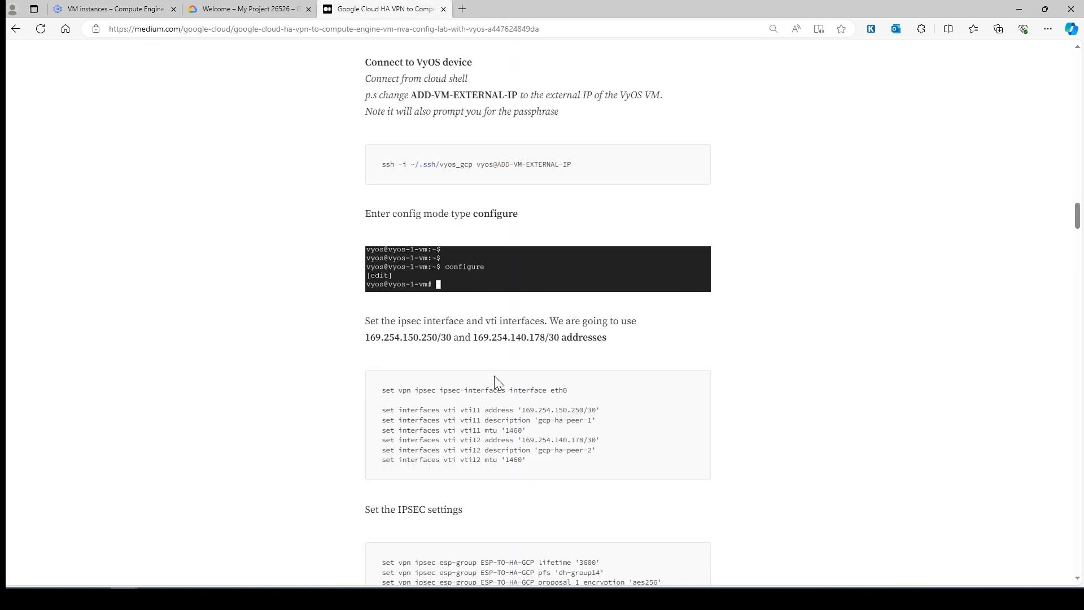
scroll(494, 375, down, 1)
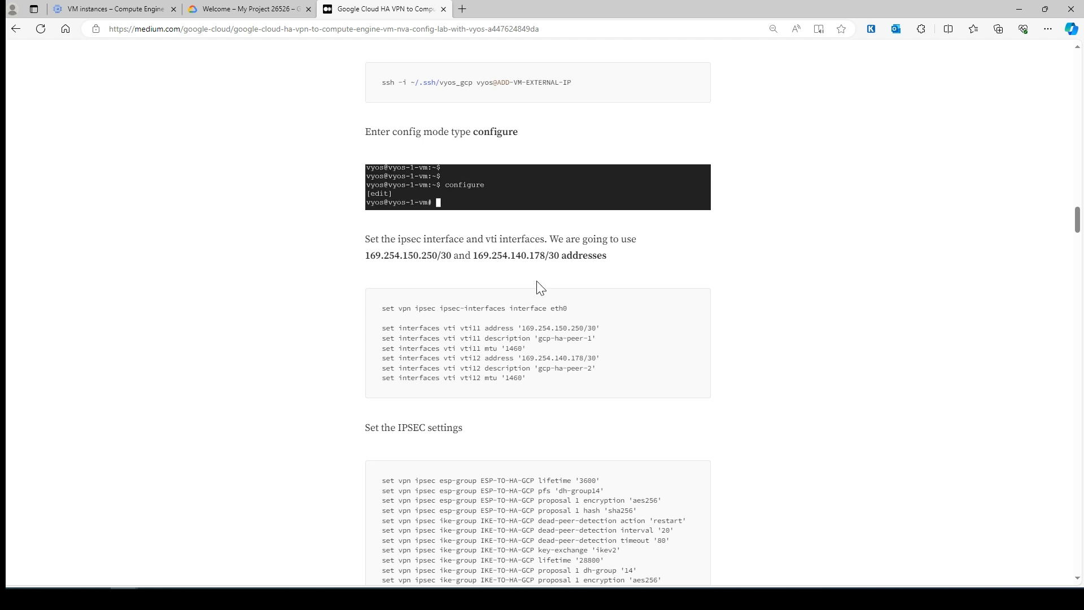
drag(529, 385, 359, 305)
key(ctrl+c)
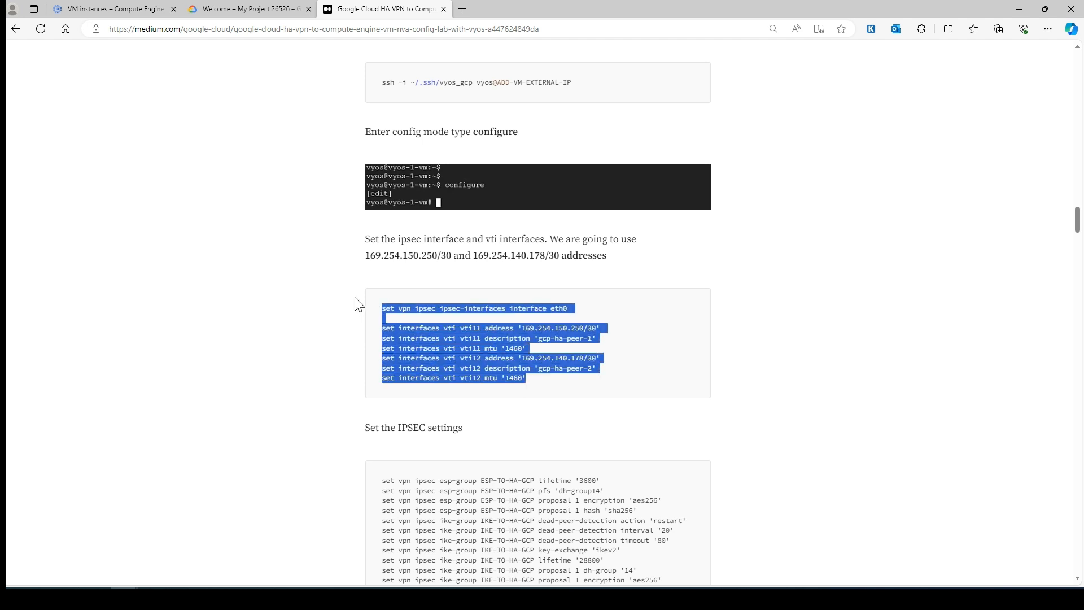
click(131, 6)
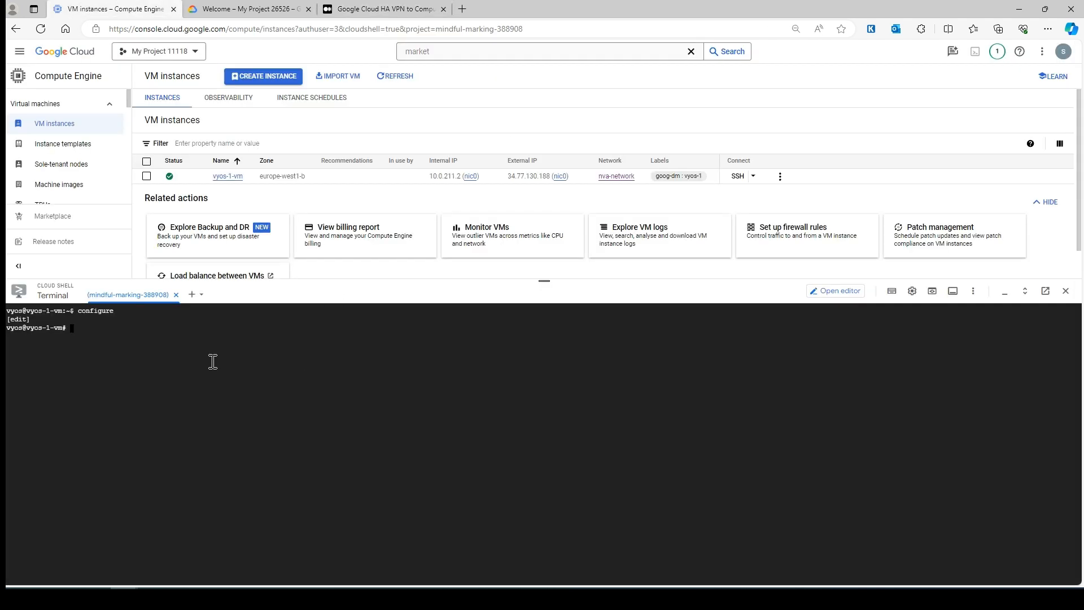
key(ctrl+v)
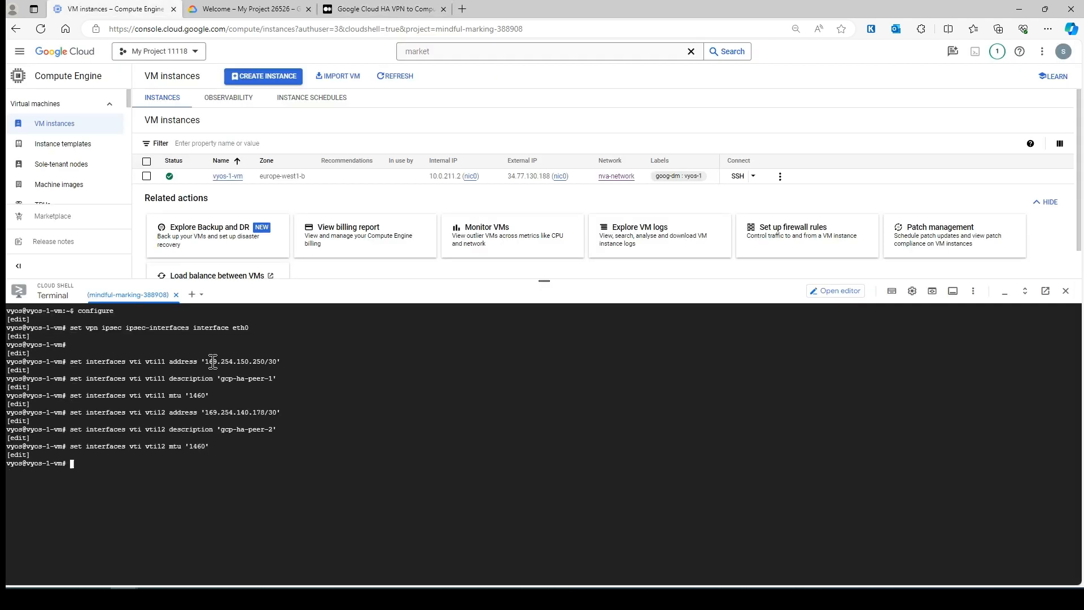
Copy the guide's "Set the IPSEC settings" commands for the ESP-TO-HA-GCP and IKE-TO-HA-GCP groups and run them in the VyOS session.
click(386, 8)
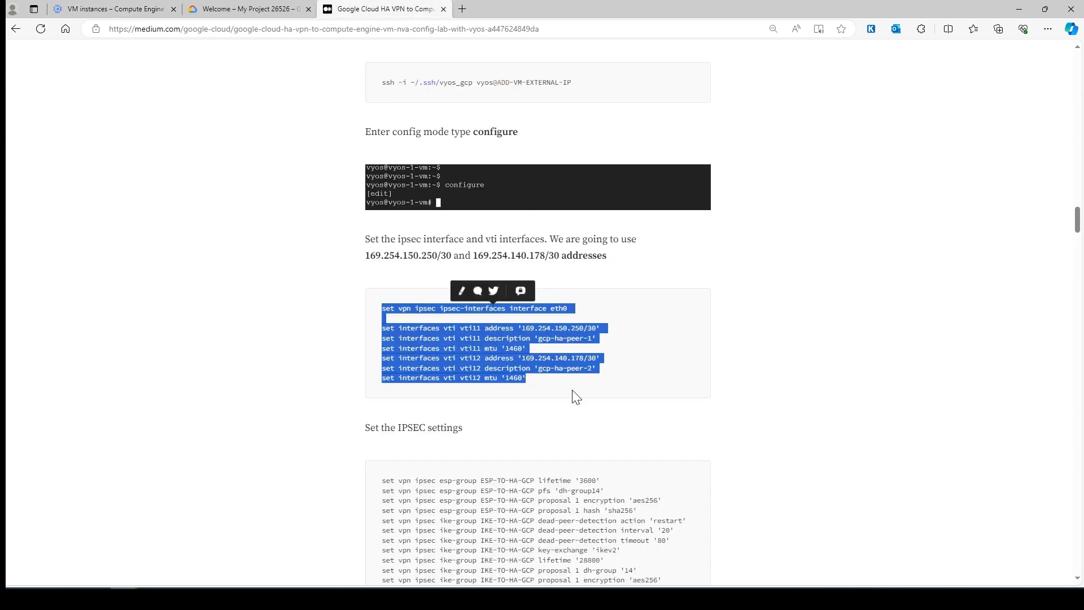
scroll(573, 391, down, 4)
click(440, 205)
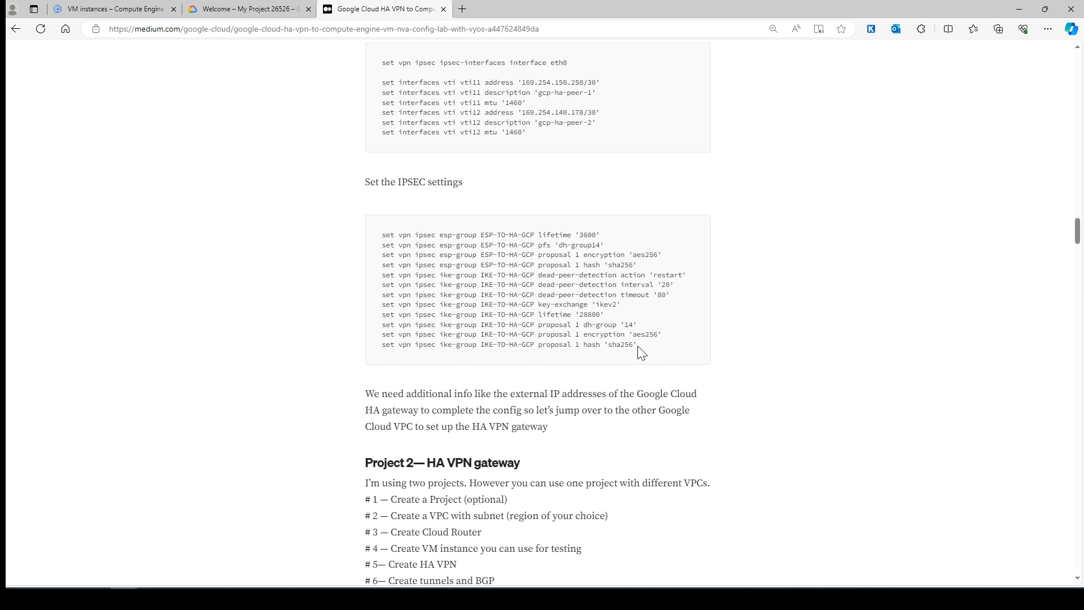
drag(638, 346, 349, 227)
key(ctrl+c)
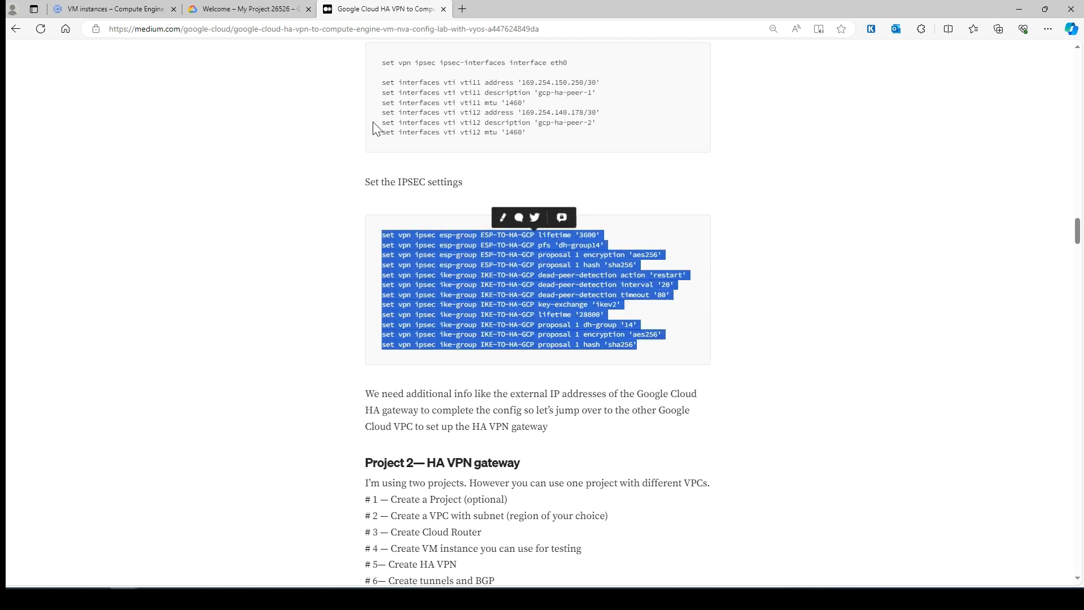
click(113, 8)
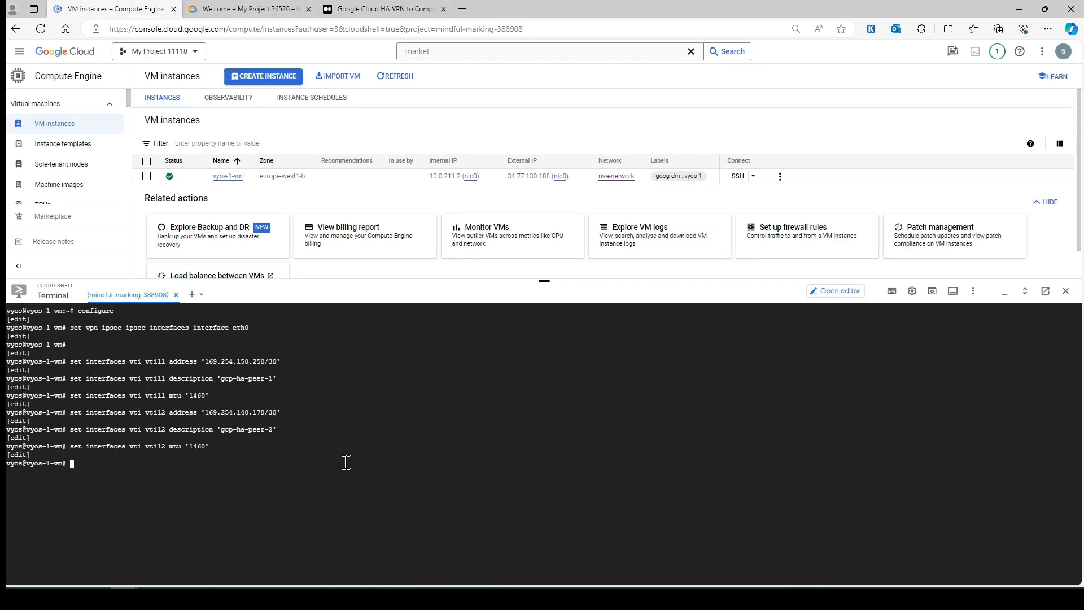
key(ctrl+v)
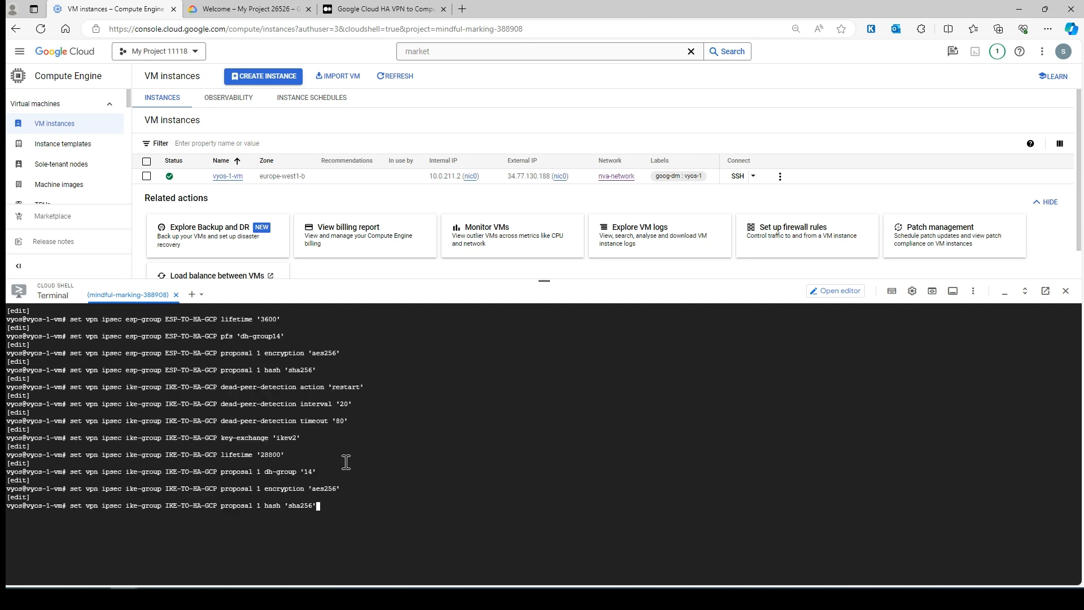
key(Return)
Read the guide's "Project 2— HA VPN gateway" overview and review the lab architecture diagram in Microsoft Whiteboard.
click(382, 8)
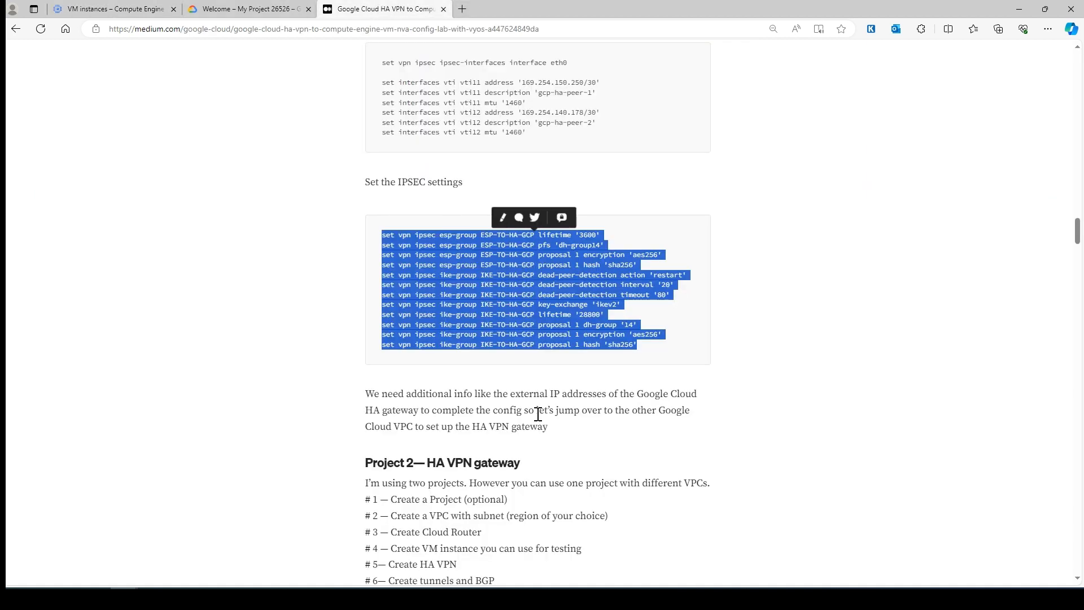
scroll(538, 414, down, 3)
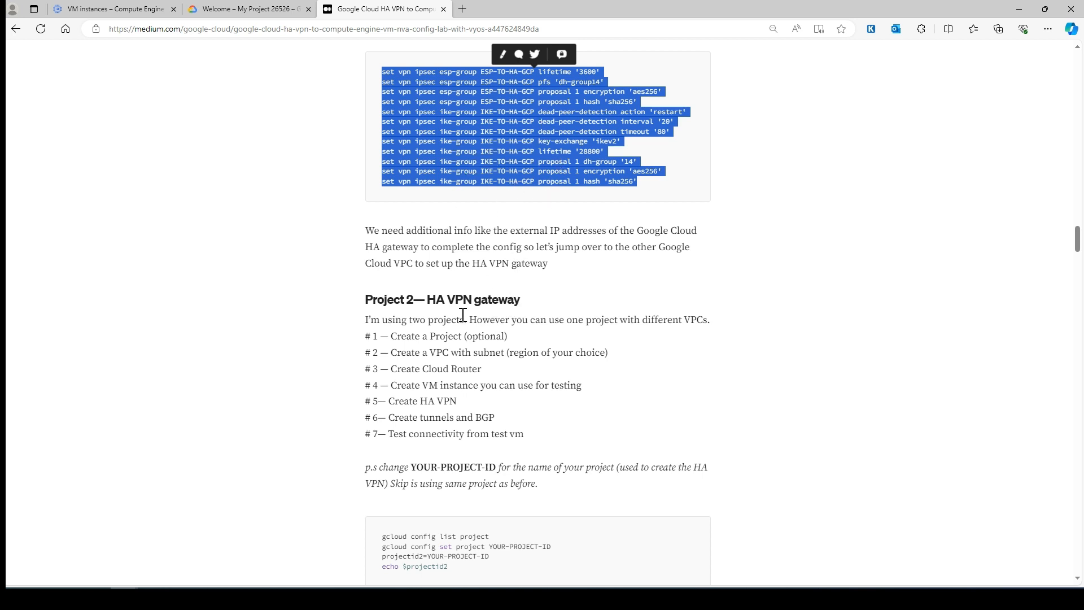
scroll(455, 312, down, 1)
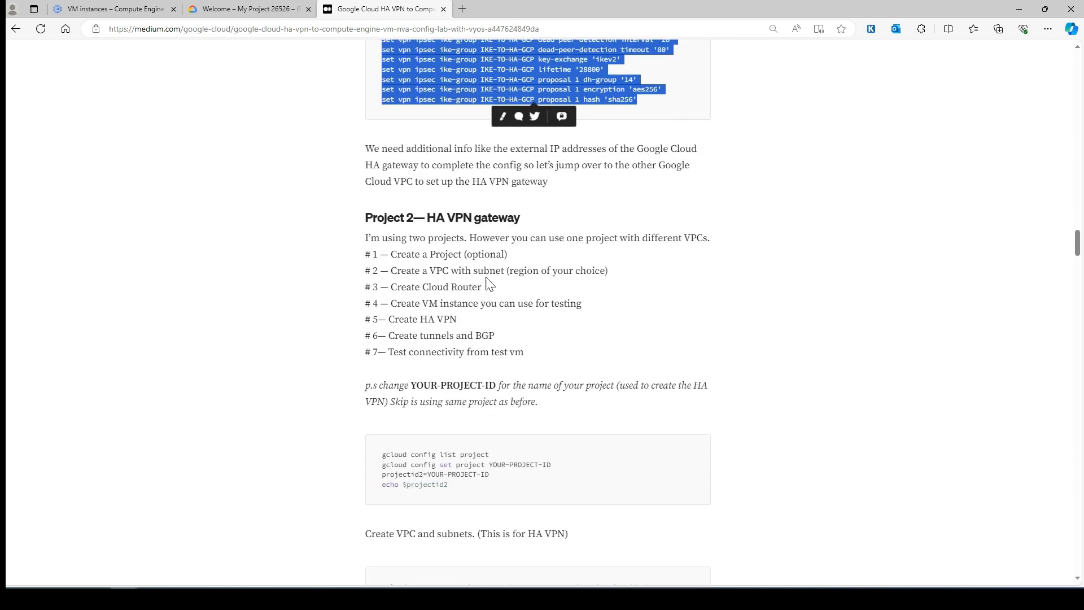
click(235, 599)
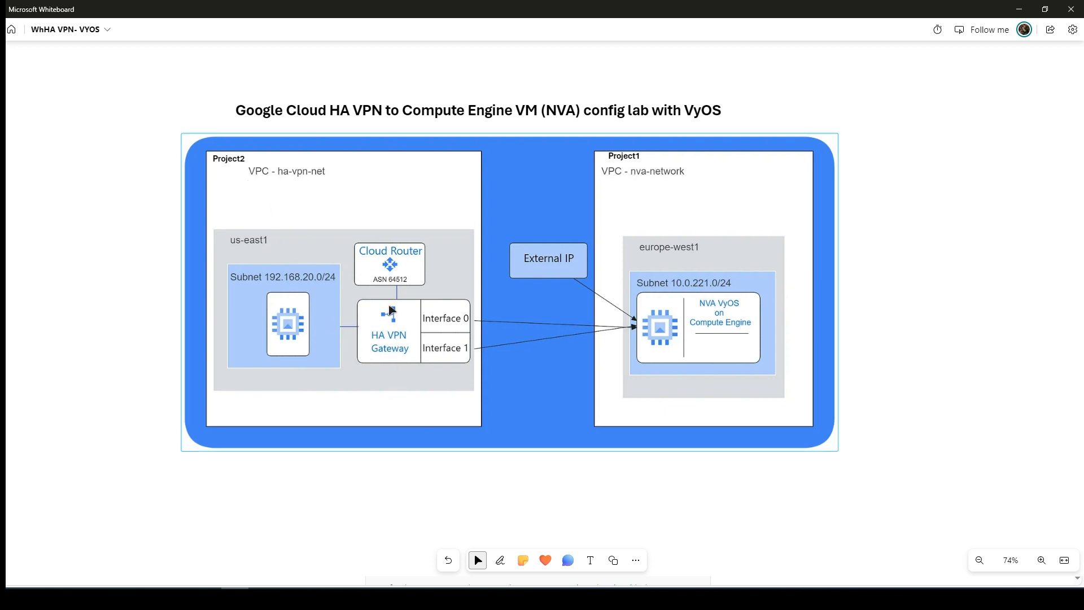
click(1019, 9)
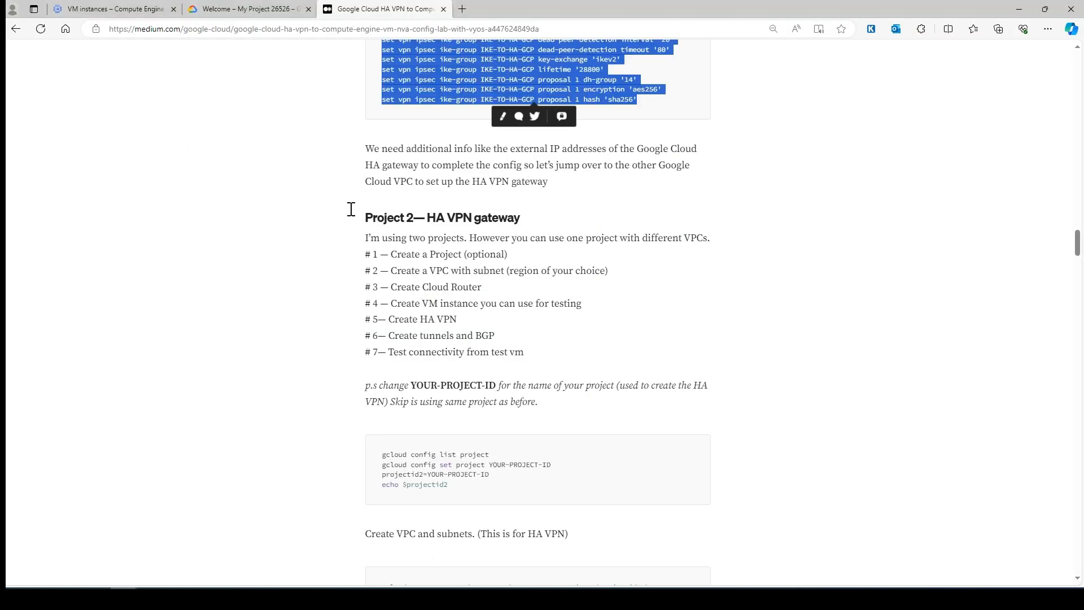
Start Cloud Shell in My Project 26526 and return to the guide's Project 2 commands for setting the project ID.
click(243, 8)
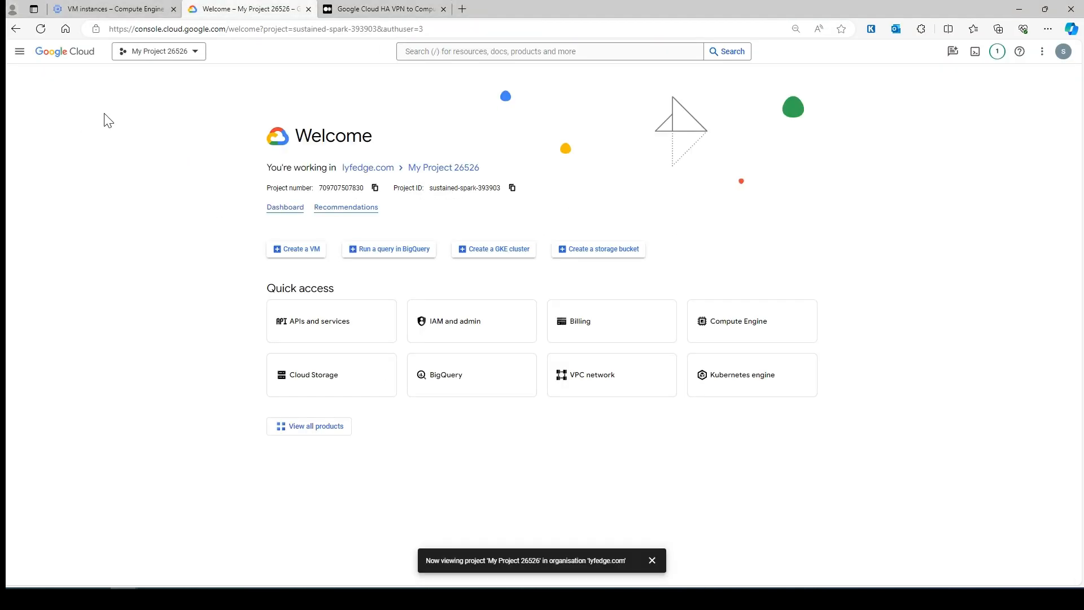
click(978, 55)
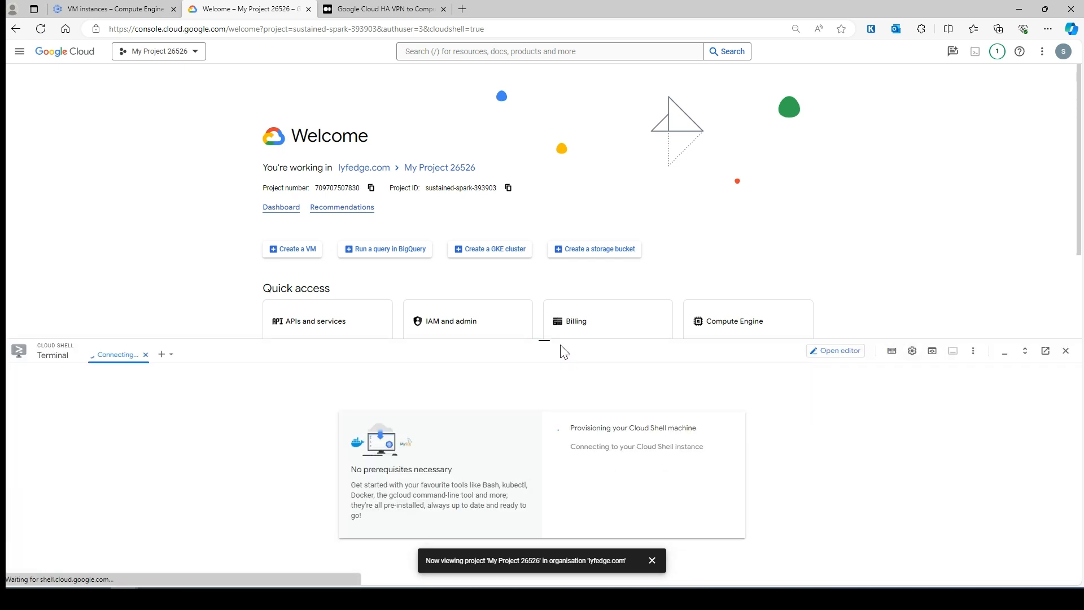
mouse_move(397, 7)
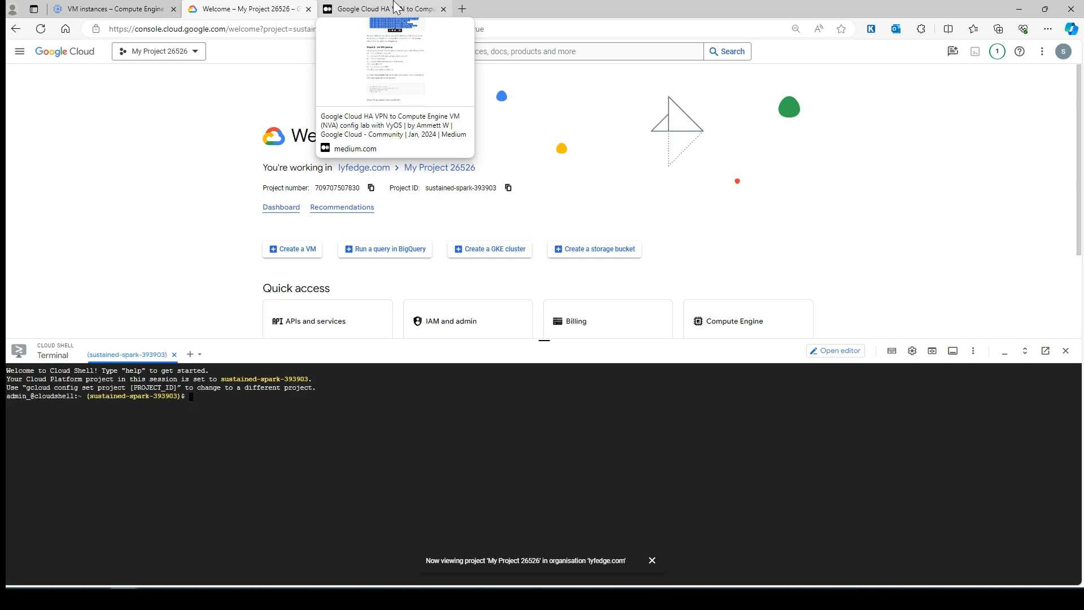
click(397, 7)
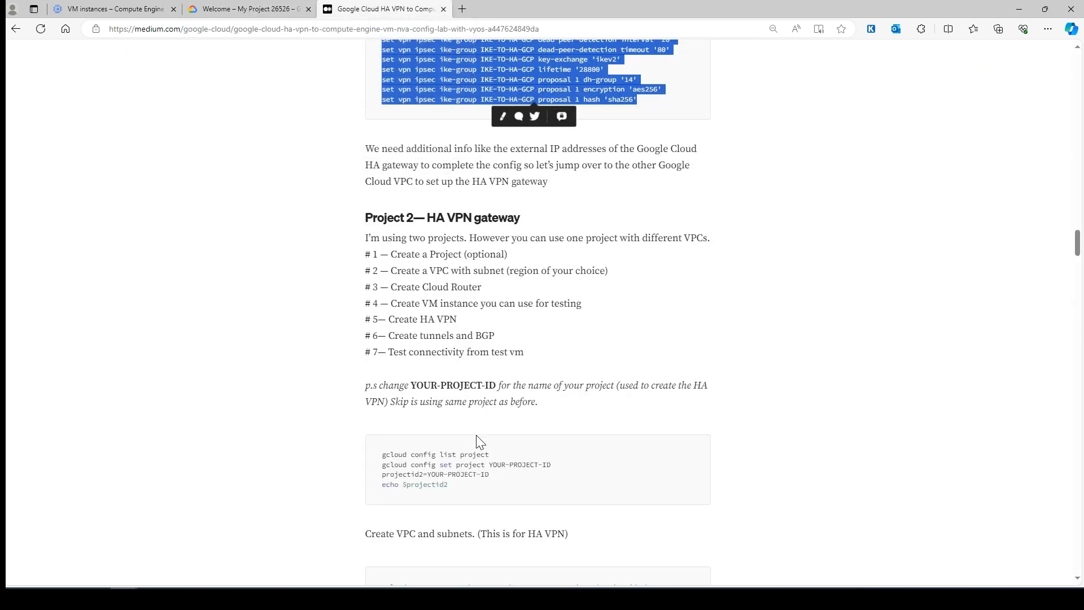
scroll(484, 429, down, 2)
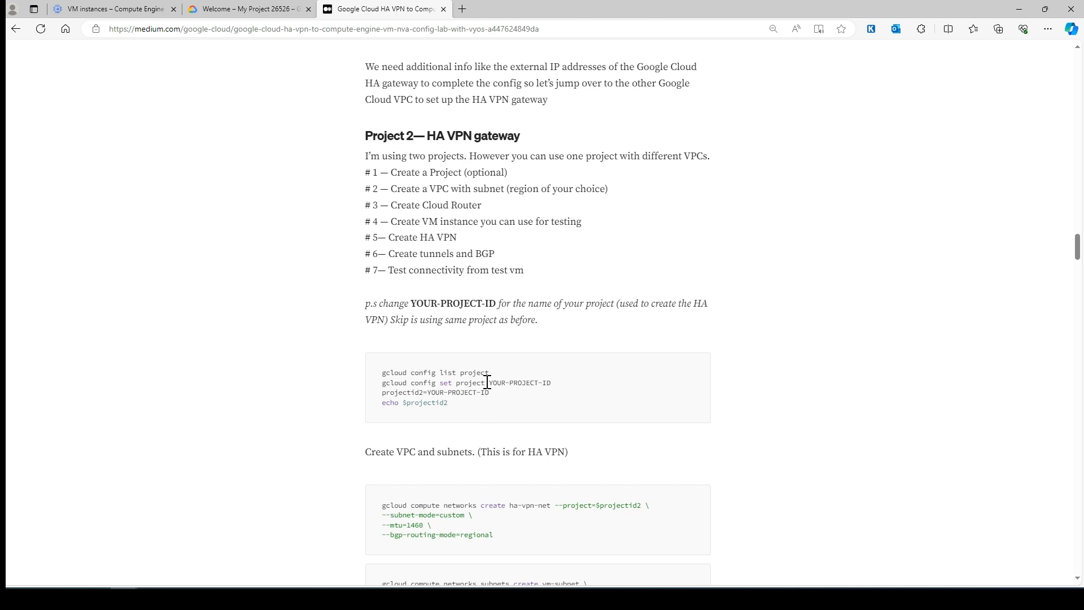
List the active project with gcloud config list project in Cloud Shell and compare it with My Project 26526's ID in the project picker.
drag(490, 373, 380, 374)
click(249, 9)
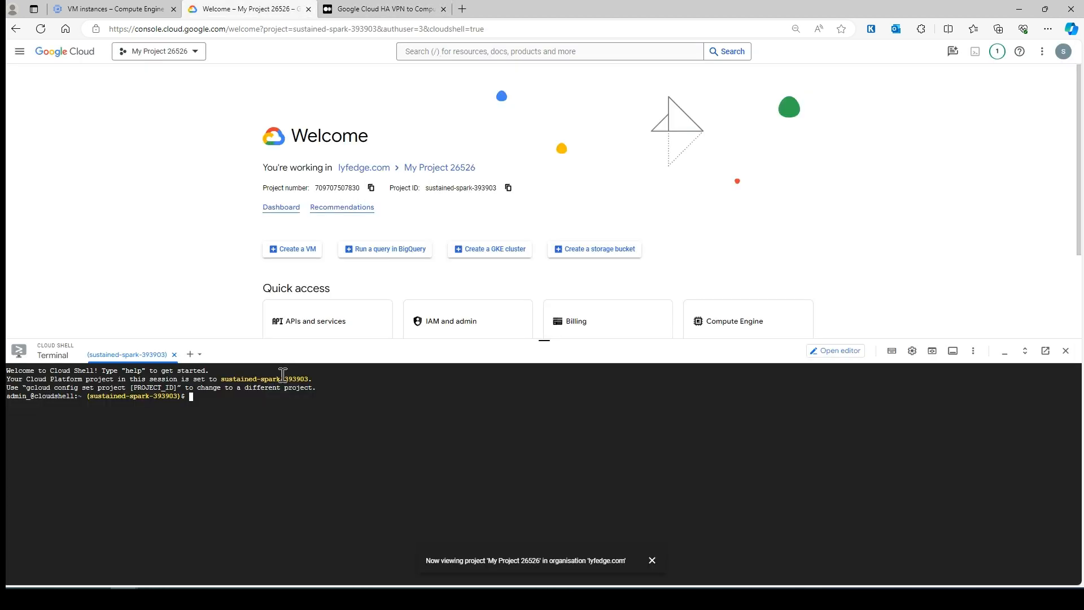
text(gcloud config list project)
key(Return)
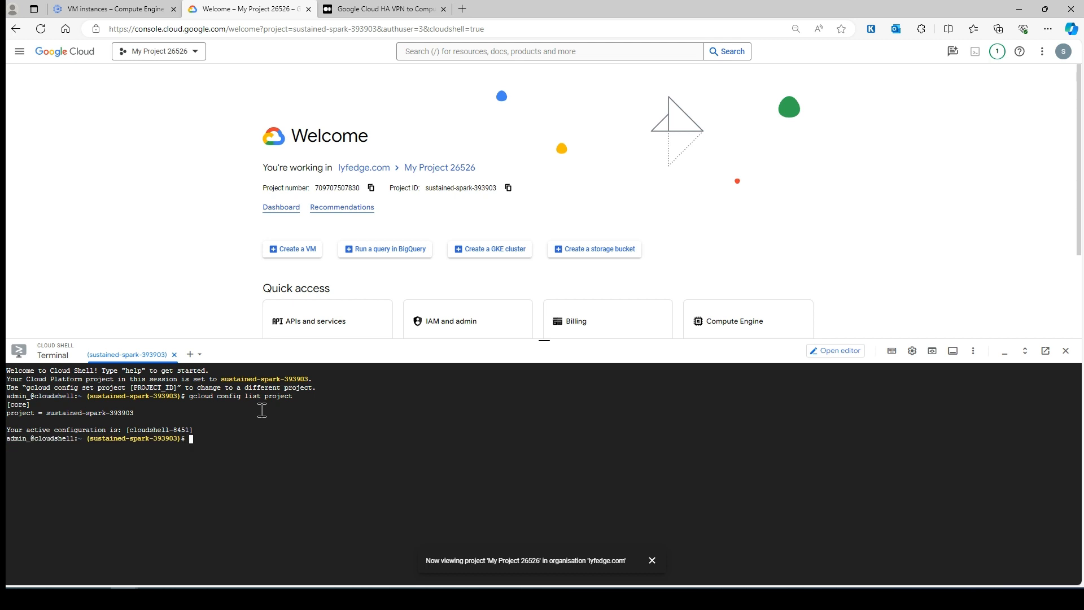
click(170, 52)
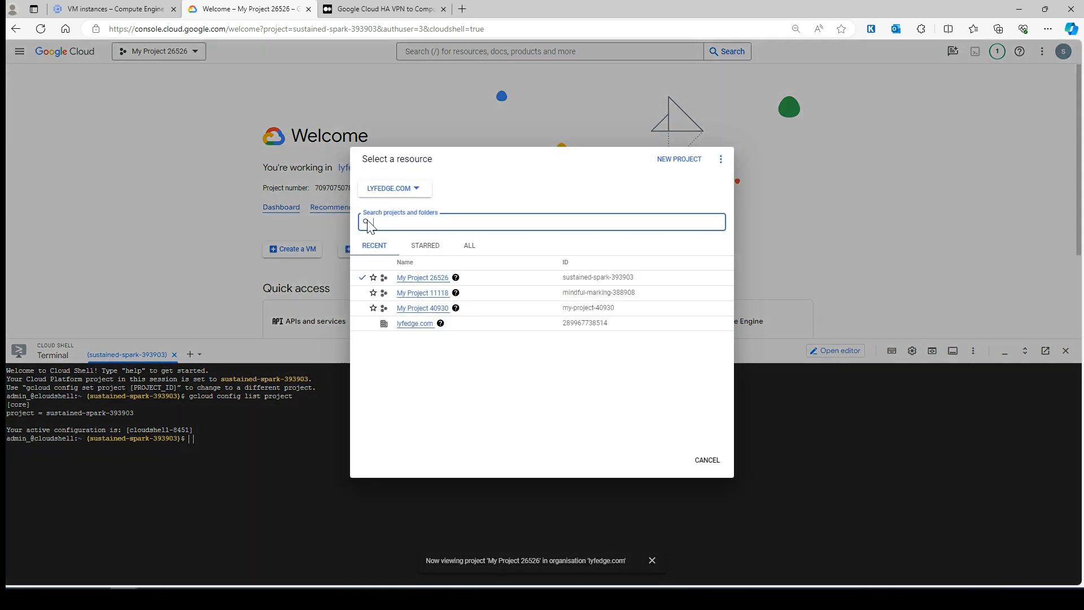
drag(634, 279, 563, 290)
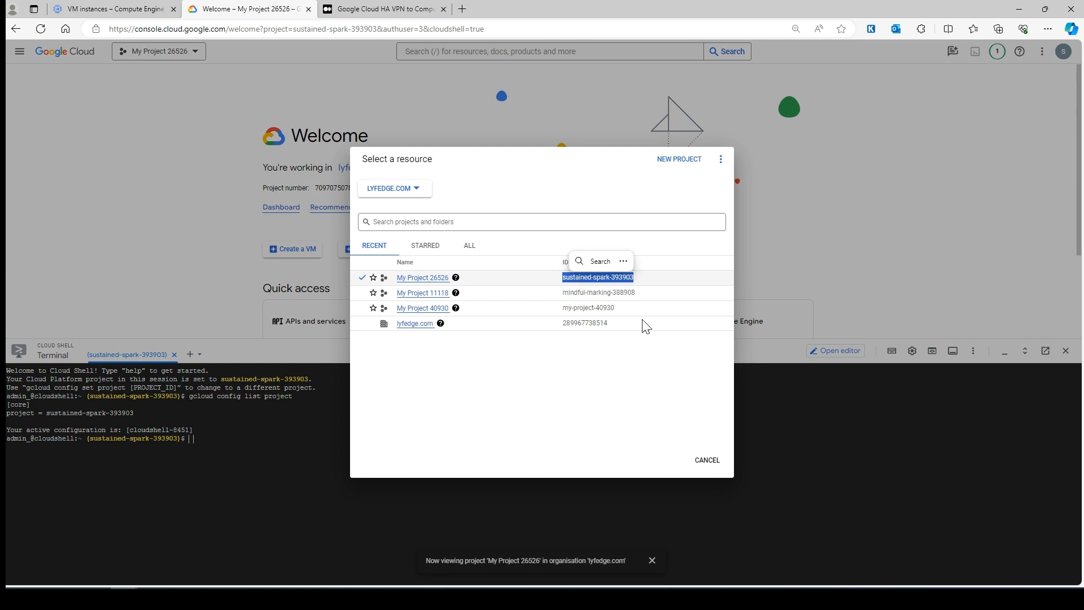
click(705, 462)
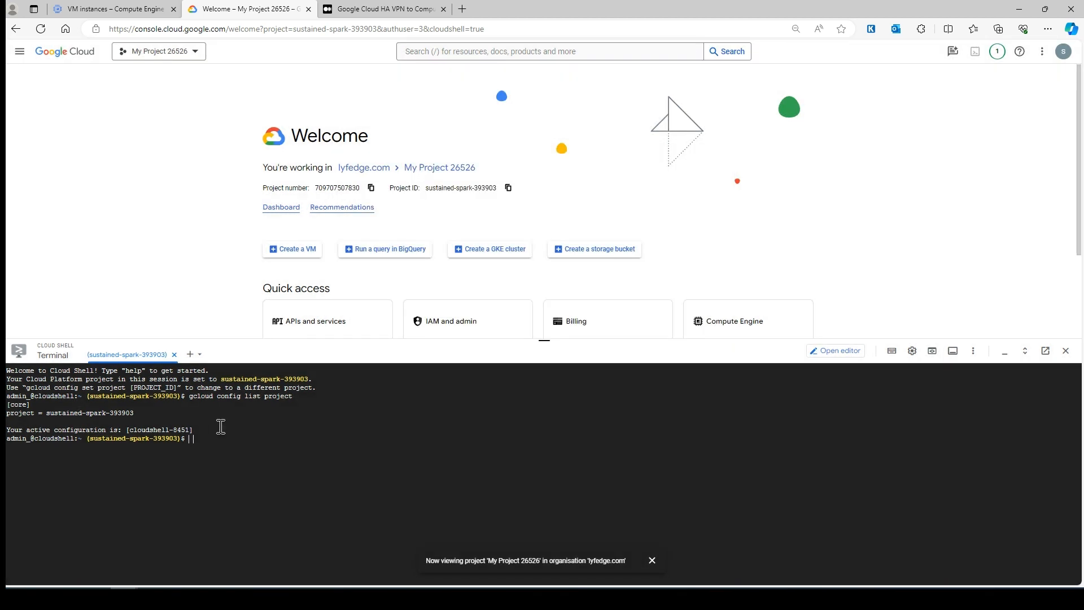
Clear the Cloud Shell screen and define the variable projectid2=sustained-spark-393903, copying the ID of My Project 26526 from the project picker.
click(391, 7)
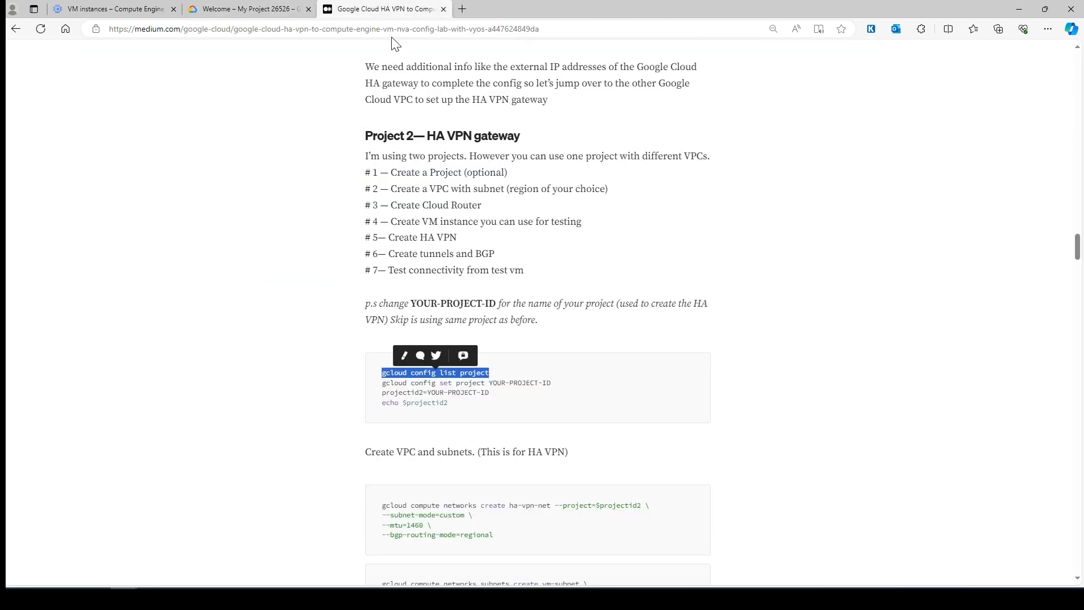
double_click(422, 393)
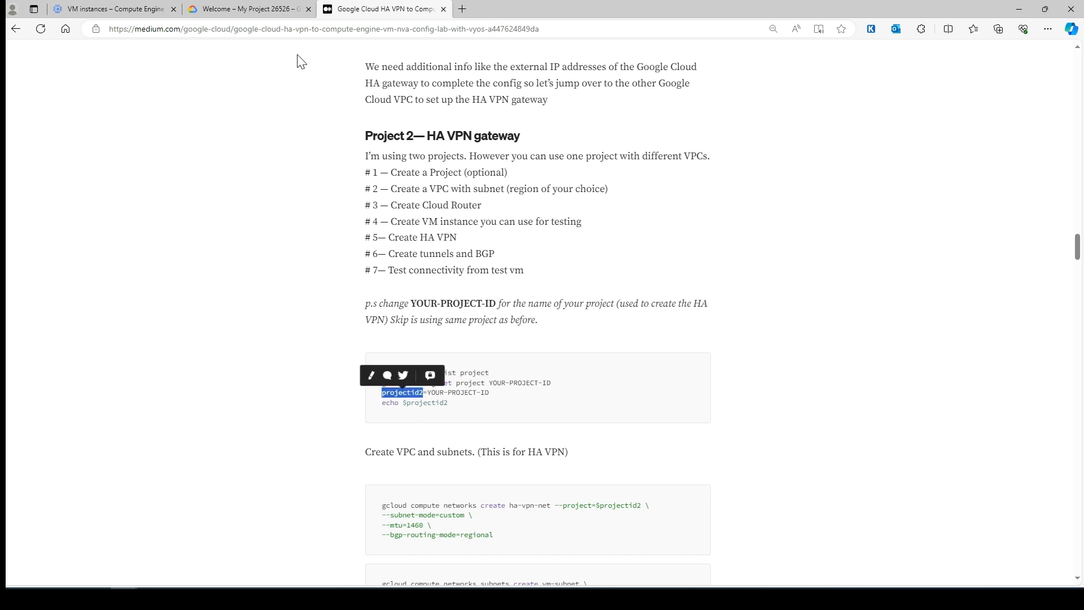
click(240, 8)
key(ctrl+l)
text(projectid2=)
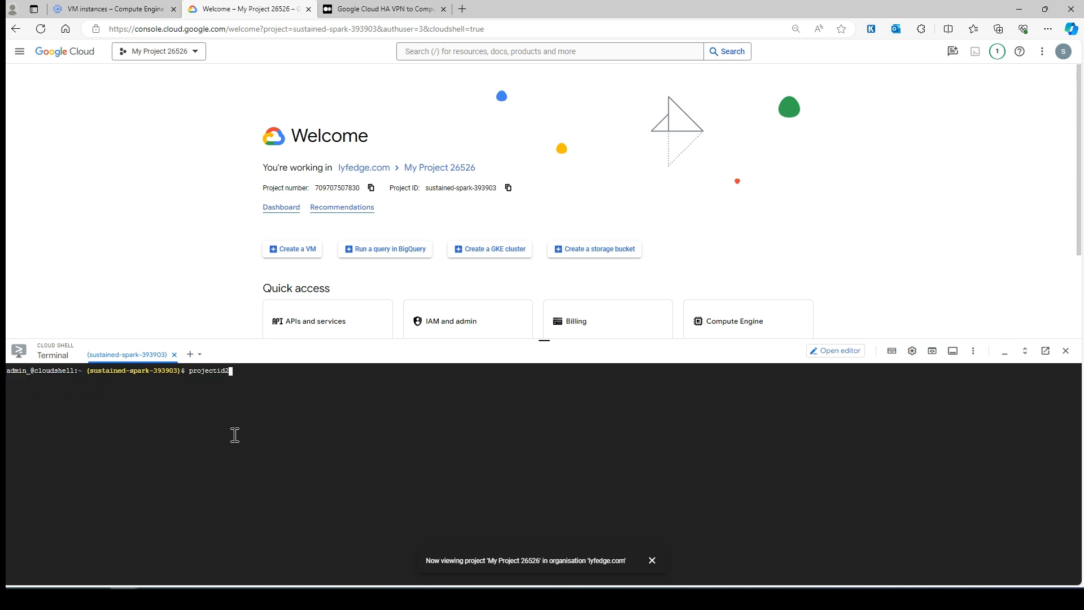
click(187, 53)
drag(646, 282, 561, 280)
key(ctrl+c)
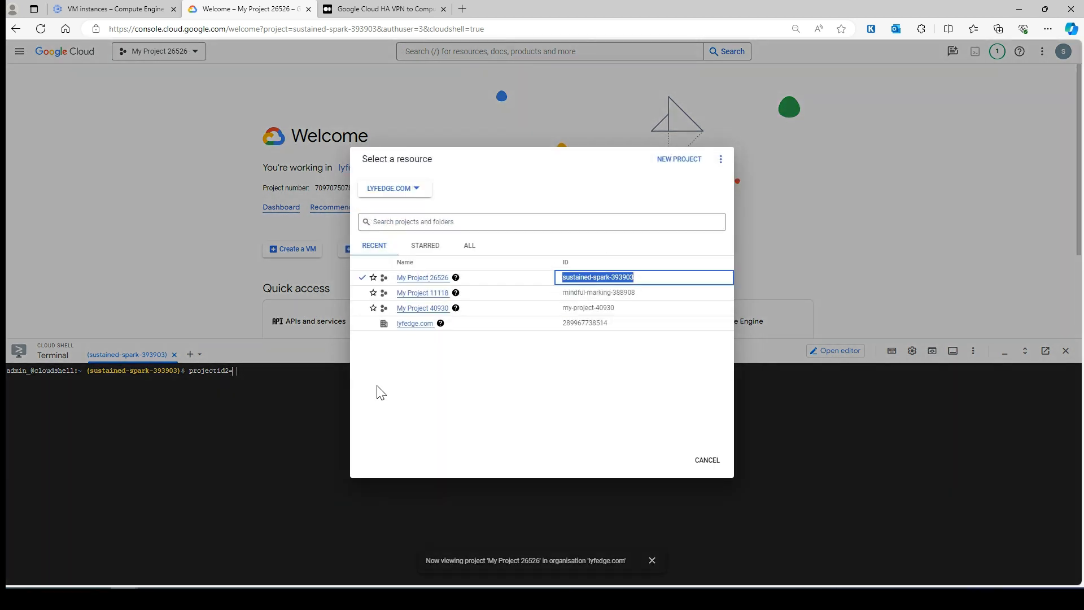
click(295, 383)
text(ojectid2=)
key(ctrl+v)
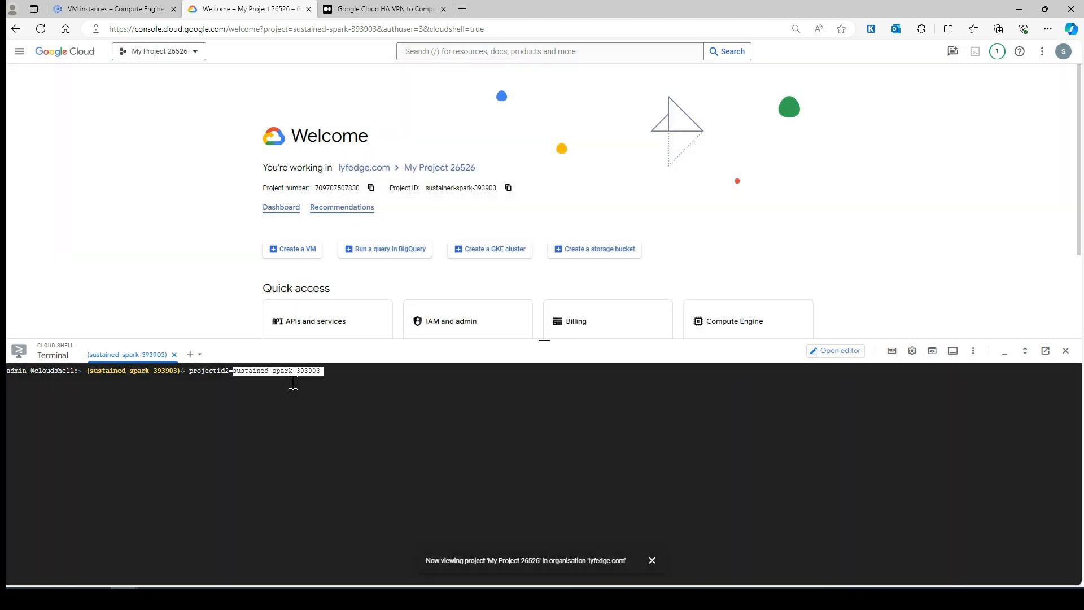
key(Return)
Copy the guide's echo $projectid2 command and run it in Cloud Shell to check the variable.
click(384, 9)
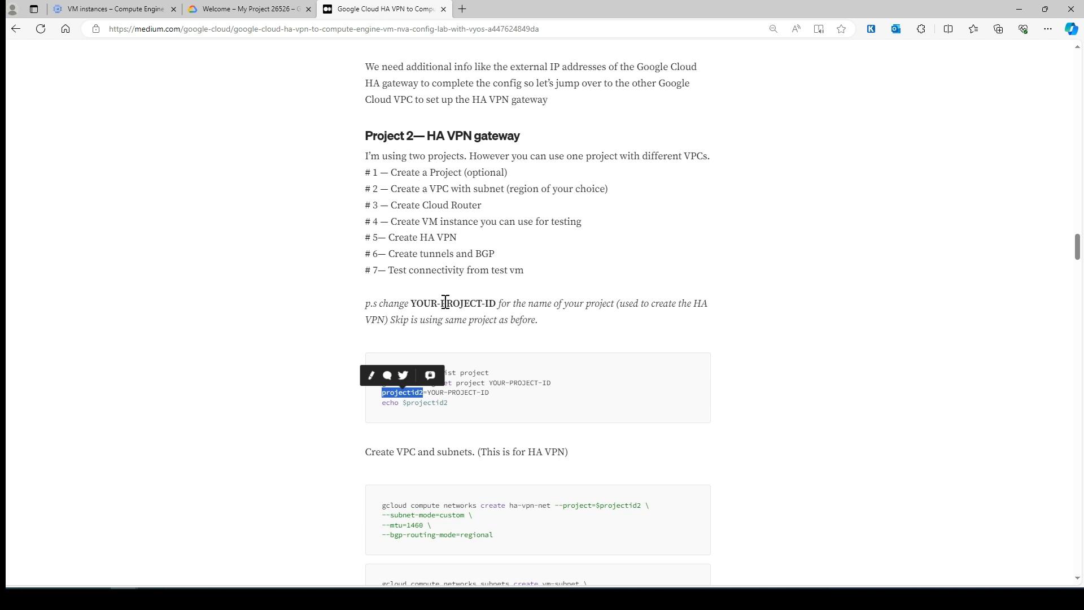
scroll(445, 303, down, 3)
drag(462, 240, 356, 242)
key(ctrl+c)
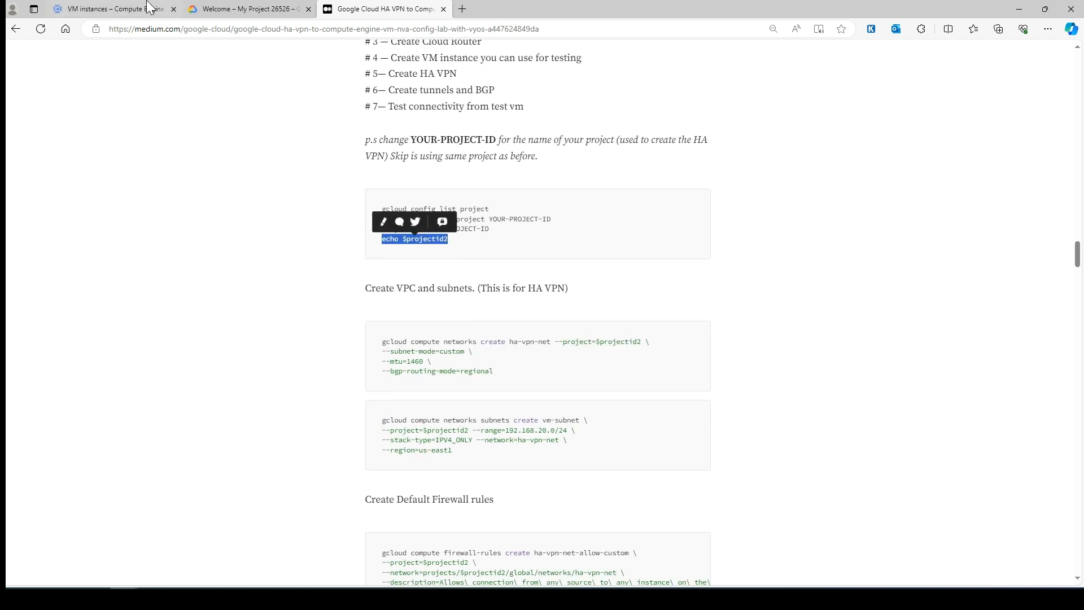
click(150, 6)
click(243, 9)
key(ctrl+v)
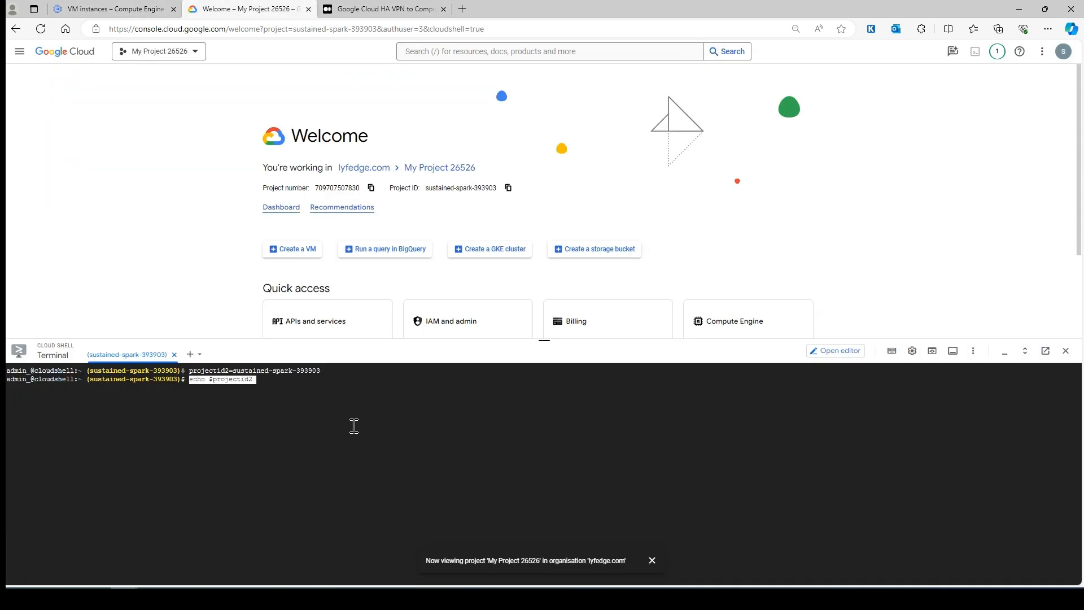
key(Return)
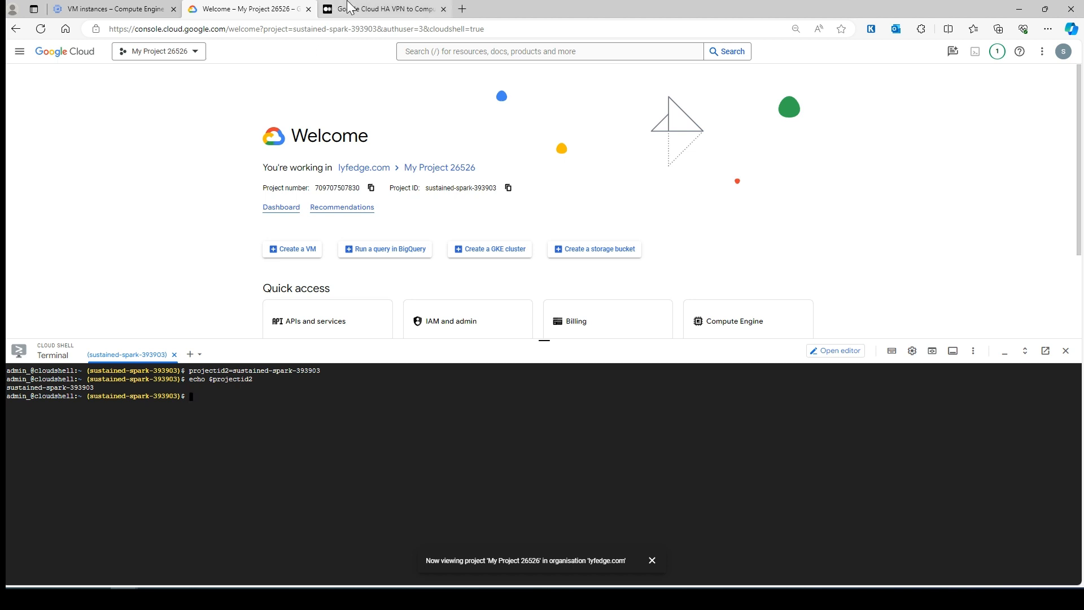
Try to create the ha-vpn-net network using the guide's command with custom subnet mode, MTU 1460 and regional BGP routing.
click(348, 7)
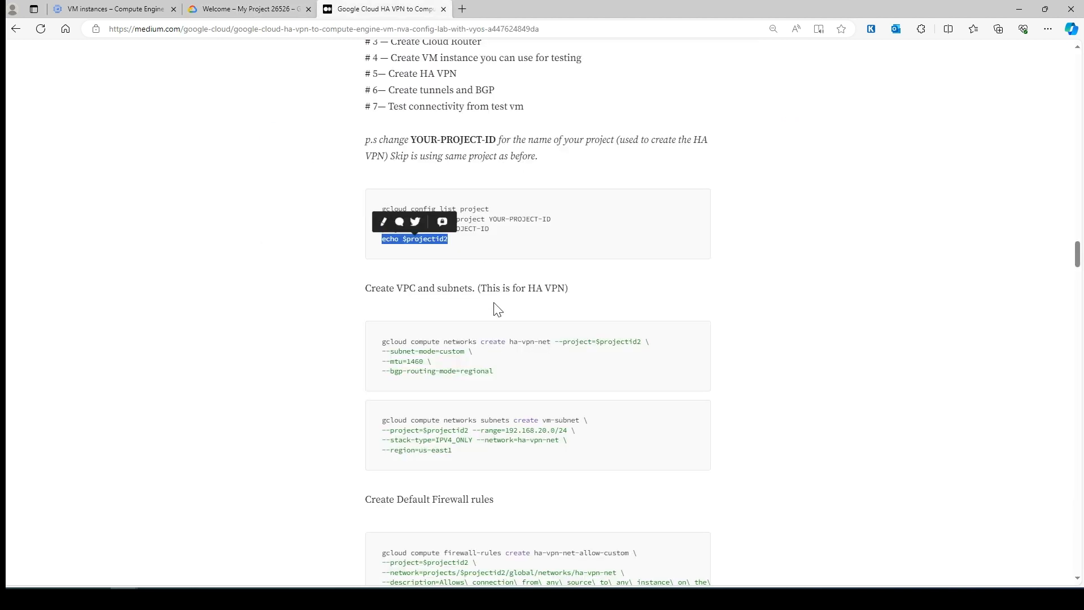
click(310, 359)
scroll(310, 359, down, 3)
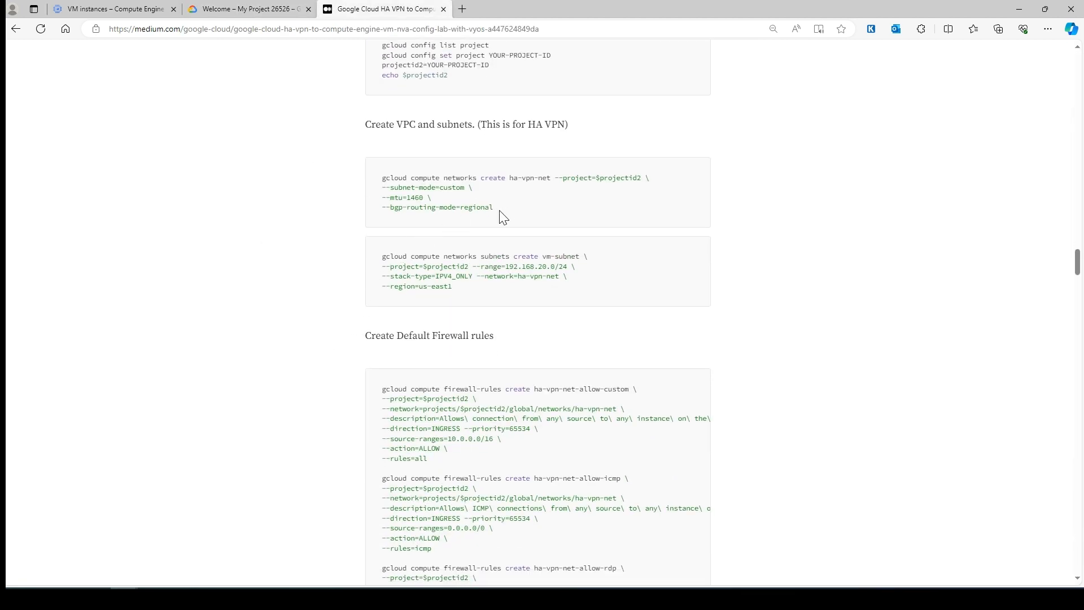
drag(495, 208, 383, 176)
key(ctrl+c)
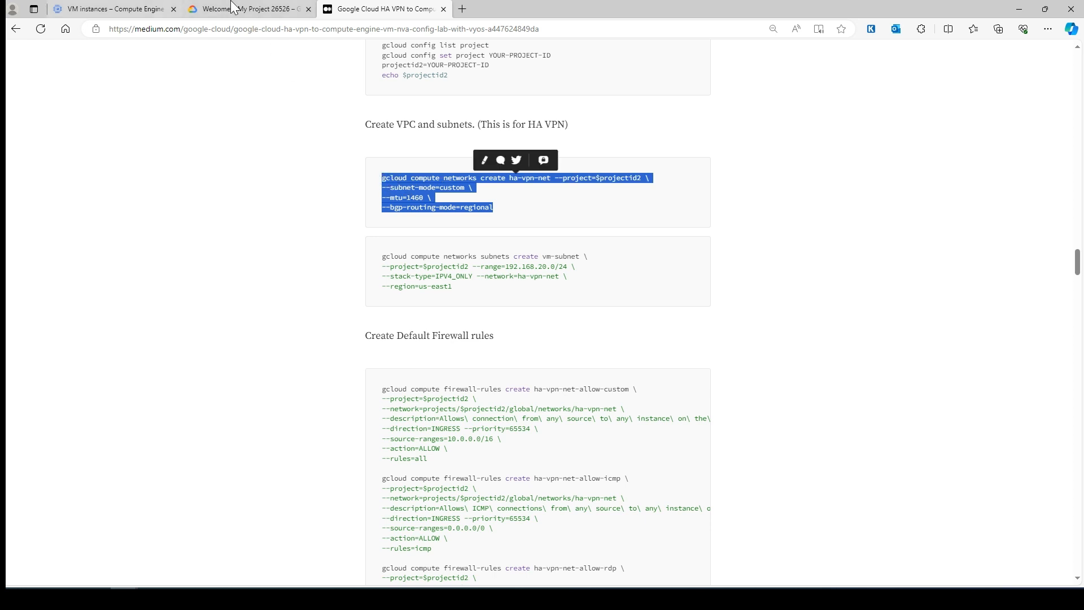
click(249, 9)
key(ctrl+v)
key(Return)
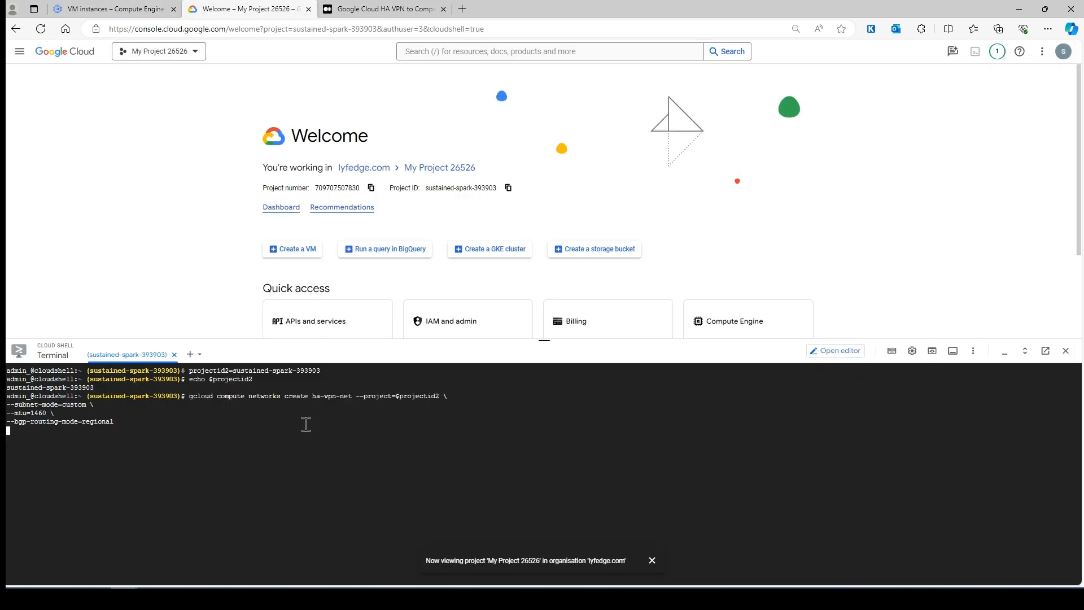
Check the list of VPC networks in My Project 26526.
click(19, 52)
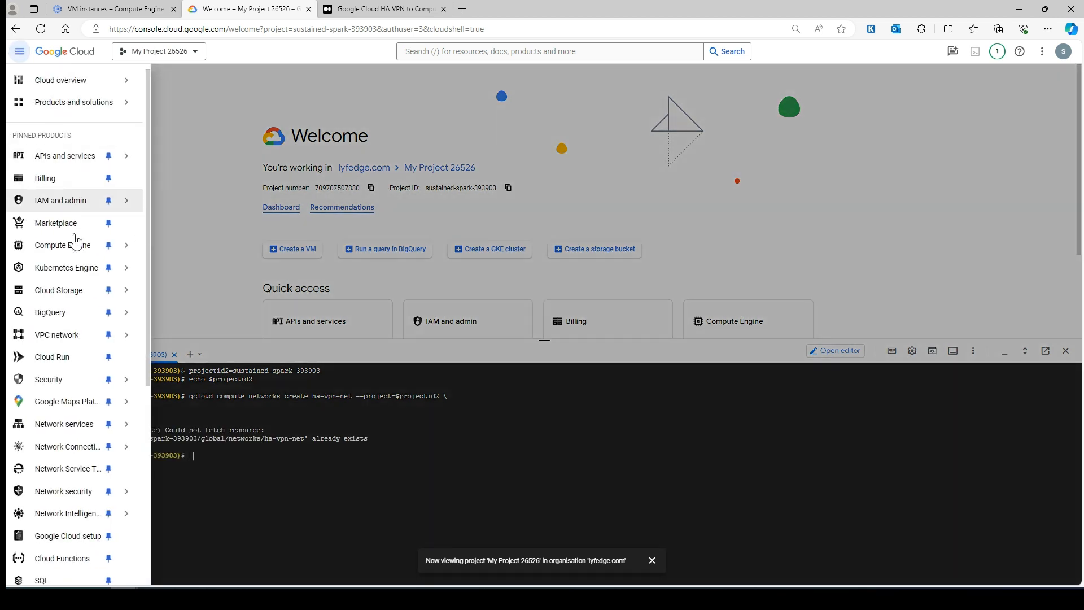
mouse_move(72, 338)
click(165, 341)
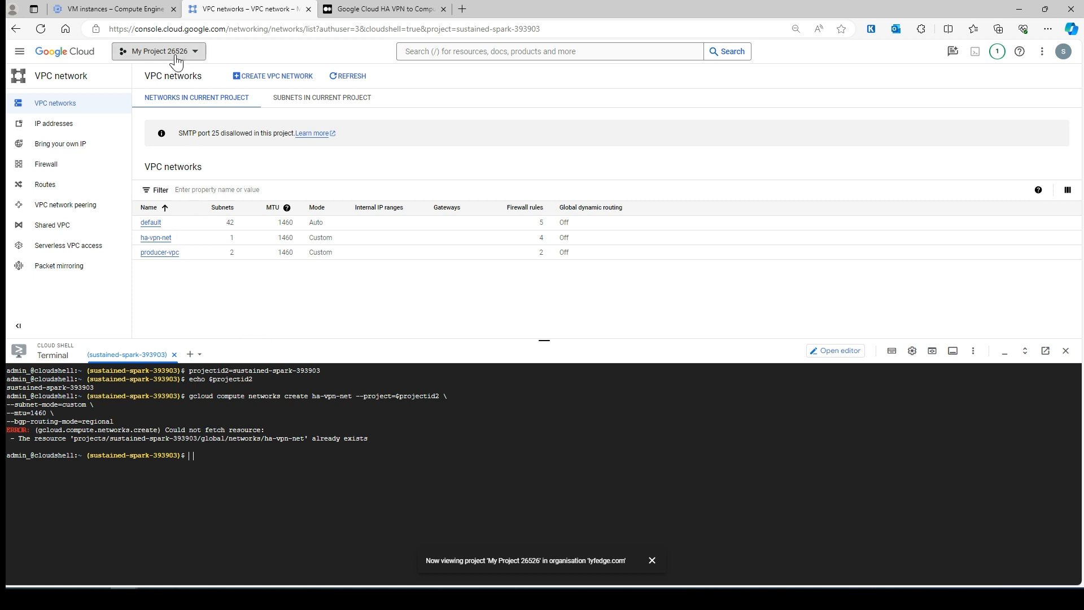
Try to create vm-subnet in ha-vpn-net using the guide's command with range 192.168.20.0/24, stack type IPV4_ONLY and region us-east1.
click(381, 9)
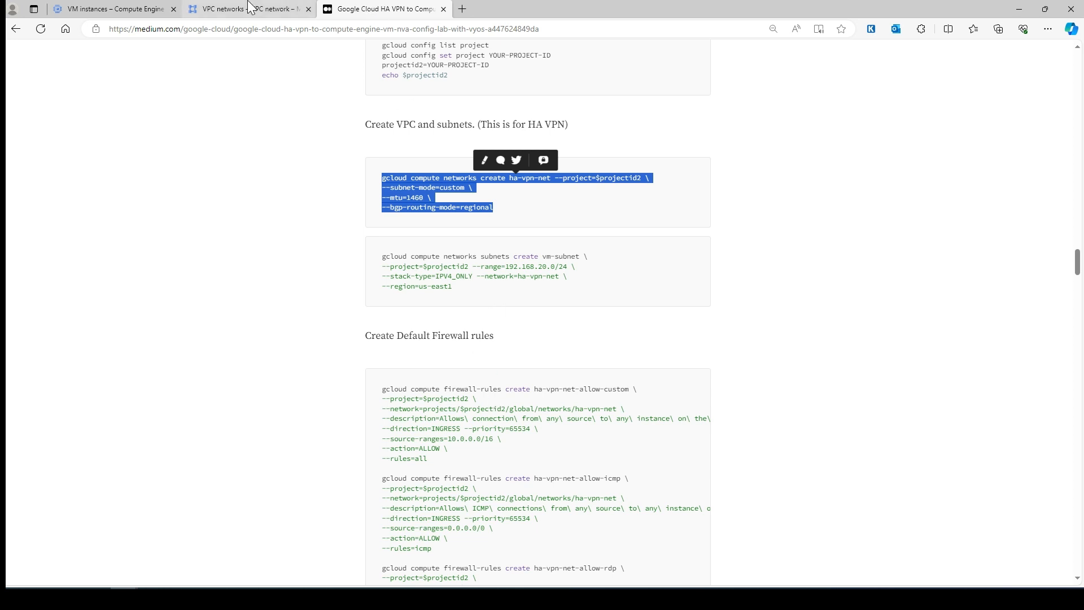
drag(456, 289, 367, 255)
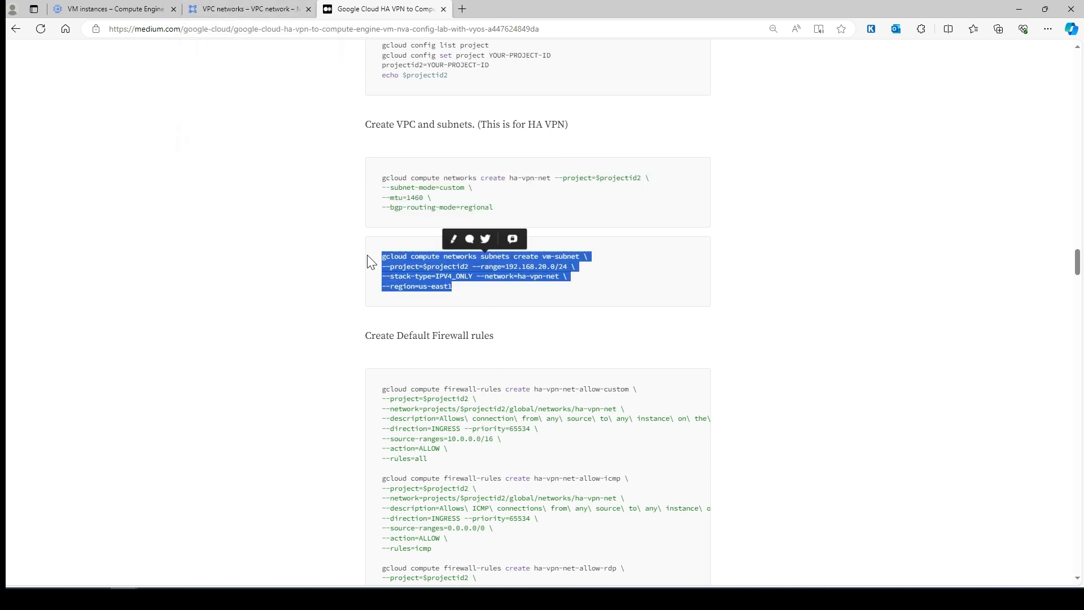
key(ctrl+c)
click(221, 8)
key(ctrl+v)
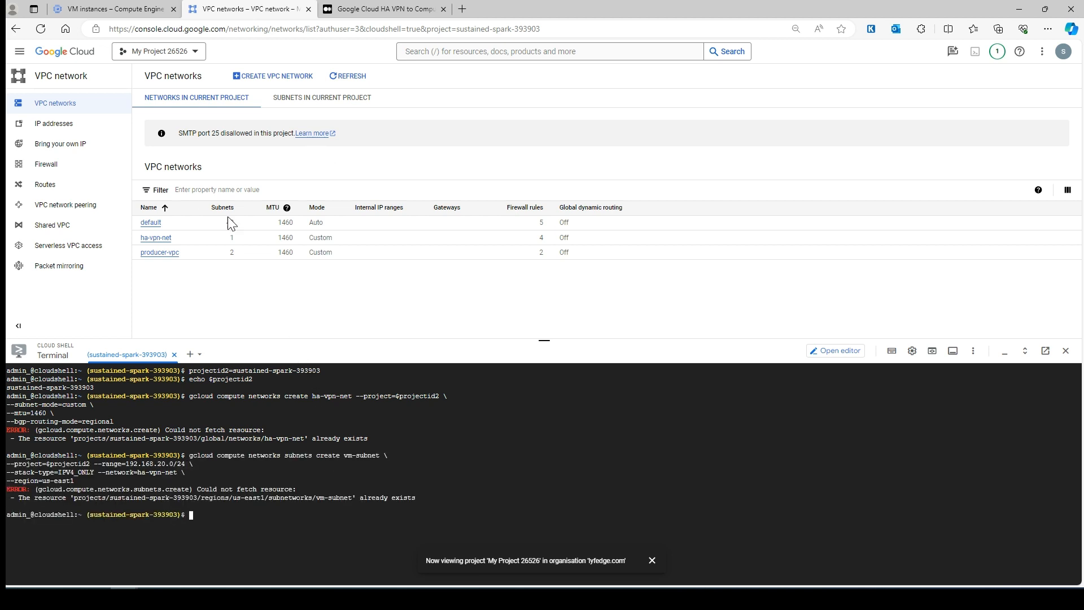
Inspect the subnets of ha-vpn-net and look over the guide's default firewall rule commands.
click(149, 239)
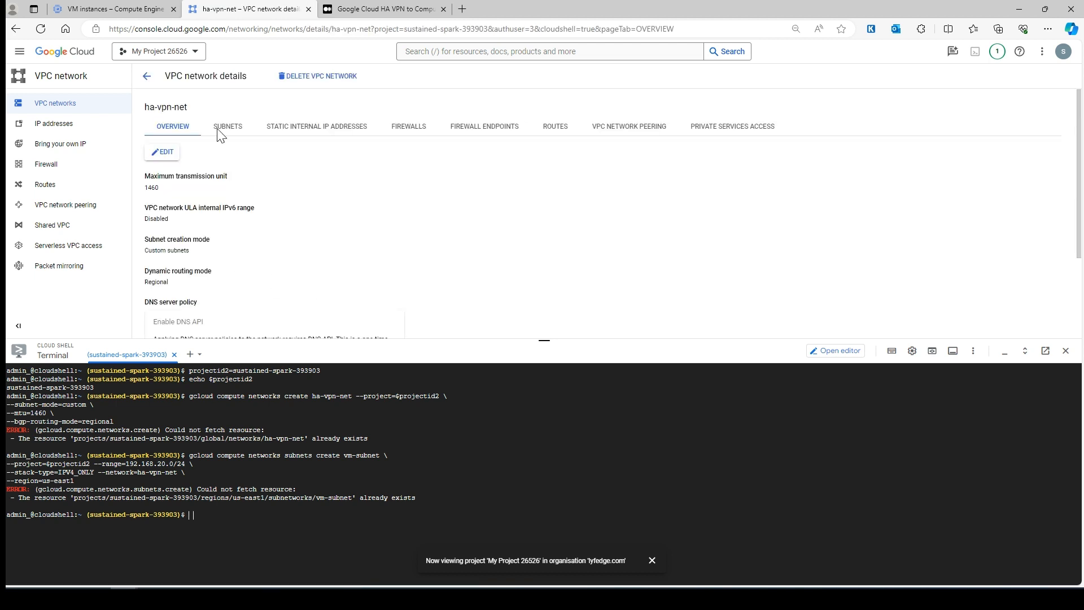
click(225, 130)
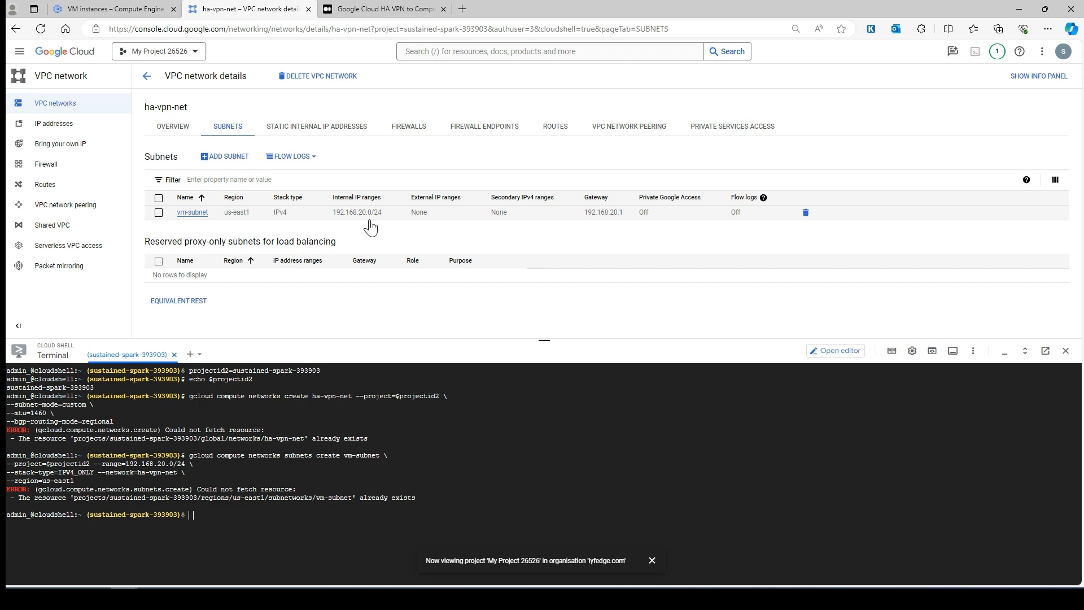
click(385, 8)
scroll(518, 305, down, 3)
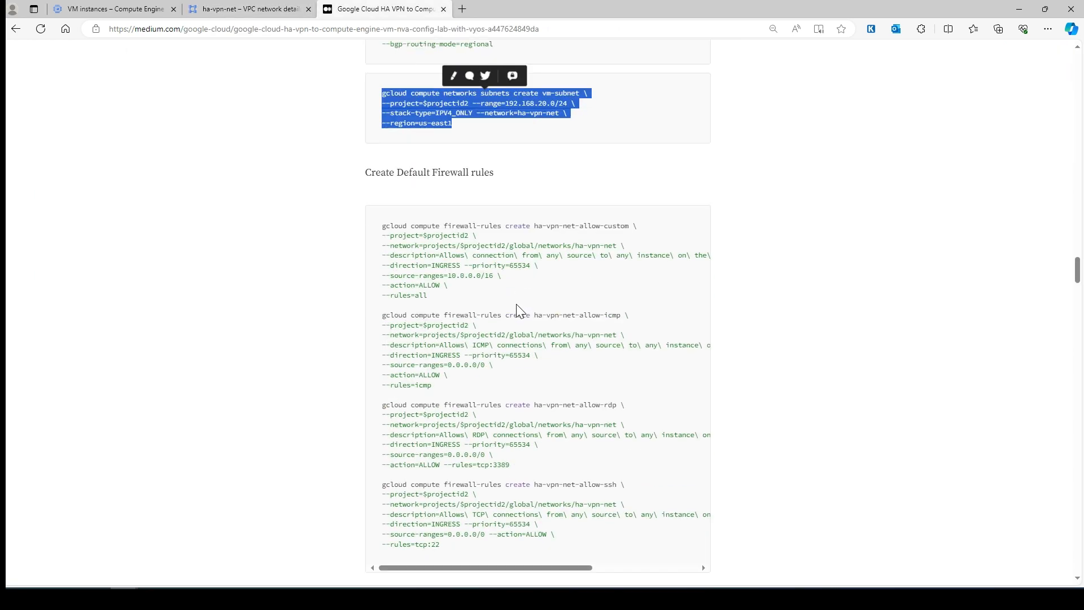
scroll(519, 311, down, 3)
scroll(515, 308, up, 4)
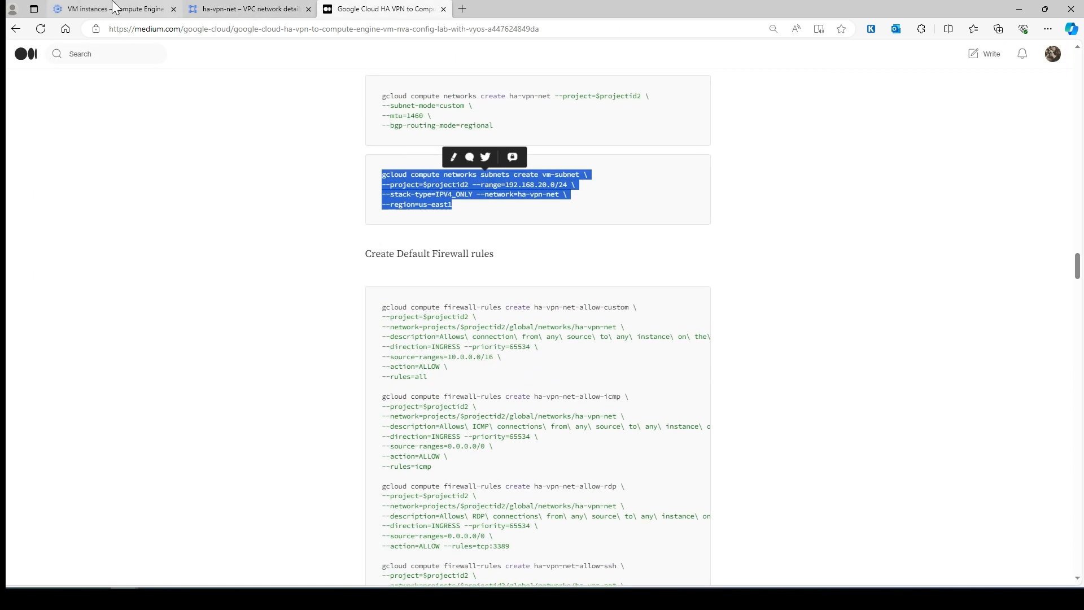
Review the VPC firewall rules of ha-vpn-net, expanding the vpc-firewall-rules group.
click(245, 8)
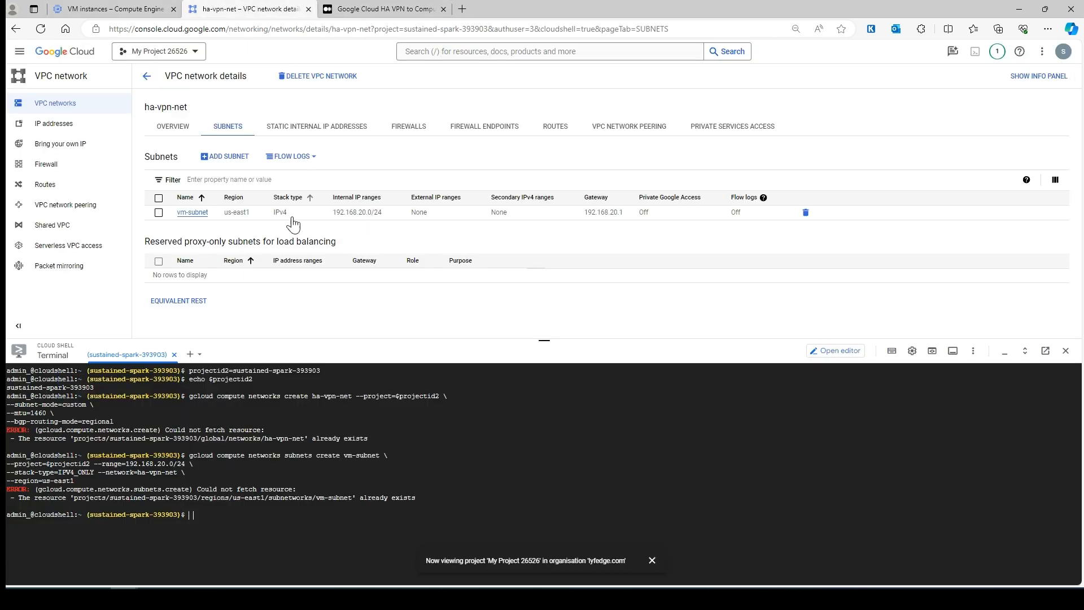
click(416, 129)
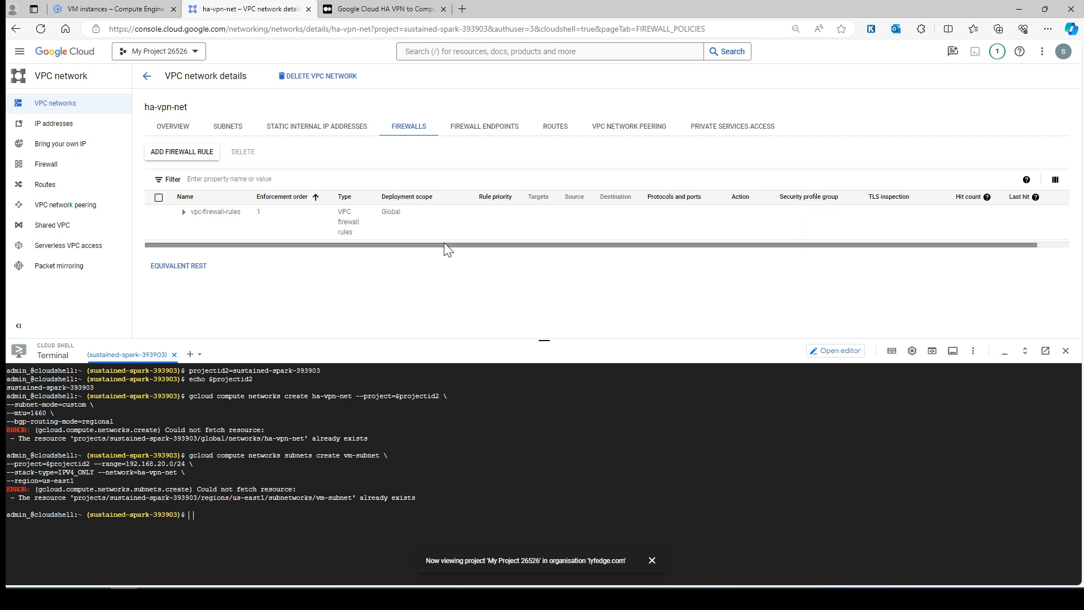
click(184, 211)
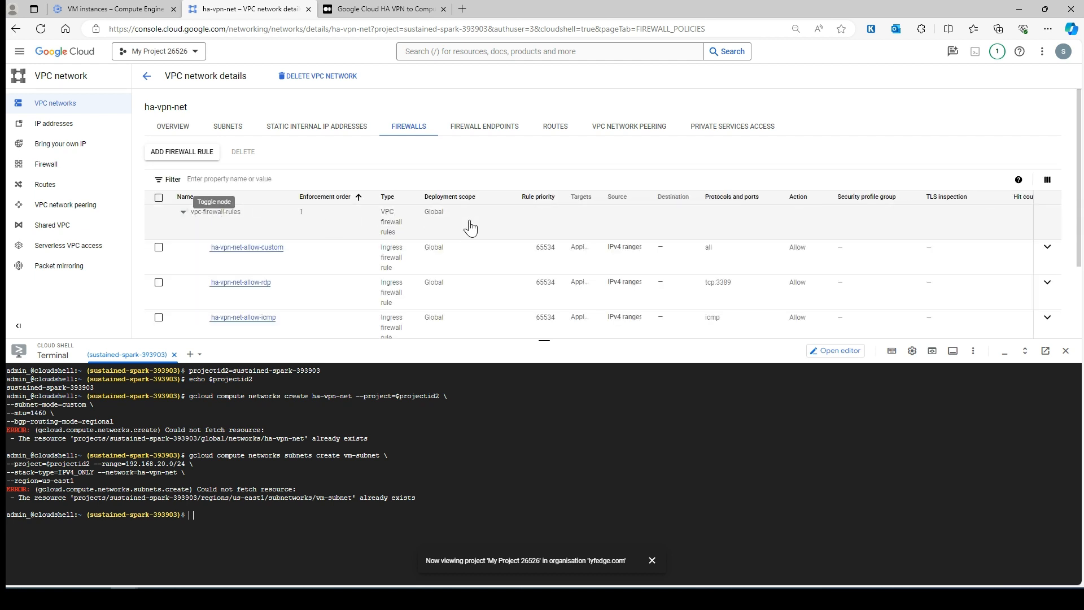
scroll(472, 226, down, 2)
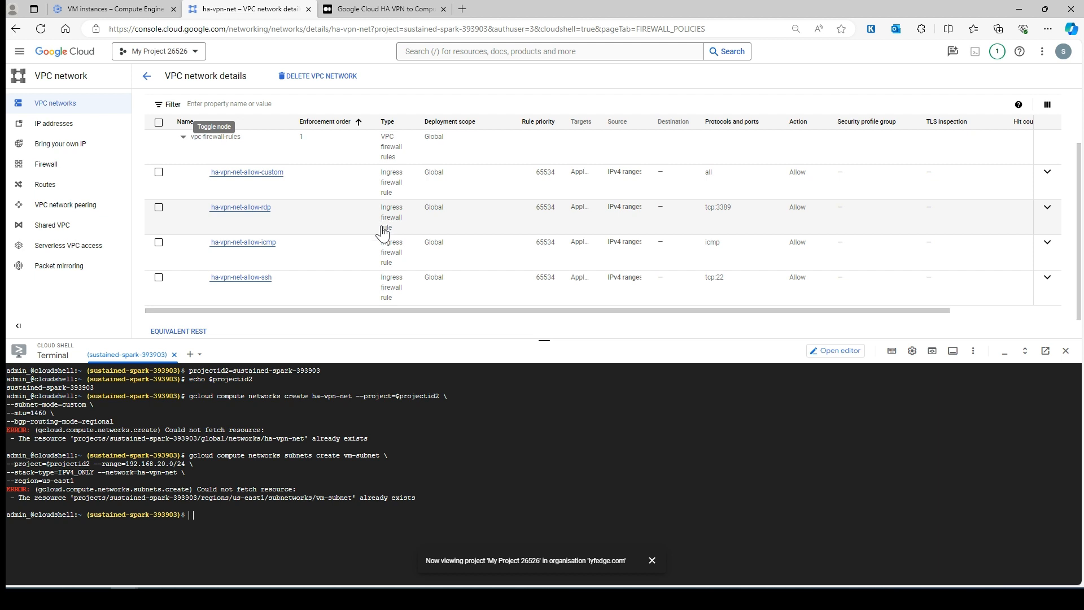
Review the guide's VPC, subnet and default firewall rule commands for the HA VPN project, continuing to the Create Cloud Router section.
click(384, 8)
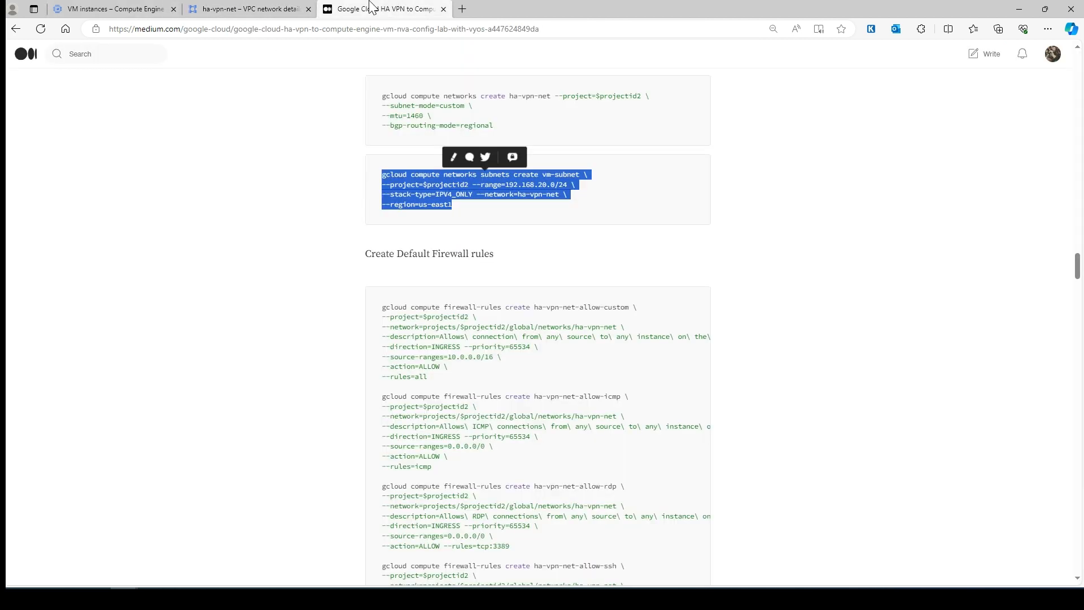
scroll(432, 245, up, 3)
click(370, 185)
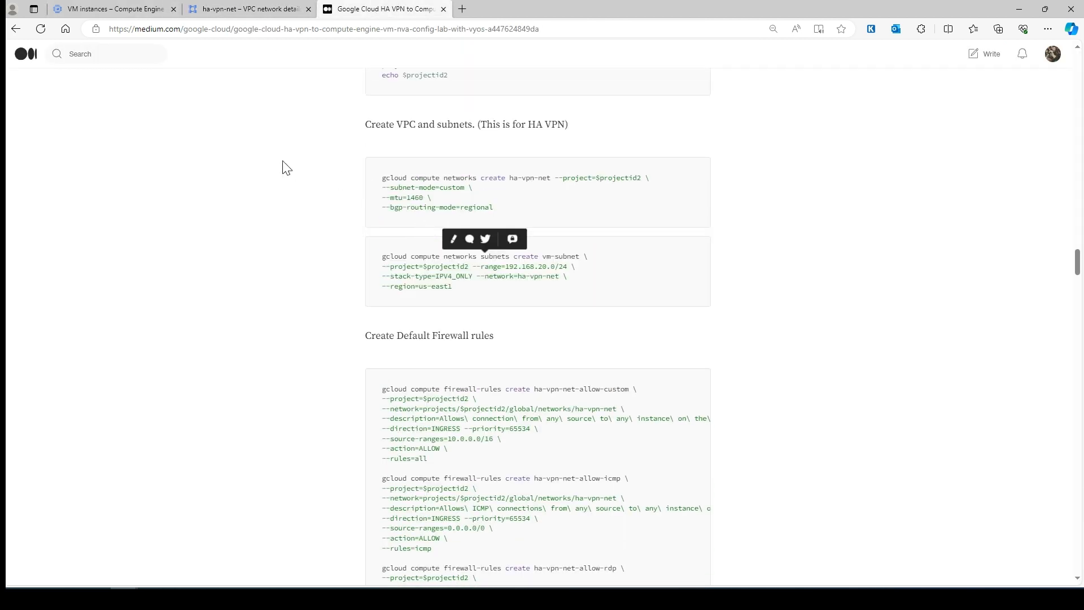
scroll(508, 328, down, 4)
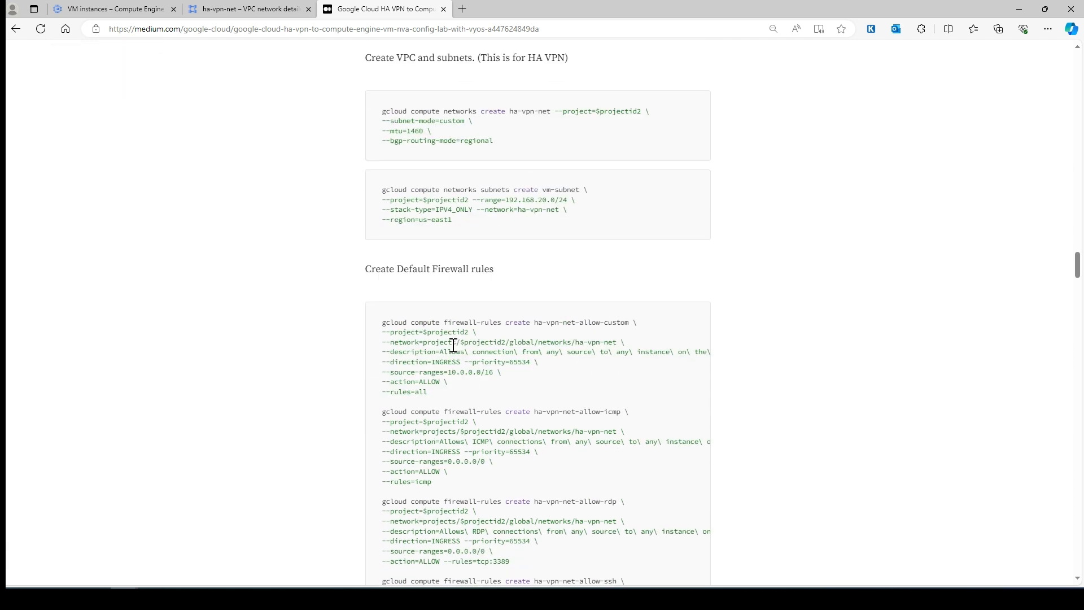
scroll(463, 306, down, 2)
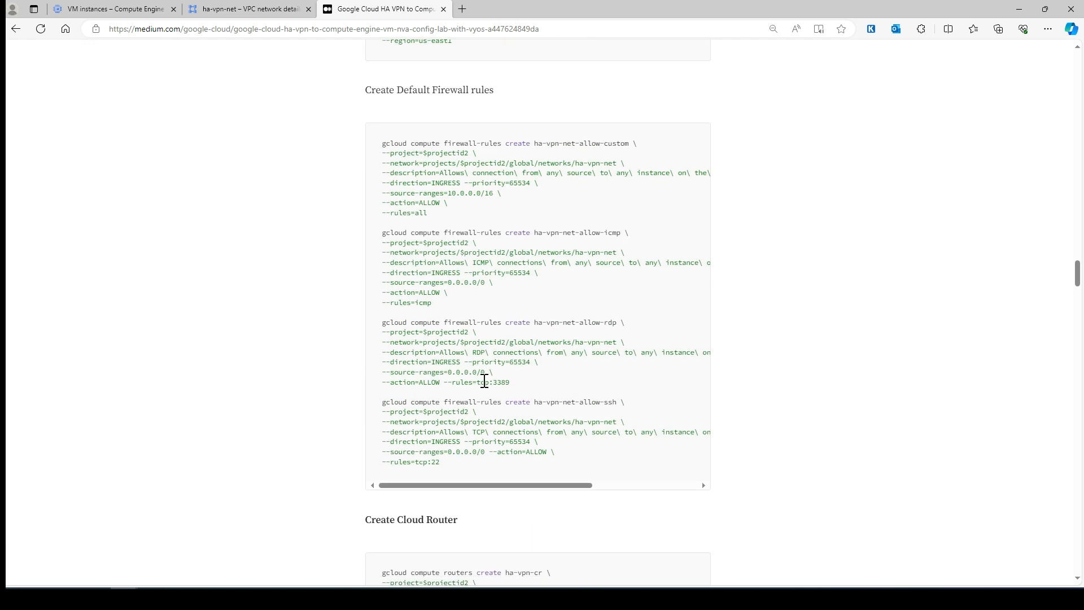
scroll(484, 382, up, 6)
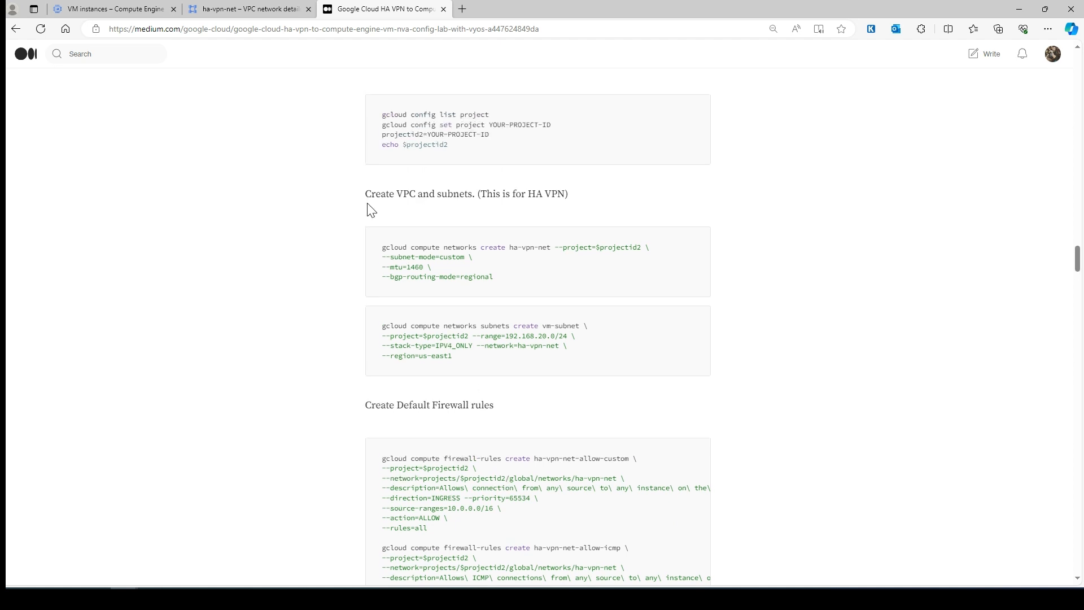
scroll(525, 336, down, 10)
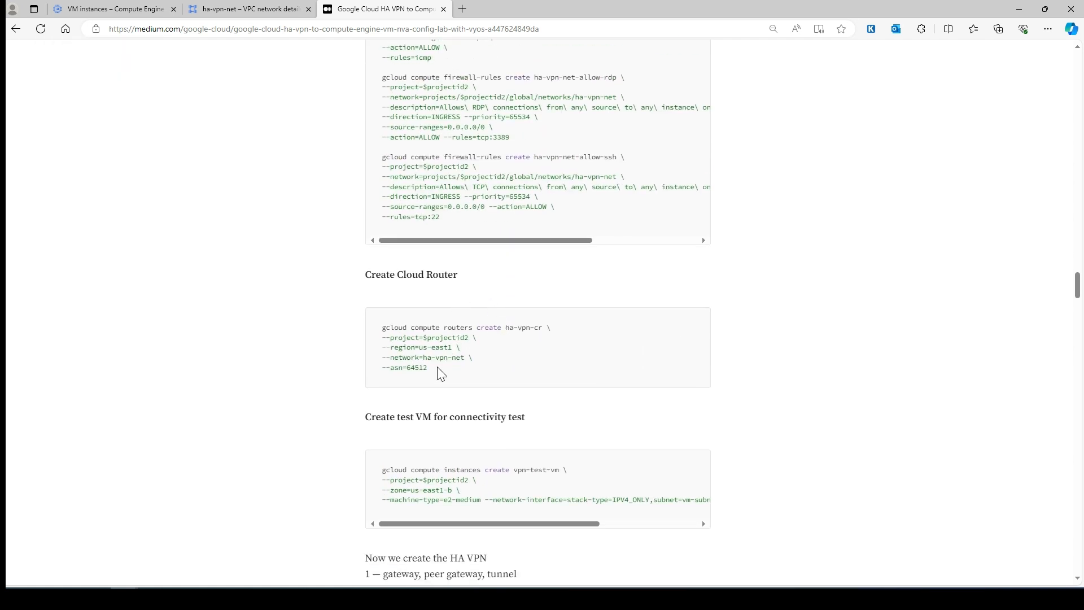
drag(438, 369, 367, 332)
click(234, 9)
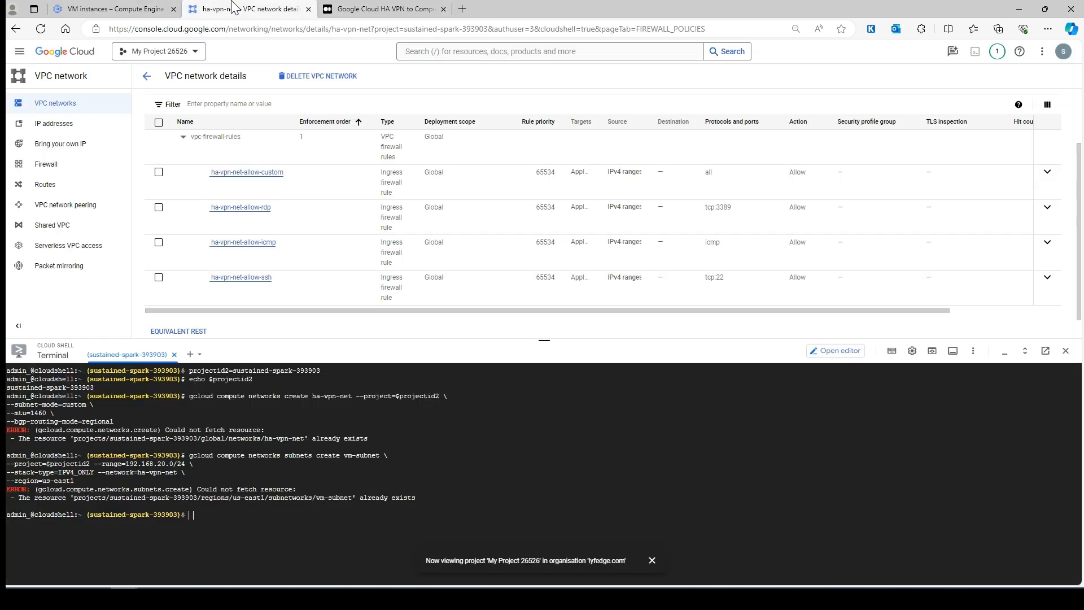
text(--stack-type=IPV4_ONLY --network=ha-vpn-net \)
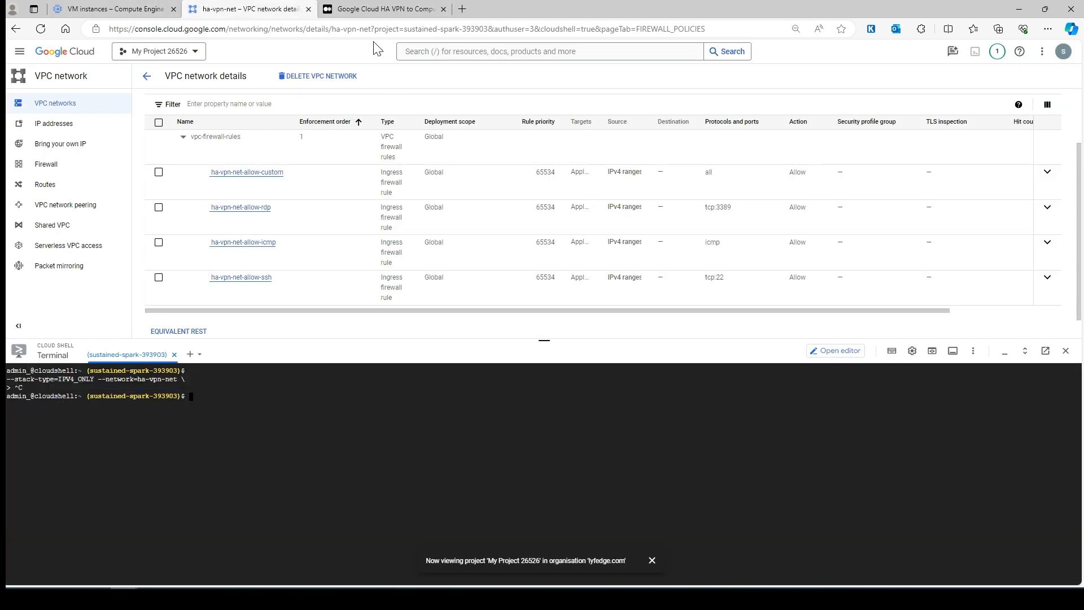
Create the cloud router ha-vpn-cr in ha-vpn-net using the guide's command with region us-east1 and ASN 64512.
click(384, 8)
click(431, 355)
drag(431, 380, 366, 332)
key(ctrl+c)
click(249, 9)
key(ctrl+v)
key(Return)
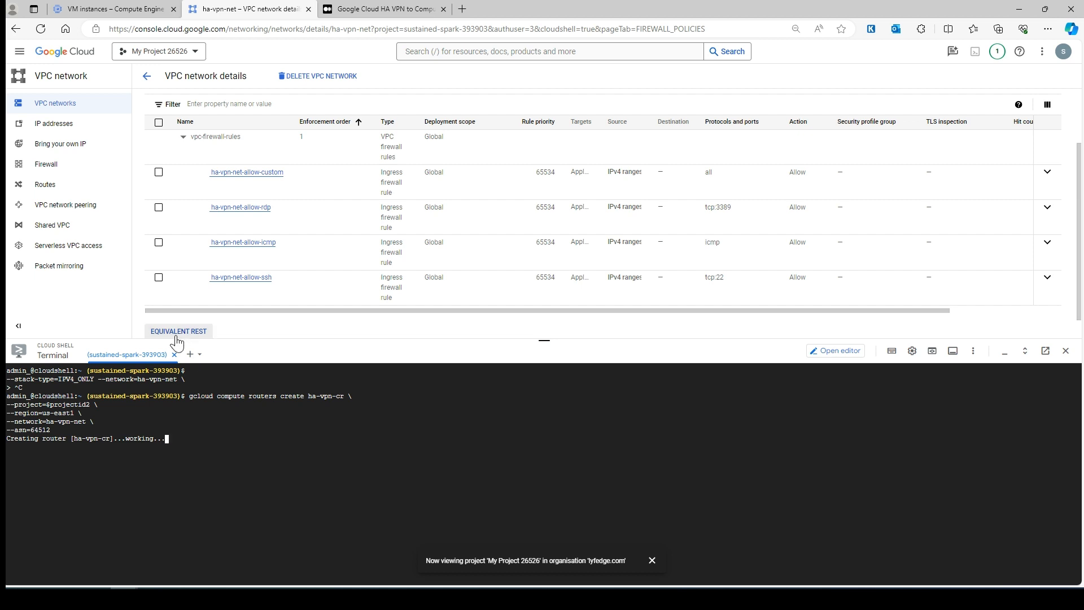
Search the console for Cloud routers and check the project's router list for ha-vpn-cr.
click(469, 51)
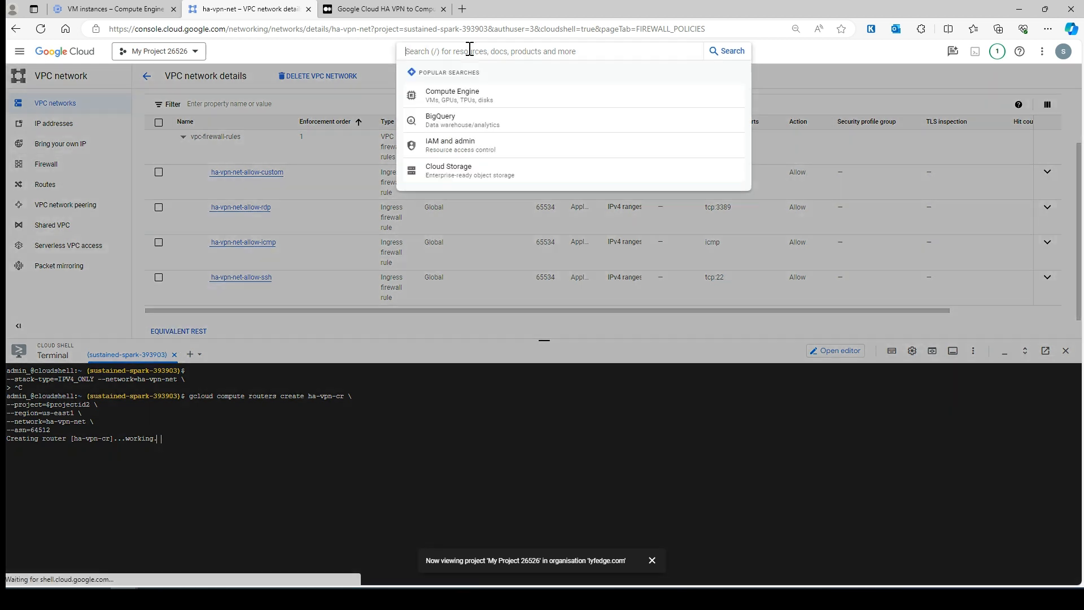
text(cloud rou)
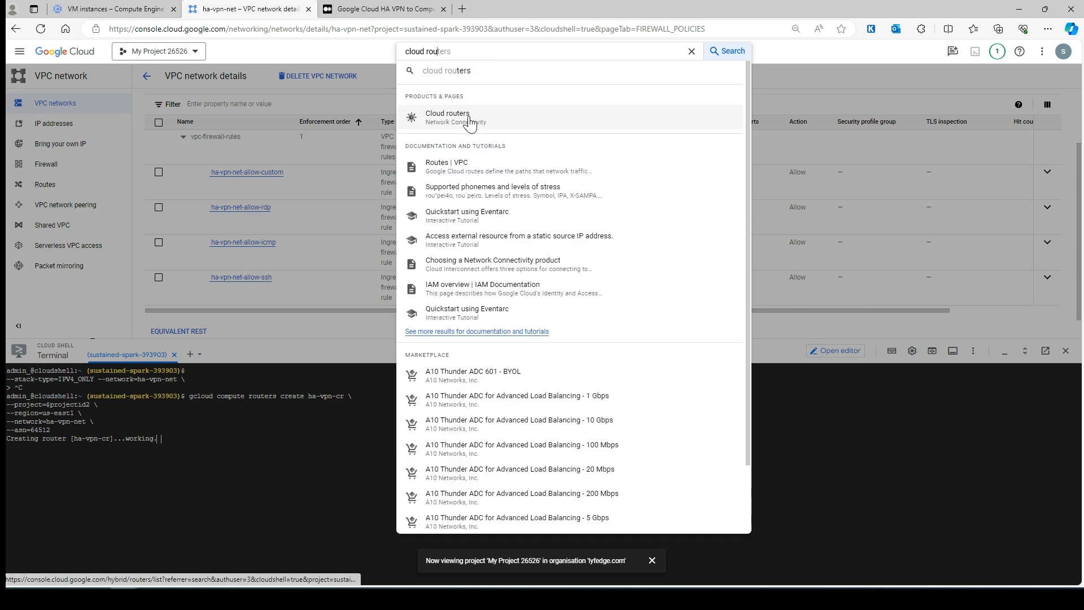
click(475, 122)
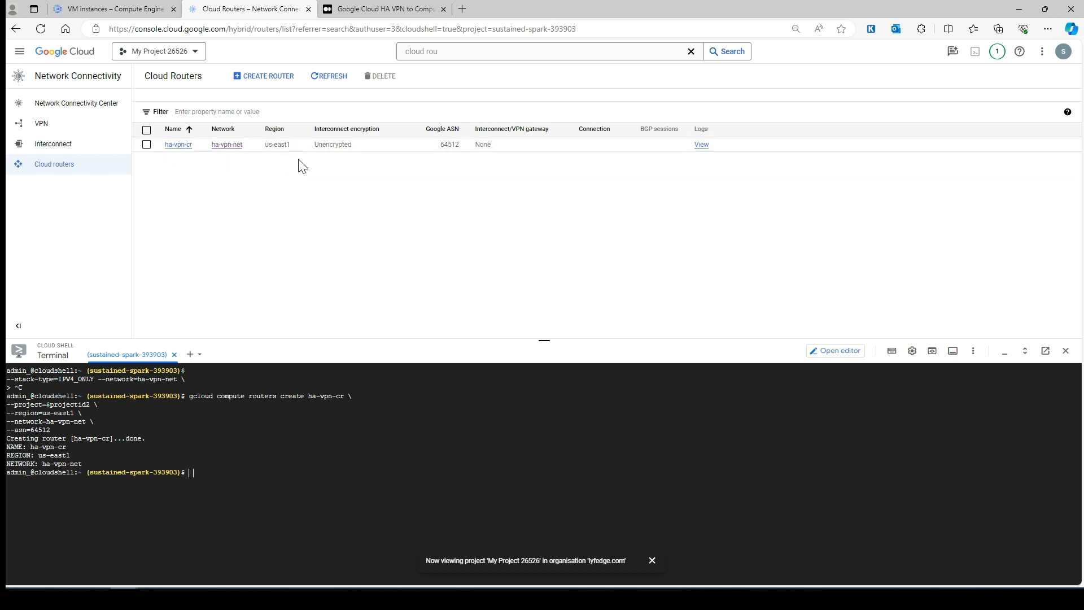
Copy the complete gcloud command that creates vpn-test-vm from the Medium article's connectivity test VM section.
click(384, 9)
scroll(467, 376, down, 3)
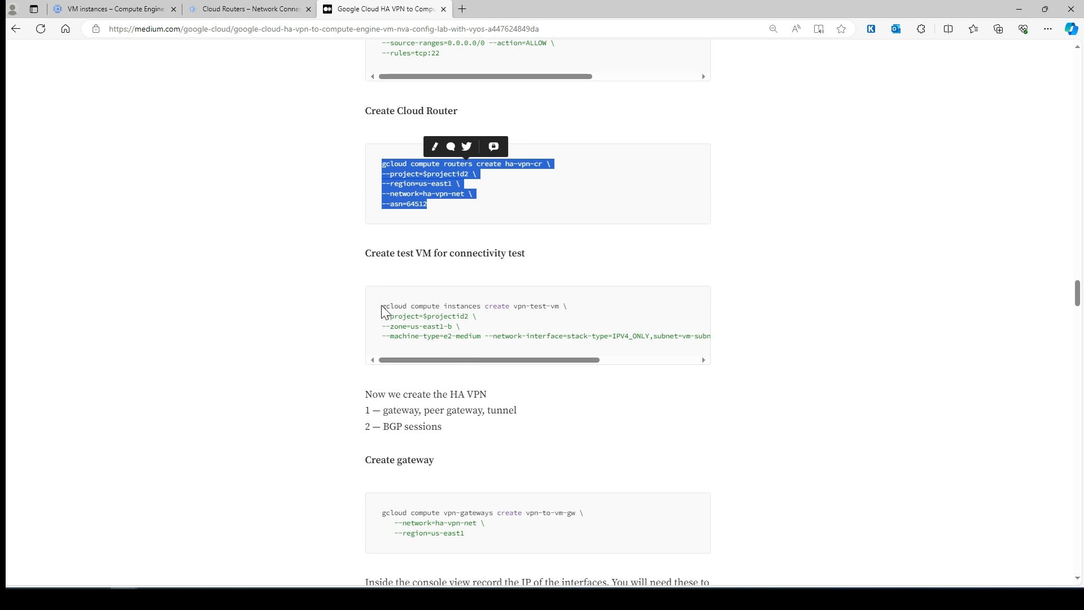
drag(382, 308, 725, 350)
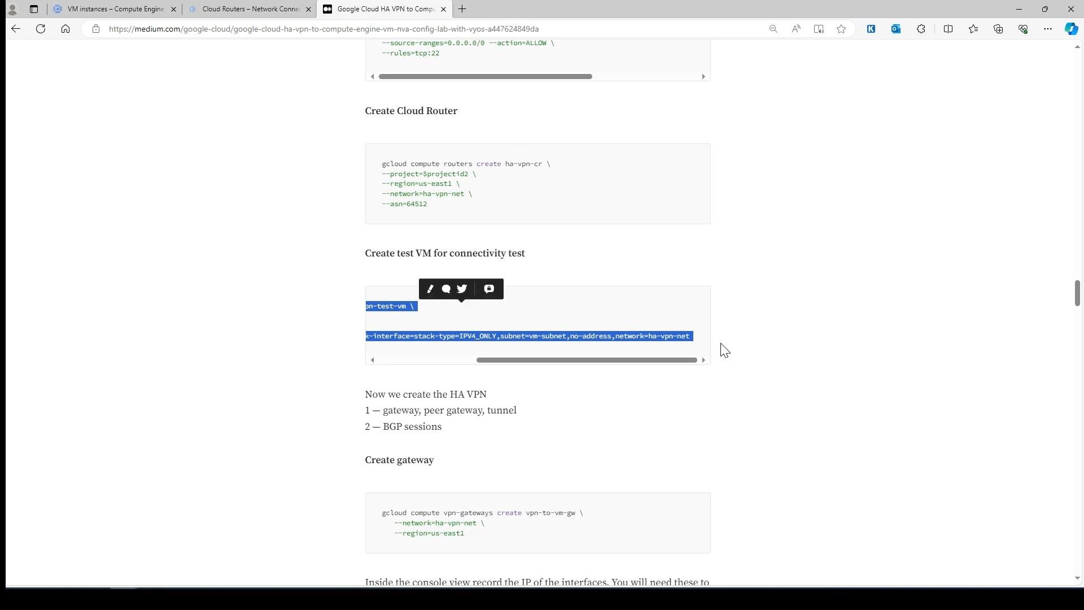
click(248, 9)
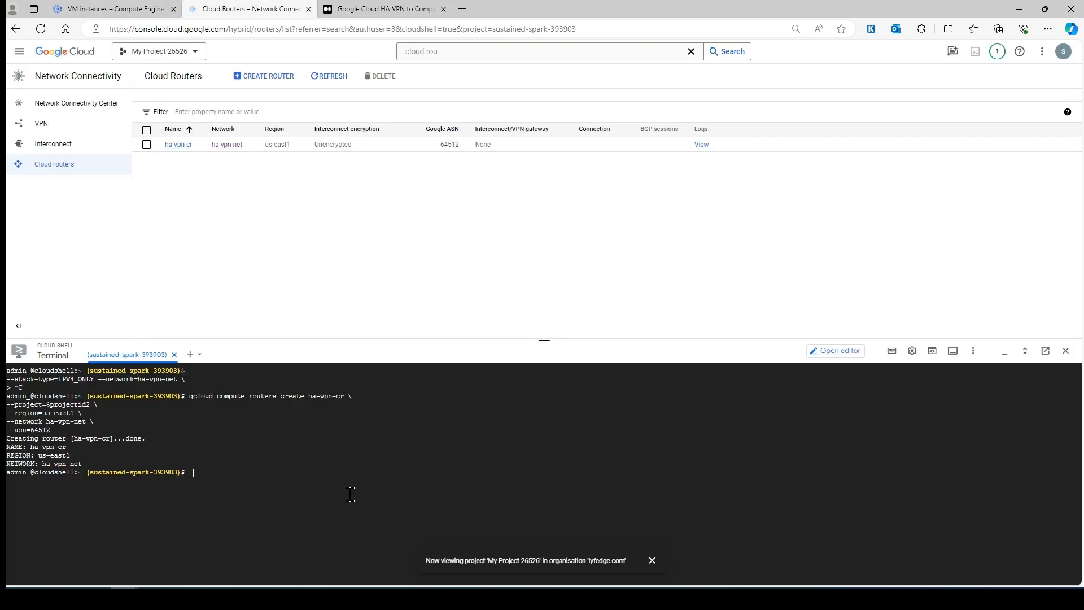
click(367, 9)
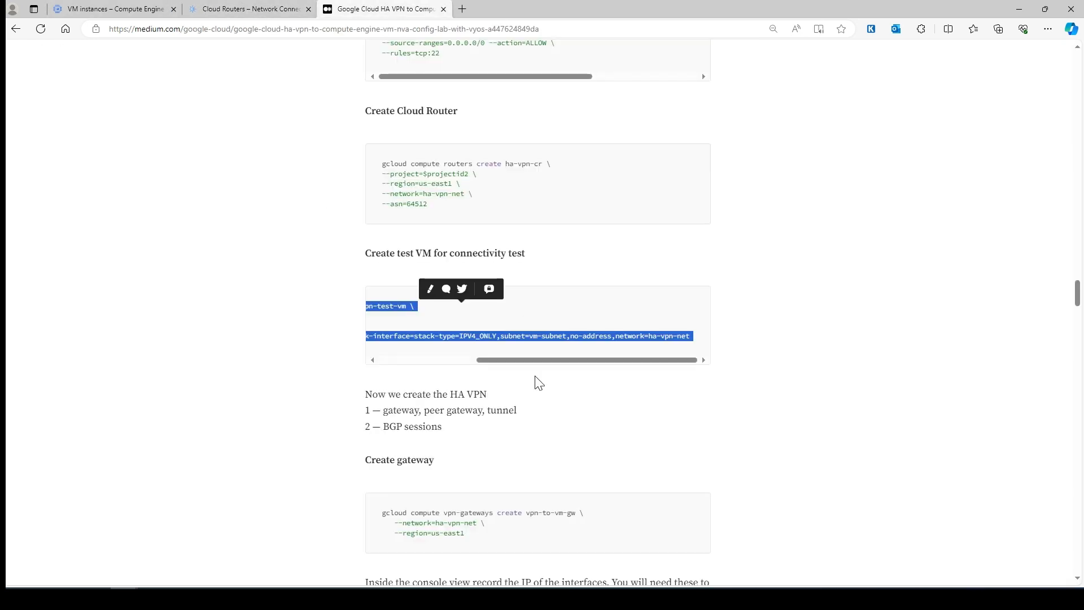
drag(497, 361, 399, 360)
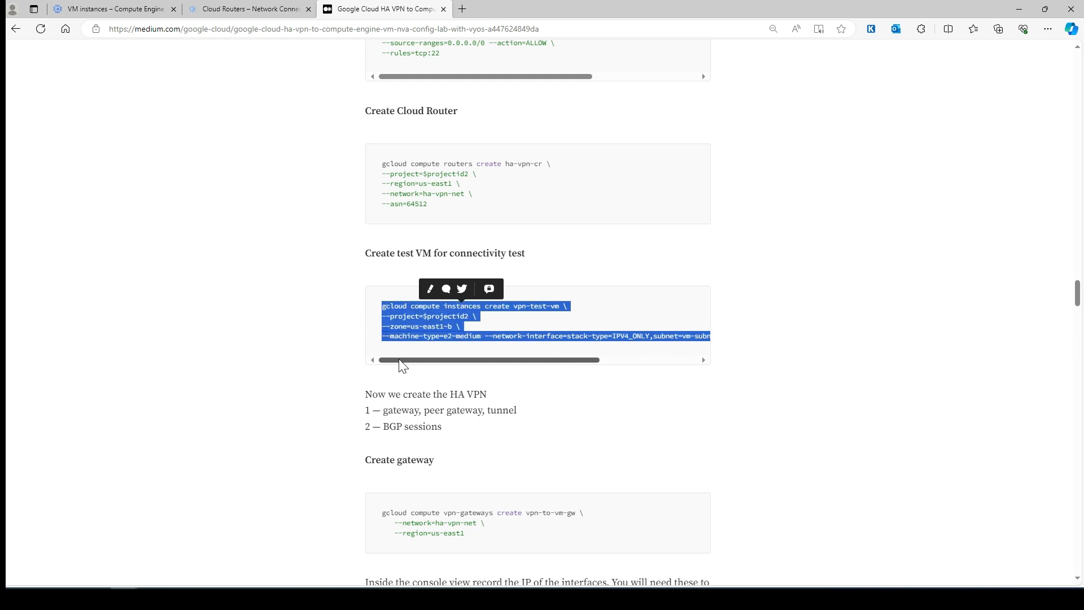
click(327, 354)
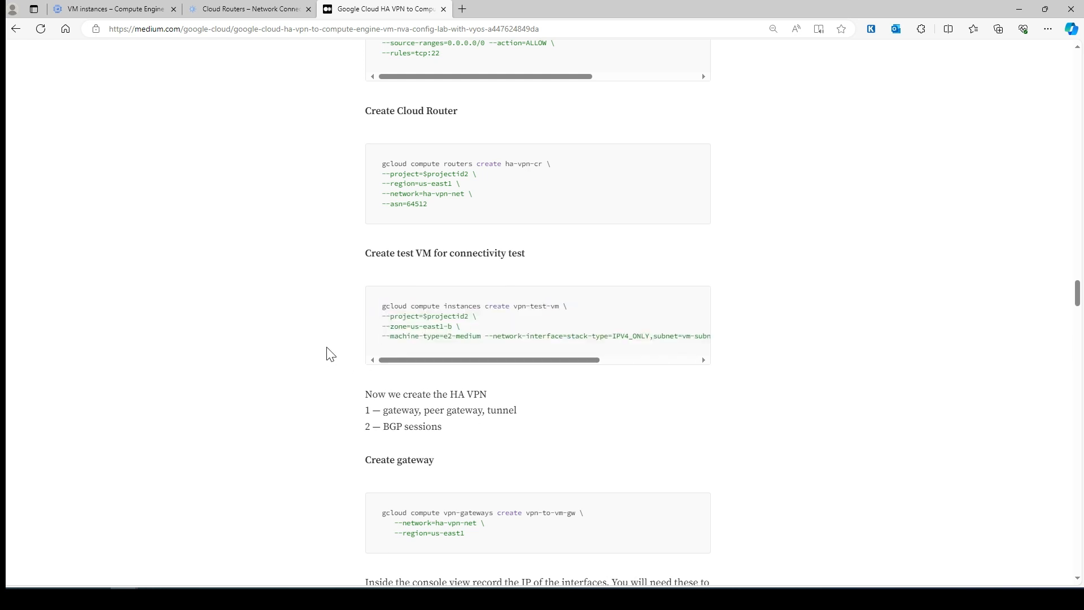
drag(386, 306, 648, 386)
click(648, 387)
drag(508, 359, 380, 363)
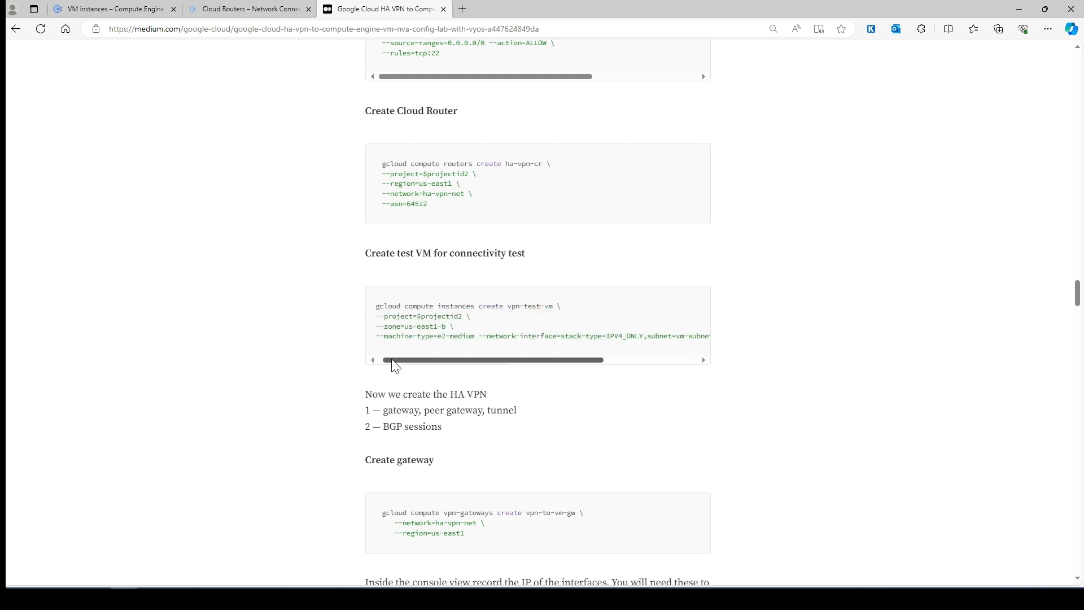
drag(382, 306, 340, 360)
key(ctrl+c)
In Google Cloud Shell, clear the terminal and run the copied command creating the e2-medium instance vpn-test-vm in us-east1-b on ha-vpn-net.
click(243, 9)
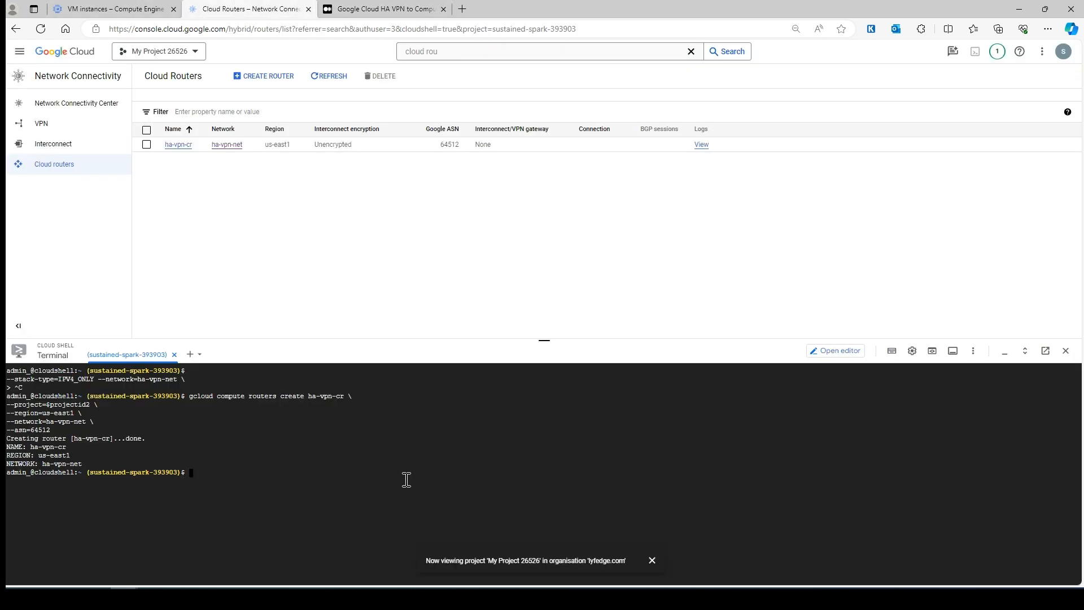
key(ctrl+l)
key(ctrl+v)
key(Return)
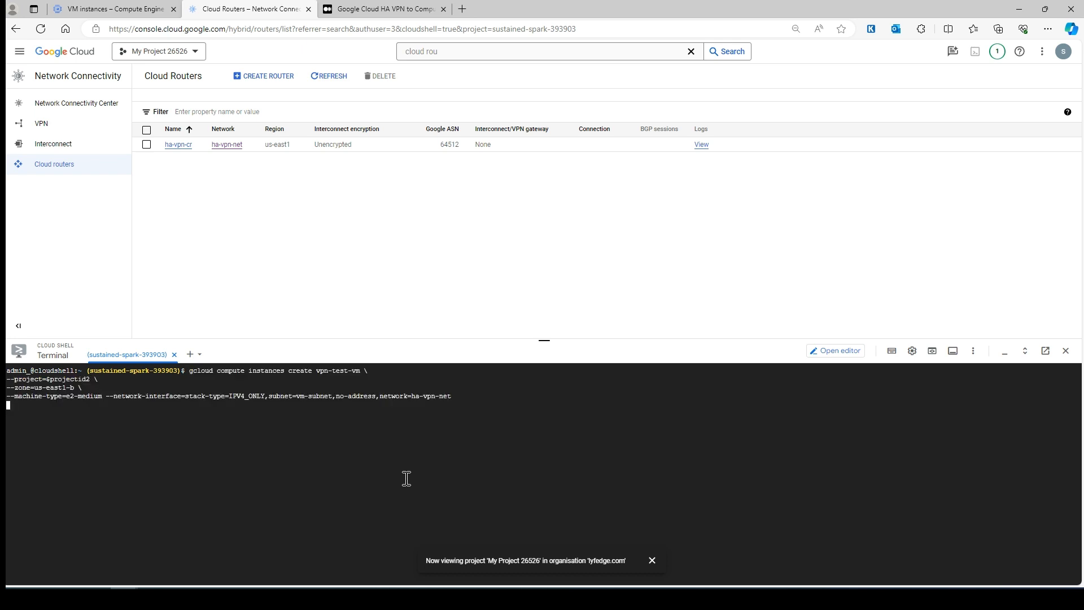
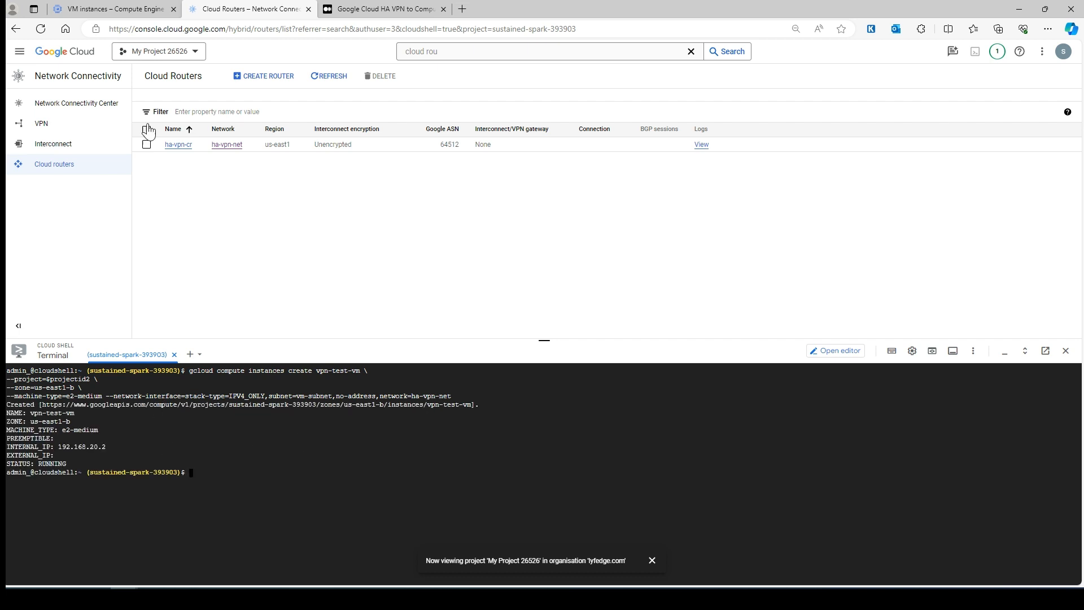
Copy the gcloud command that creates the VPN gateway vpn-to-vm-gw from the article's Create gateway section.
click(339, 10)
scroll(515, 341, down, 2)
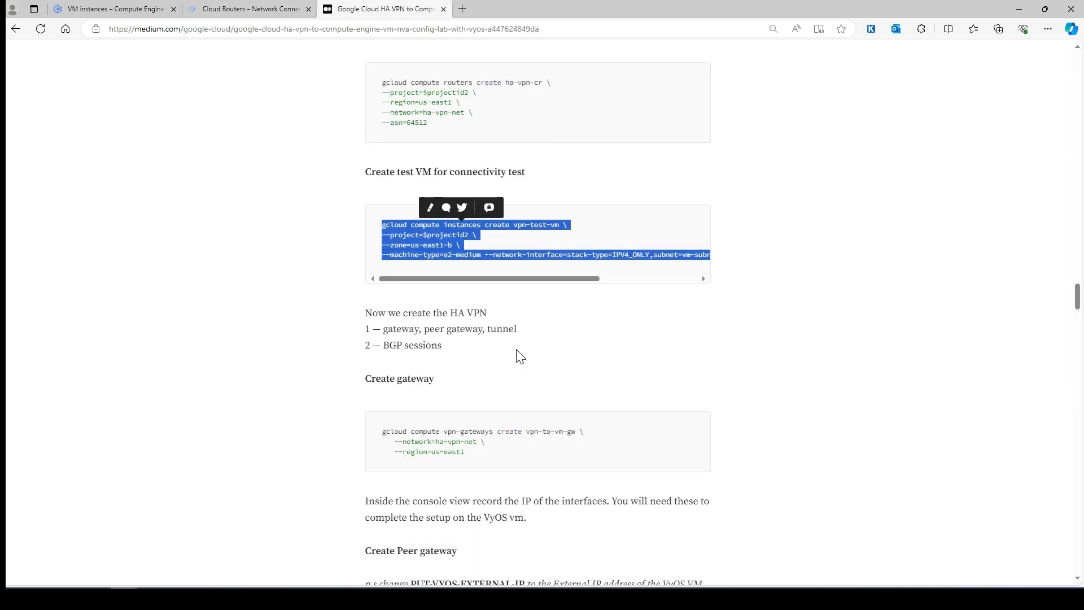
scroll(521, 354, down, 2)
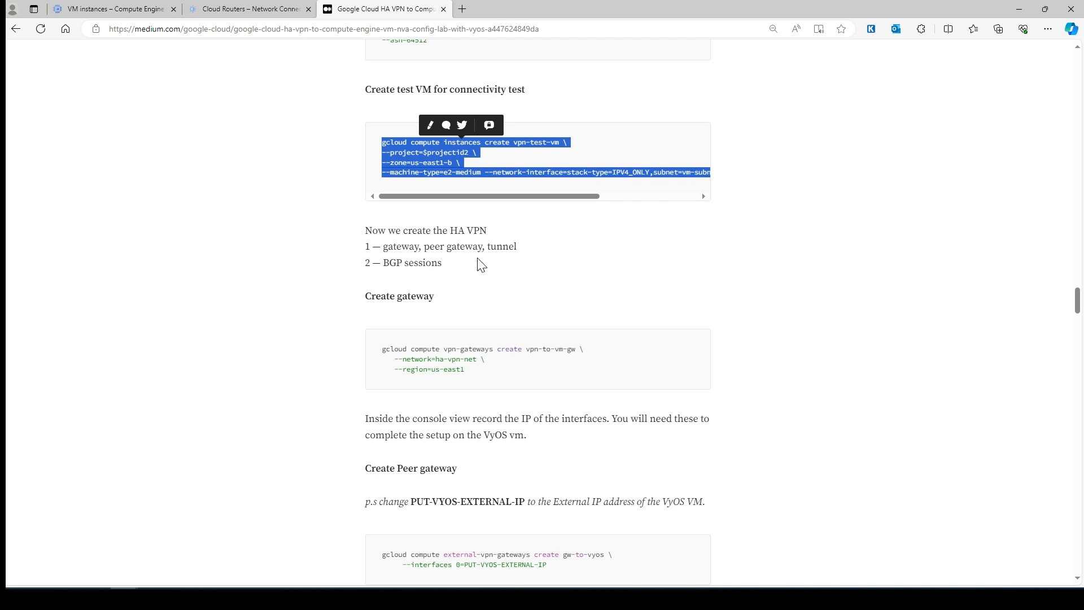
scroll(446, 270, down, 4)
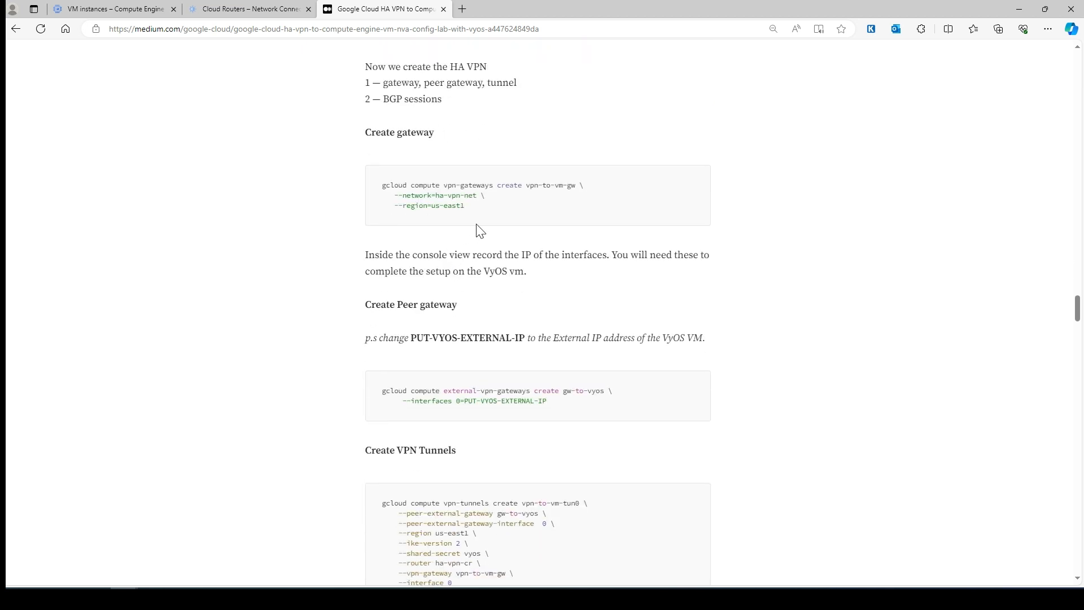
drag(481, 208, 367, 188)
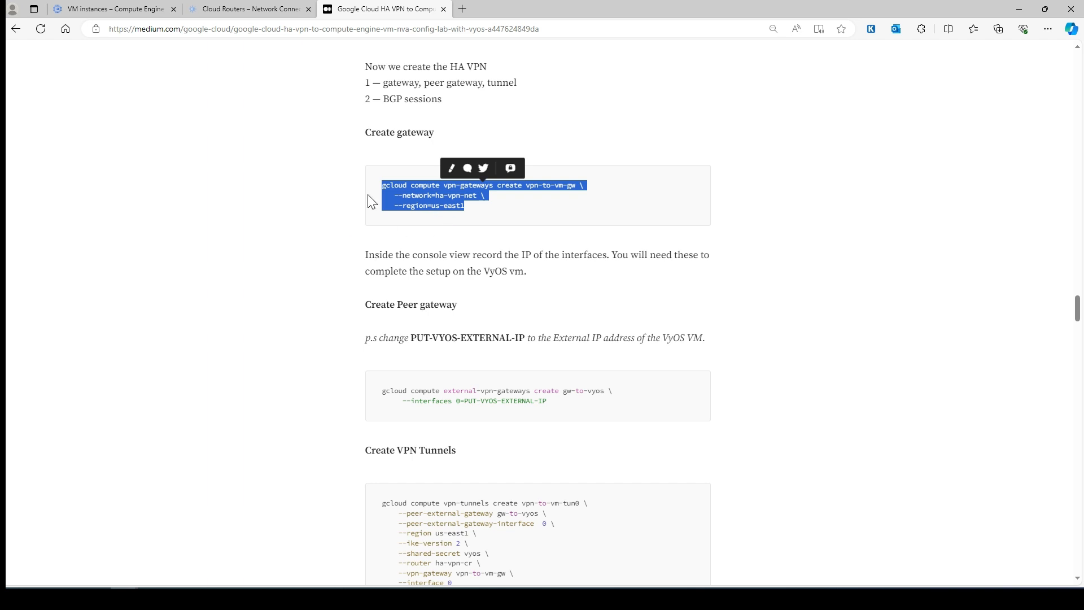
click(528, 223)
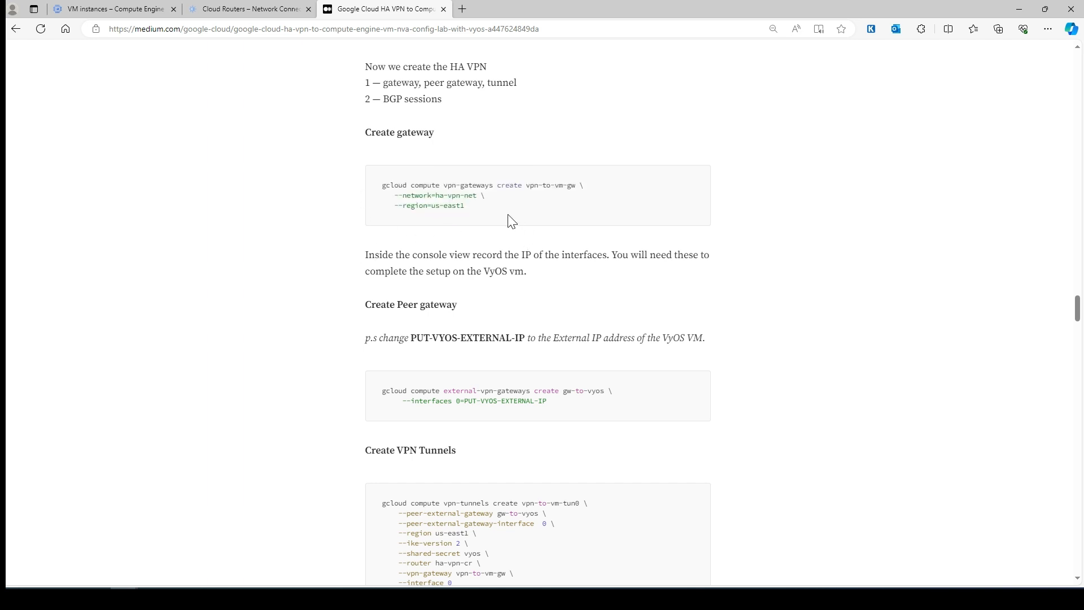
drag(480, 213, 375, 185)
key(ctrl+c)
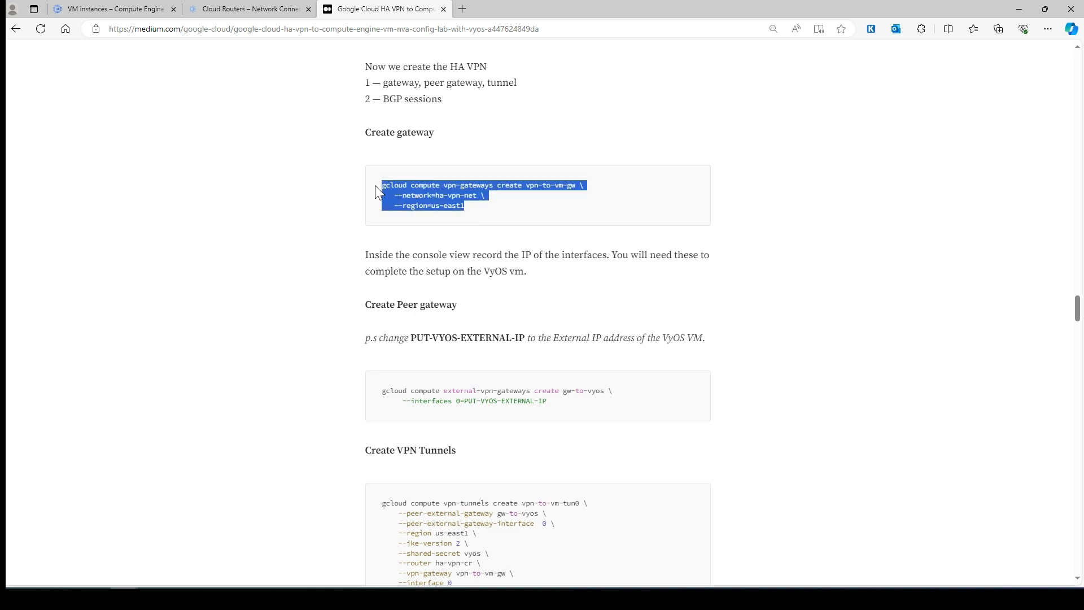
With the console's VPN page open, run the copied command in a cleared Cloud Shell to create vpn-to-vm-gw on ha-vpn-net in us-east1.
click(213, 7)
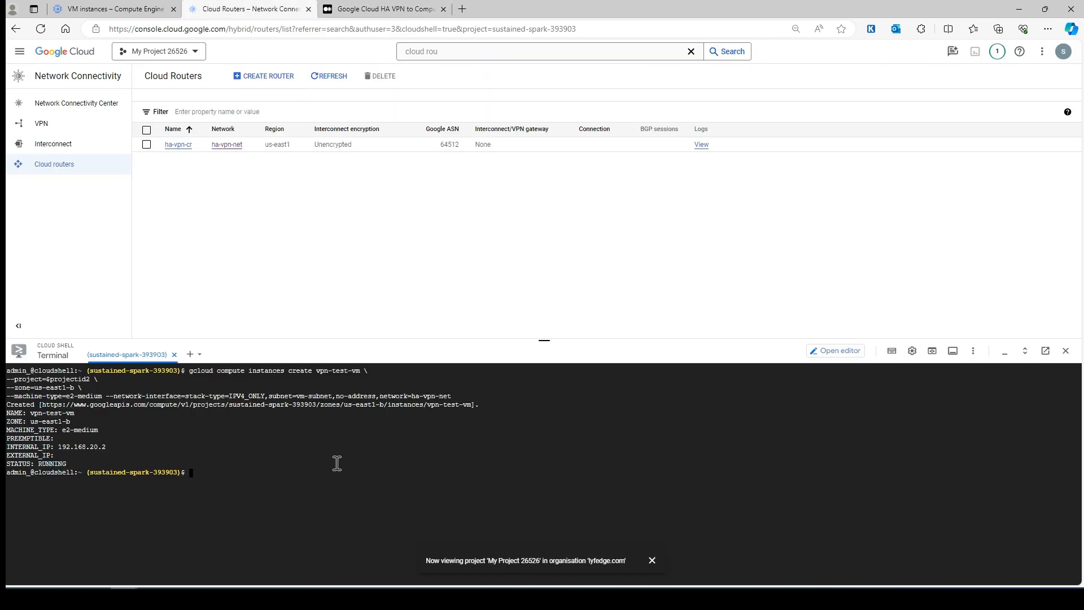
click(332, 456)
key(ctrl+l)
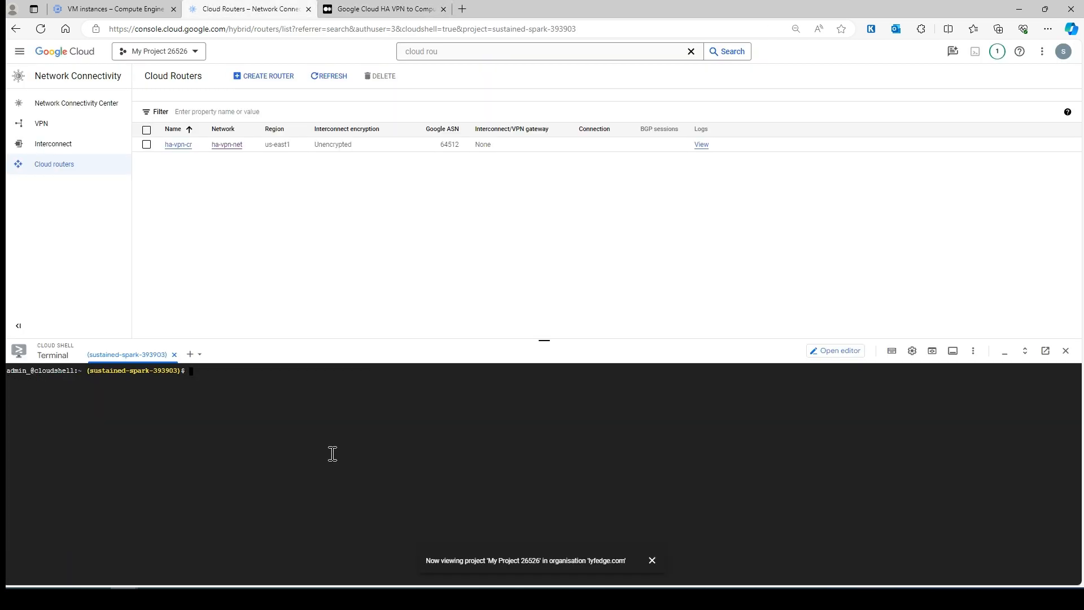
click(70, 126)
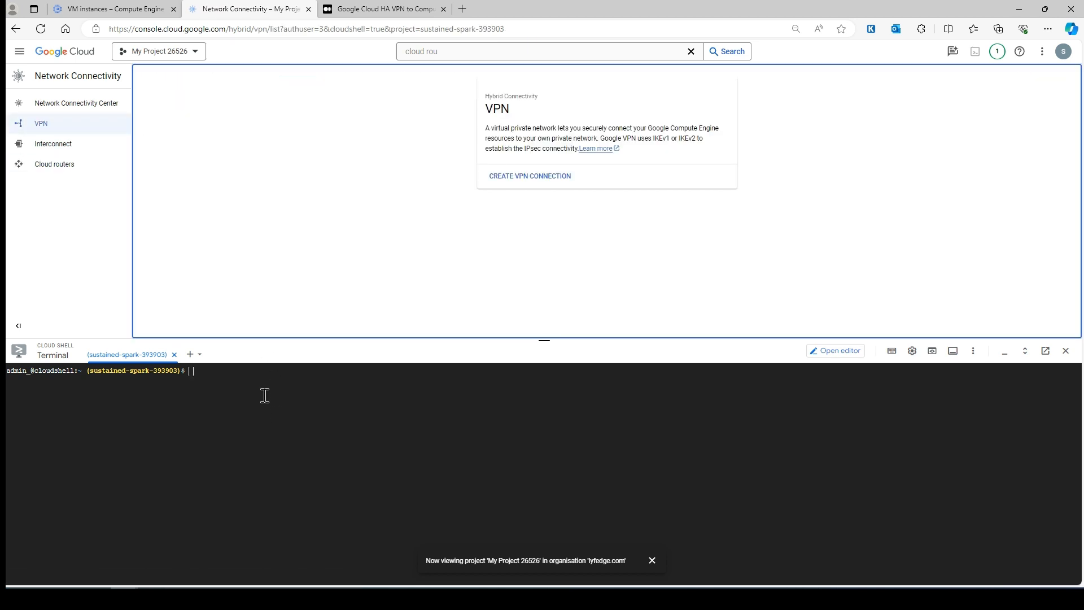
click(263, 395)
key(ctrl+v)
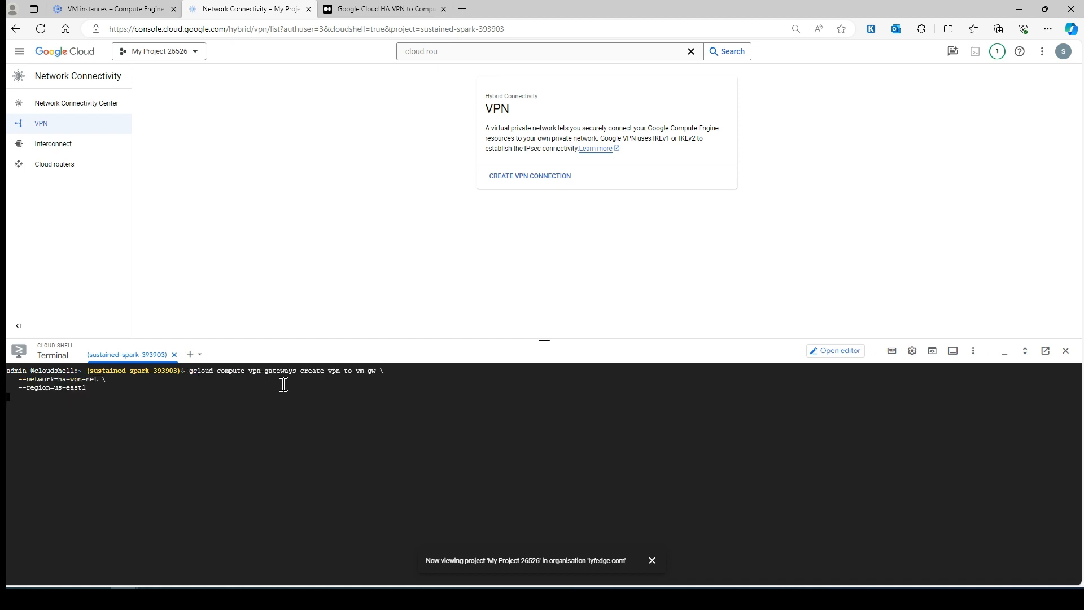
Reload the VPN page and display the list of Cloud VPN gateways.
click(57, 144)
click(57, 130)
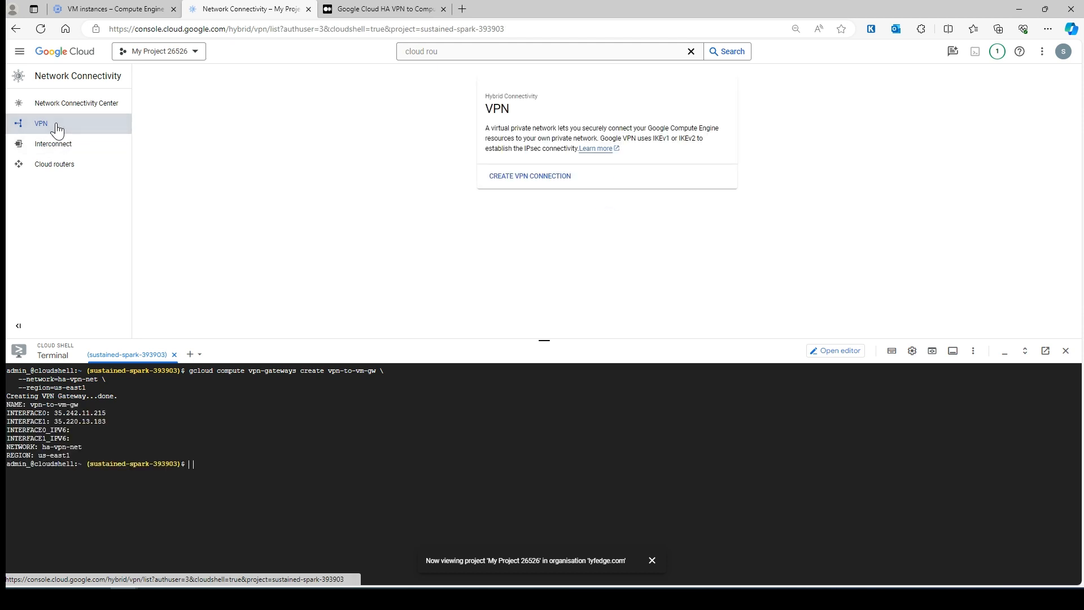
click(58, 130)
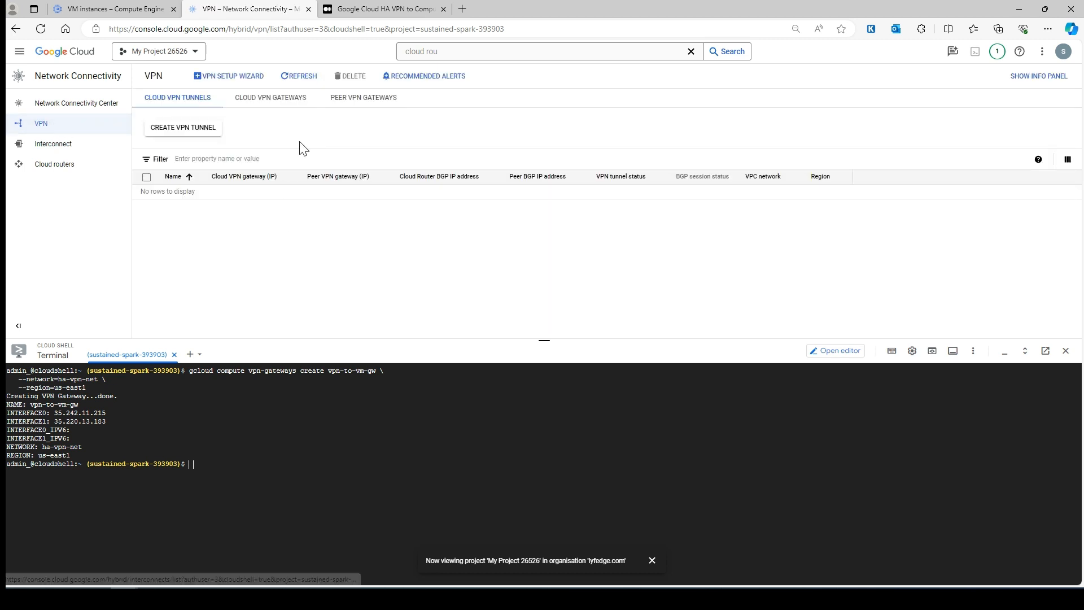
click(271, 99)
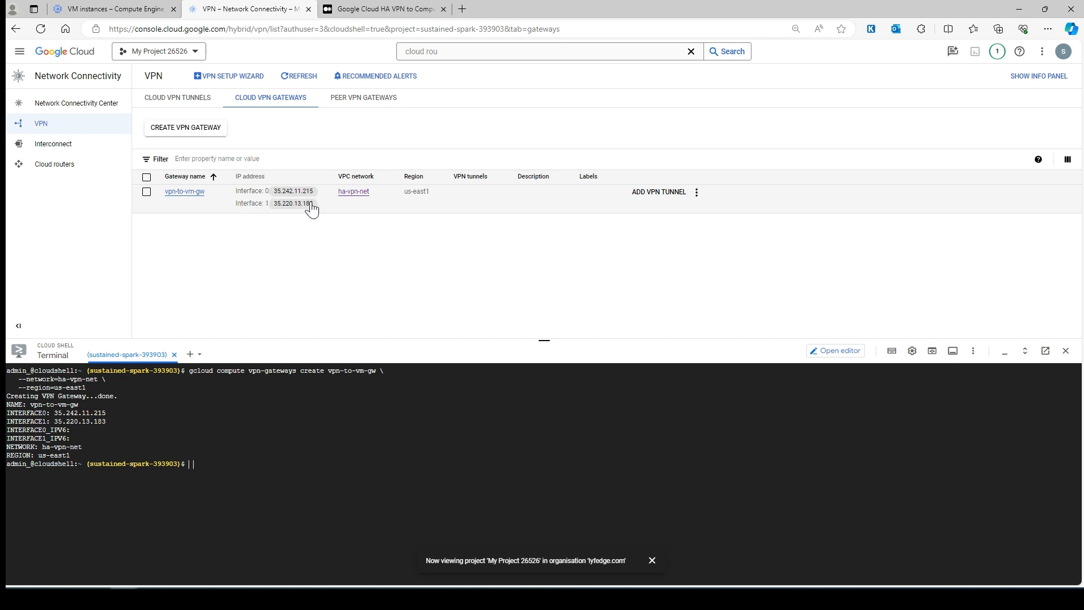
Copy the interface 0 IP address 35.242.11.215 of vpn-to-vm-gw into the Notepad notes below the ssh command.
drag(314, 192, 276, 193)
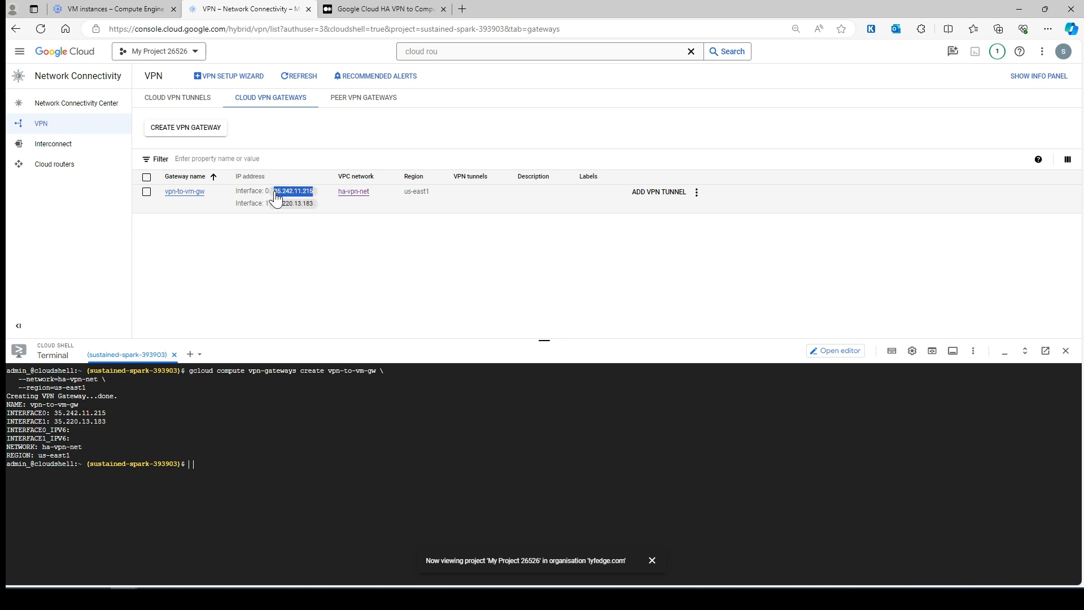
key(ctrl+c)
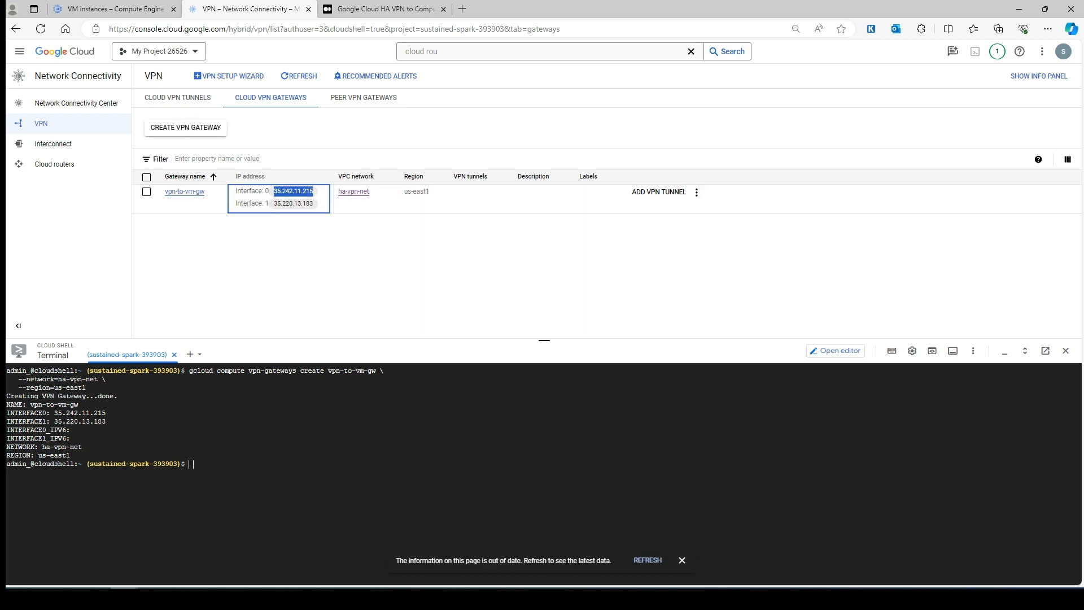
click(290, 599)
click(288, 72)
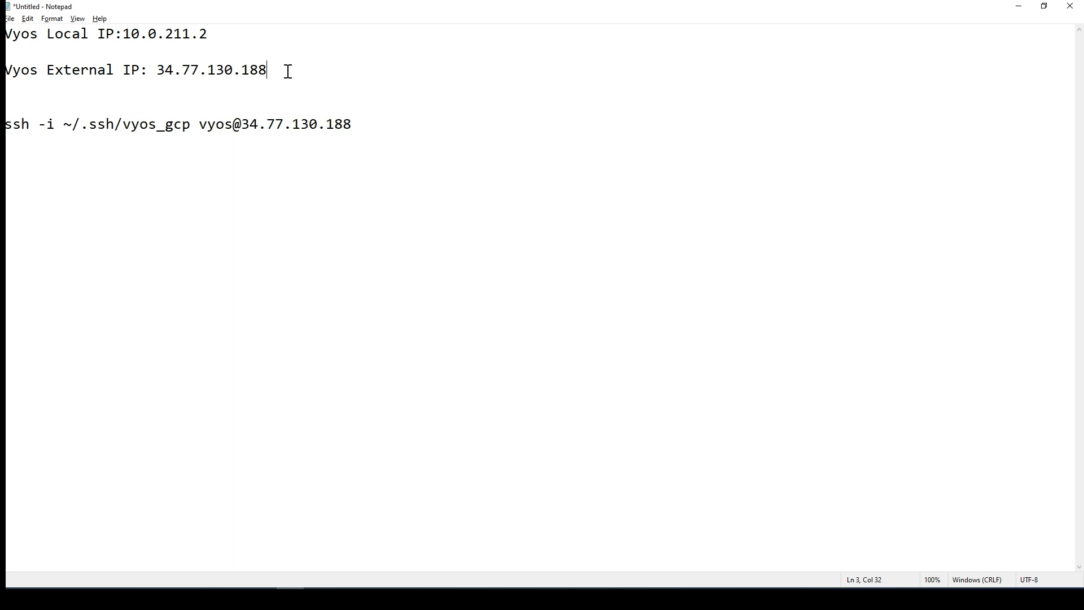
click(392, 117)
key(Return)
key(ctrl+v)
Copy the gateway's interface 1 IP address 35.220.13.183 from the console into Notepad, below the interface 0 address.
key(alt+Tab)
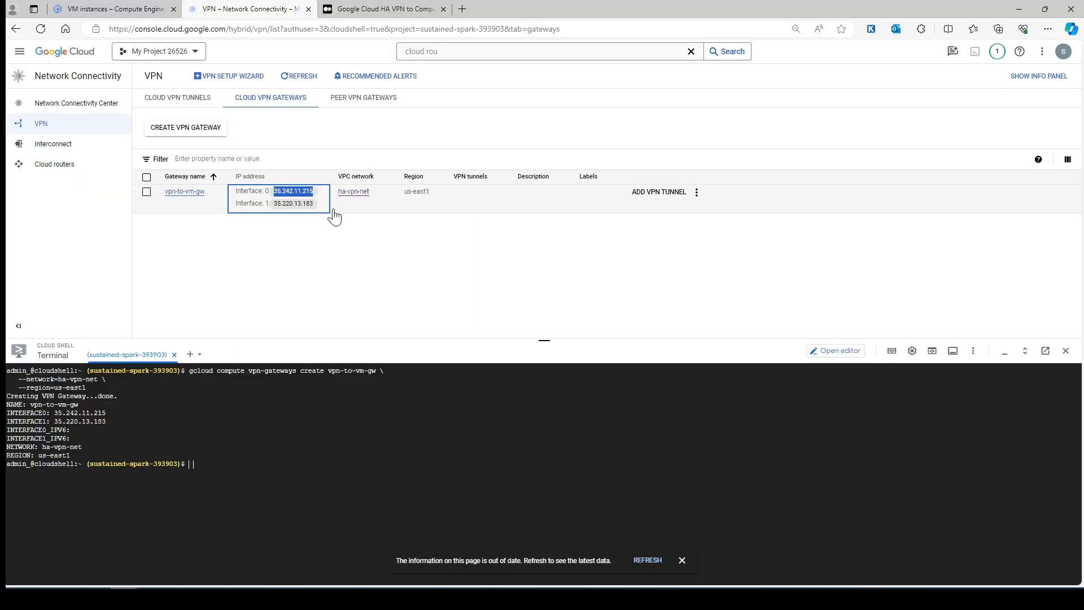
drag(328, 212, 272, 215)
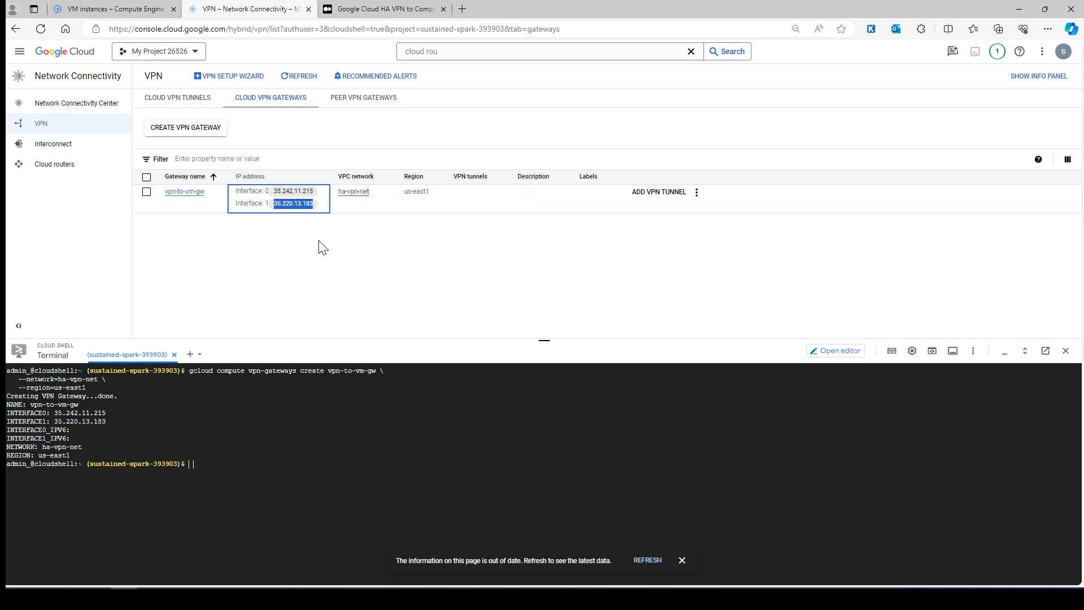
key(alt+Tab)
key(Return)
key(Return)
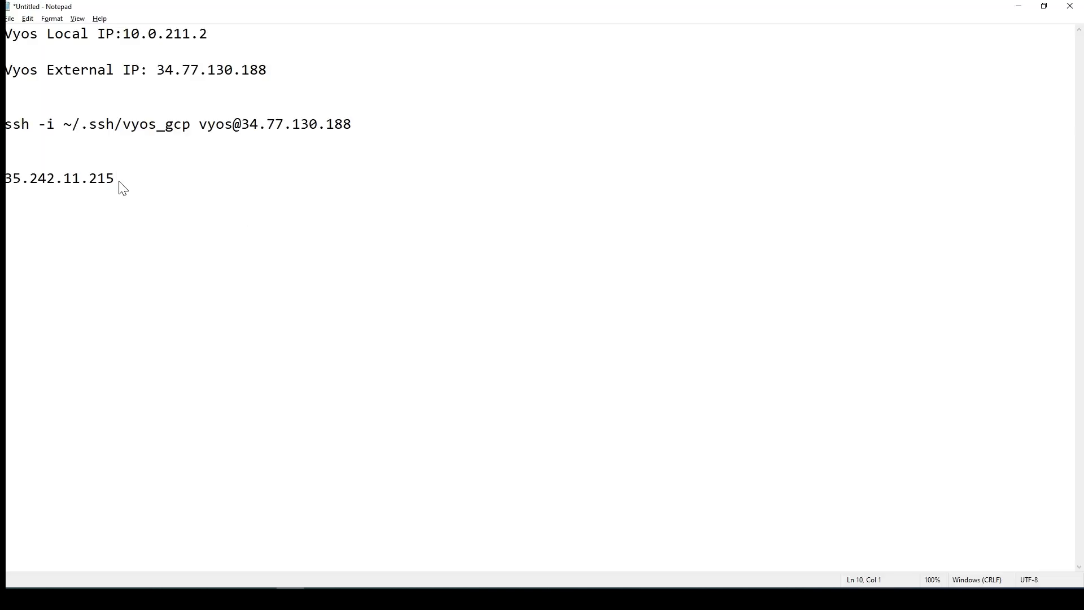
key(ctrl+v)
Label the two gateway addresses in the notes as interface0 and interface1, and minimize Notepad.
click(187, 177)
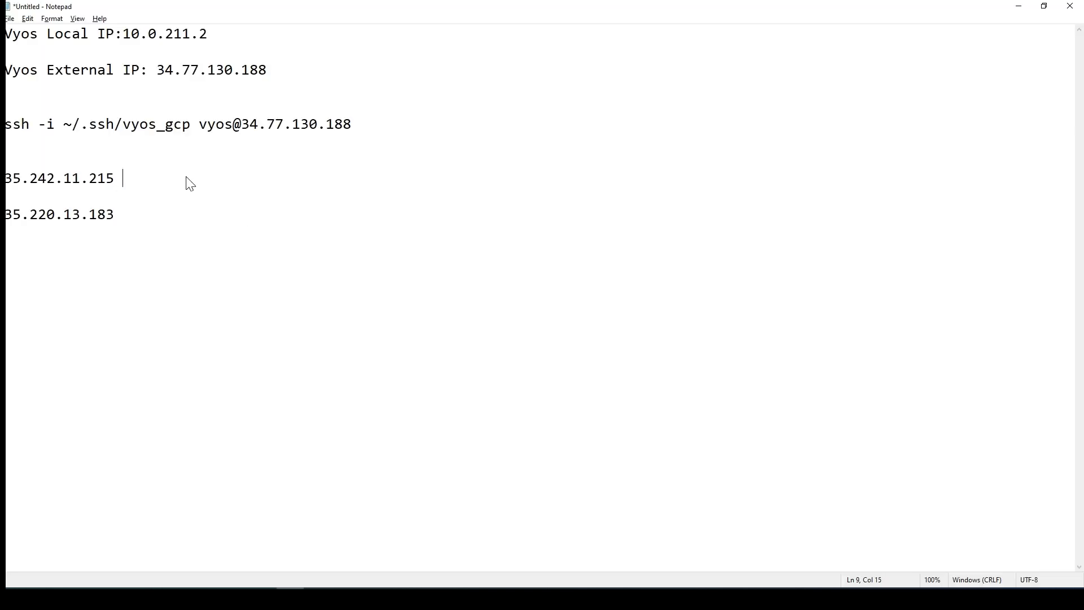
text(interfad)
key(BackSpace)
text(ce0)
key(Down)
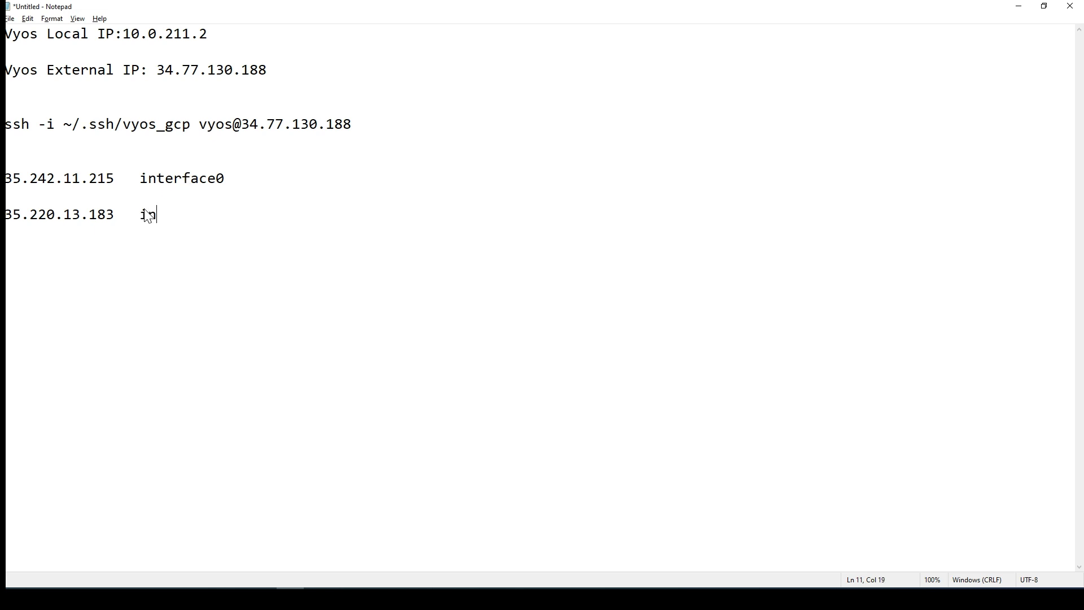
text(terface1)
click(1020, 6)
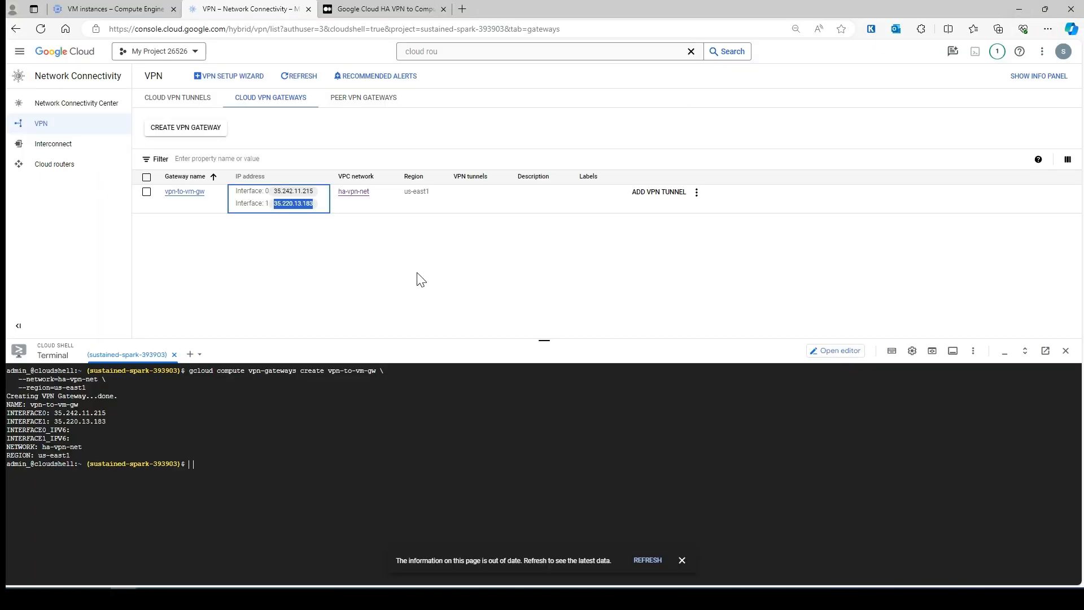
Copy the gcloud command that creates the external VPN gateway gw-to-vyos from the article's Create Peer gateway section.
click(370, 9)
scroll(500, 348, down, 2)
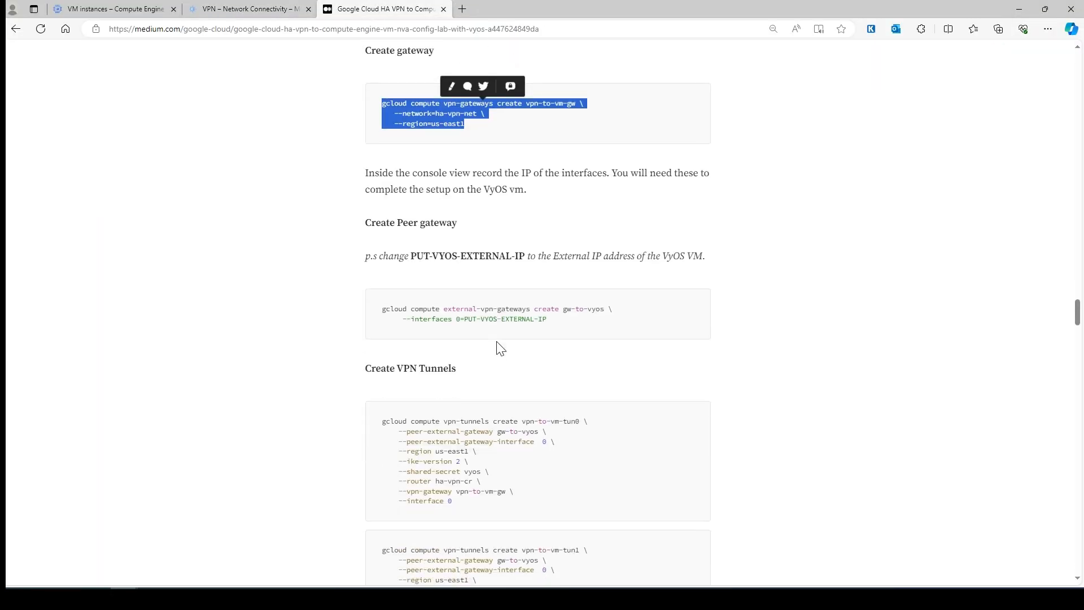
scroll(500, 347, up, 2)
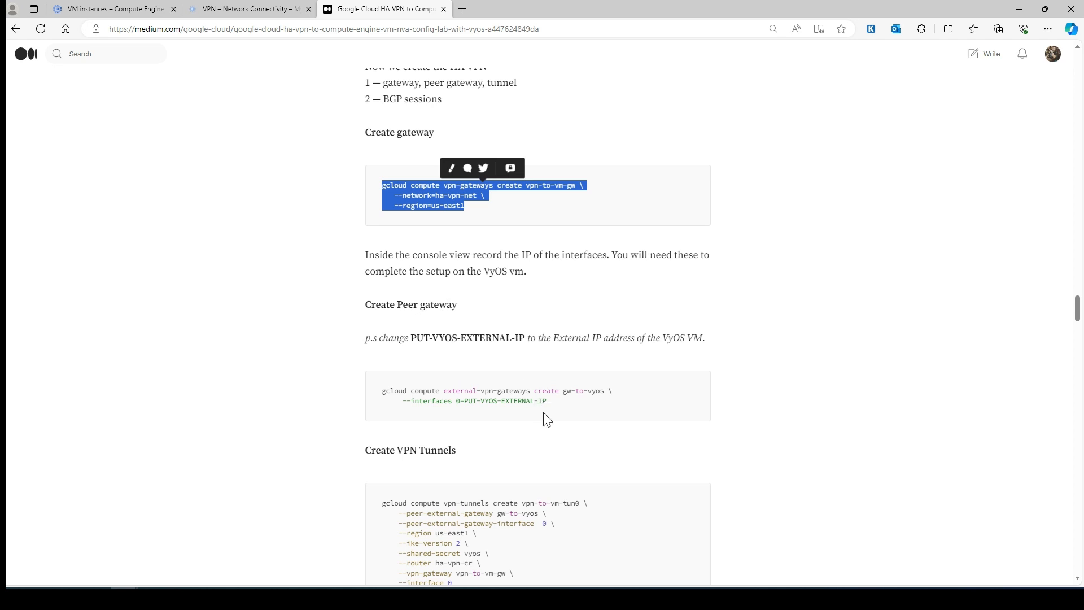
drag(547, 405, 377, 389)
key(ctrl+c)
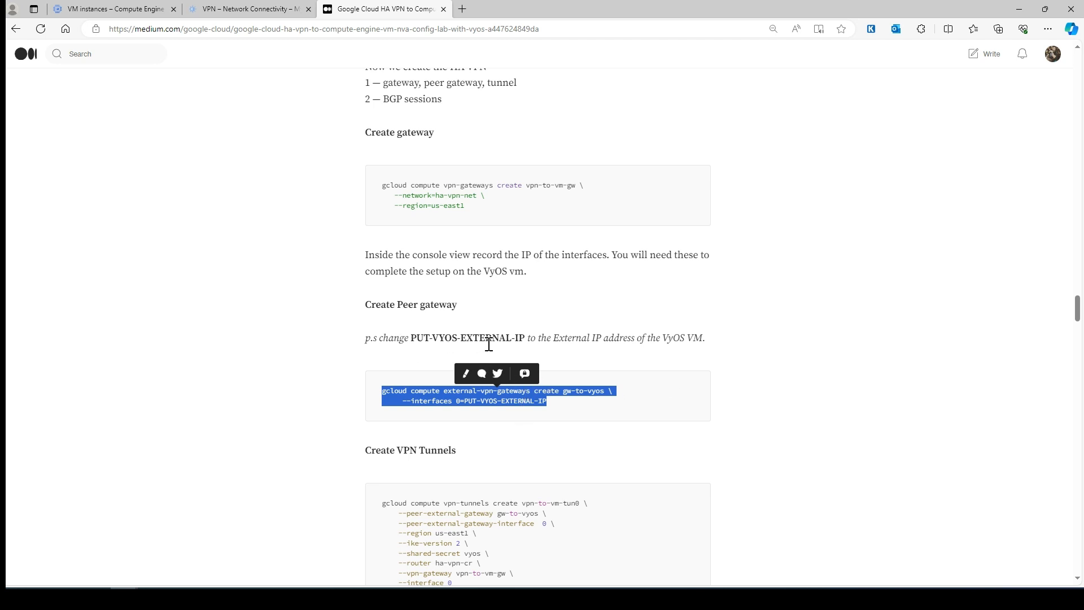
Paste the gw-to-vyos command below the addresses in Notepad and replace PUT-VYOS-EXTERNAL-IP with the VyOS external IP 34.77.130.188.
key(alt+Tab)
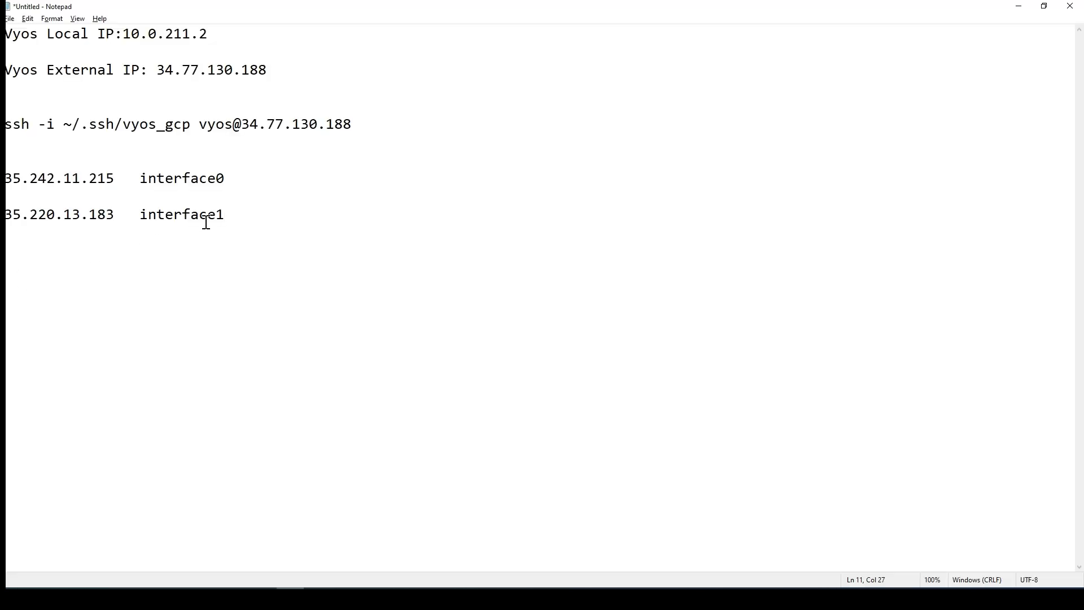
key(Return)
key(ctrl+v)
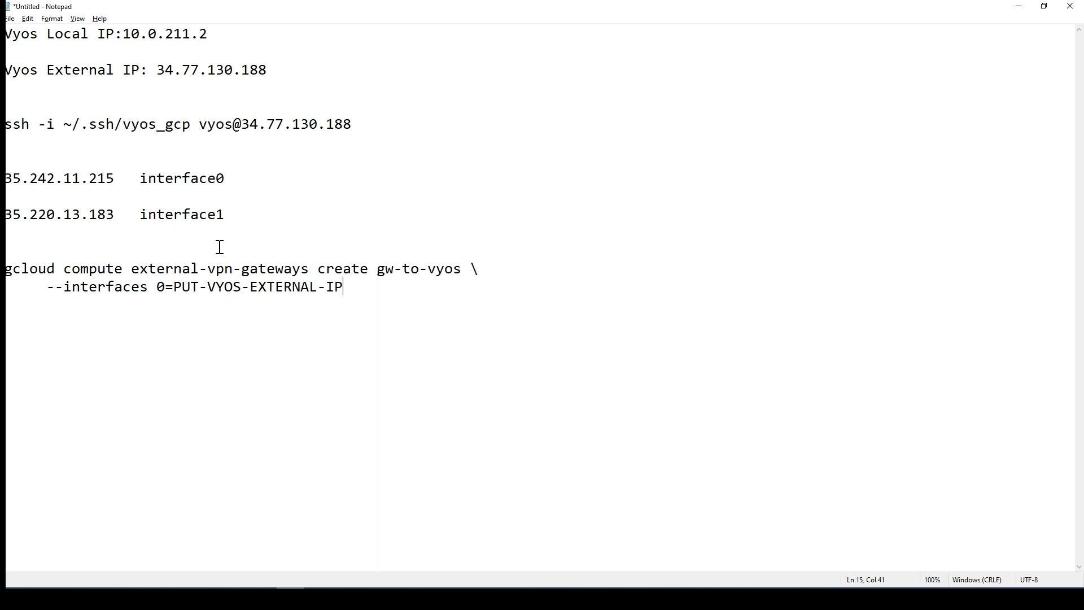
drag(268, 70, 161, 66)
key(ctrl+c)
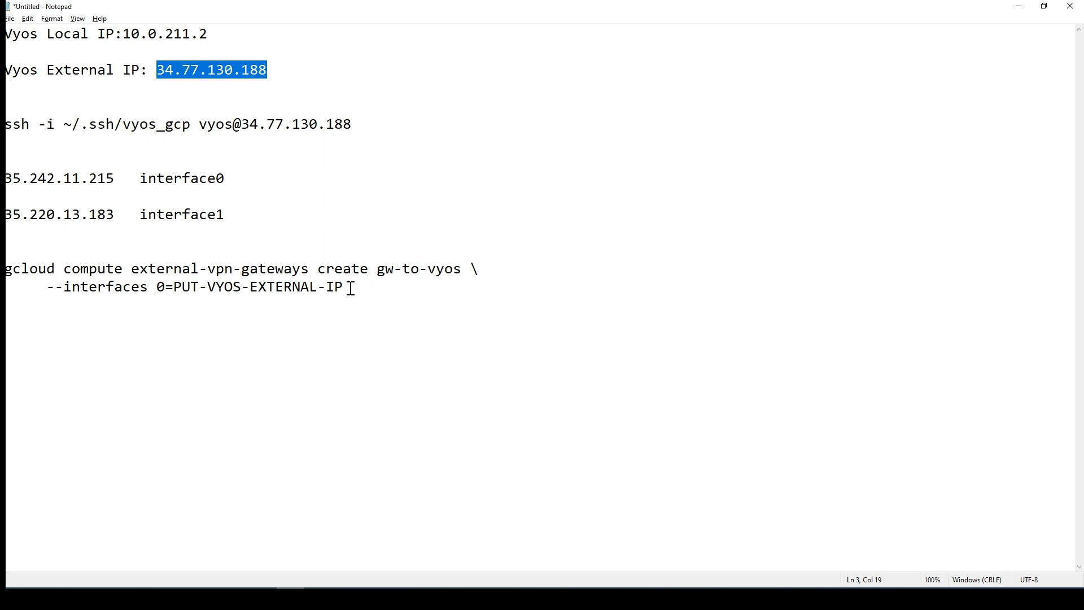
drag(351, 288, 179, 289)
key(ctrl+v)
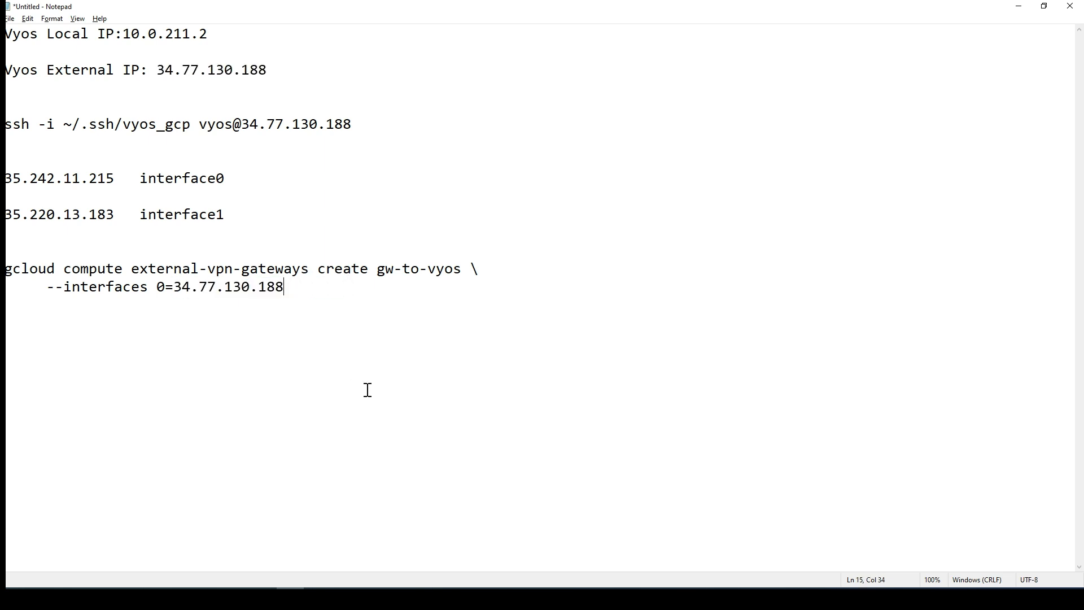
Run the edited command from Notepad in a cleared Cloud Shell to create the external VPN gateway gw-to-vyos with interface 0=34.77.130.188.
drag(302, 291, 8, 265)
key(ctrl+c)
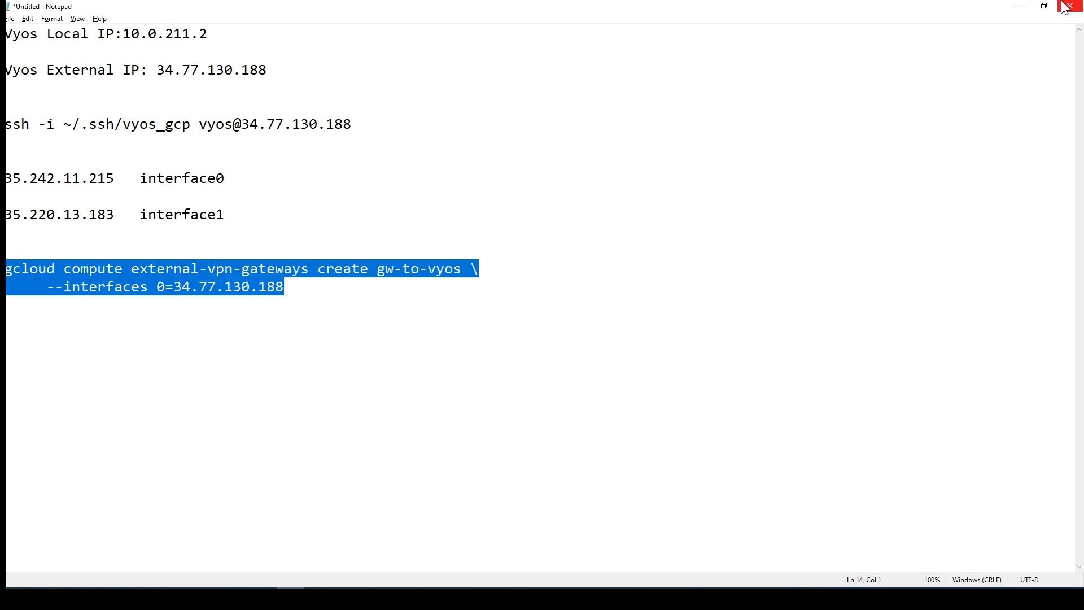
click(1020, 6)
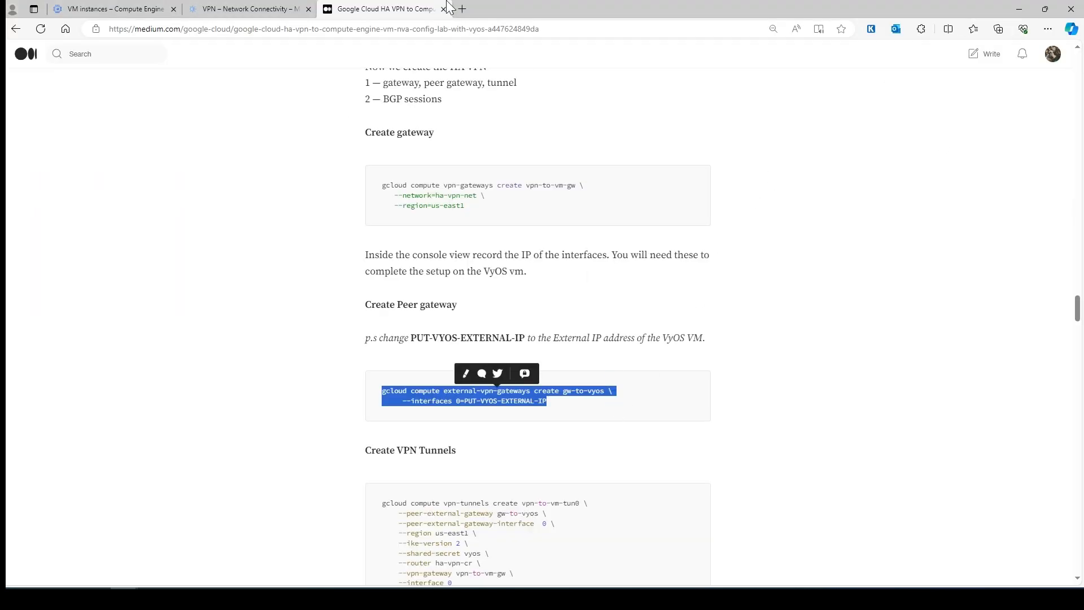
click(248, 8)
click(415, 456)
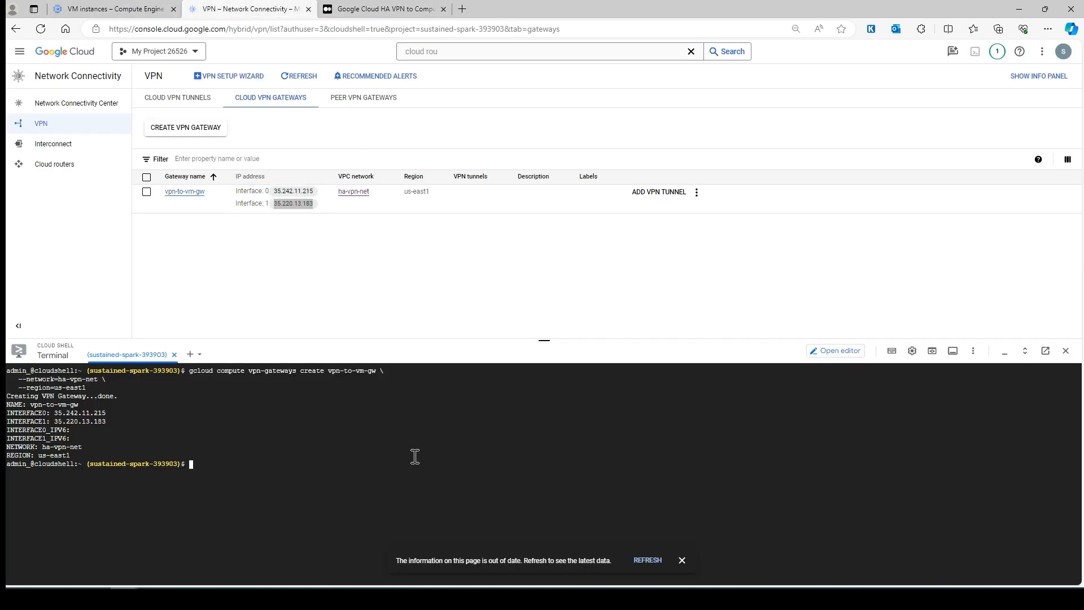
key(ctrl+l)
key(ctrl+v)
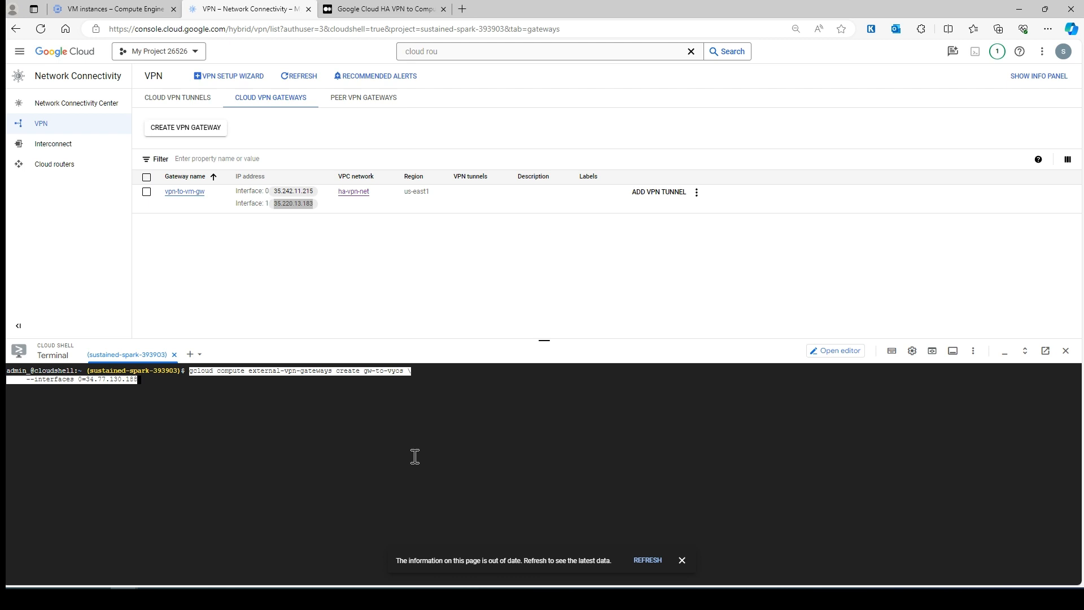
key(alt+Tab)
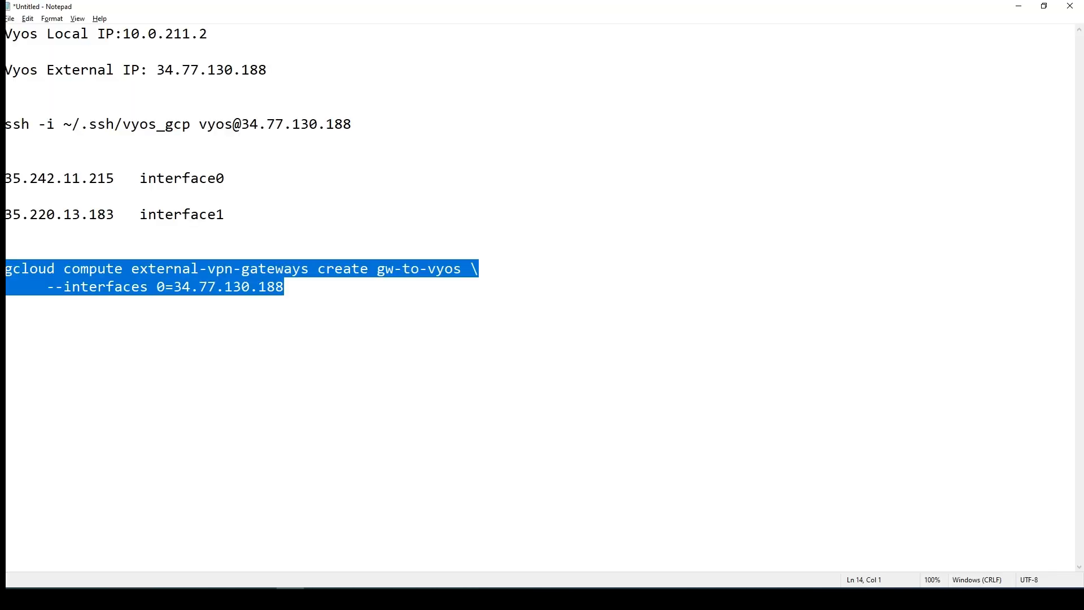
key(alt+Tab)
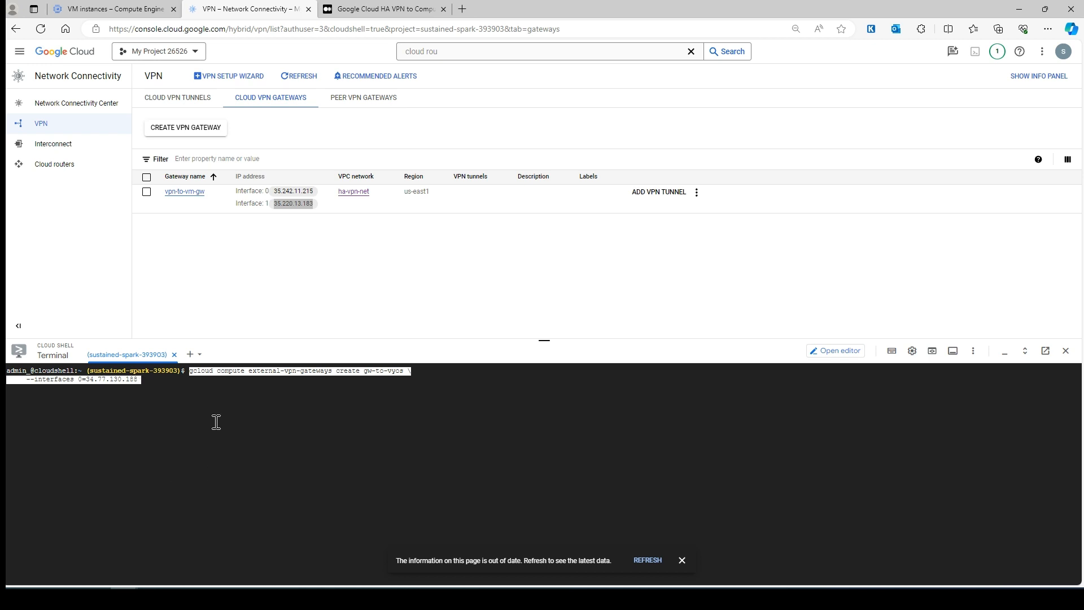
key(Return)
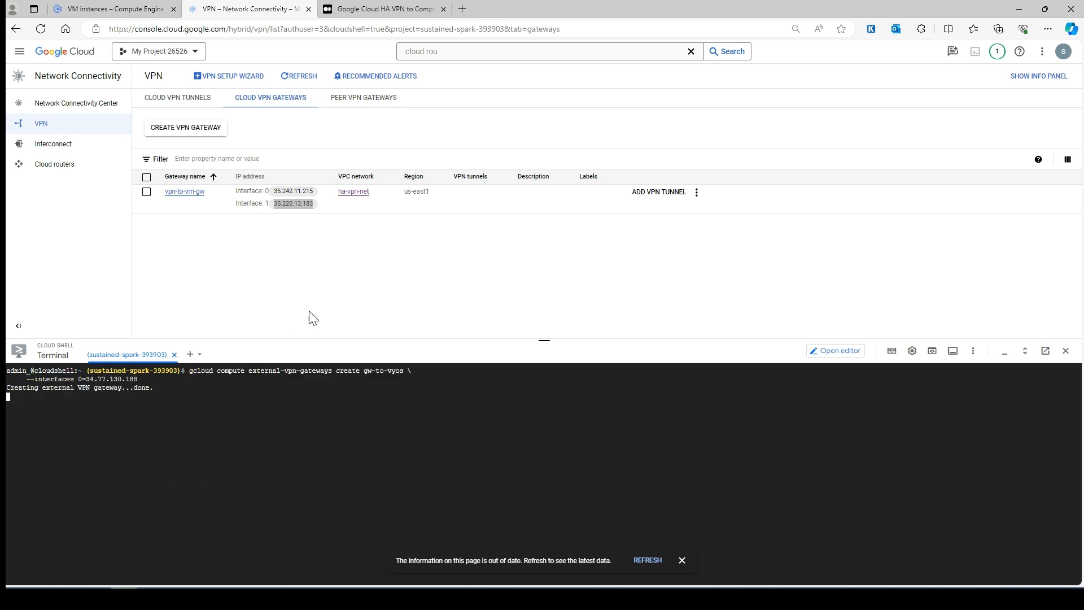
Refresh the VPN data to examine the peer VPN gateway gw-to-vyos, and review the network diagram in Microsoft Whiteboard.
click(372, 98)
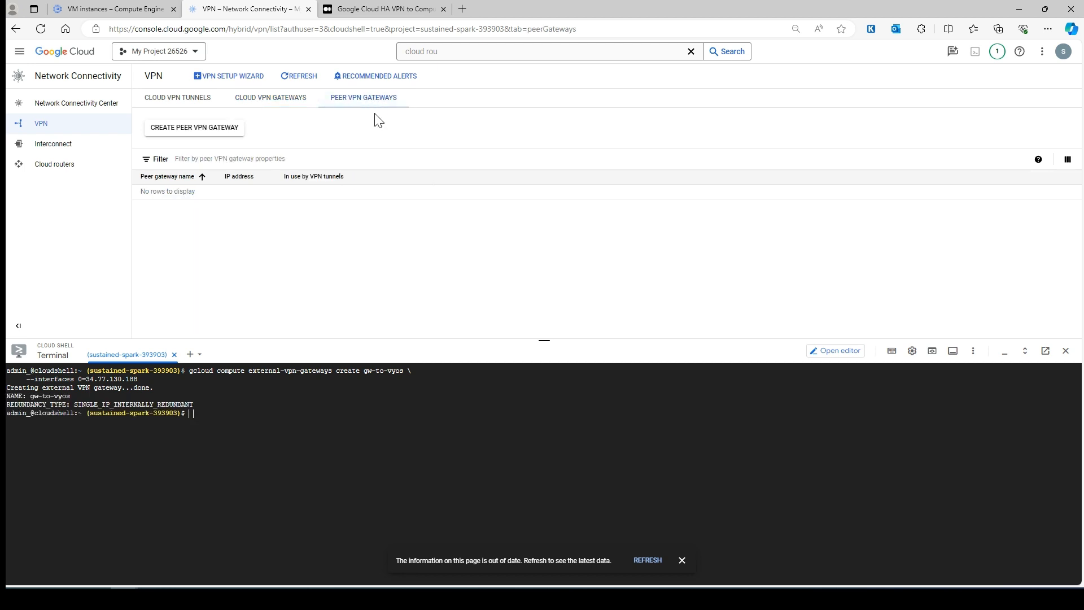
click(260, 97)
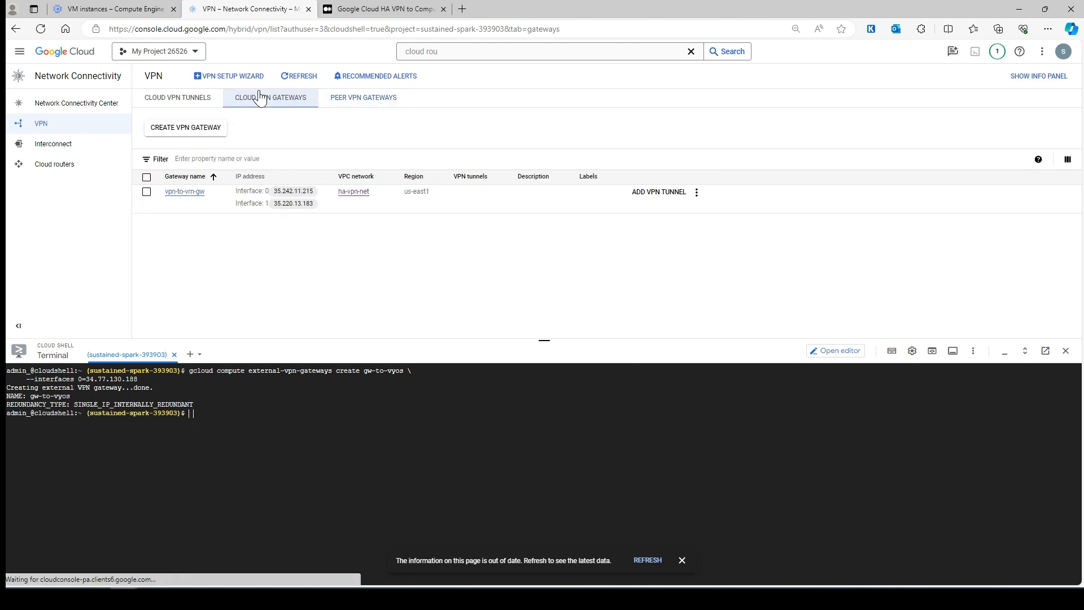
click(183, 98)
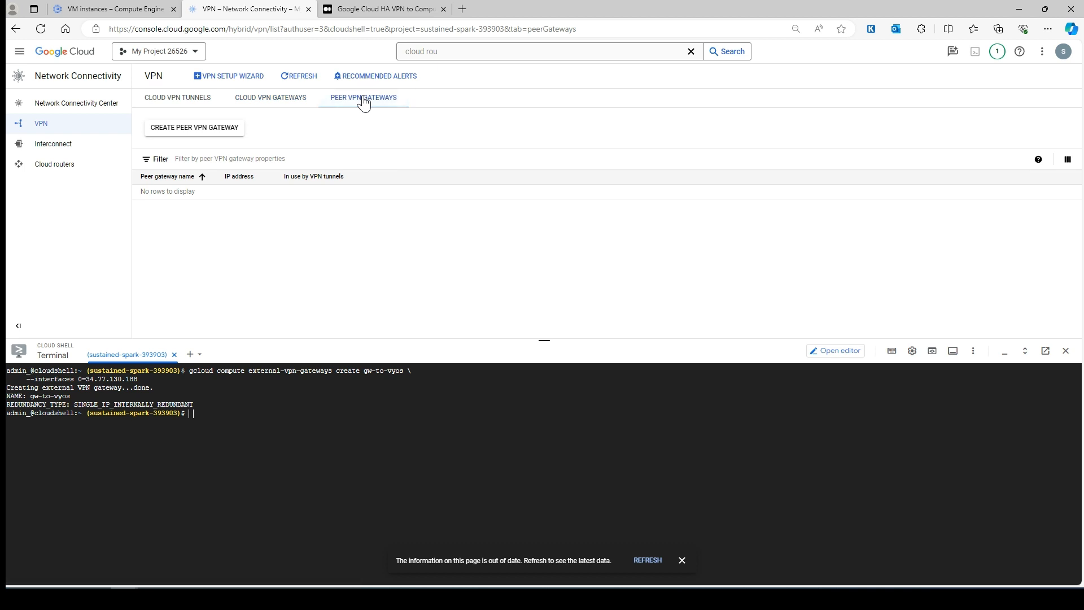
click(282, 100)
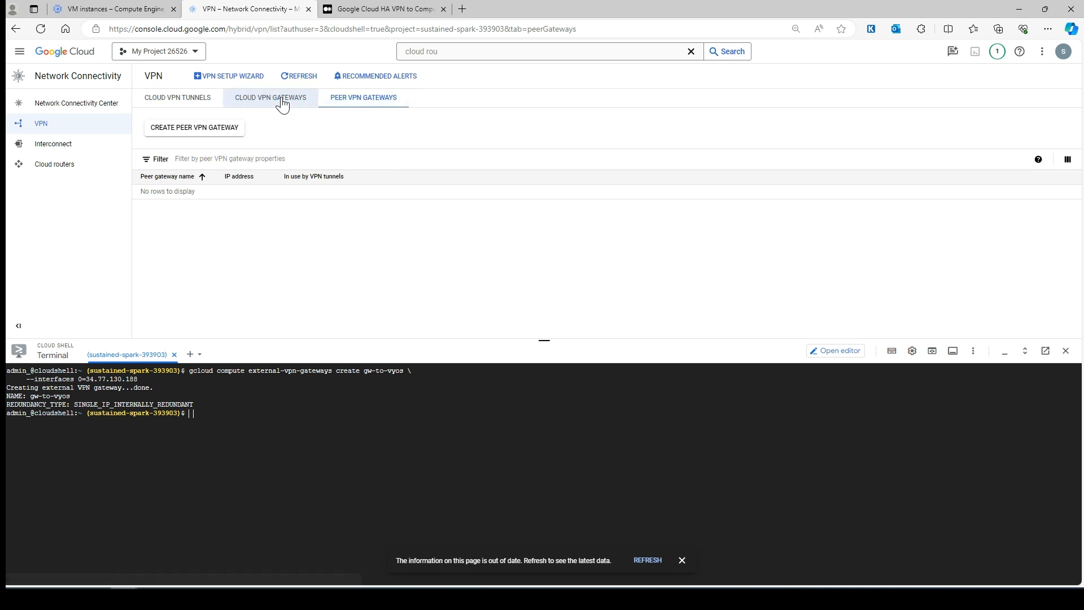
click(299, 76)
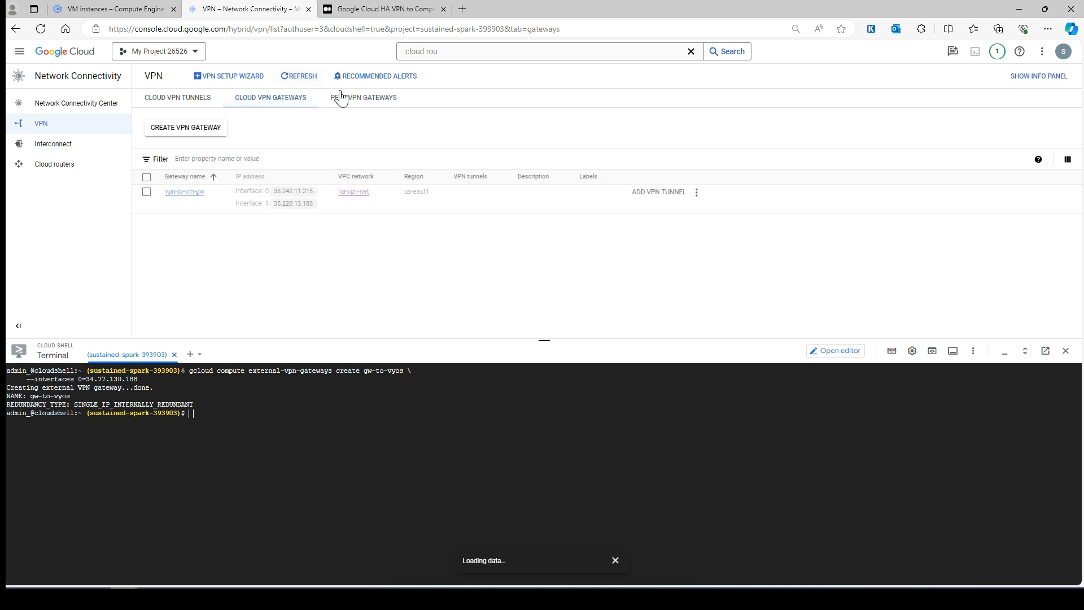
click(354, 102)
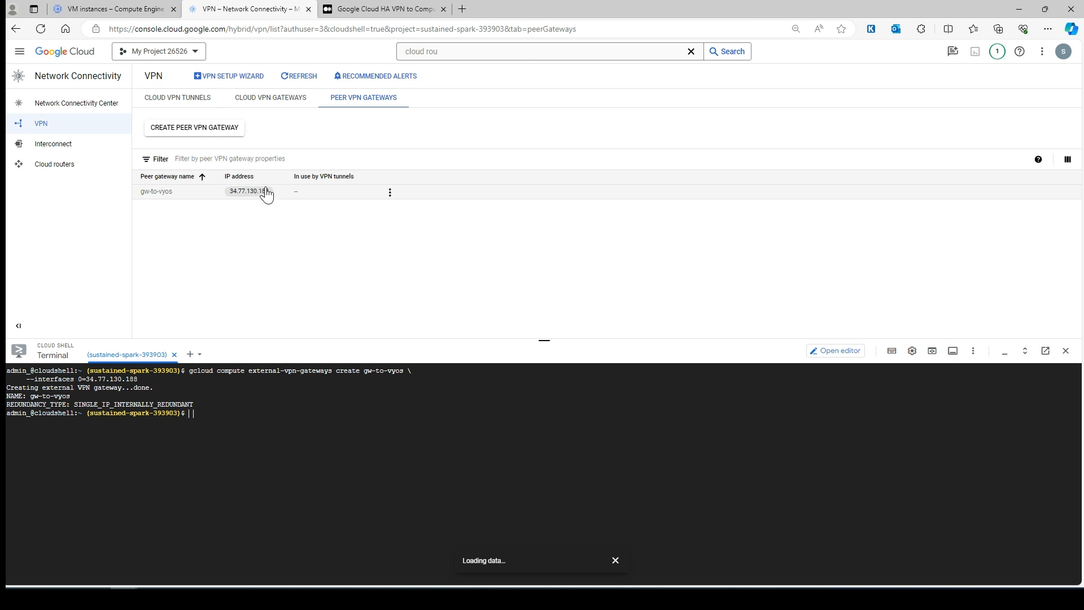
click(236, 597)
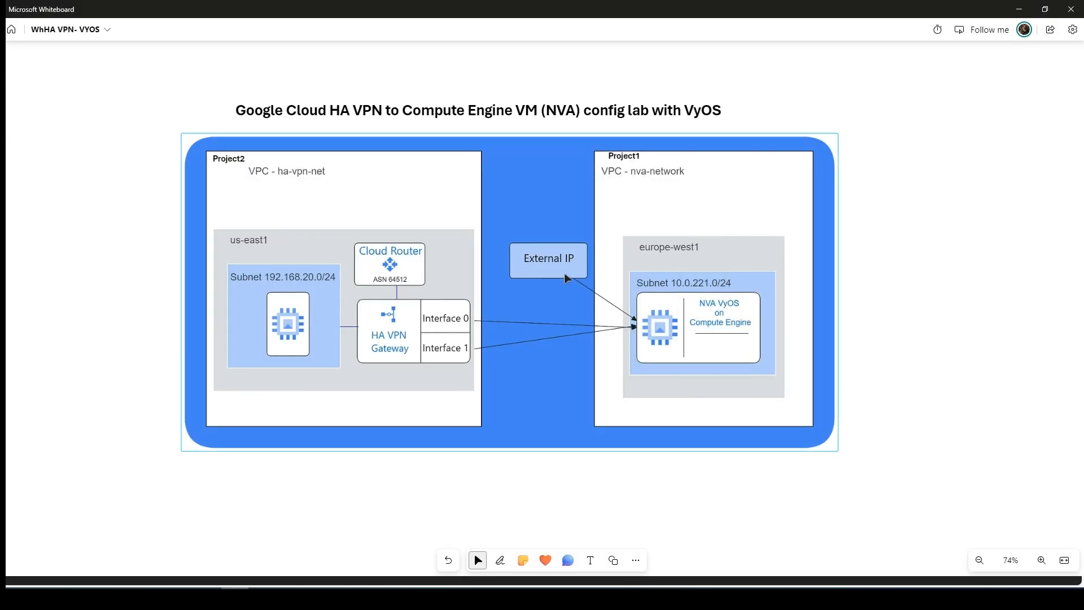
click(1020, 13)
Select the gcloud command for tunnel vpn-to-vm-tun0 in the article's Create VPN Tunnels section.
click(370, 9)
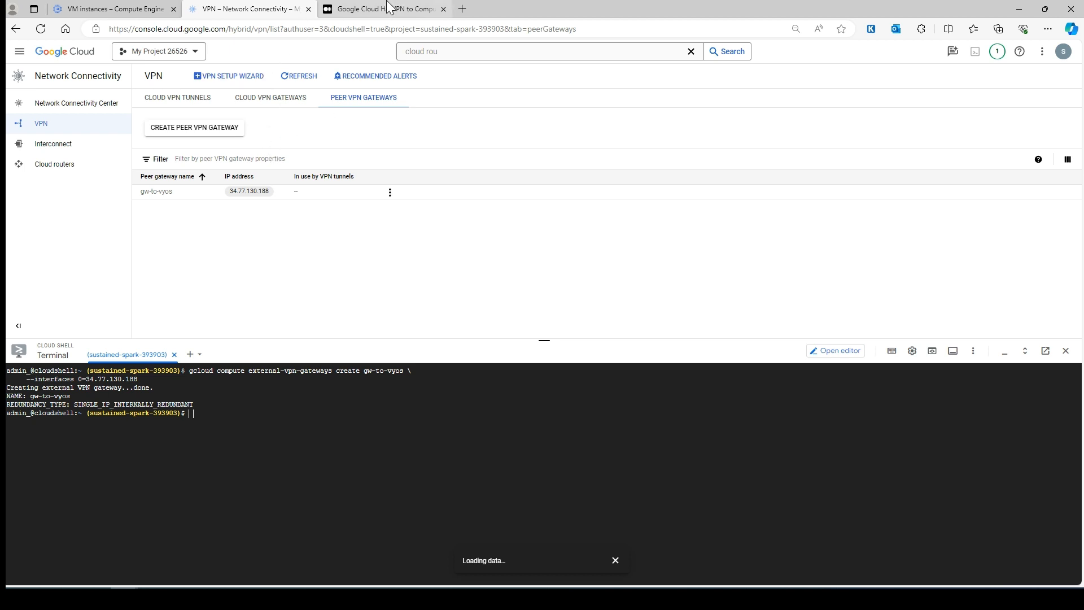
scroll(474, 202, down, 6)
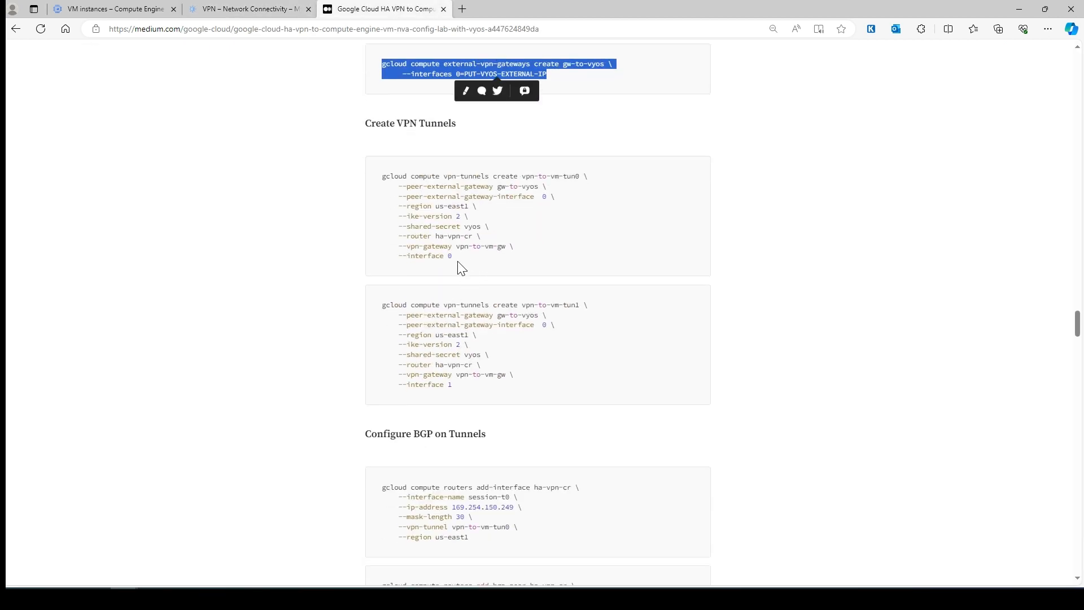
drag(456, 258, 357, 185)
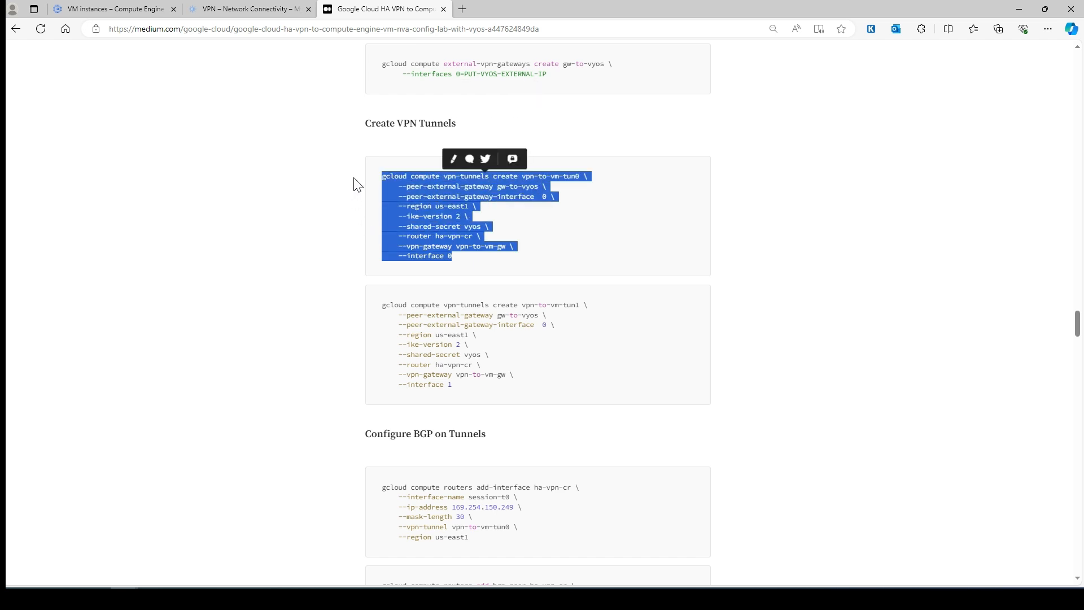
click(249, 9)
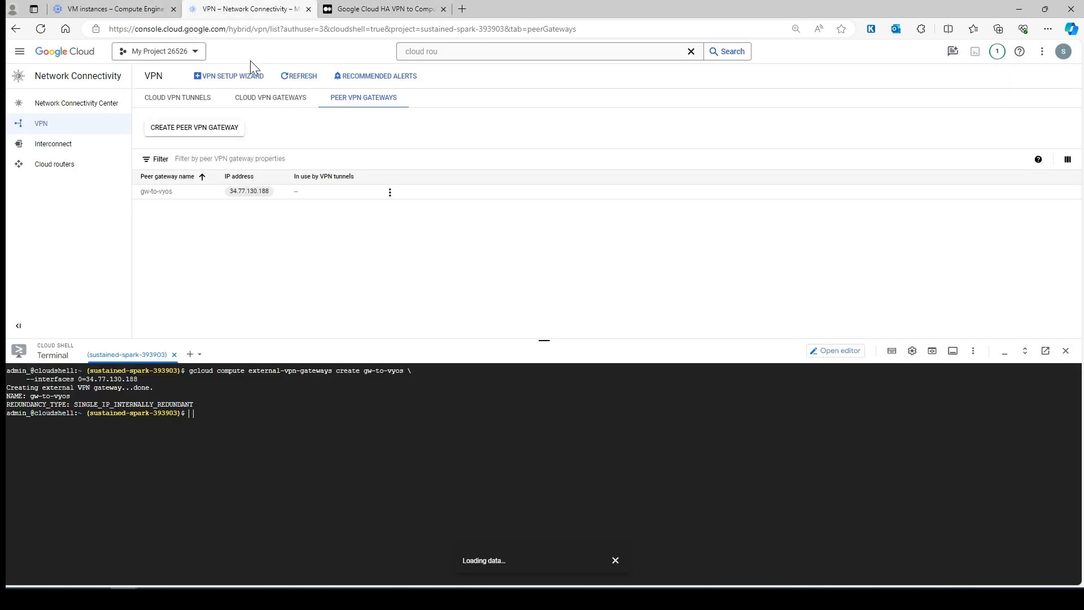
click(307, 419)
key(ctrl+l)
key(ctrl+v)
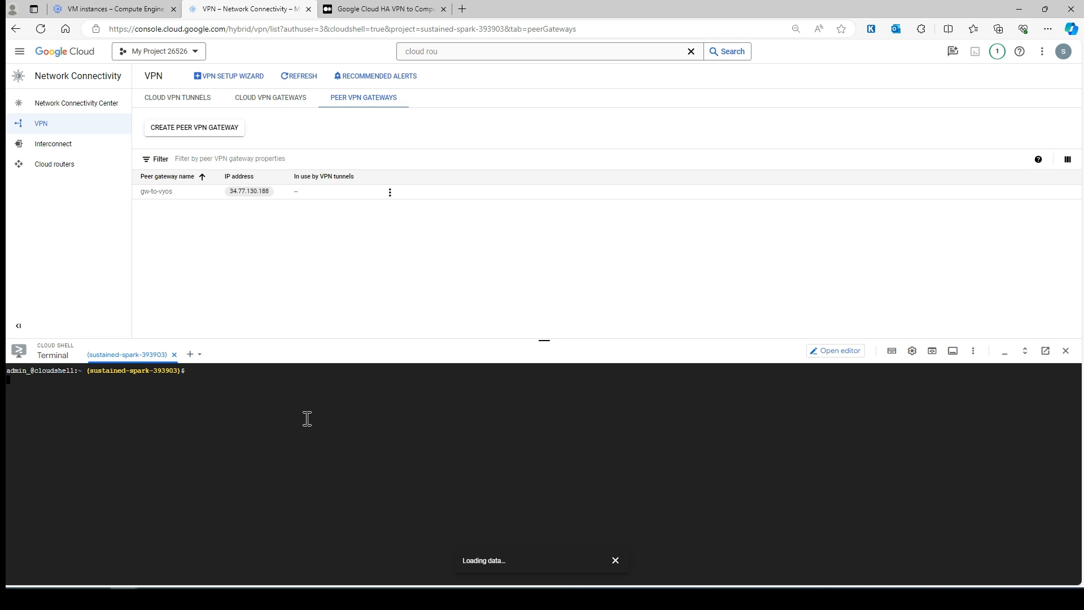
Copy the article's vpn-to-vm-tun0 command, including its shared secret, and run it in a cleared Cloud Shell to create the tunnel on interface 0.
click(395, 10)
right_click(421, 199)
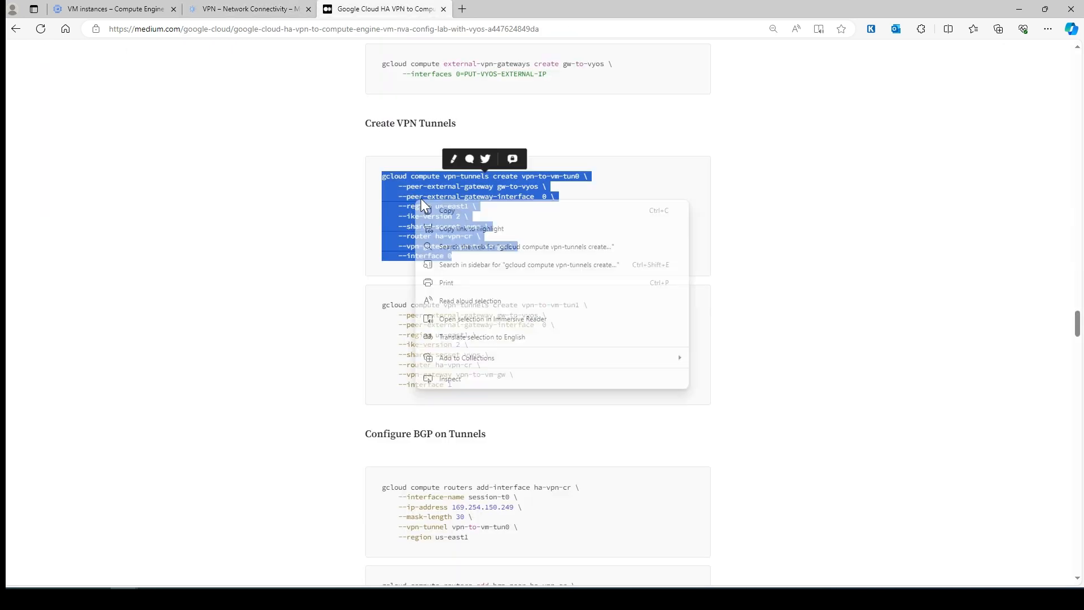
click(446, 211)
click(249, 9)
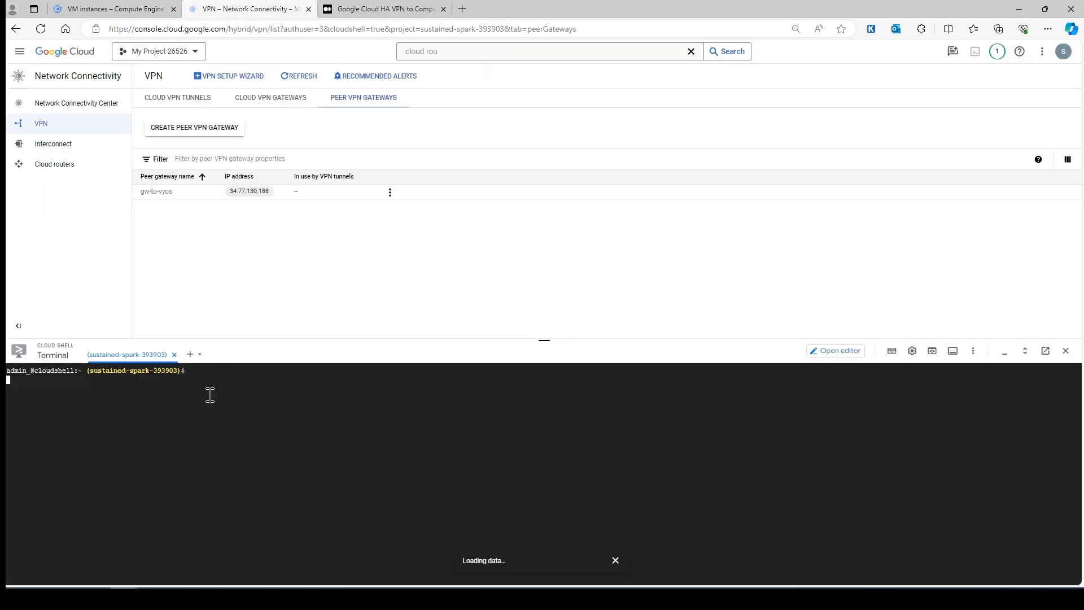
key(ctrl+c)
key(ctrl+c)
key(ctrl+l)
key(ctrl+v)
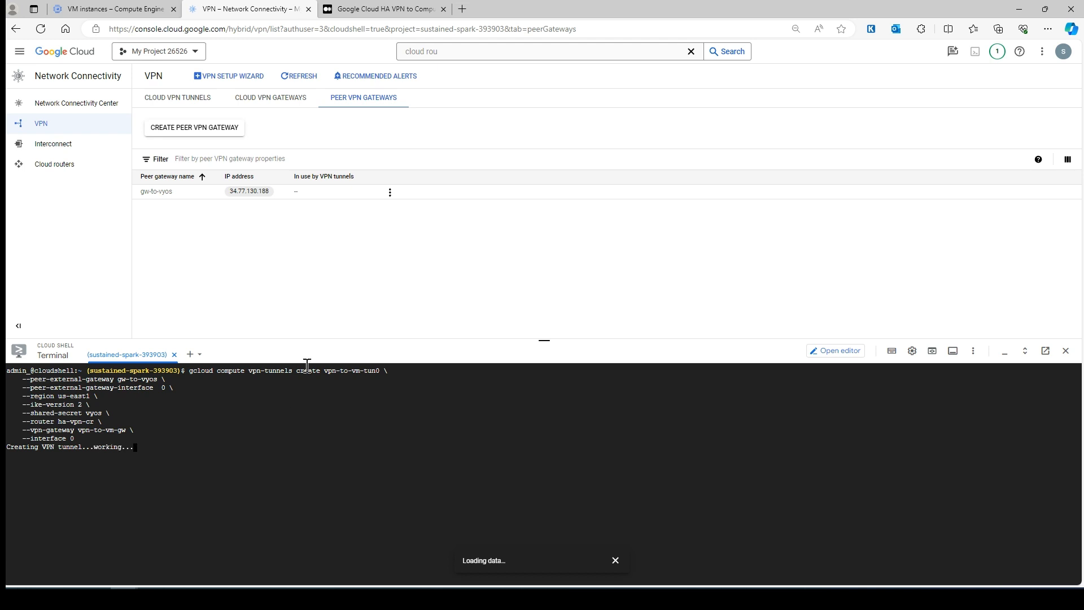
Copy the article's vpn-to-vm-tun1 command, including its shared secret, and run it in Cloud Shell to create the tunnel on interface 1.
click(411, 10)
scroll(467, 334, down, 2)
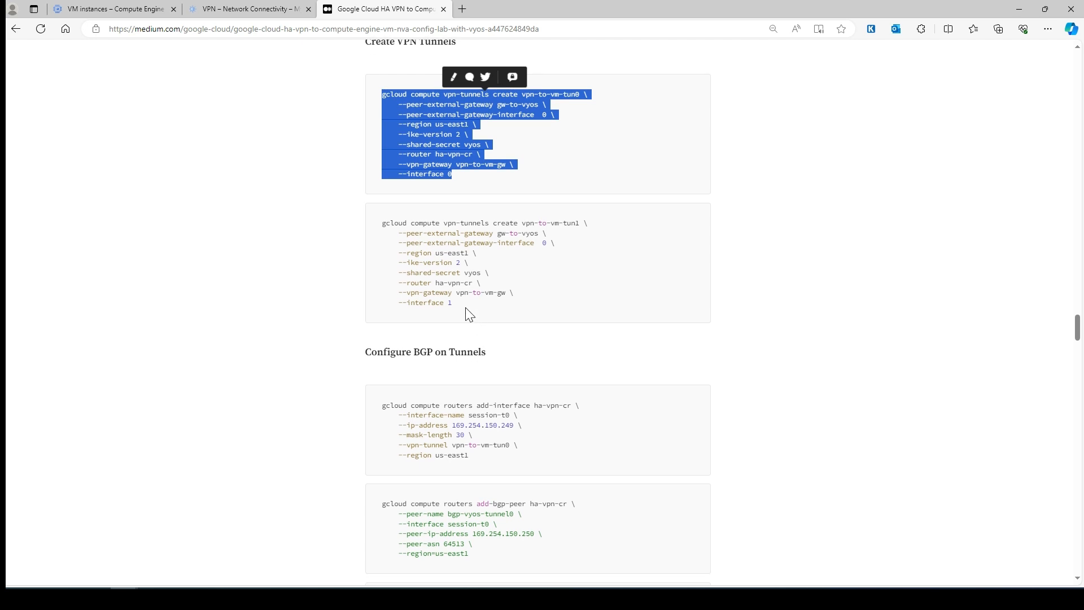
drag(467, 314, 356, 229)
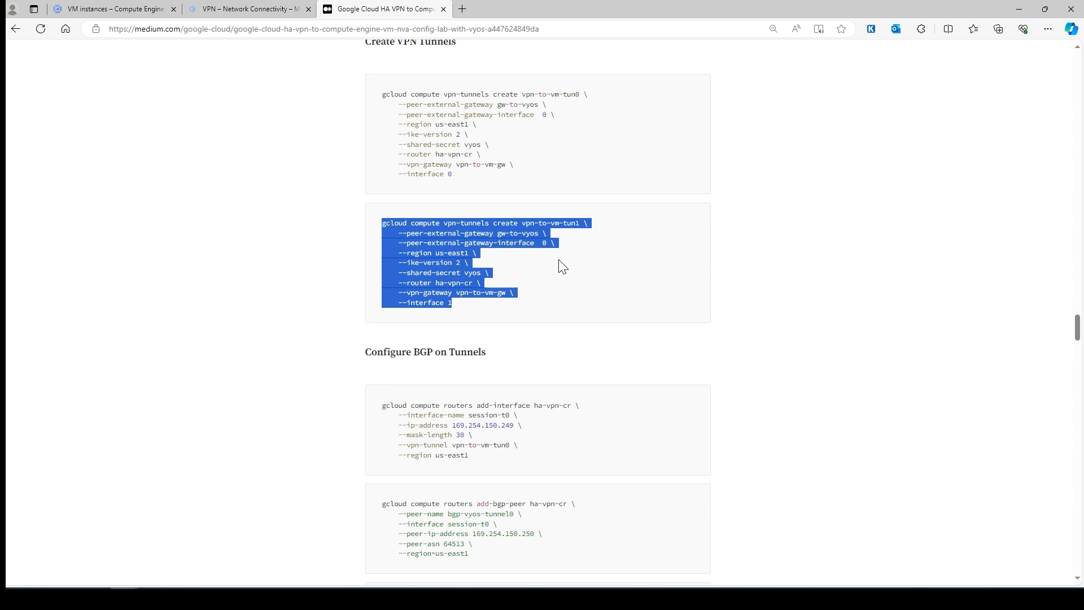
click(563, 306)
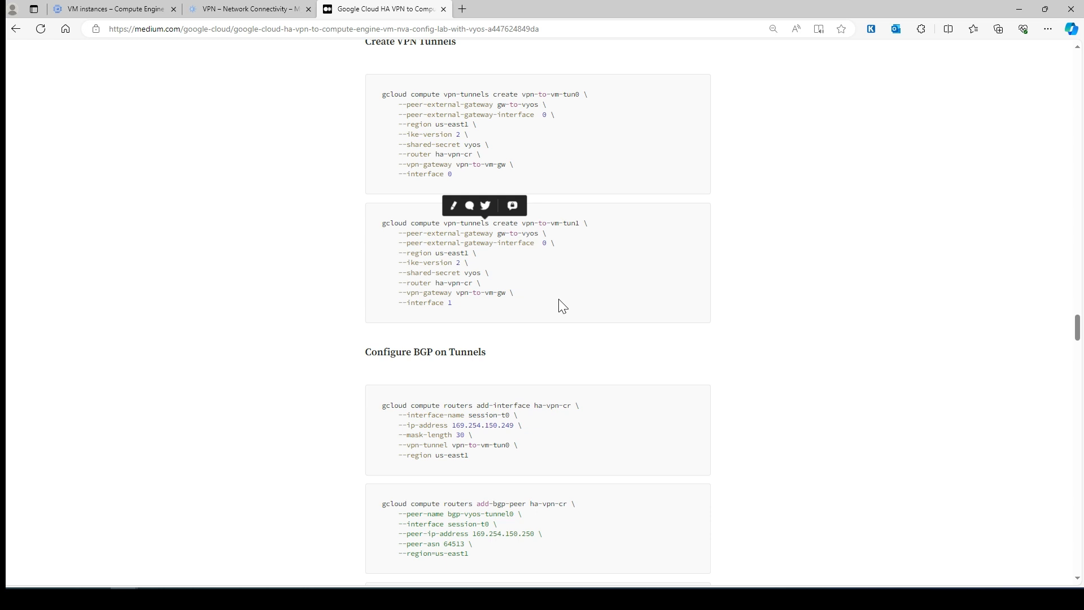
click(251, 9)
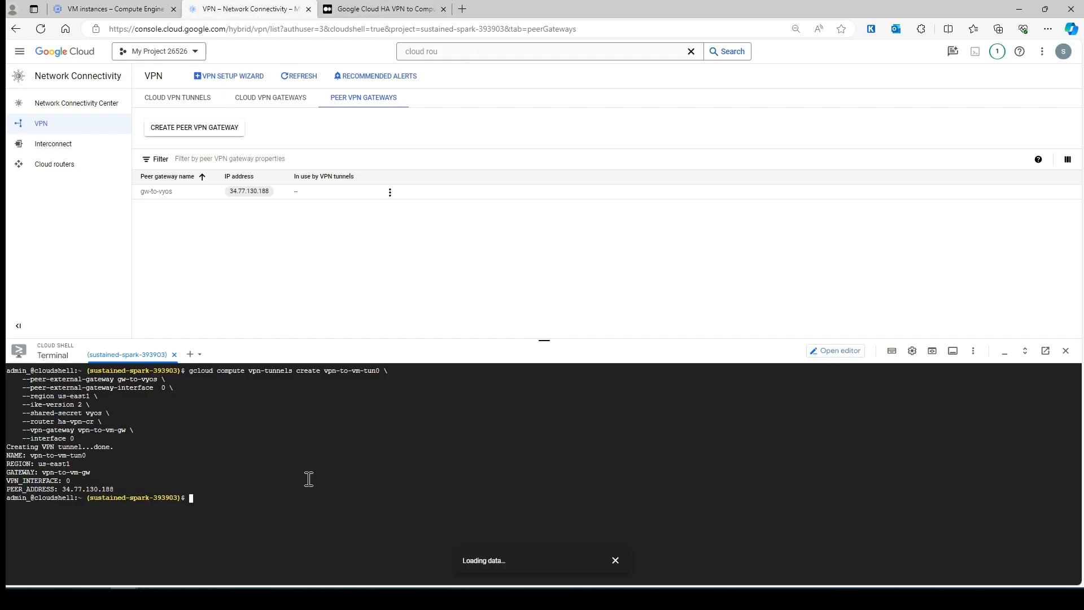
key(ctrl+v)
key(Return)
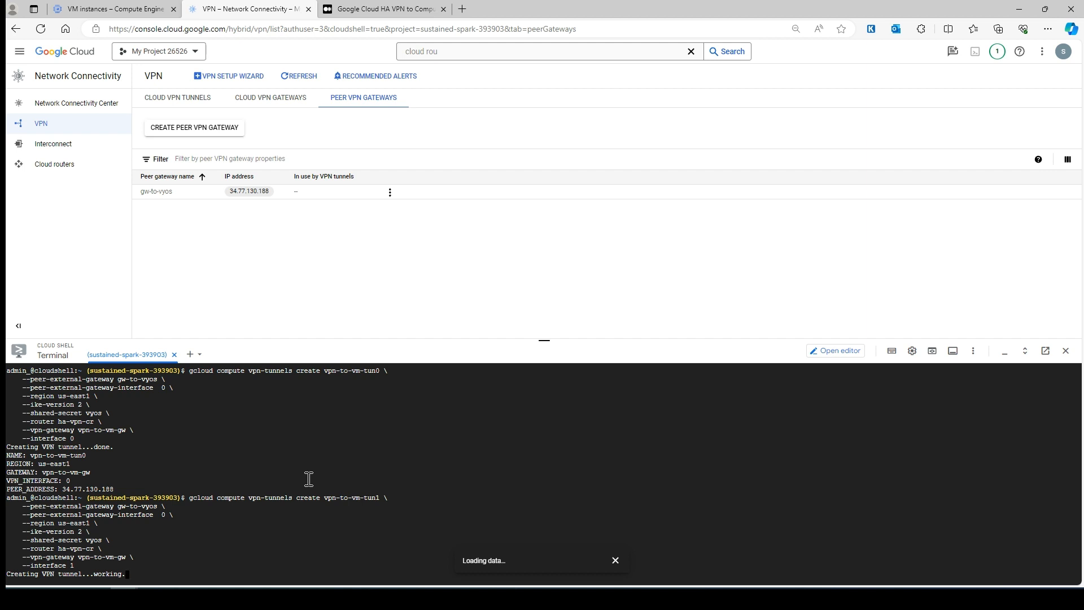
Refresh the Cloud VPN tunnels list to examine both tunnels' status, and return to the article's Configure BGP on Tunnels section.
click(188, 106)
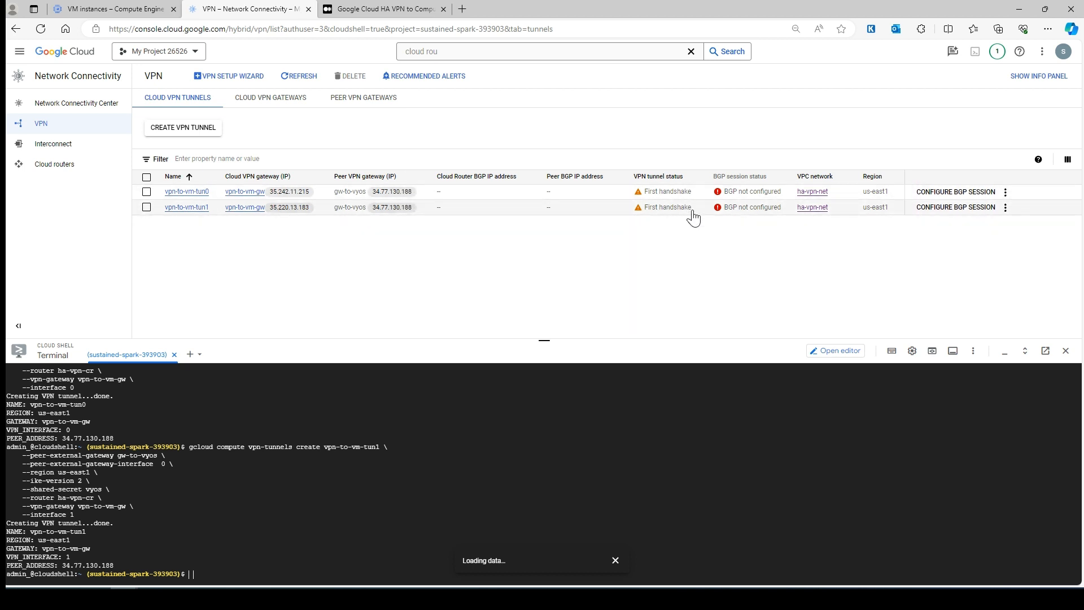
click(303, 79)
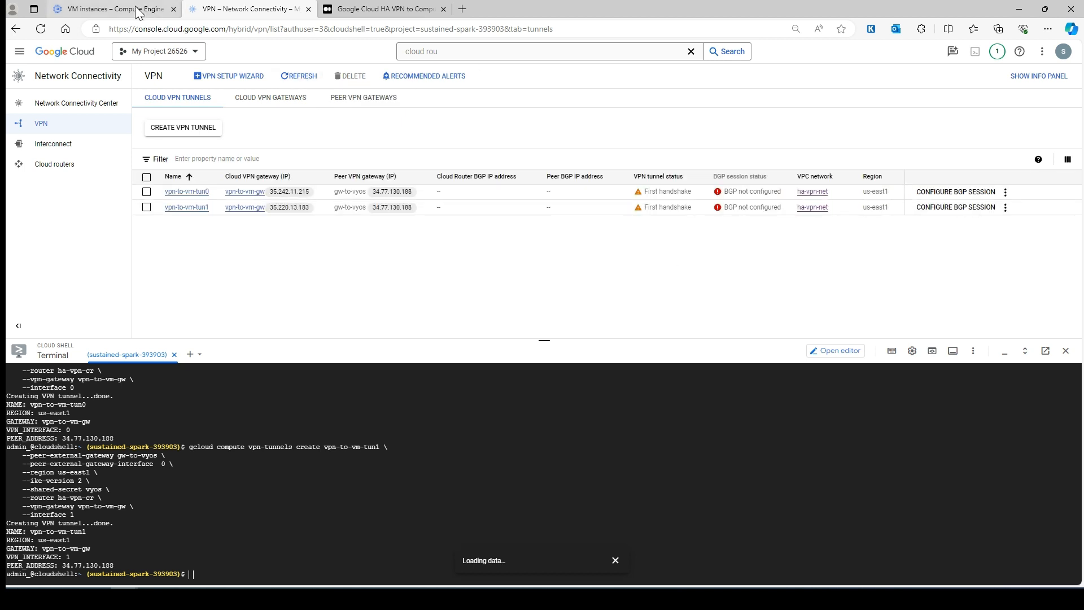
click(378, 9)
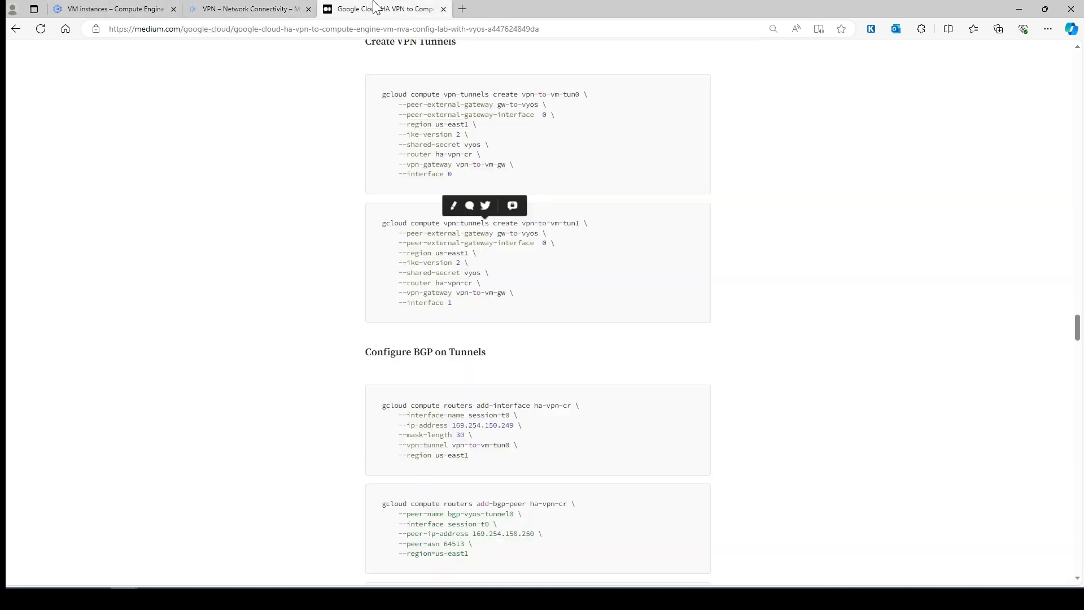
scroll(512, 336, down, 2)
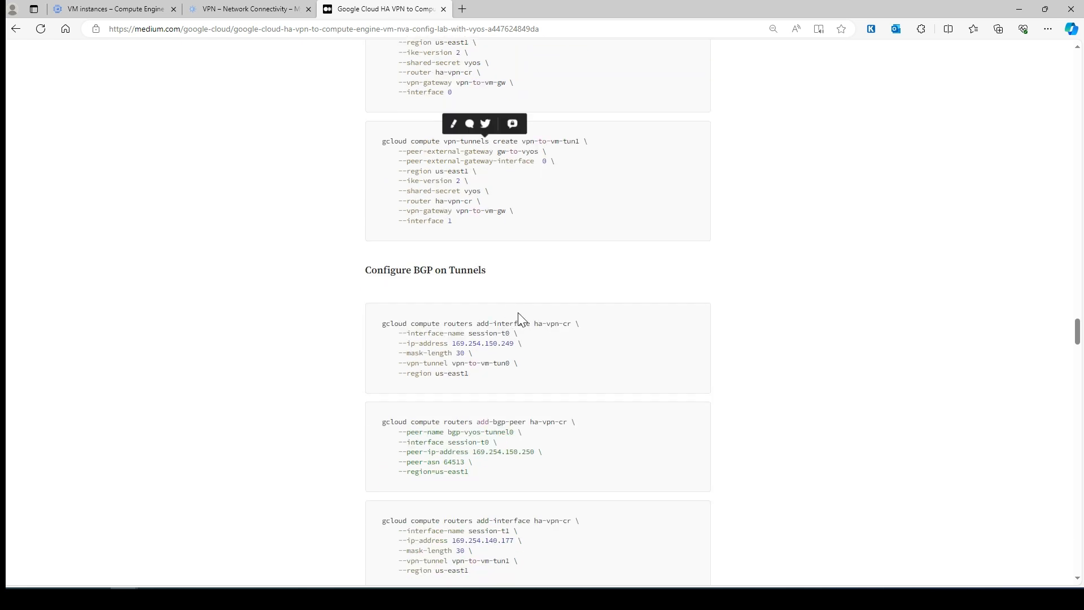
Copy the article's session-t0 interface command and run it in a cleared Cloud Shell, adding 169.254.150.249 with mask length 30 to router ha-vpn-cr.
scroll(518, 319, down, 2)
drag(513, 312, 373, 246)
click(234, 7)
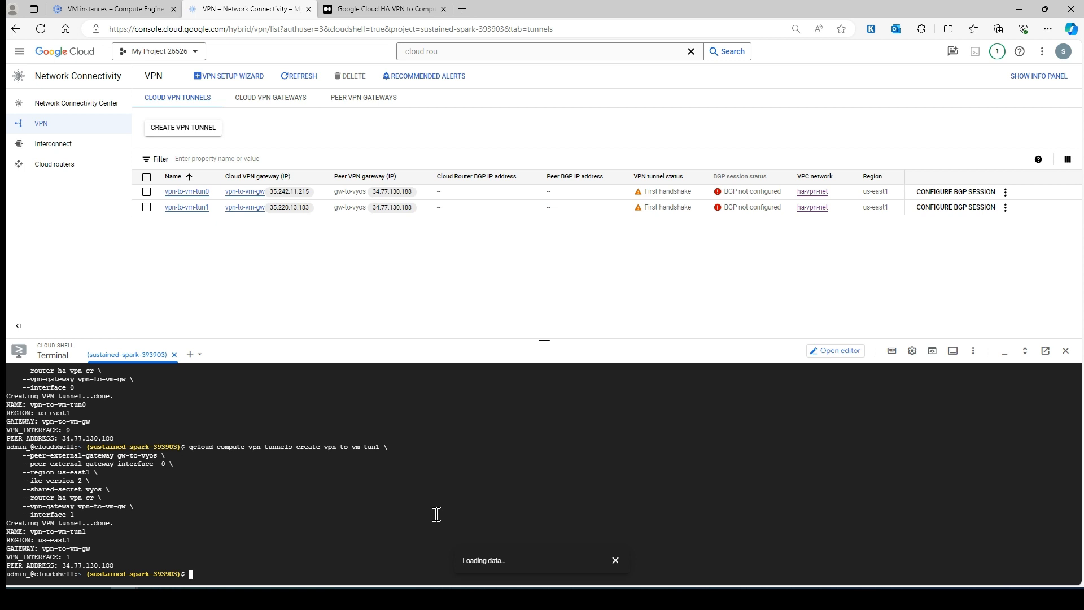
key(ctrl+l)
key(ctrl+v)
key(Return)
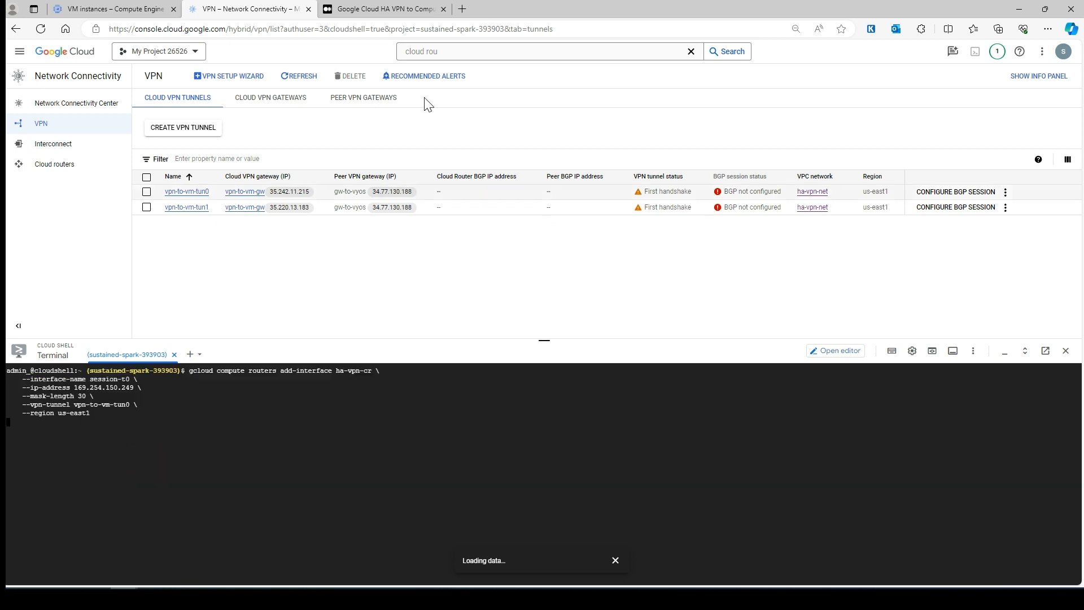
Copy the article's bgp-vyos-tunnel0 peer command and run it in Cloud Shell with peer IP 169.254.150.250 and ASN 64513 on session-t0.
click(384, 9)
scroll(492, 339, down, 2)
drag(472, 310, 376, 260)
key(ctrl+c)
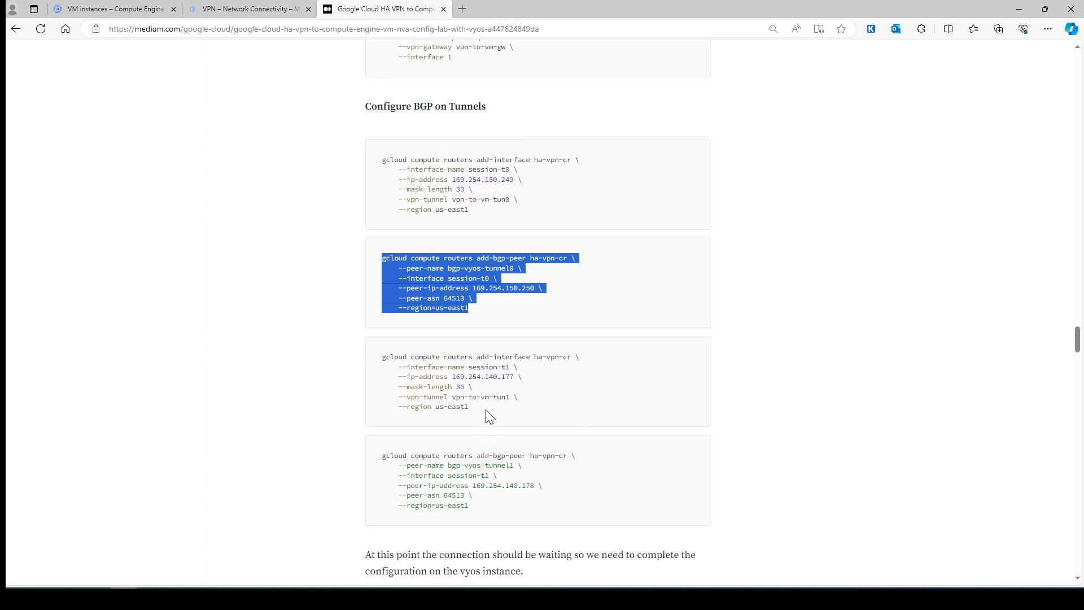
click(237, 9)
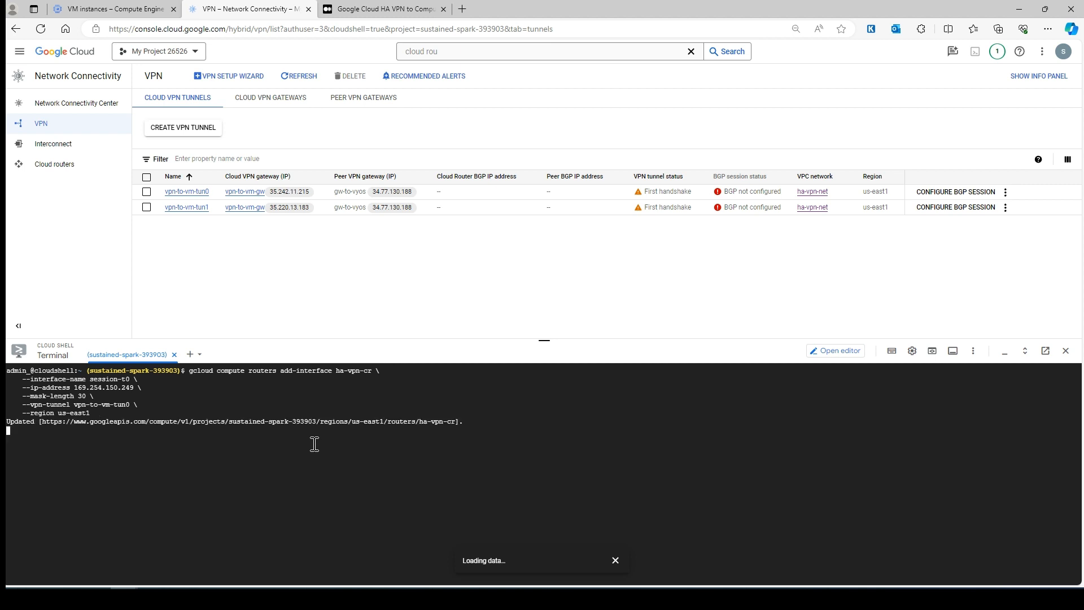
key(ctrl+v)
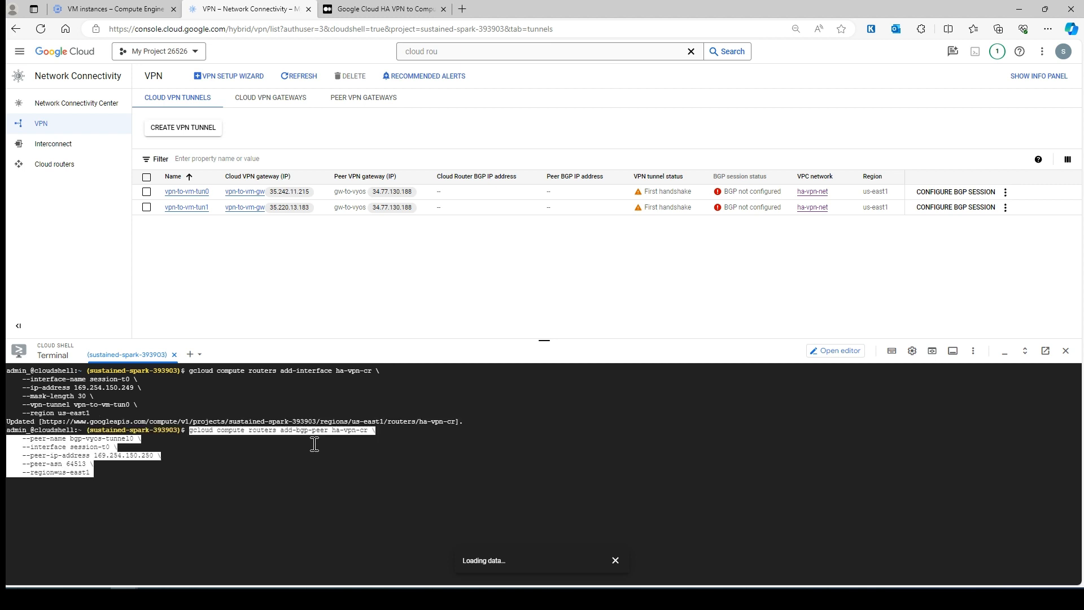
key(Return)
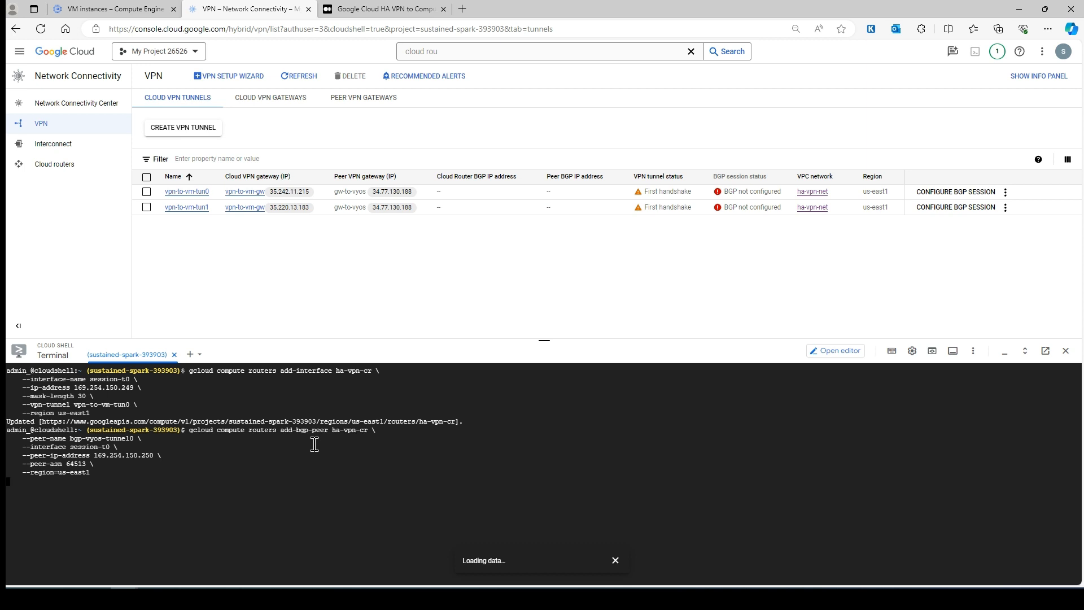
Copy the article's session-t1 interface command and run it in Cloud Shell, adding 169.254.140.177 with mask length 30 for tunnel vpn-to-vm-tun1.
click(370, 8)
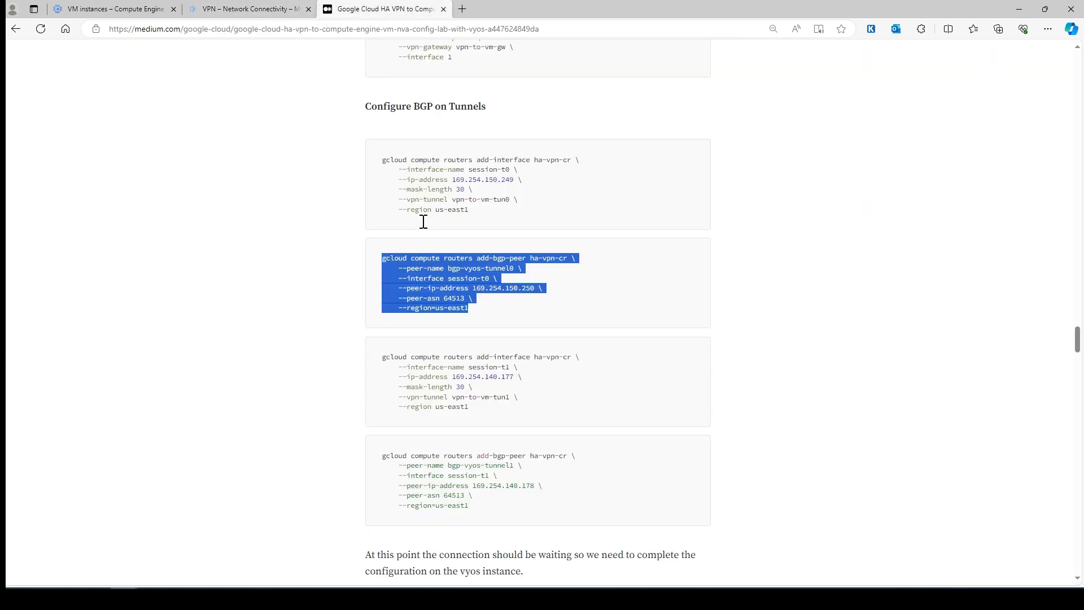
drag(486, 412, 341, 353)
key(ctrl+c)
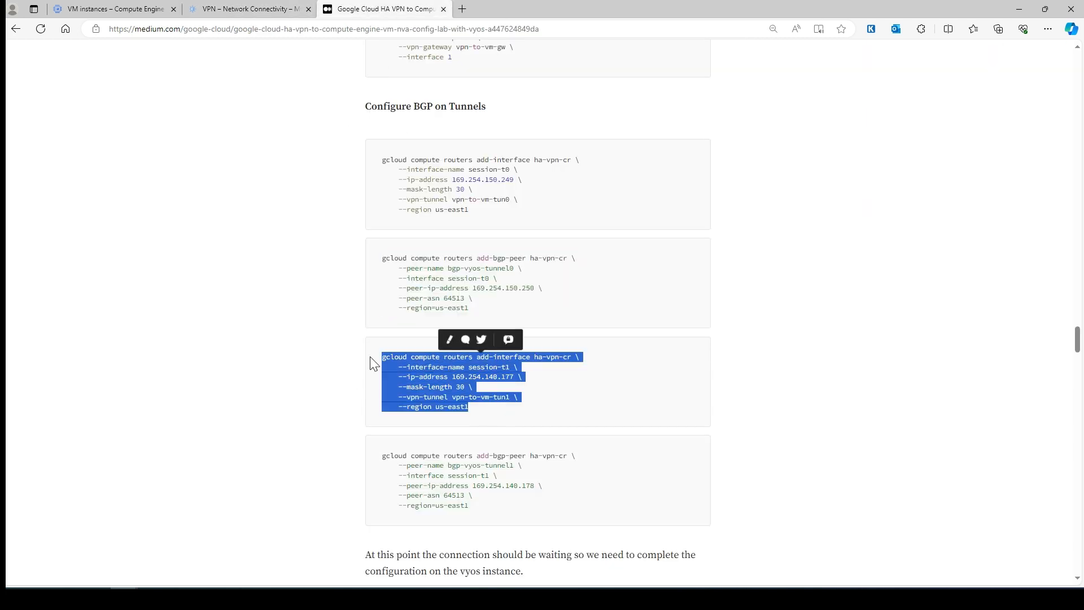
click(259, 16)
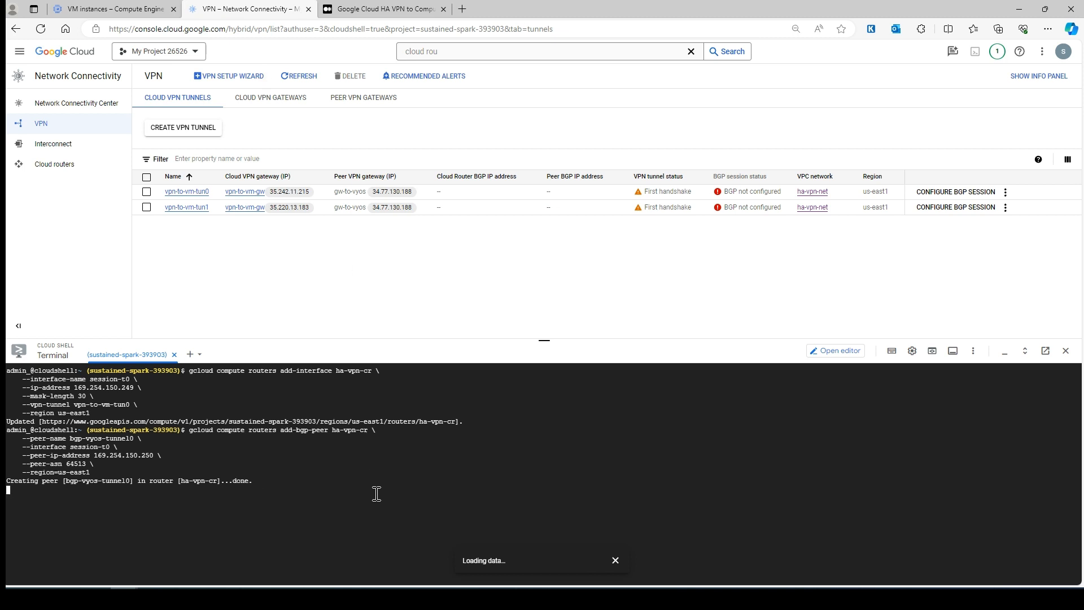
key(ctrl+v)
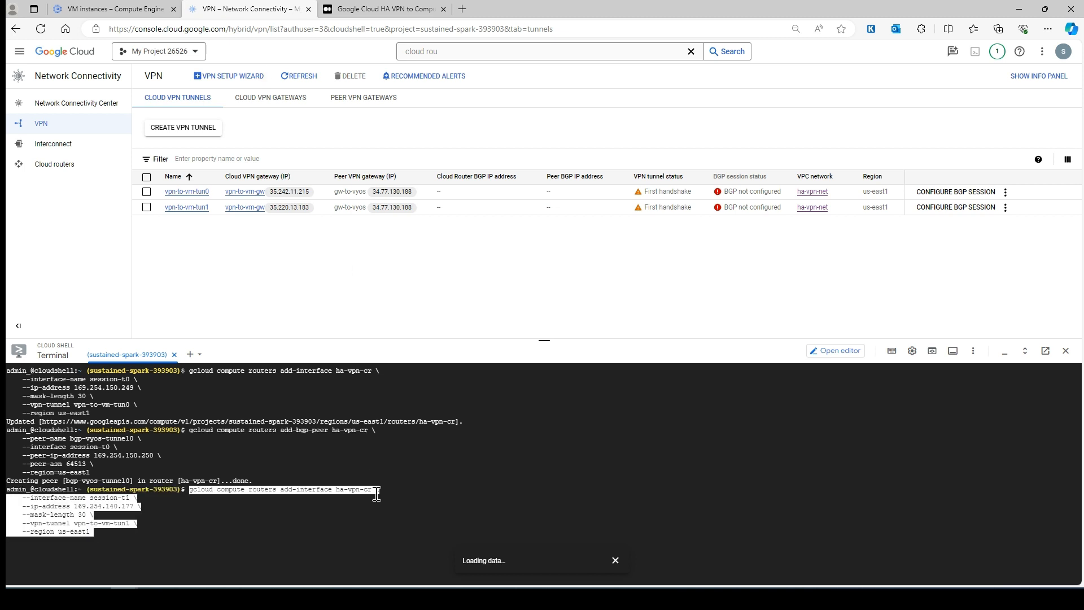
key(Return)
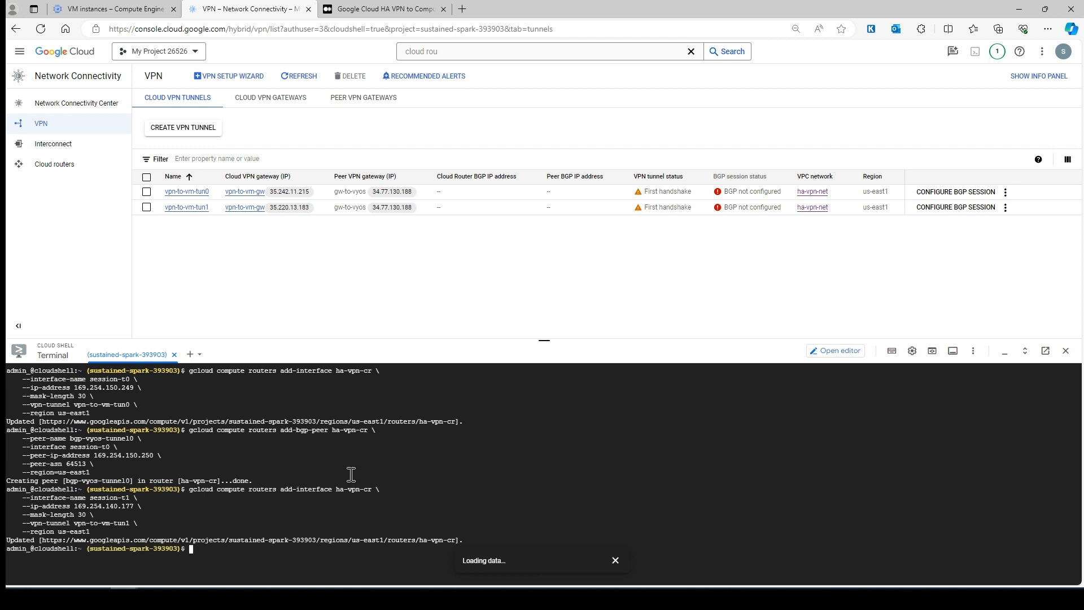
click(339, 9)
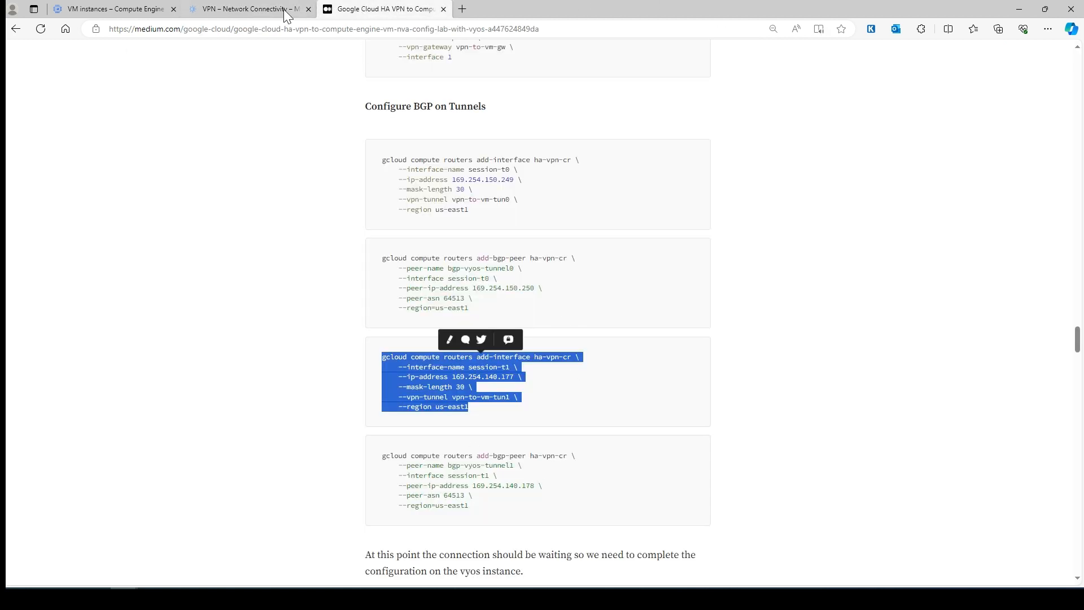
click(226, 9)
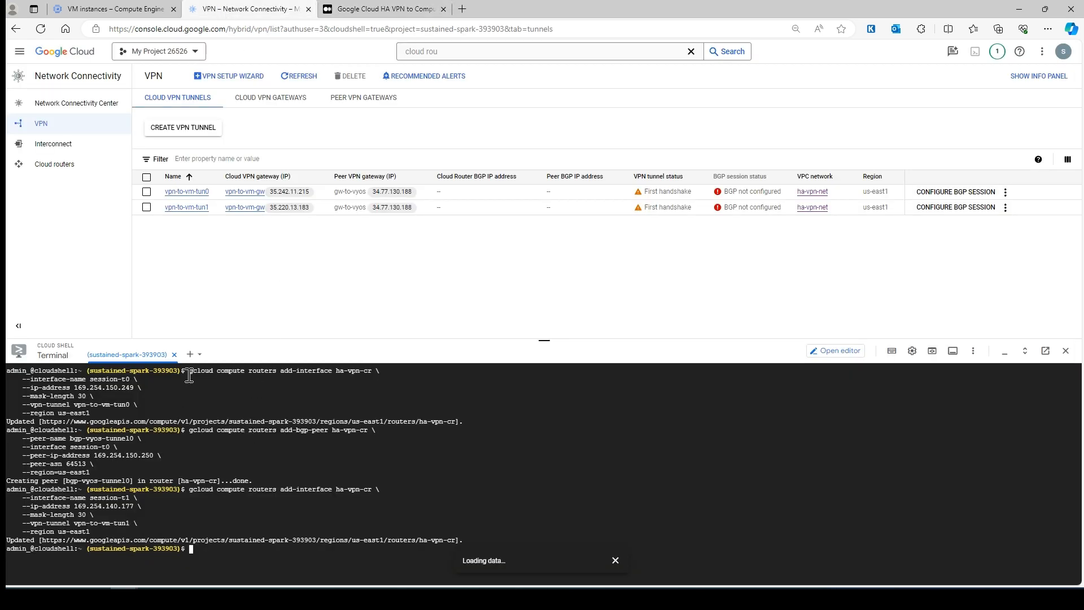
click(384, 8)
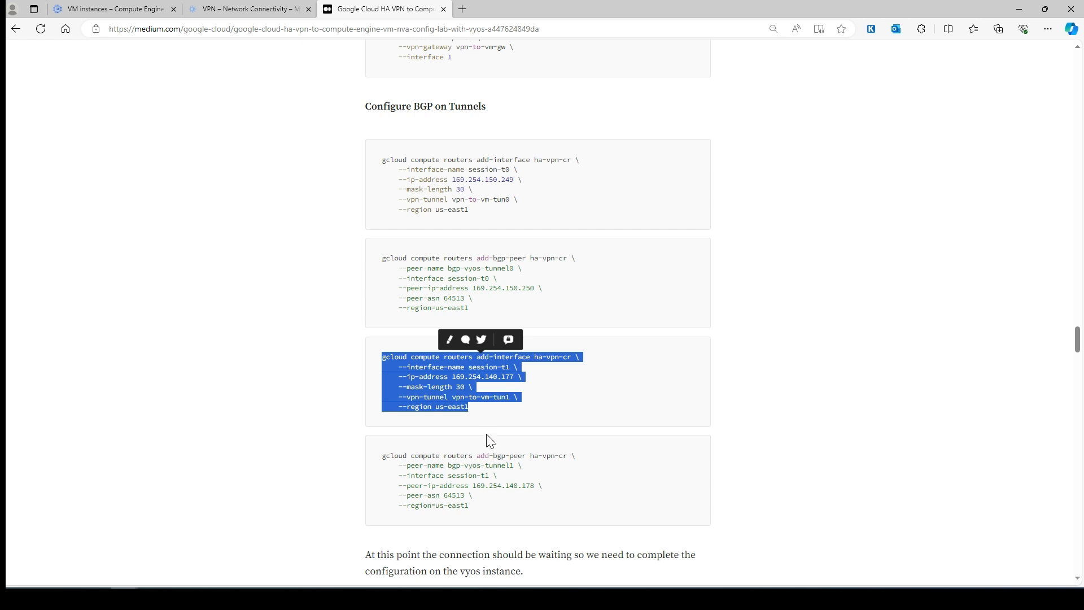
click(483, 419)
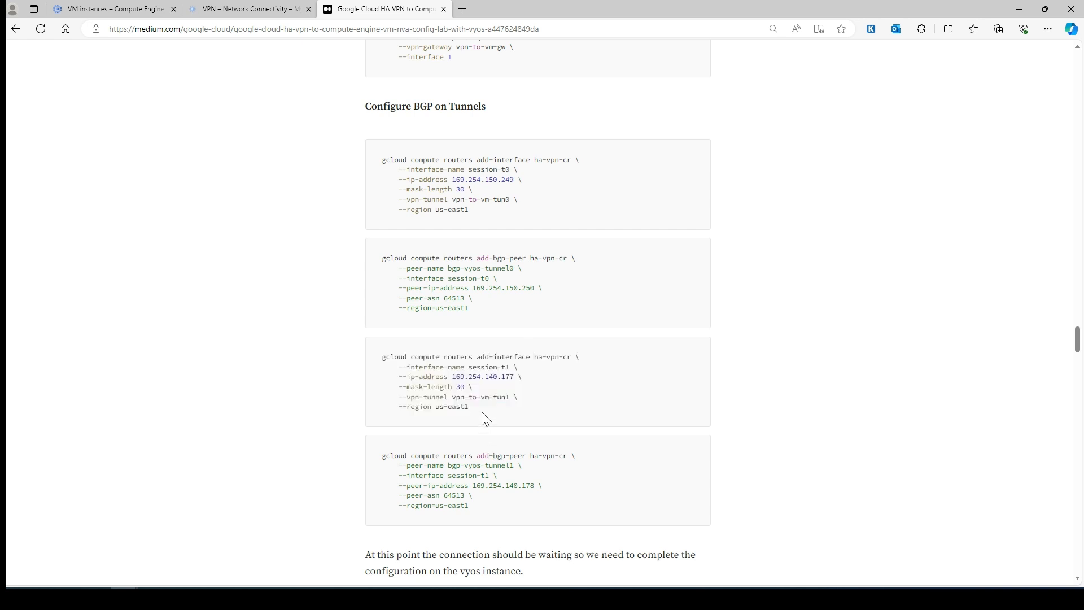
click(270, 7)
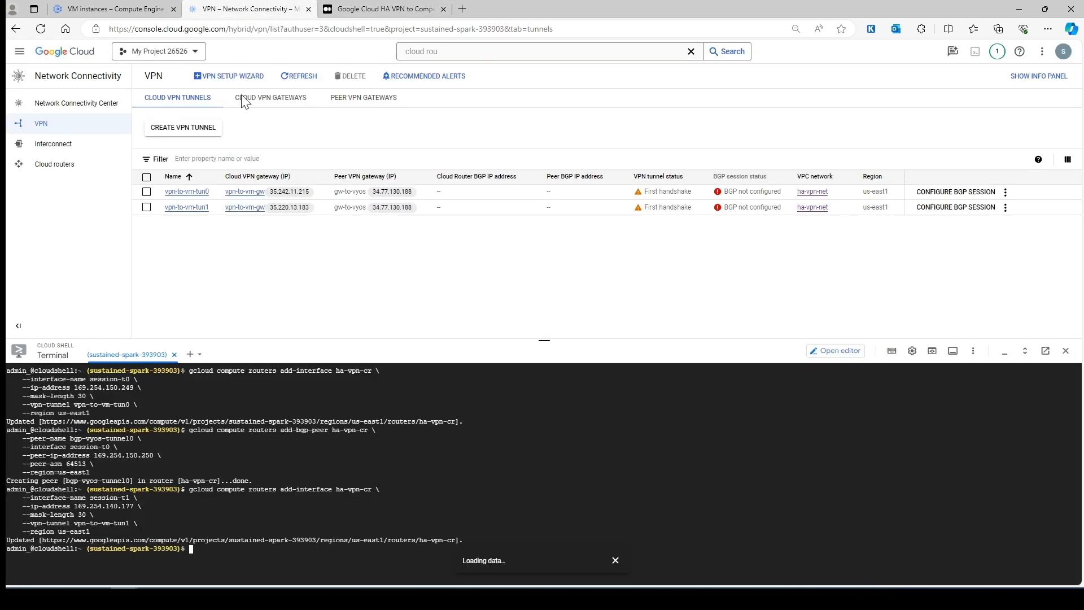
Copy the article's bgp-vyos-tunnel1 peer command and run it in Cloud Shell with peer IP 169.254.140.178 and ASN 64513 on session-t1.
click(429, 9)
drag(481, 511, 357, 451)
key(ctrl+c)
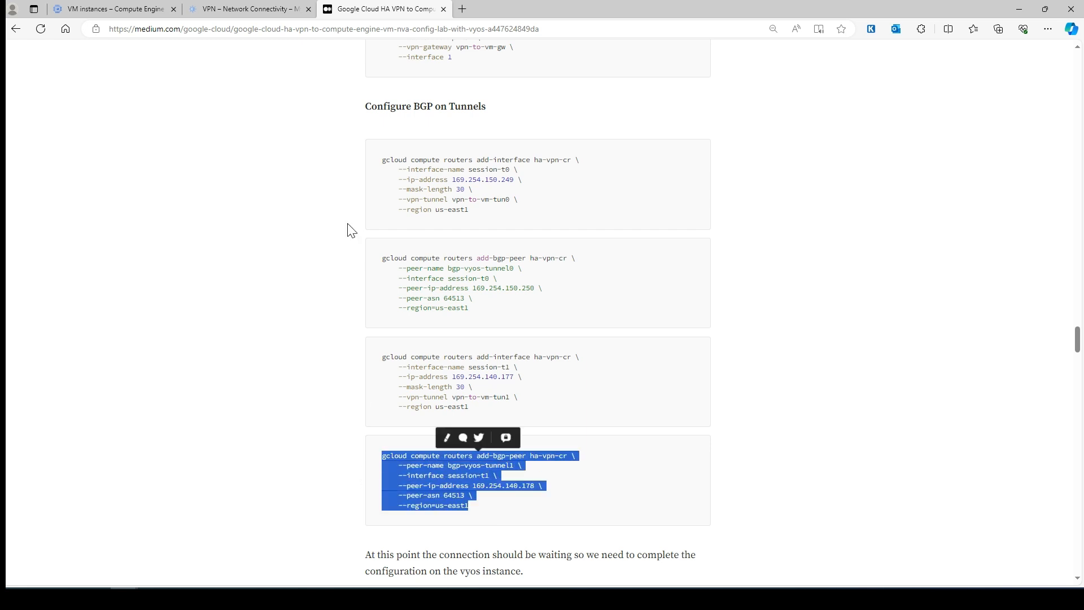
click(223, 7)
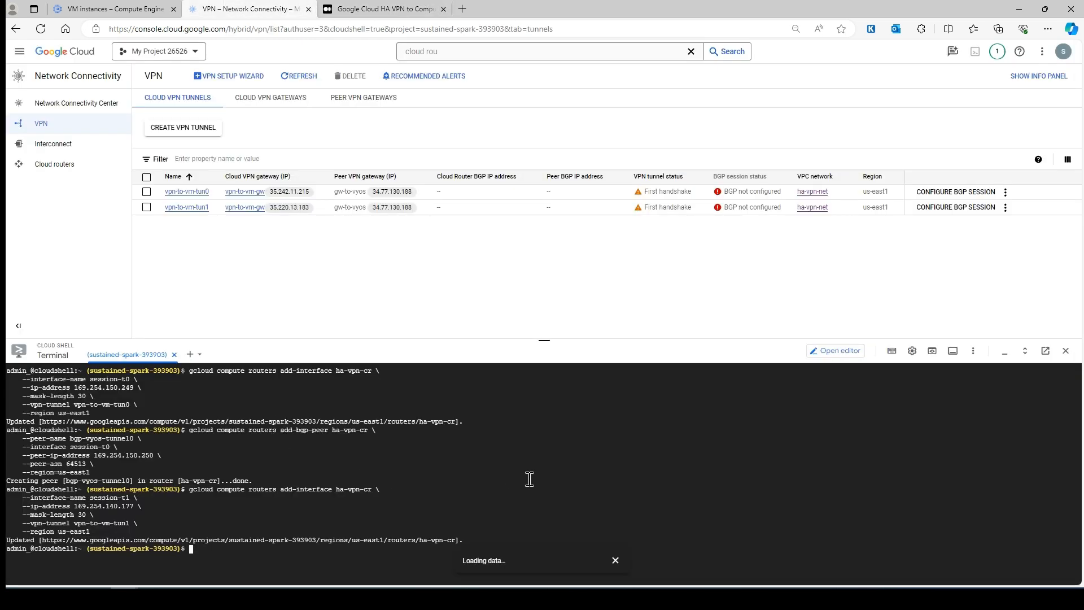
key(ctrl+v)
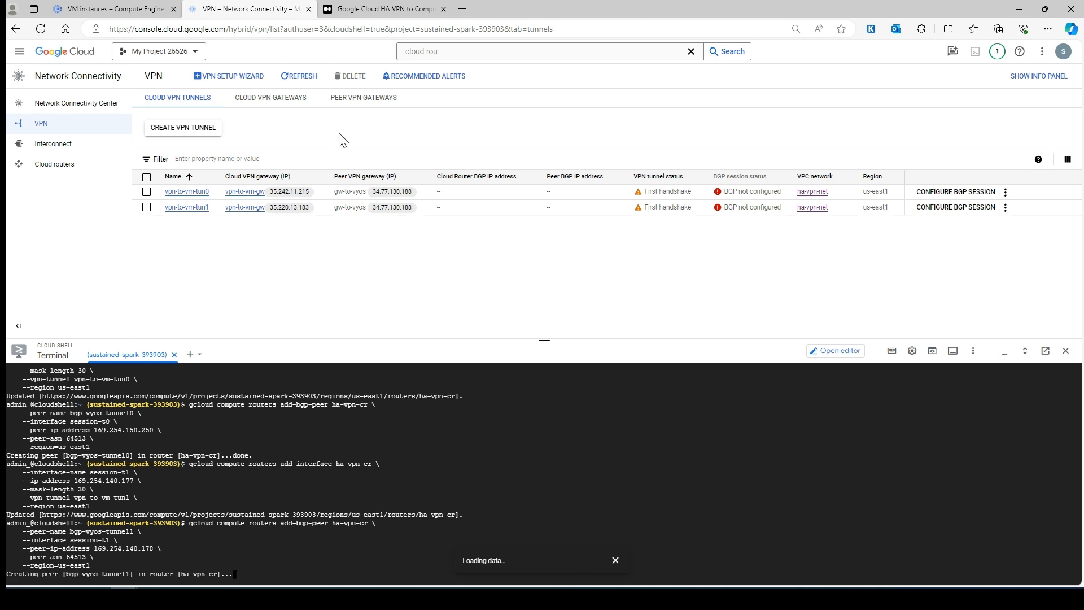
Refresh the Cloud VPN tunnels list and compare both tunnels' BGP session status with the article's awaiting connection screenshot.
click(383, 9)
scroll(501, 367, down, 3)
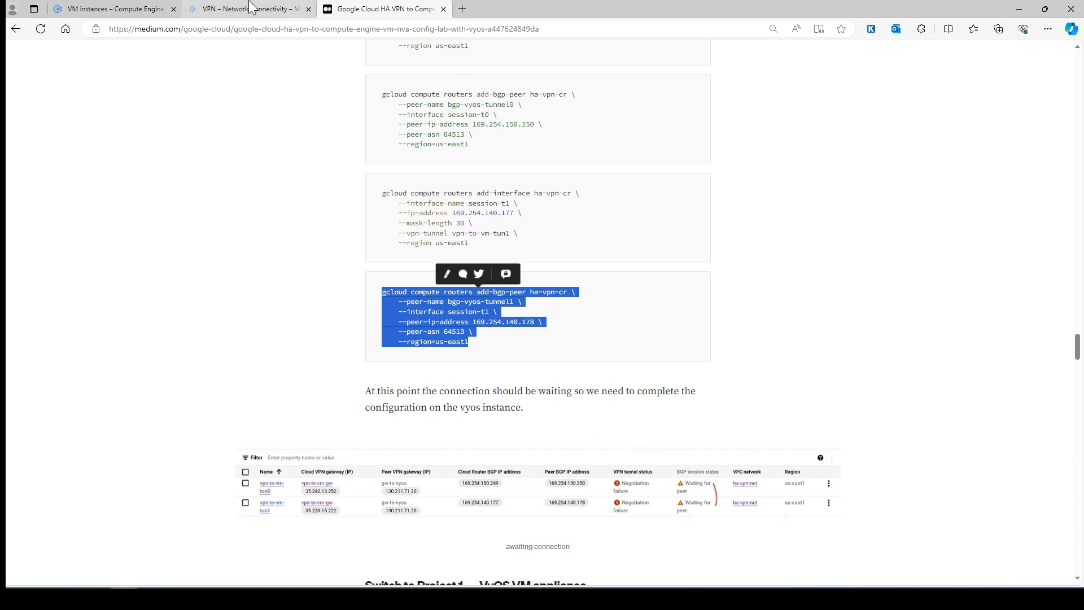
click(250, 8)
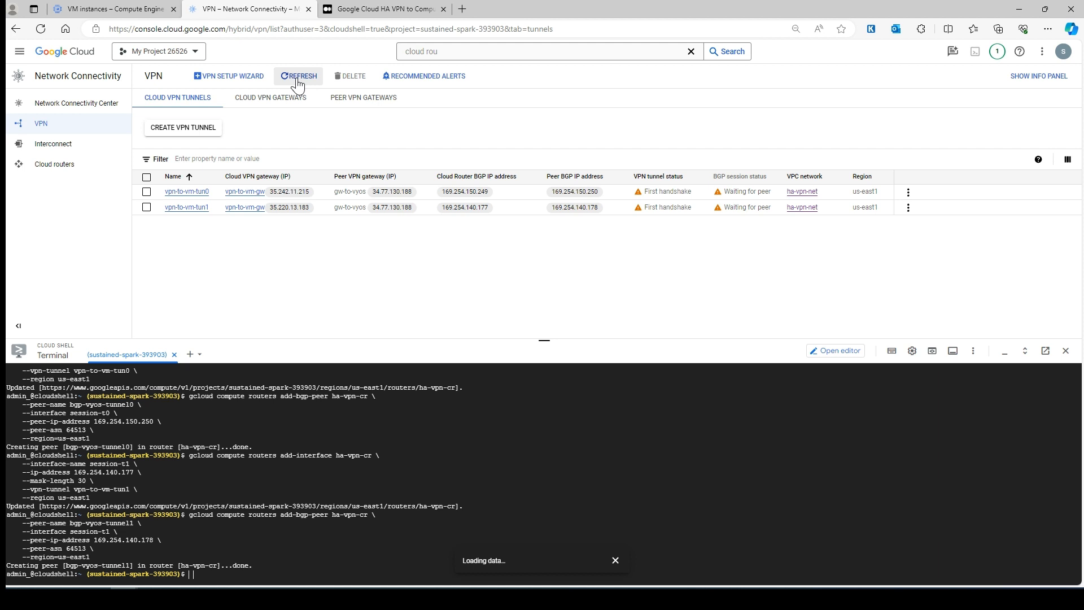
click(394, 8)
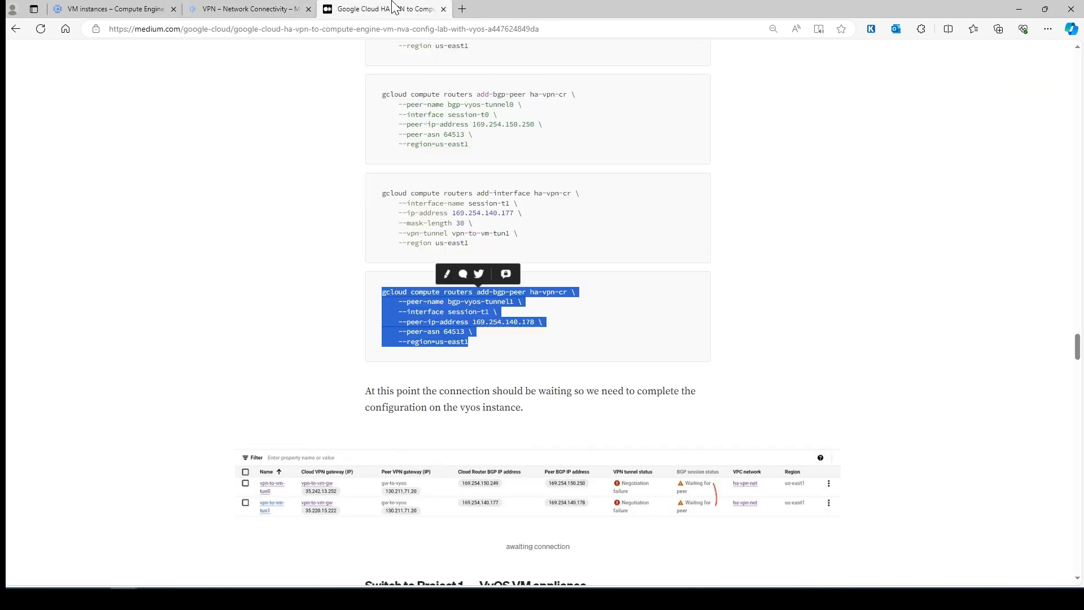
click(265, 9)
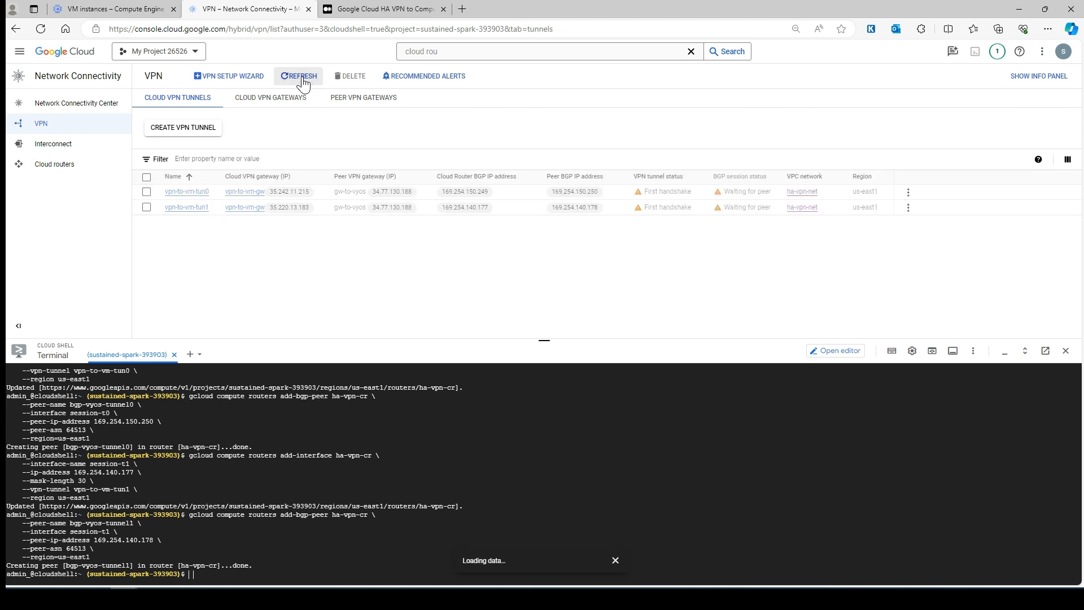
click(367, 9)
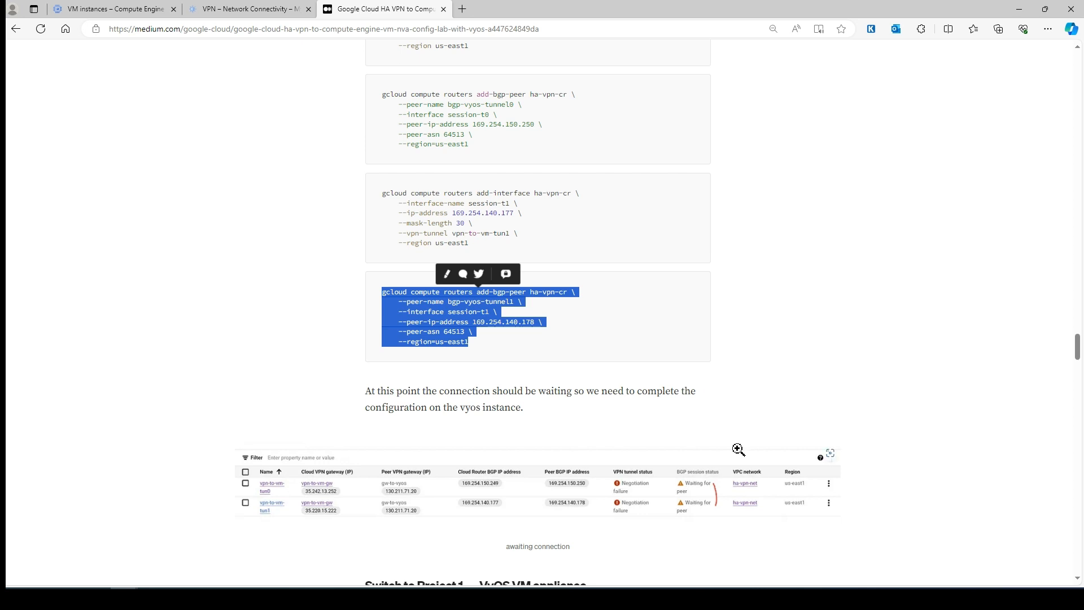
scroll(721, 489, down, 1)
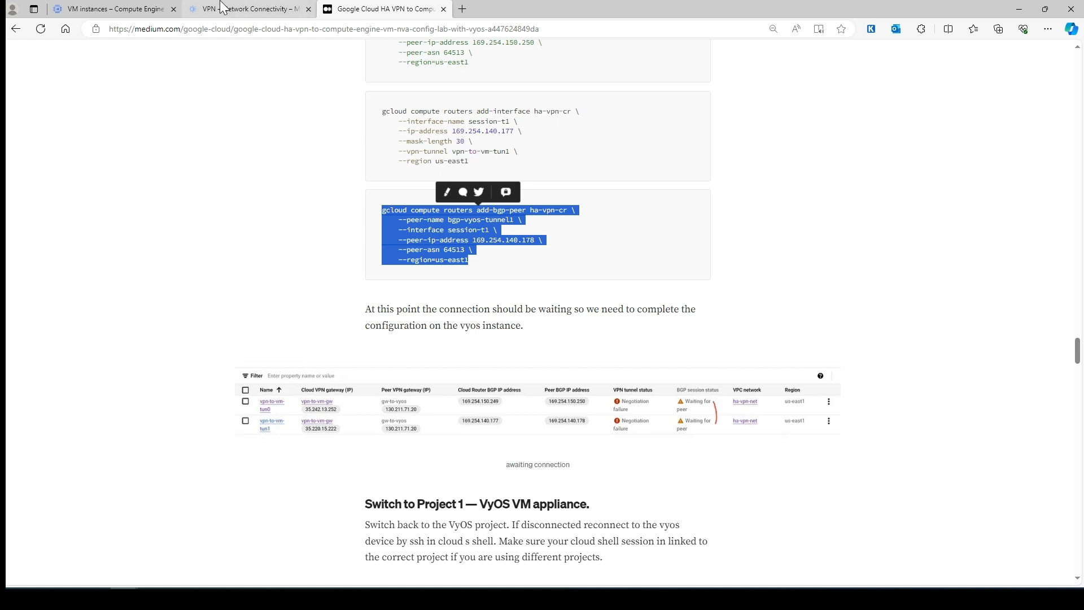
click(259, 8)
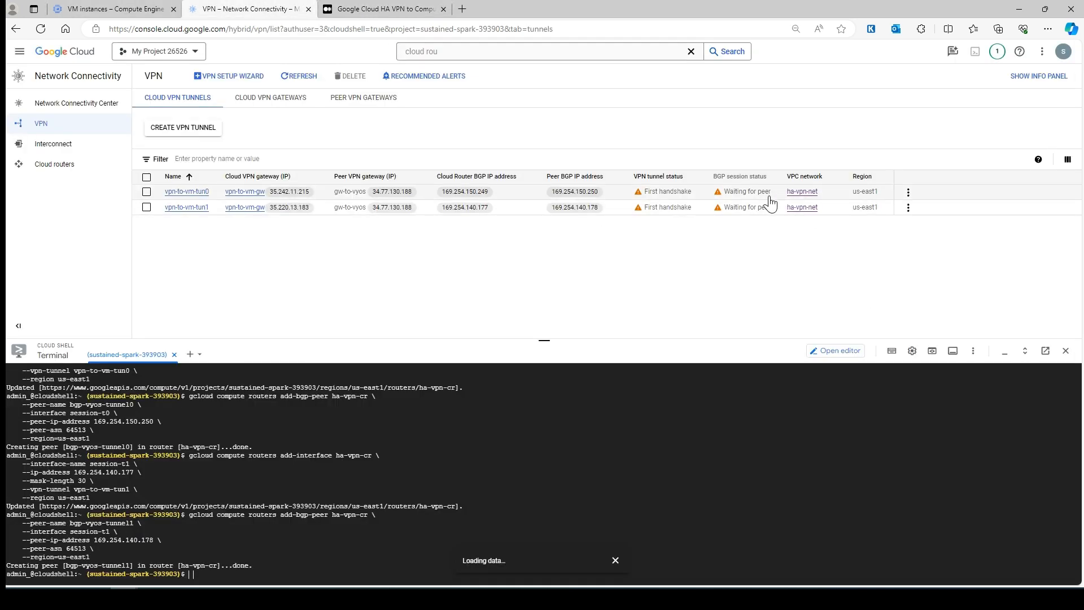
Copy the article's VyOS tunnel config, including its pre-shared secret, and paste it over the external-vpn-gateways command in the Notepad notes.
click(383, 8)
scroll(628, 508, down, 3)
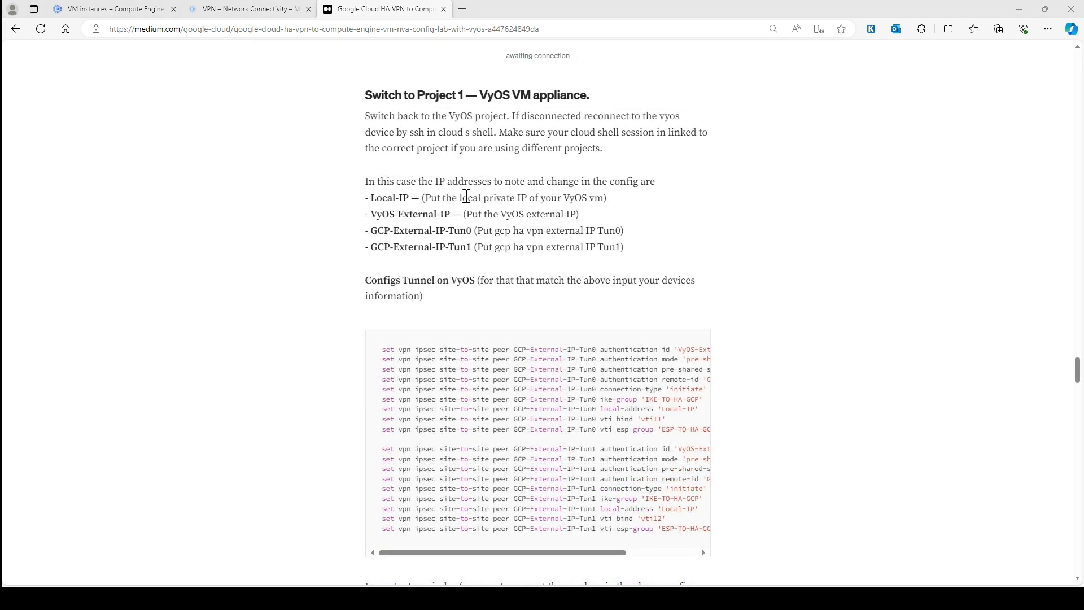
scroll(466, 196, up, 1)
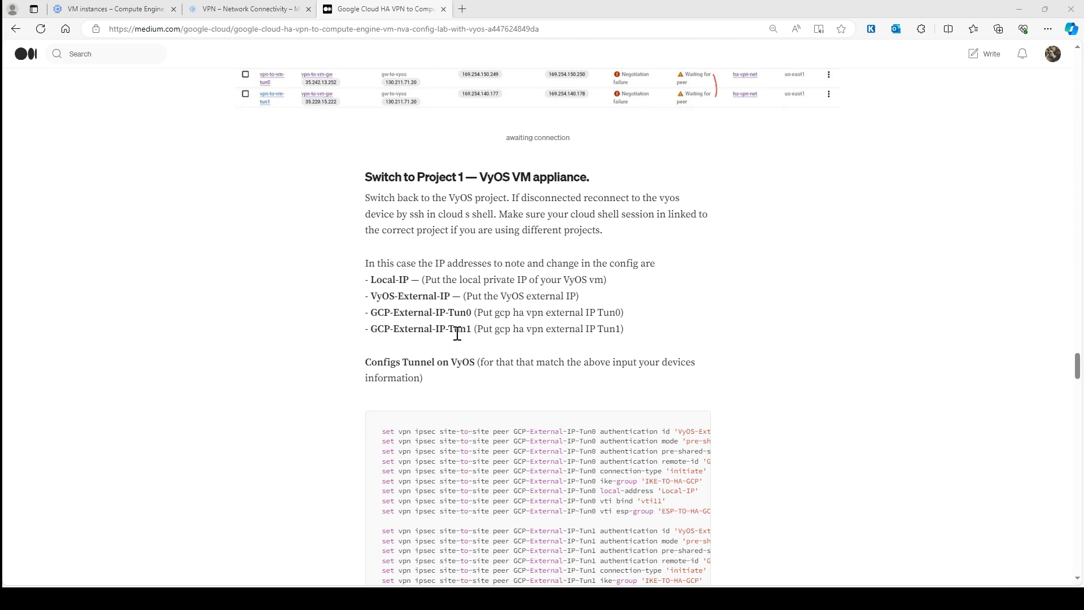
scroll(401, 308, down, 1)
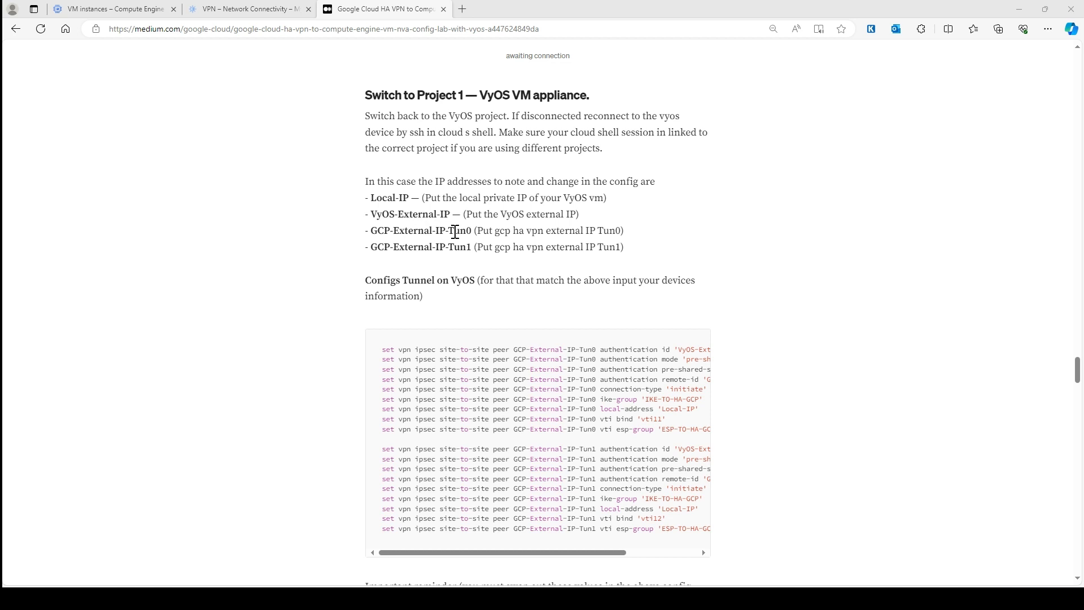
scroll(495, 305, down, 1)
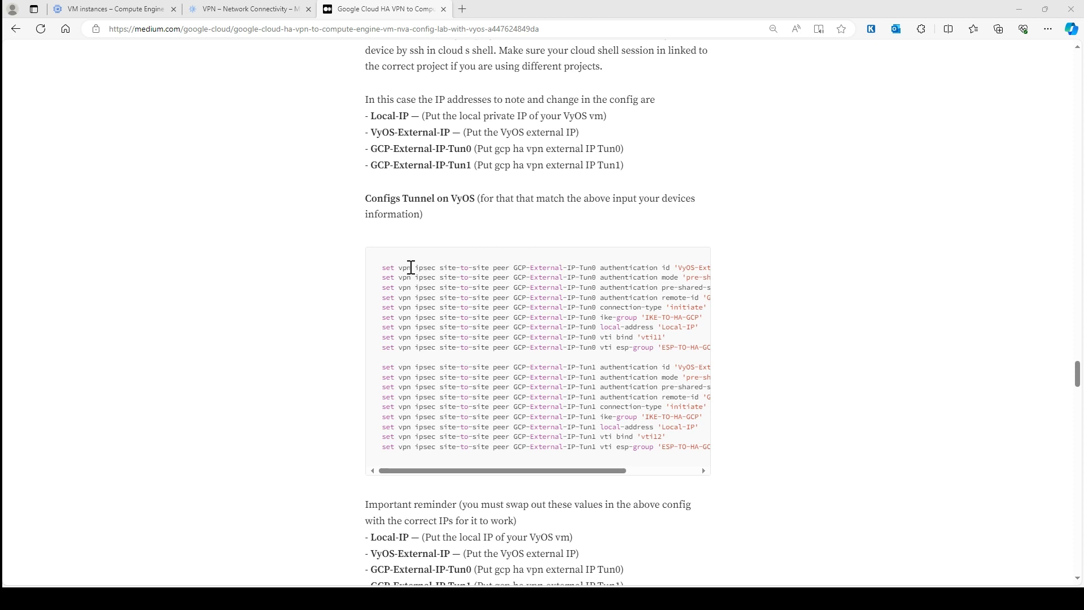
drag(384, 271, 722, 466)
key(ctrl+c)
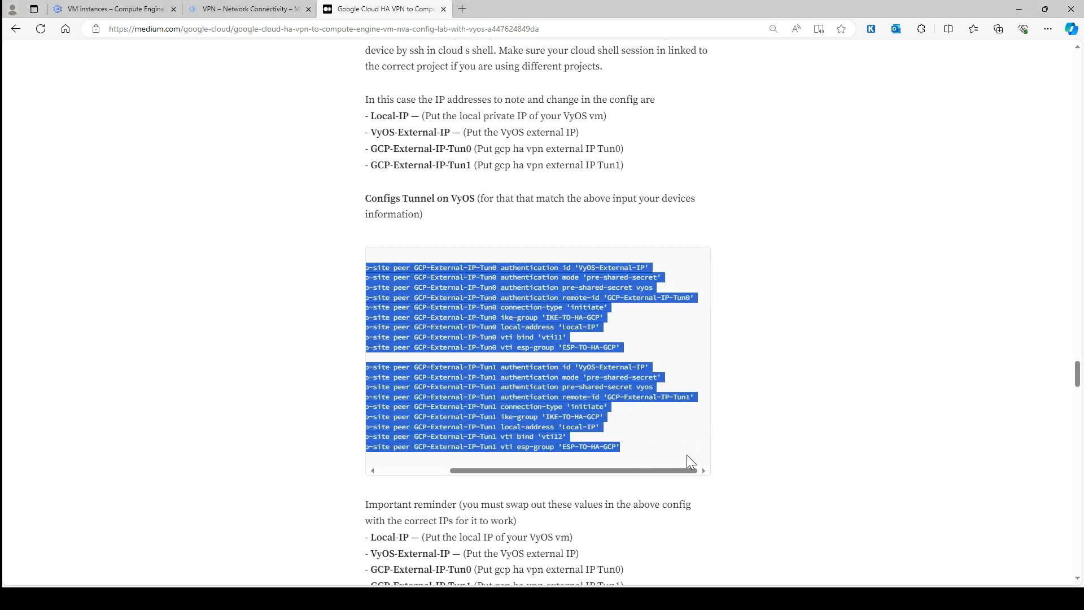
key(alt+Tab)
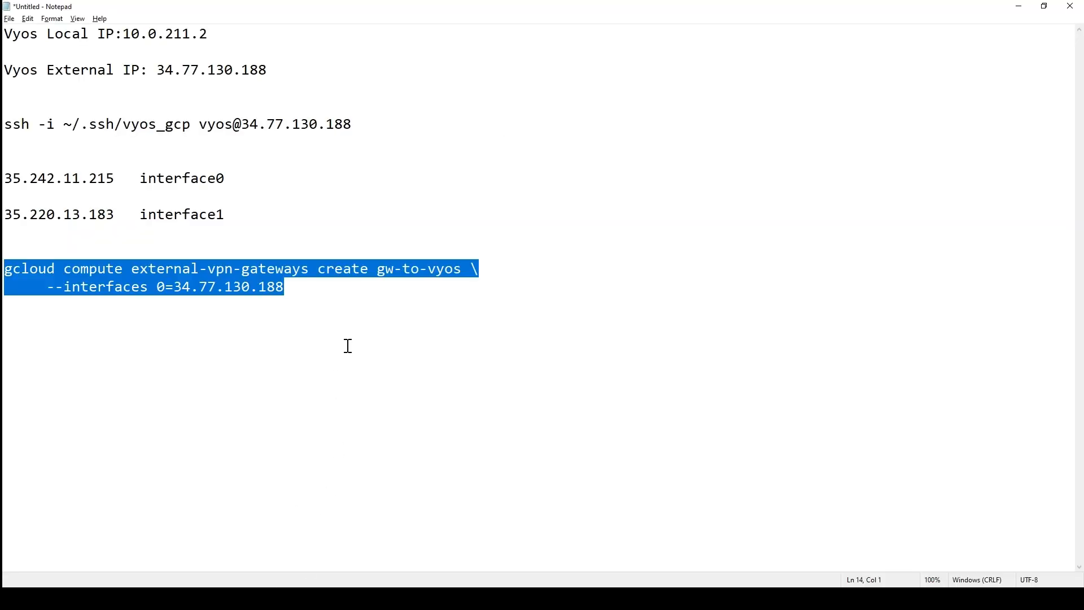
click(336, 299)
drag(336, 299, 7, 269)
key(ctrl+v)
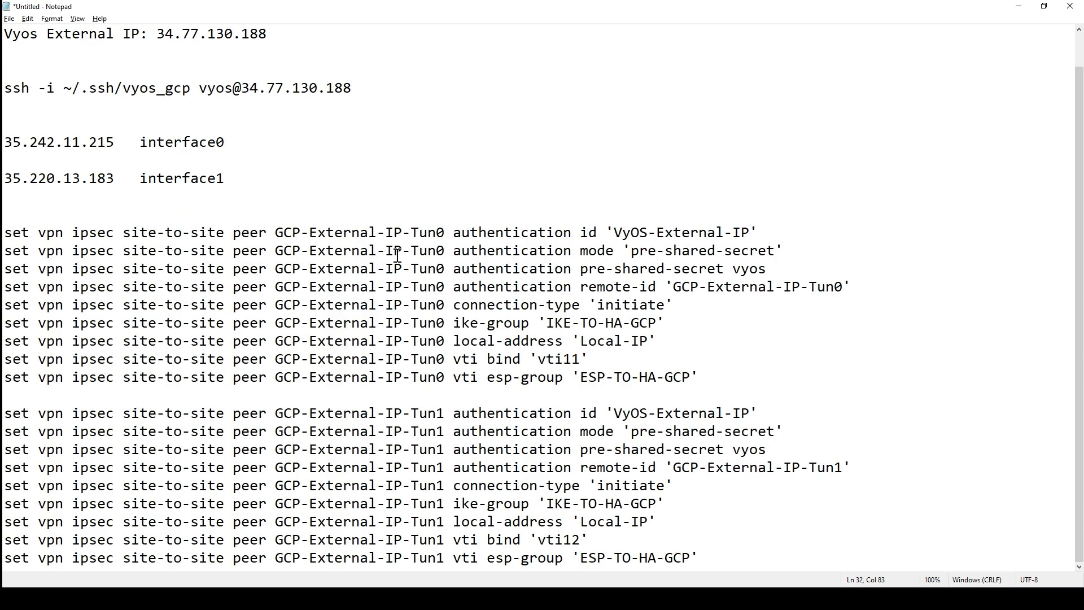
Relabel the interface0 and interface1 addresses in the notes as GCP-External-IP-Tun0 and GCP-External-IP-Tun1.
scroll(414, 250, up, 1)
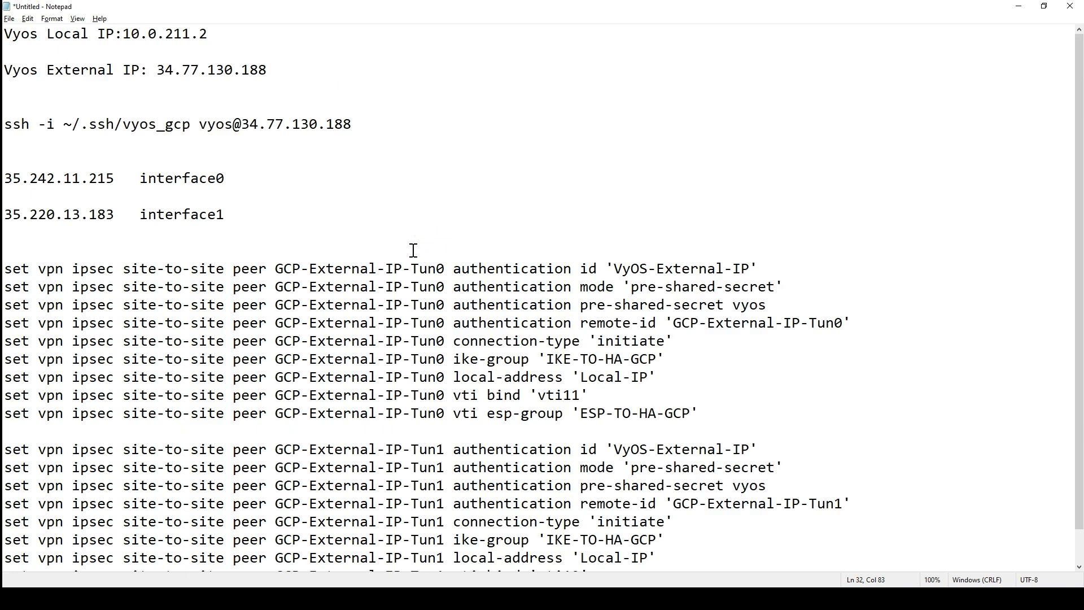
drag(446, 270, 278, 269)
key(ctrl+c)
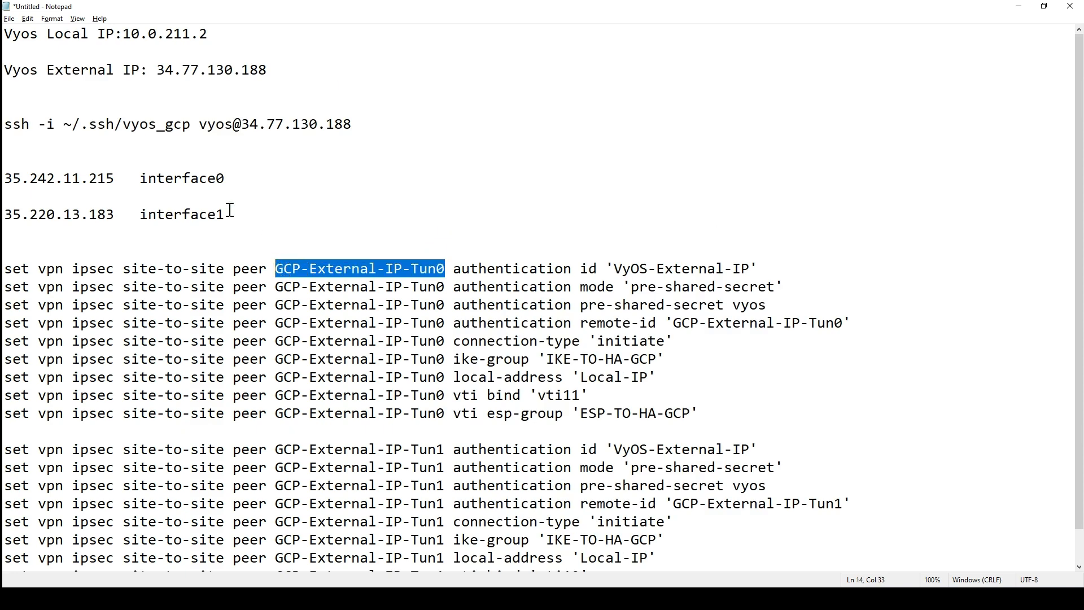
drag(228, 178, 140, 179)
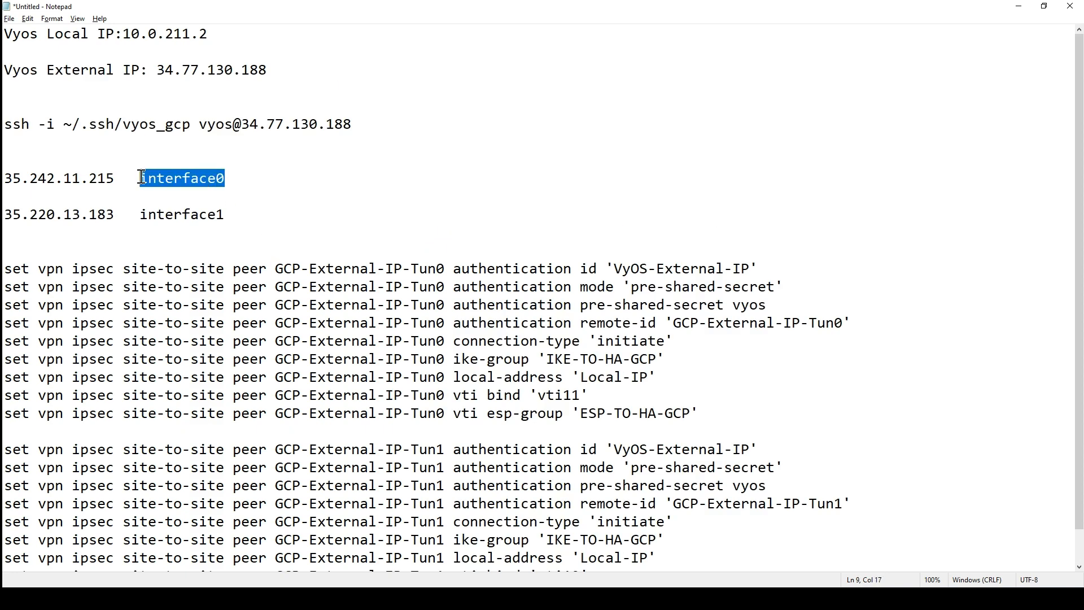
key(ctrl+v)
drag(446, 449, 276, 450)
drag(226, 215, 138, 217)
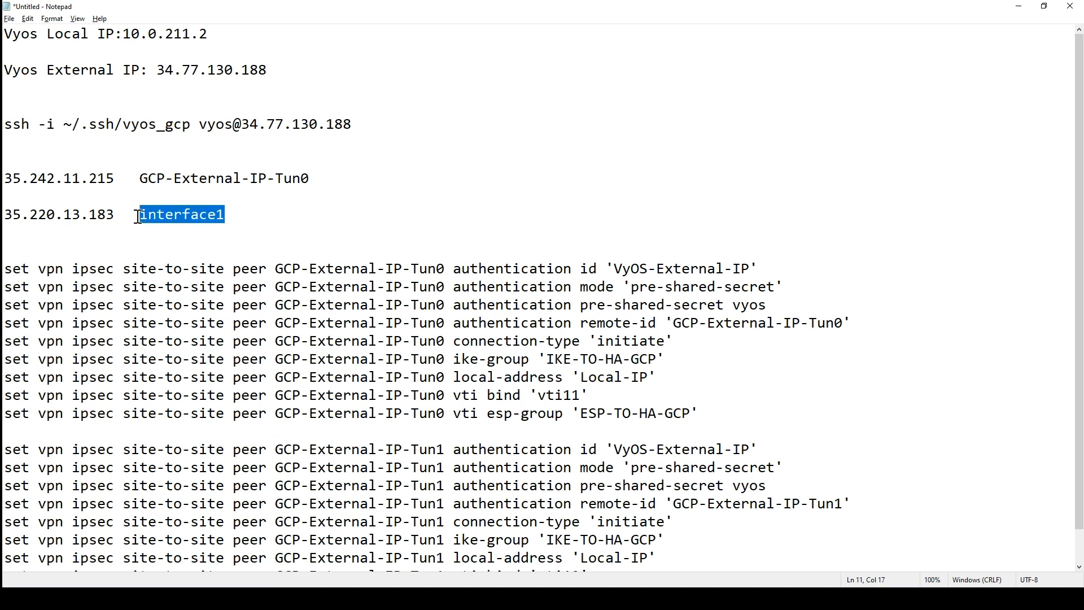
text(GCP-External-IP-Tun1)
click(439, 175)
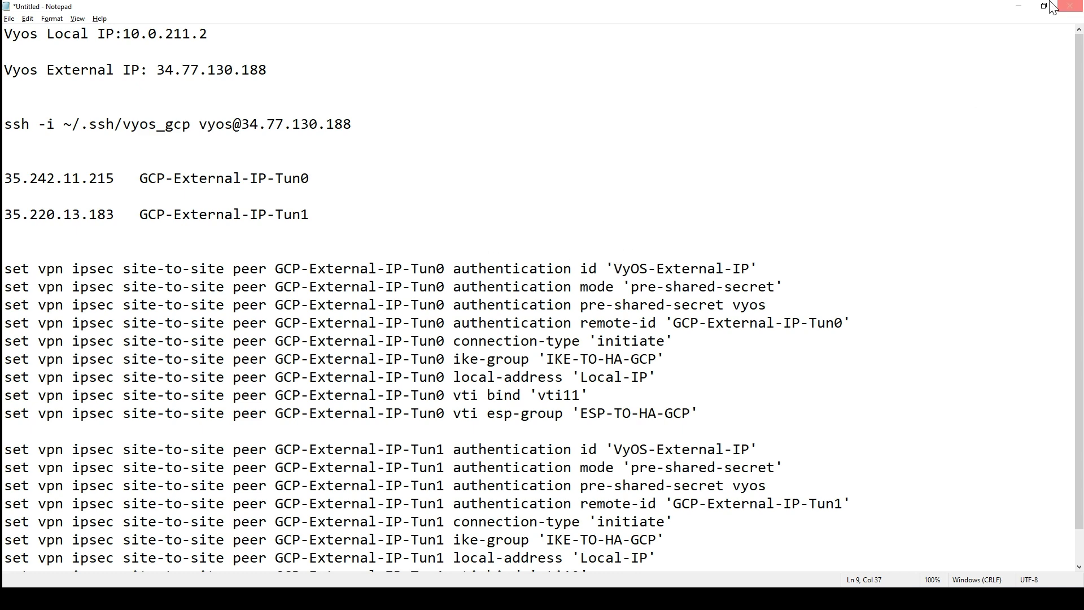
Review the article's reminder and sample image on swapping the placeholders for real IPs, and return to the Notepad notes.
click(1017, 8)
click(235, 432)
scroll(243, 429, down, 3)
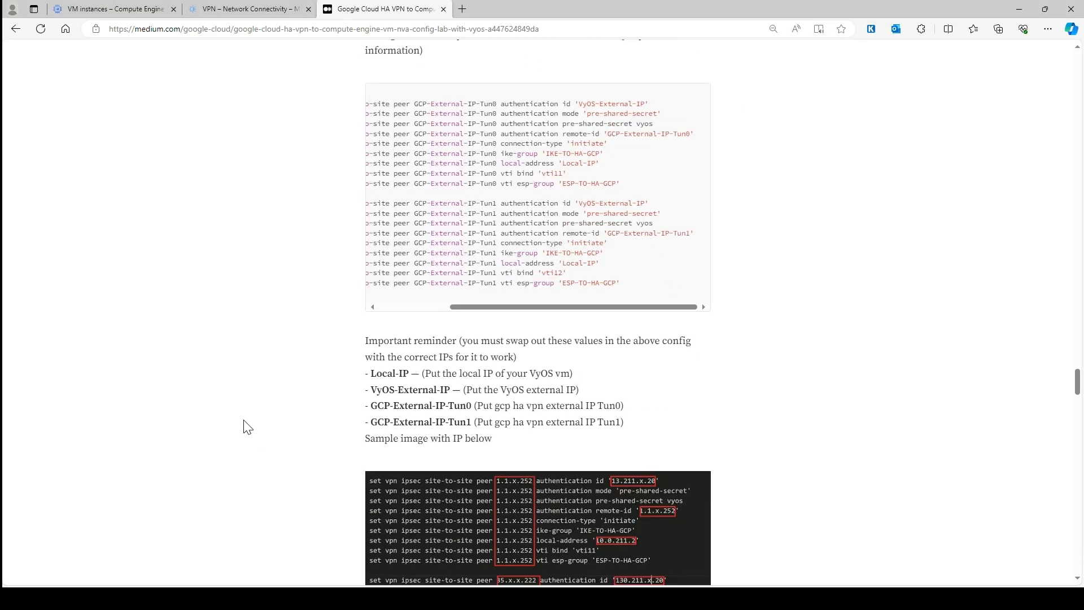
scroll(441, 346, down, 2)
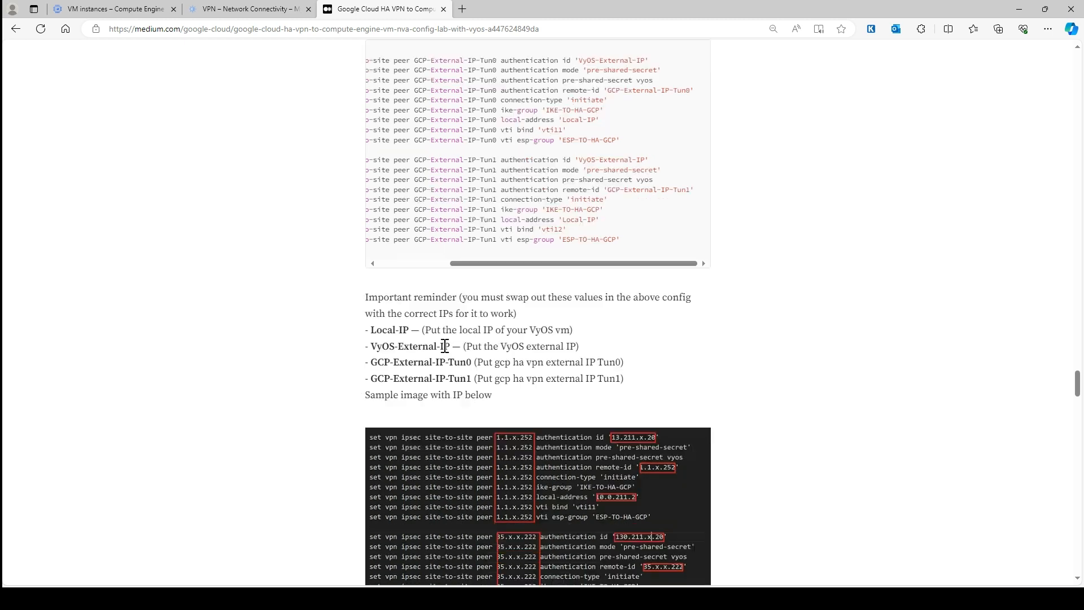
scroll(450, 353, down, 2)
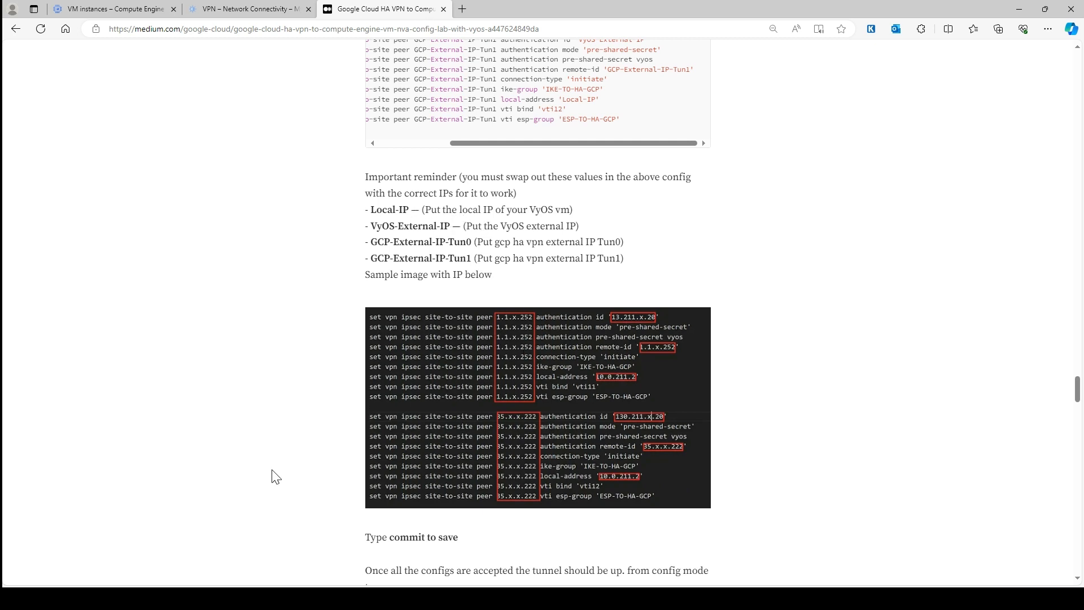
key(alt+Tab)
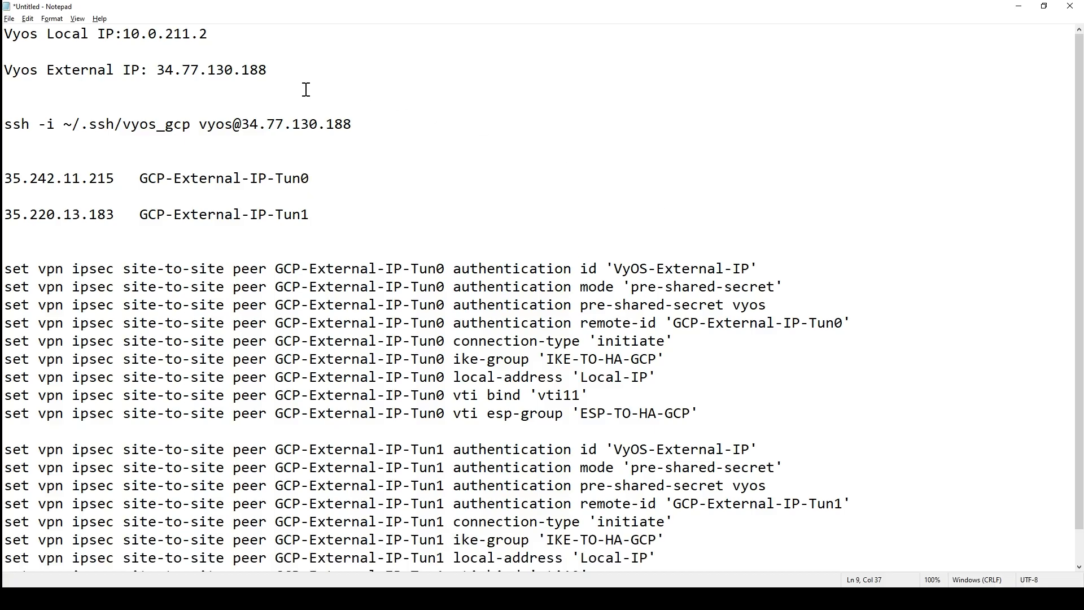
Replace the GCP-External-IP-Tun0 peer name with 35.242.11.215 in the four authentication lines of the first tunnel block.
scroll(316, 84, down, 1)
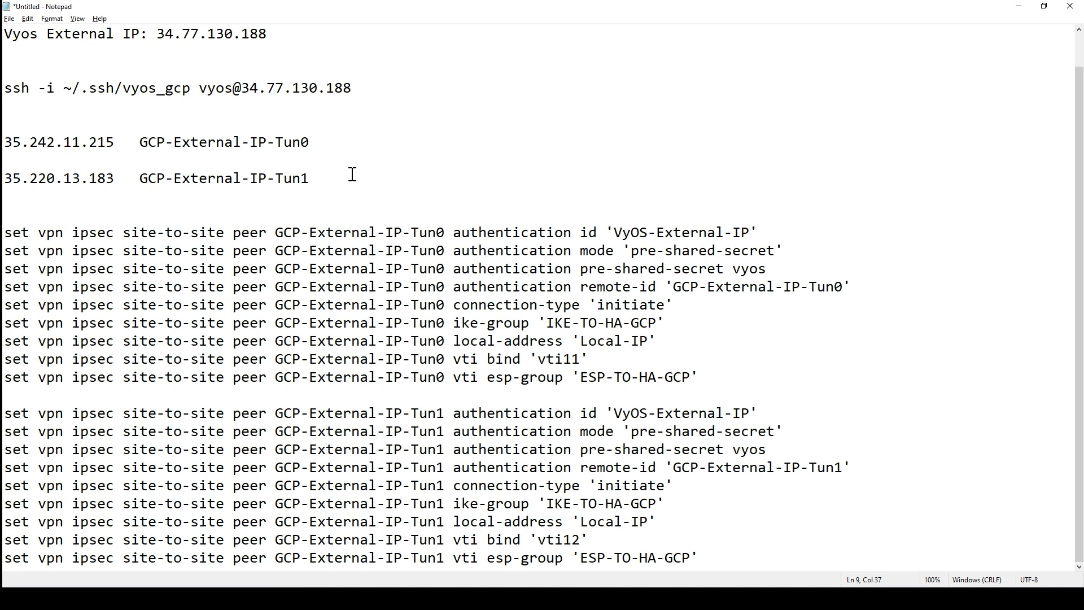
drag(124, 143, 6, 142)
key(ctrl+c)
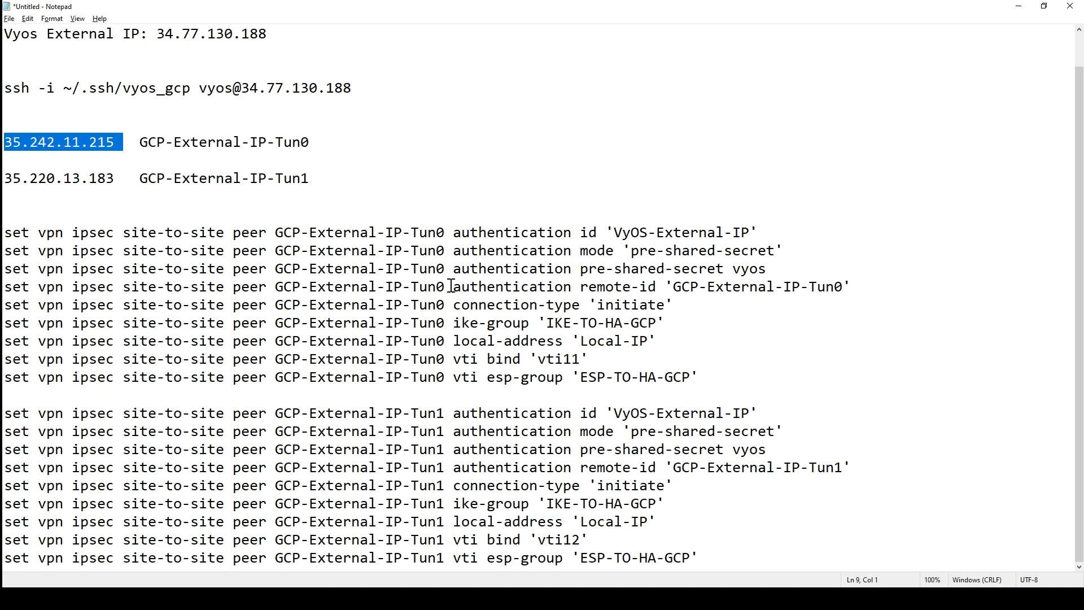
drag(445, 232, 275, 233)
key(Delete)
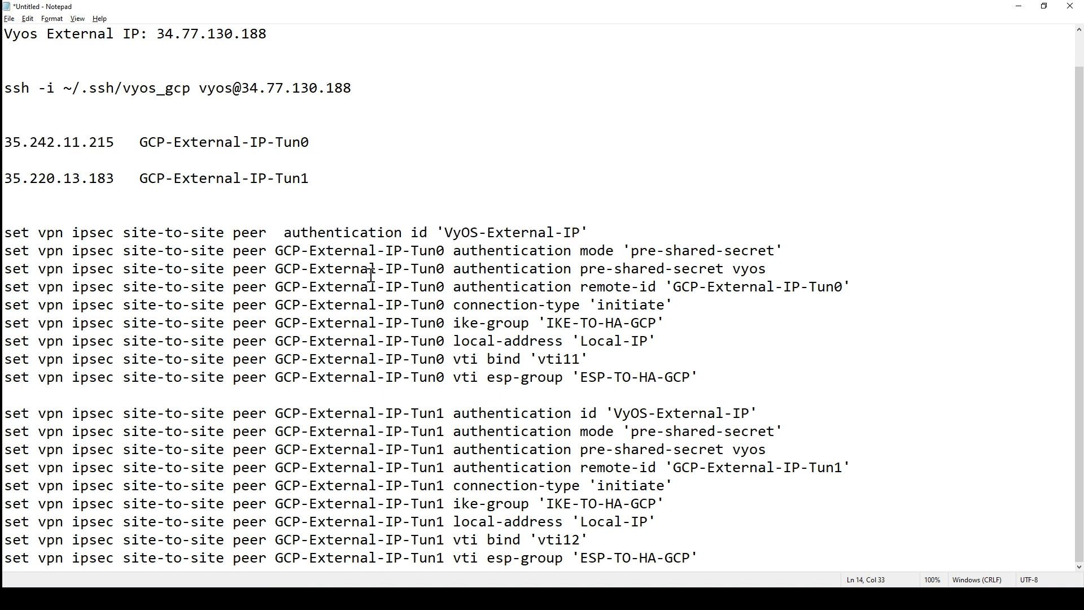
key(ctrl+v)
drag(445, 251, 280, 251)
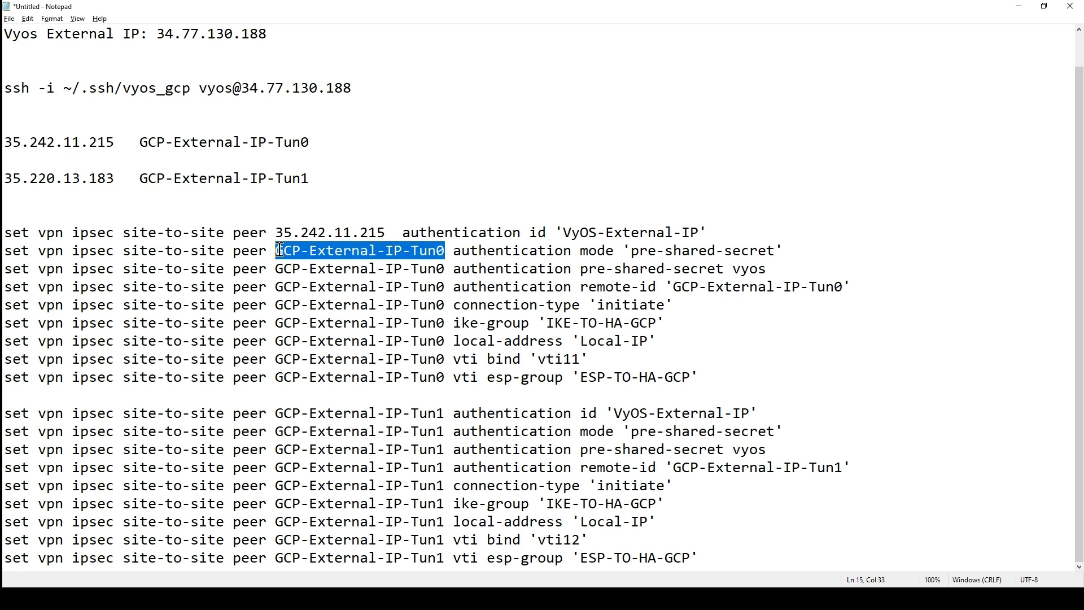
key(ctrl+v)
drag(445, 269, 280, 270)
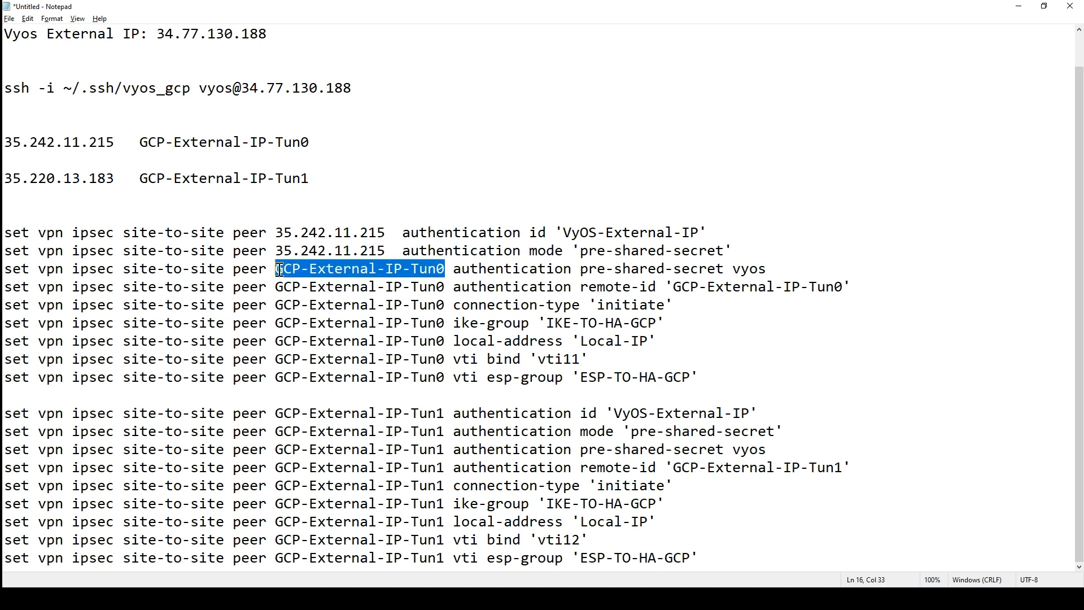
key(ctrl+v)
drag(445, 287, 276, 289)
key(ctrl+v)
Put 35.242.11.215 as the peer in the first block's connection-type, ike-group, local-address, vti bind and vti esp-group lines.
drag(445, 305, 276, 305)
key(ctrl+v)
drag(445, 323, 280, 323)
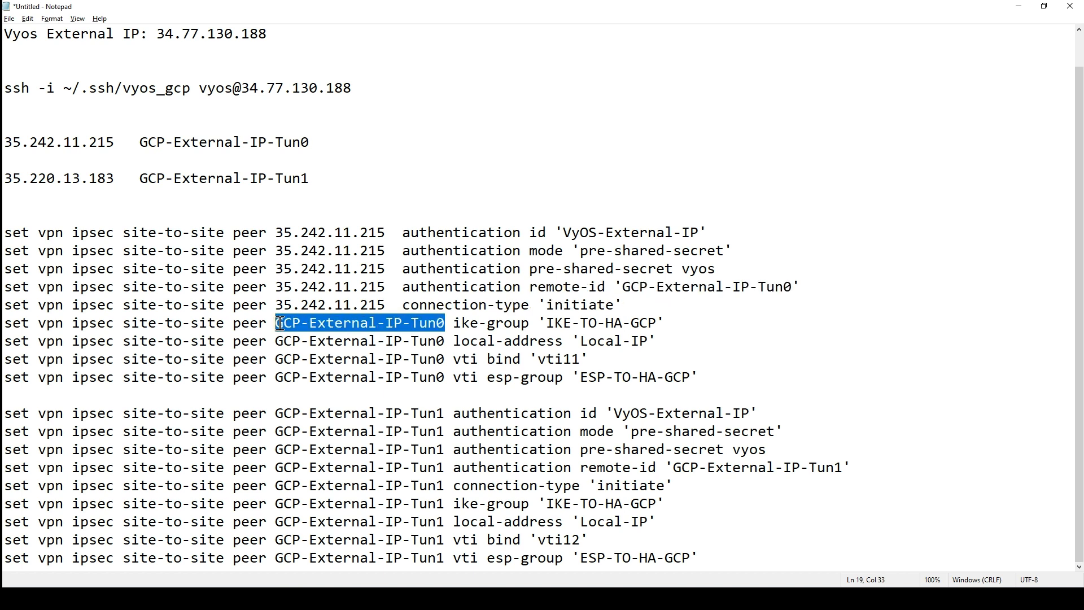
key(ctrl+v)
drag(446, 341, 280, 345)
key(ctrl+v)
drag(445, 360, 280, 364)
key(ctrl+v)
drag(445, 378, 276, 380)
key(ctrl+v)
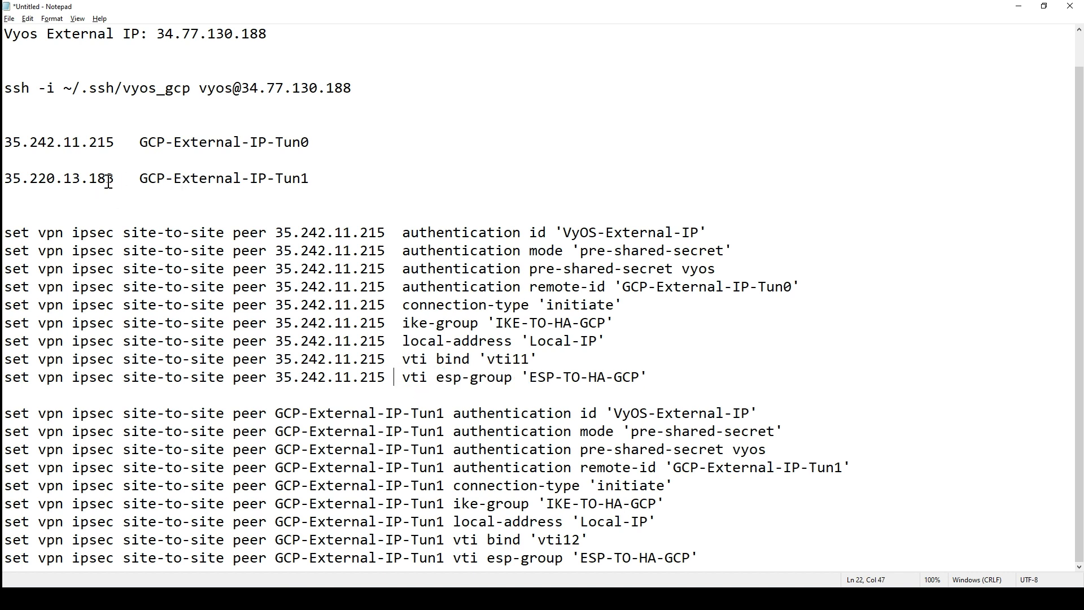
drag(445, 413, 279, 409)
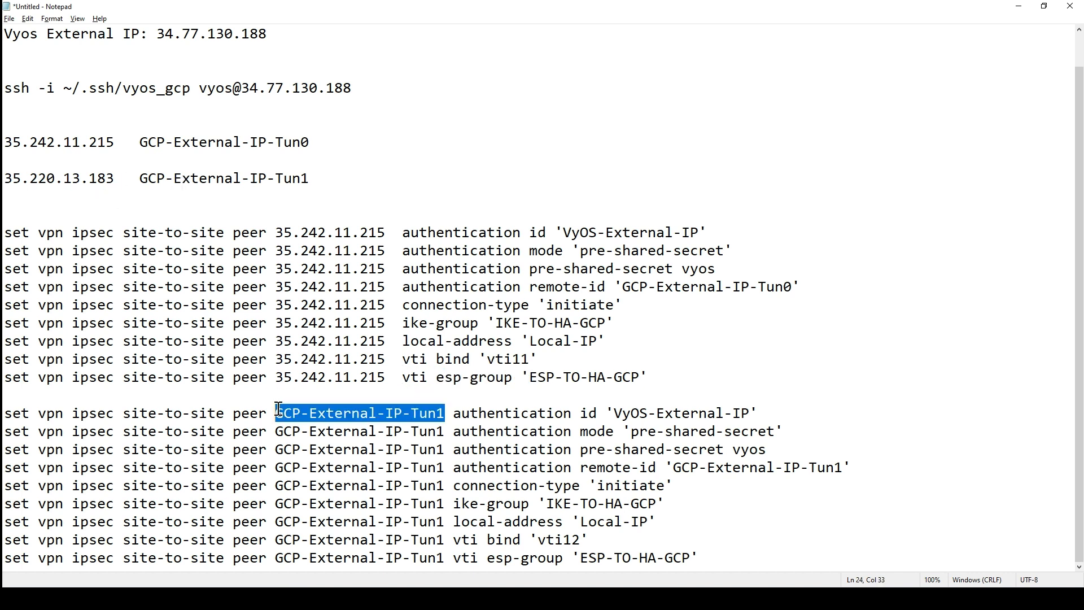
click(568, 161)
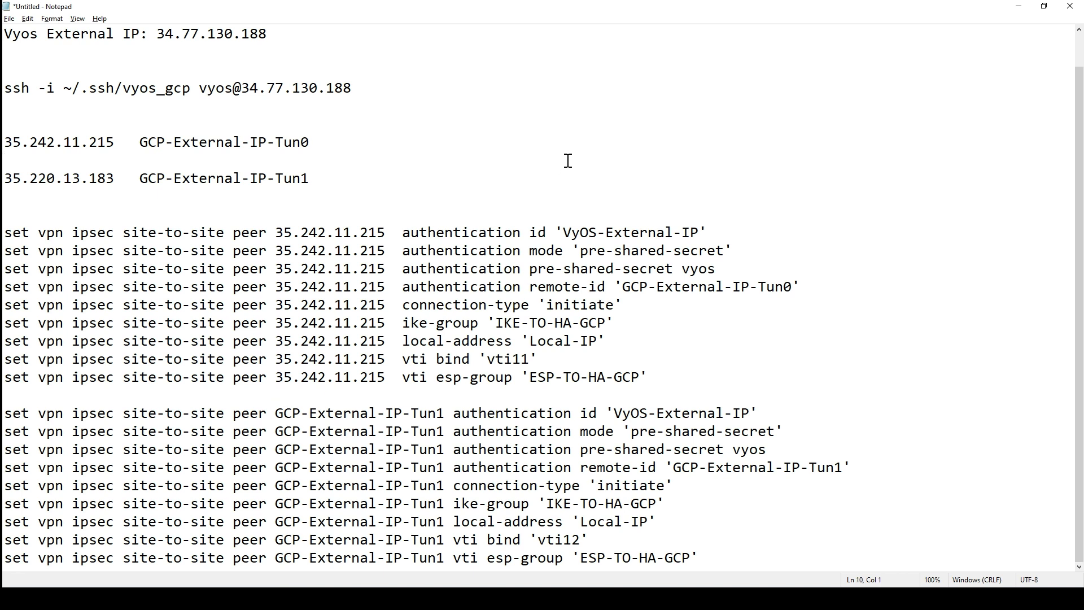
key(ctrl+f)
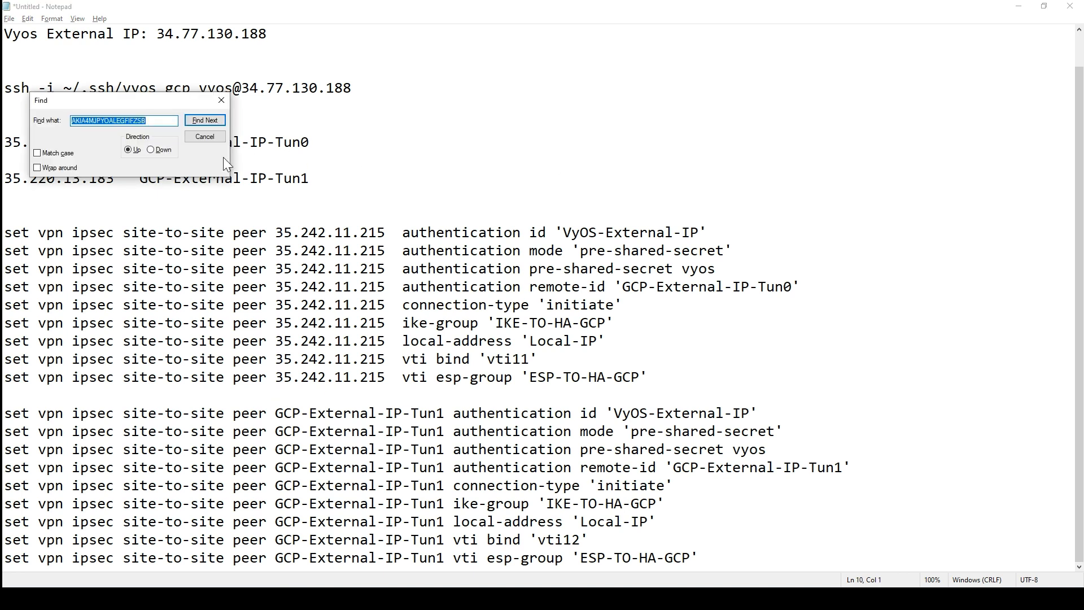
drag(166, 109, 668, 111)
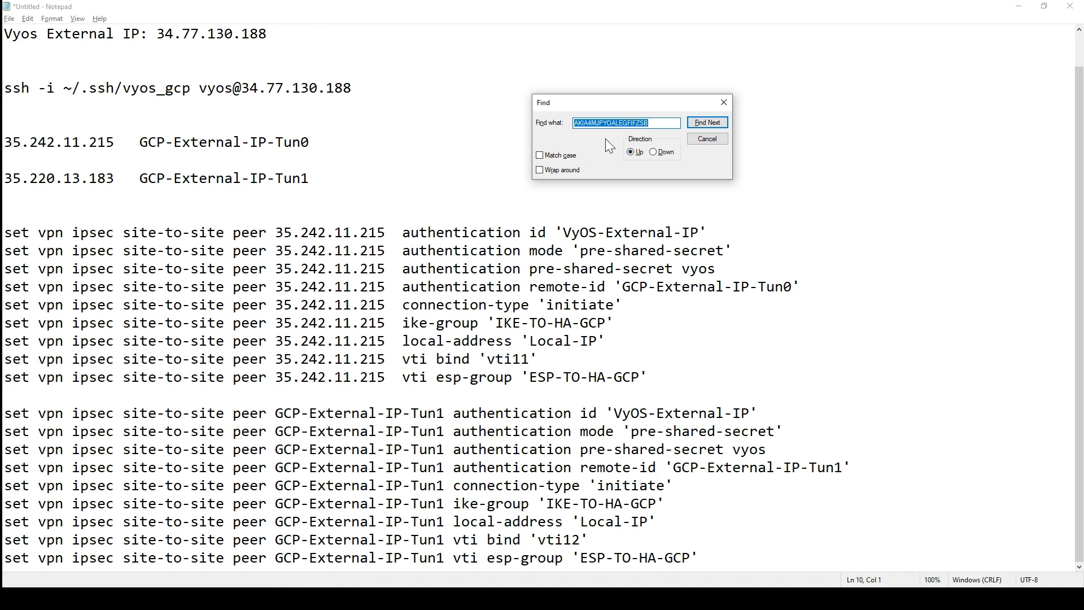
click(727, 104)
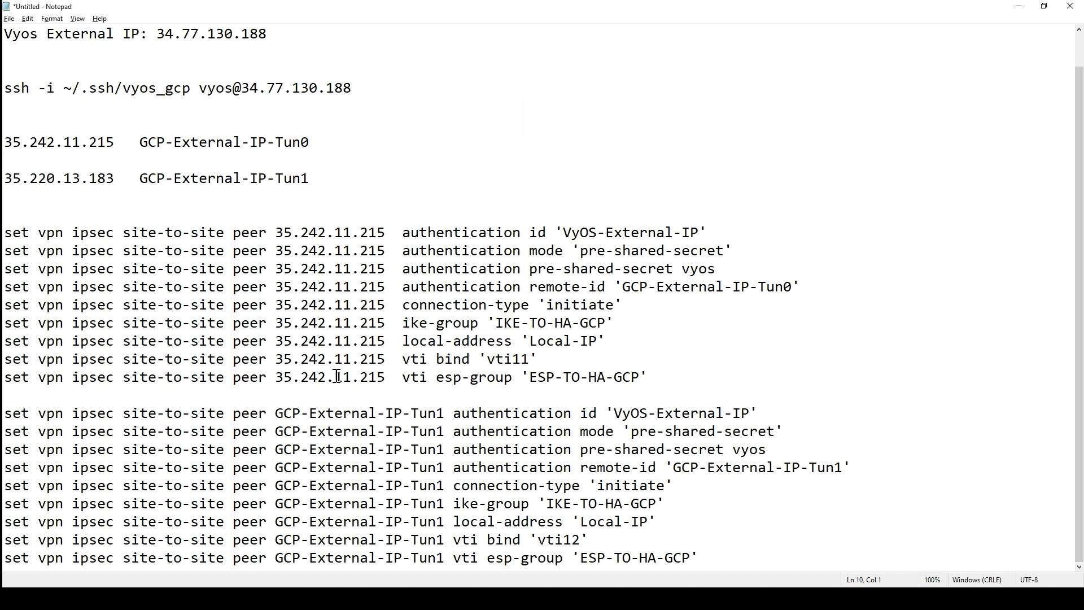
drag(448, 413, 278, 410)
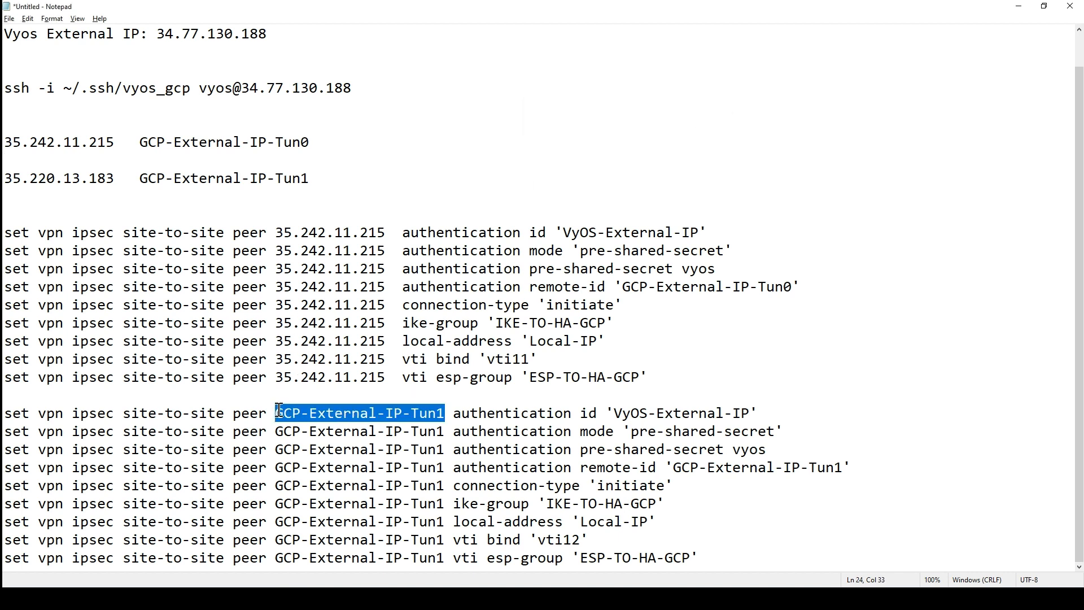
click(482, 446)
Replace the GCP-External-IP-Tun1 peer name with 35.220.13.183 in the four authentication lines of the second tunnel block.
click(116, 178)
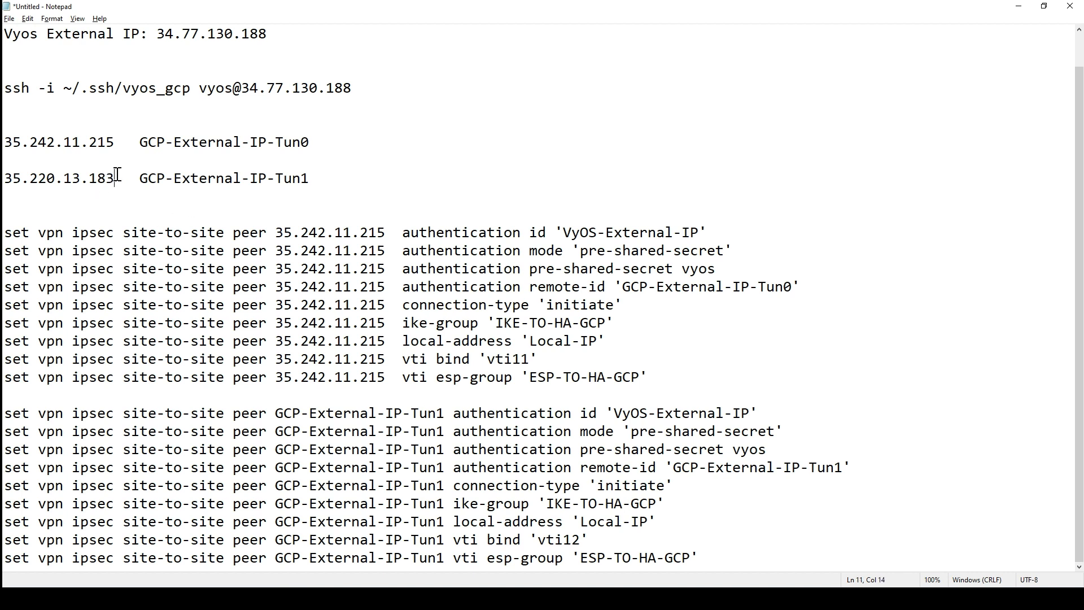
double_click(116, 177)
key(ctrl+c)
drag(446, 413, 276, 414)
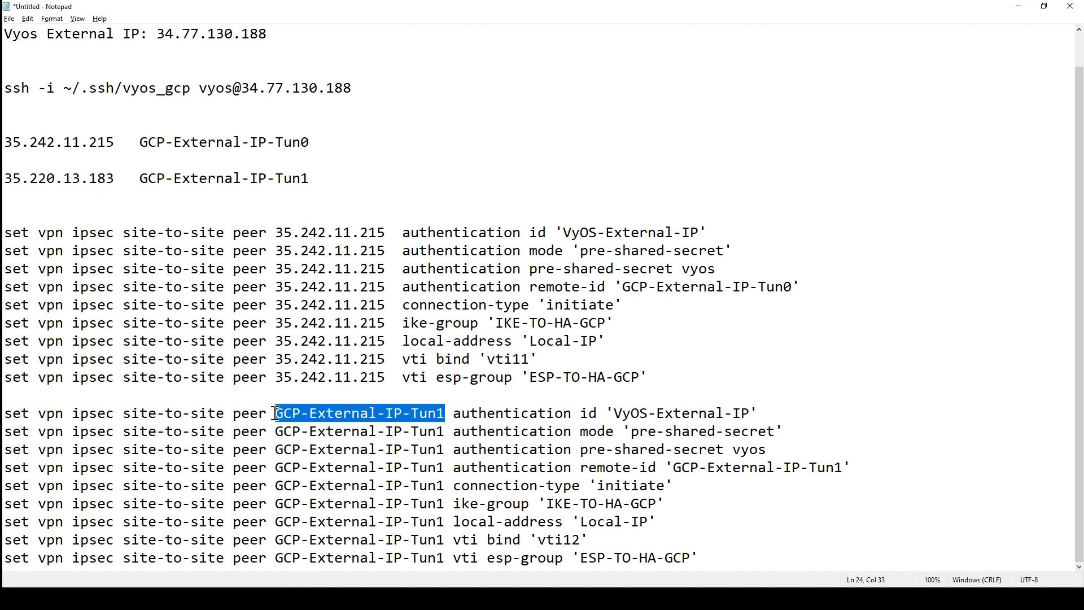
key(ctrl+v)
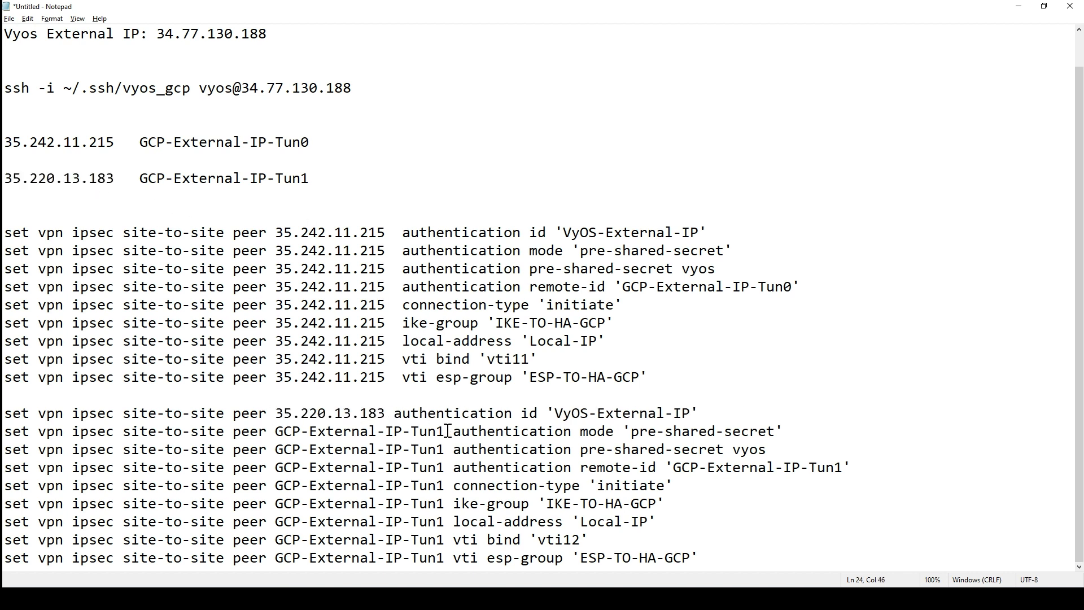
drag(448, 431, 275, 432)
key(ctrl+v)
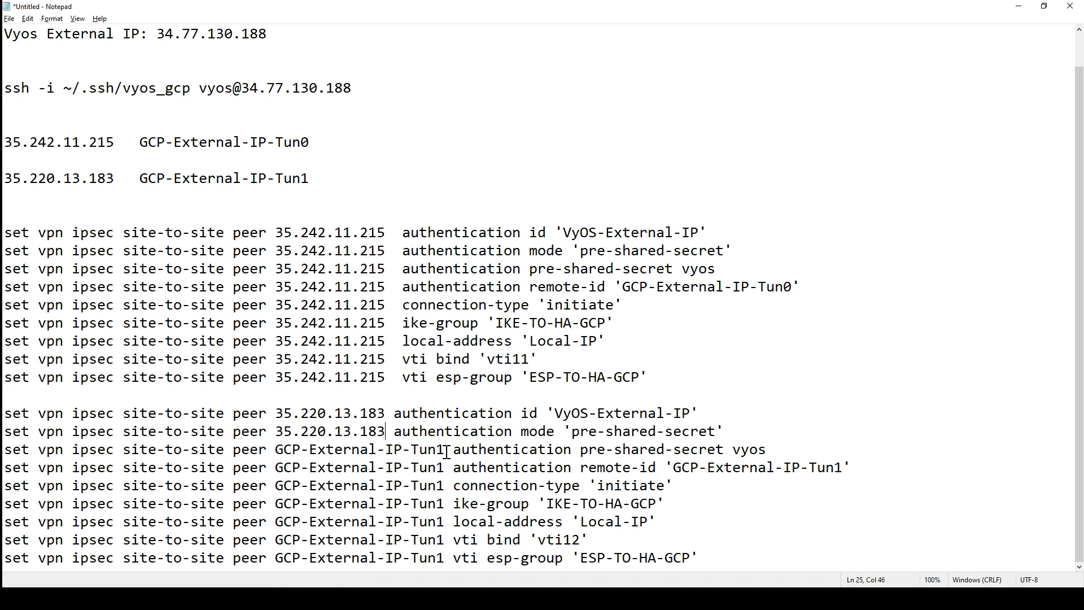
drag(446, 452, 275, 451)
key(ctrl+v)
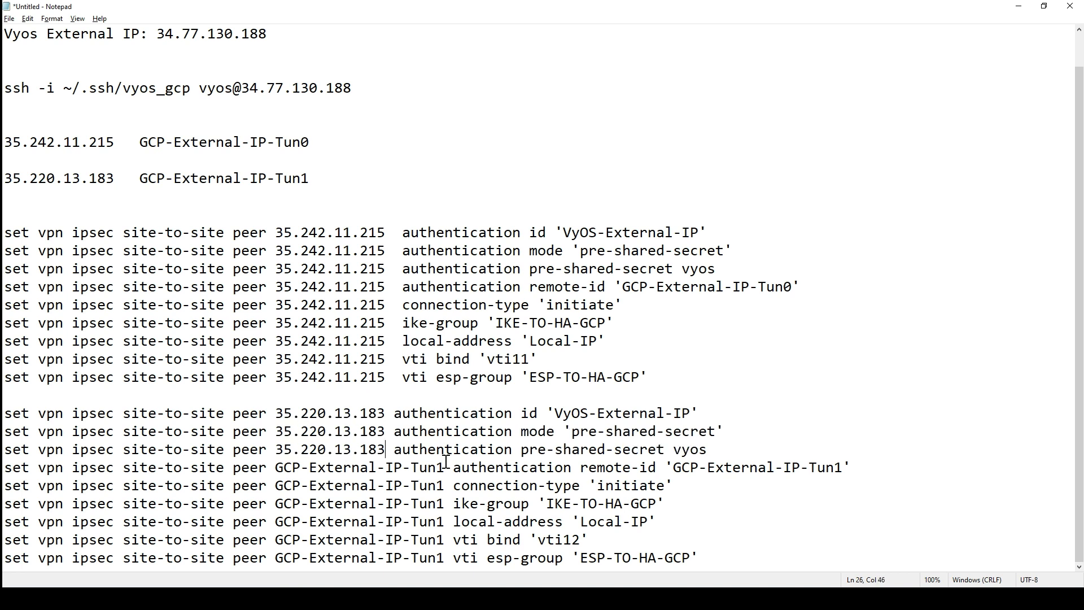
drag(447, 466, 275, 469)
key(ctrl+v)
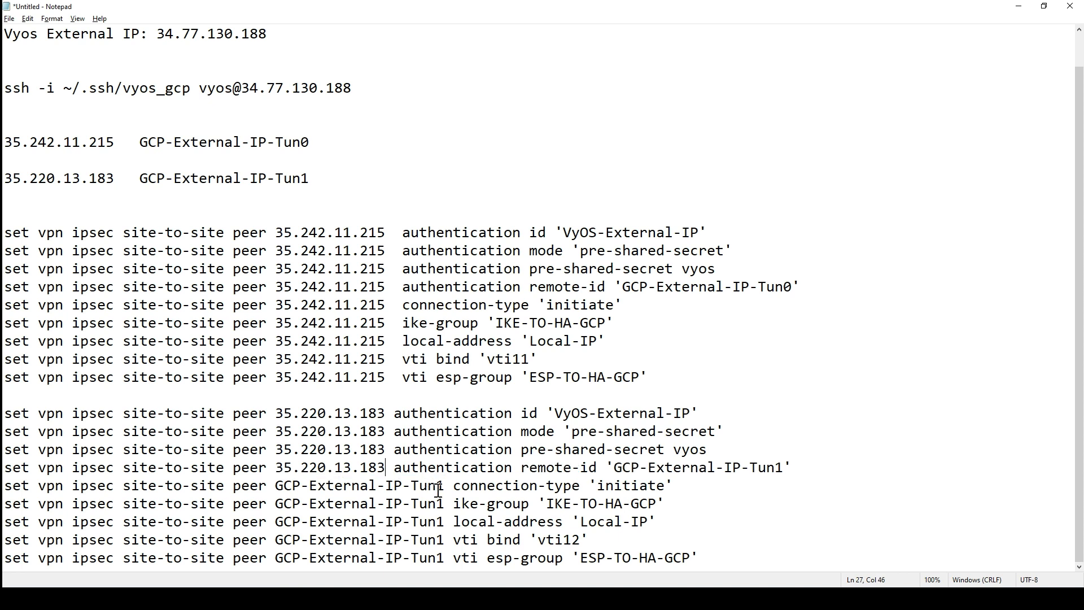
Put 35.220.13.183 as the peer in the second block's connection-type, ike-group, local-address, vti bind and vti esp-group lines.
drag(439, 486, 275, 487)
key(ctrl+v)
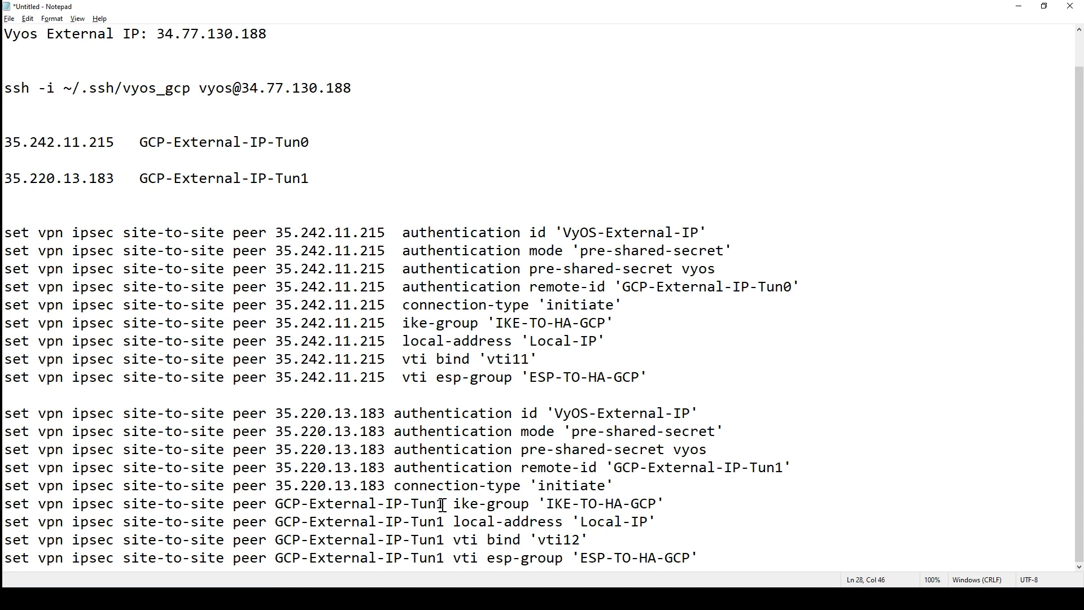
drag(443, 504, 273, 509)
key(ctrl+v)
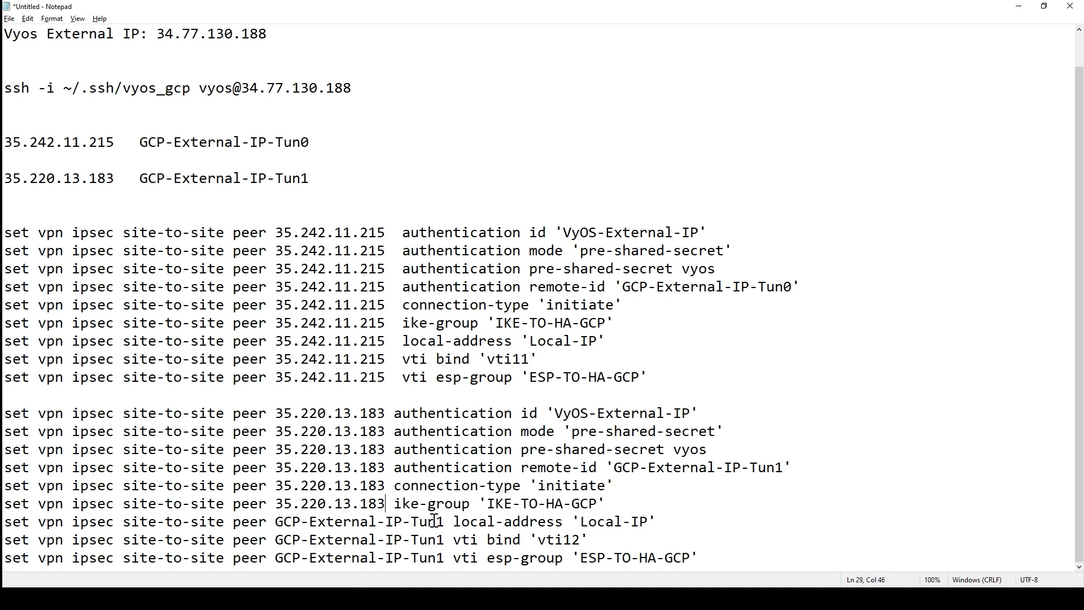
drag(444, 522, 279, 526)
key(ctrl+v)
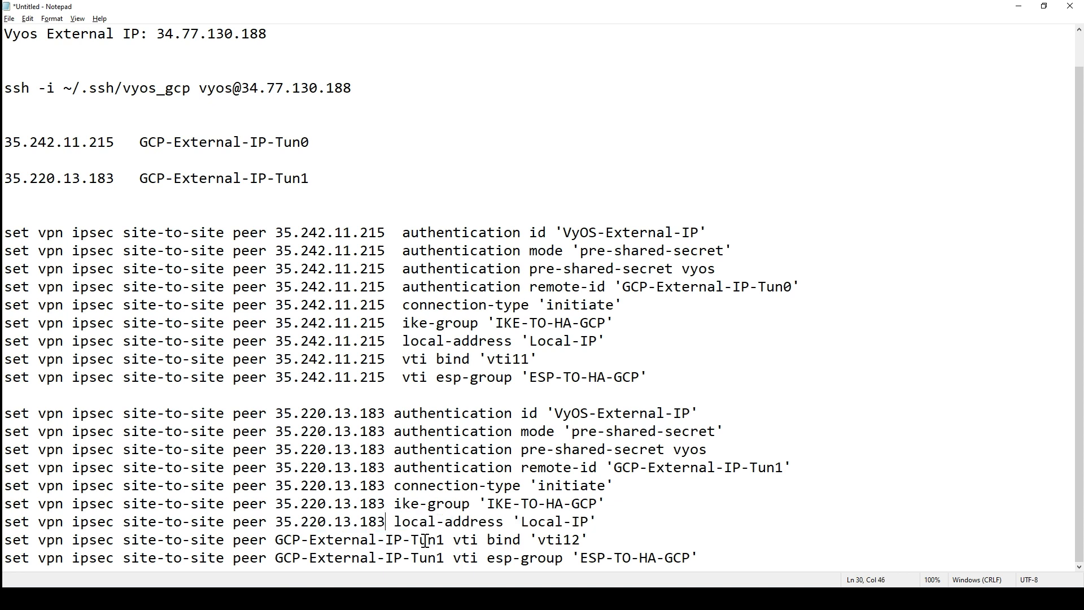
drag(444, 540, 275, 541)
key(ctrl+v)
click(446, 560)
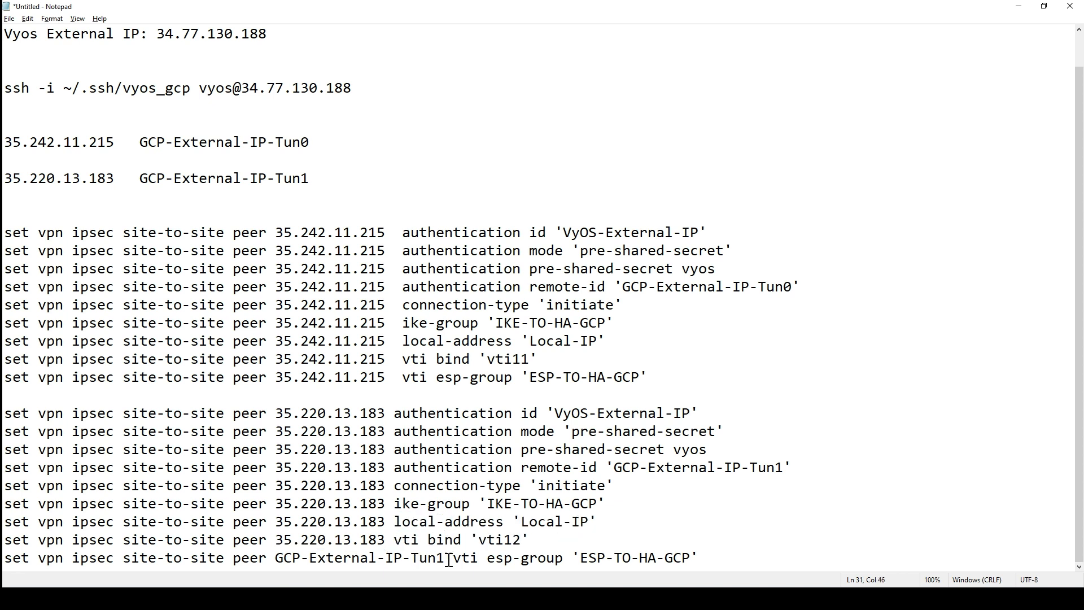
drag(444, 558, 276, 560)
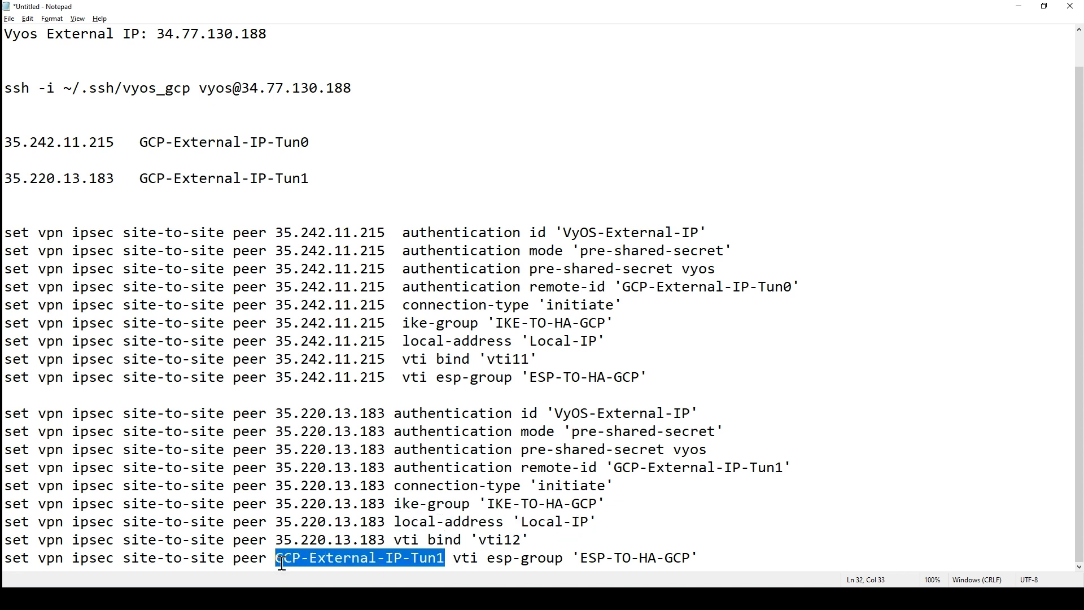
key(ctrl+v)
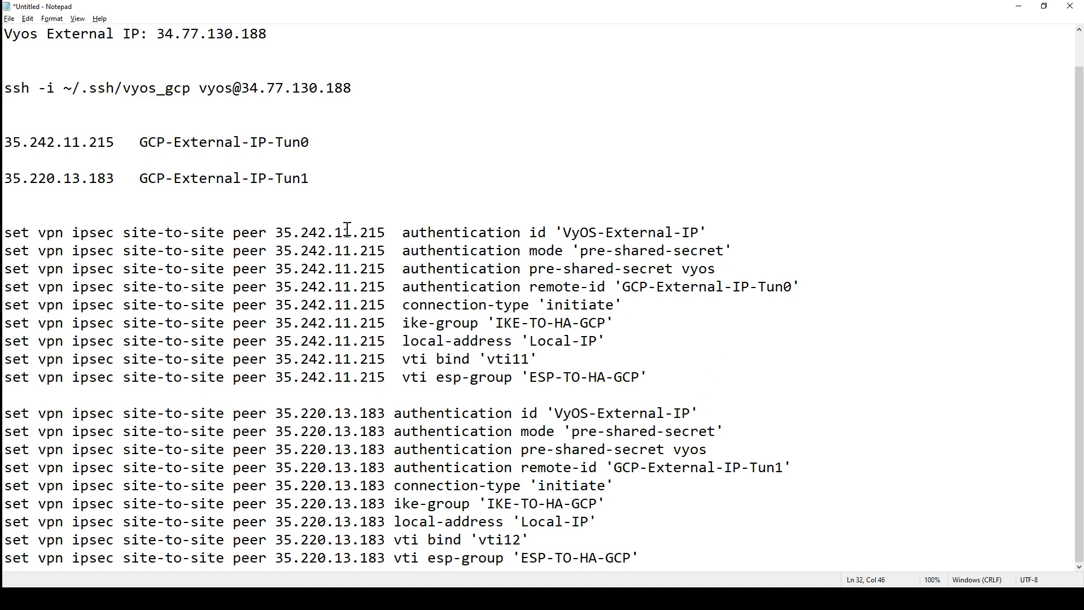
scroll(668, 238, up, 1)
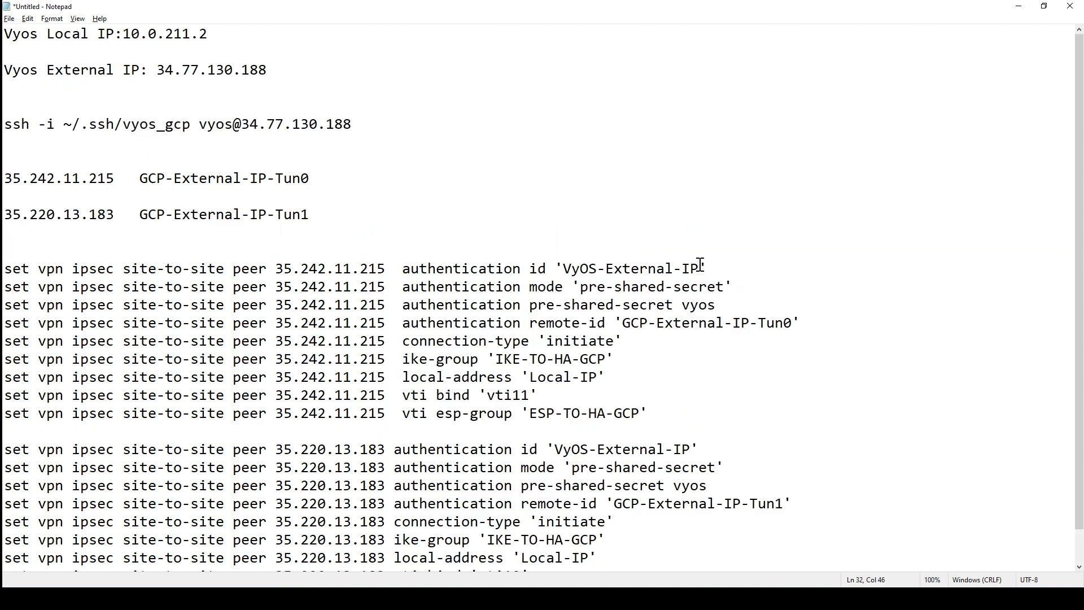
In the first tunnel block, set the authentication id to 34.77.130.188 and the authentication remote-id to 35.242.11.215.
drag(269, 70, 160, 70)
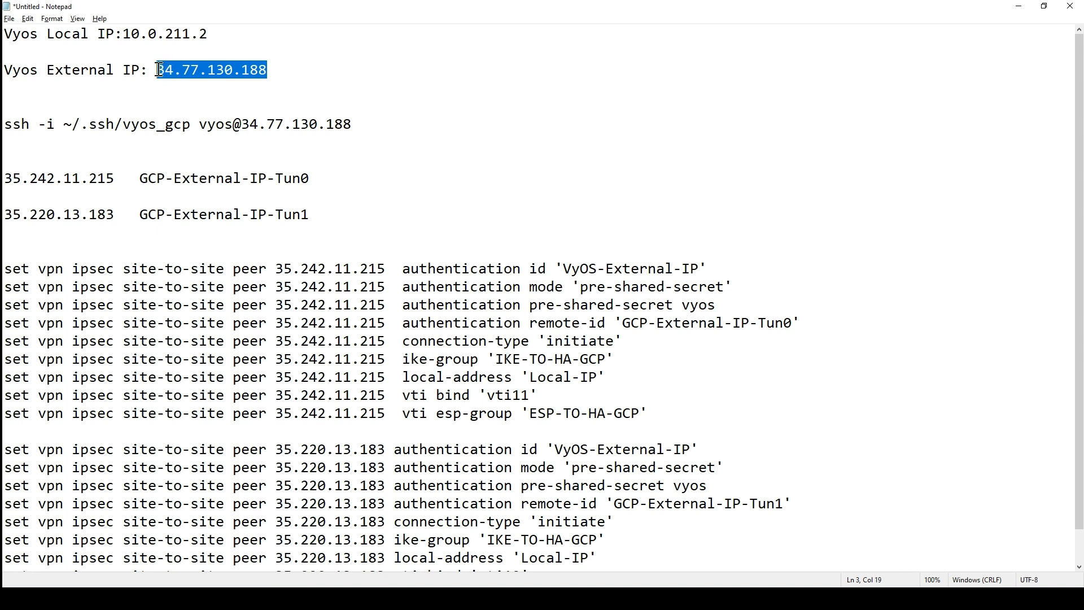
drag(700, 269, 568, 268)
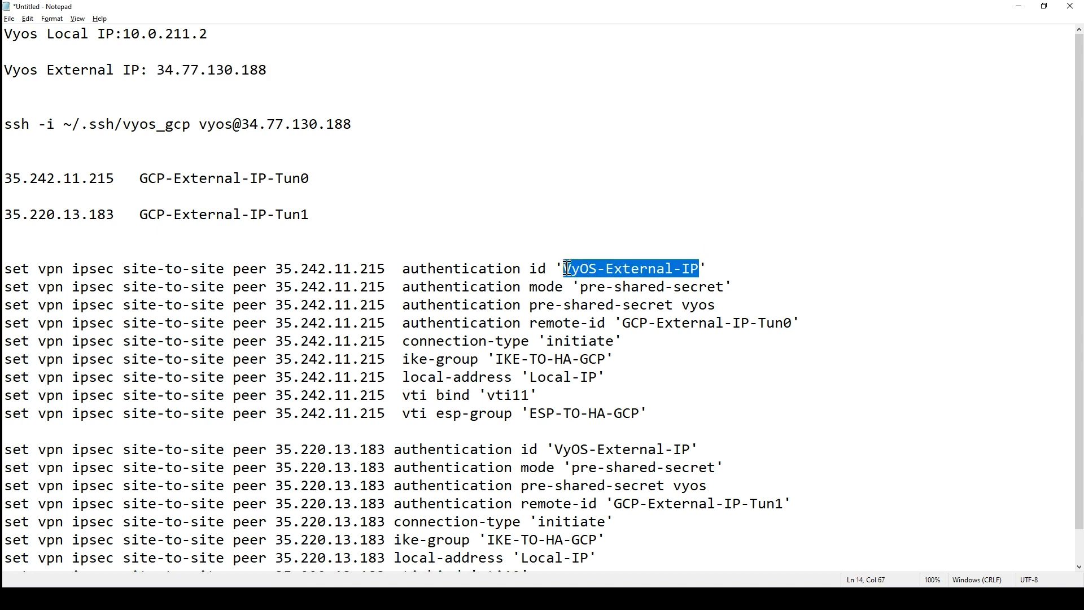
text(34.77.130.188)
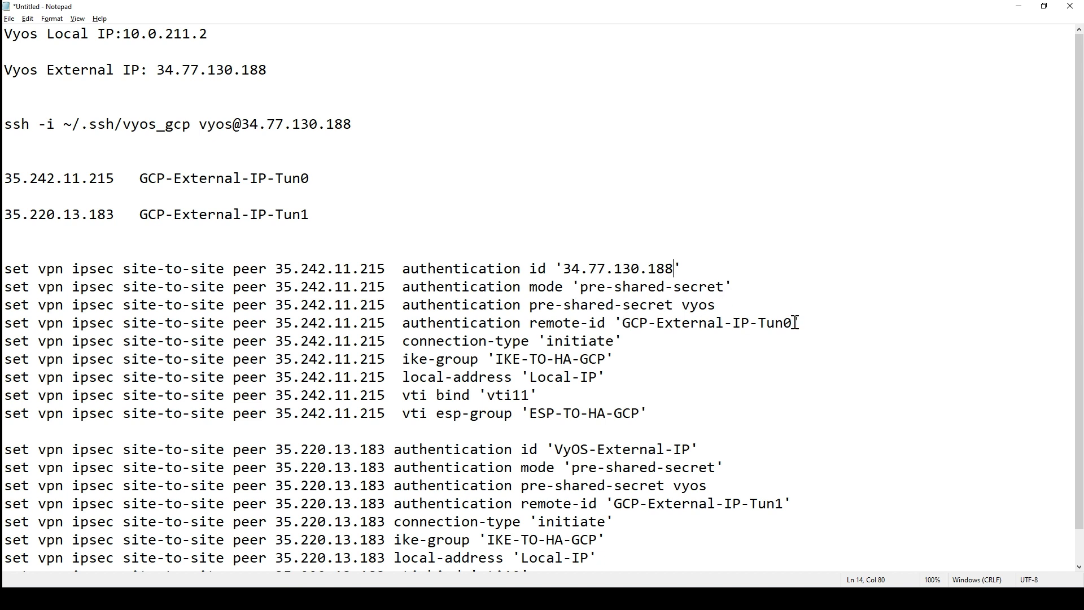
drag(116, 176, 3, 178)
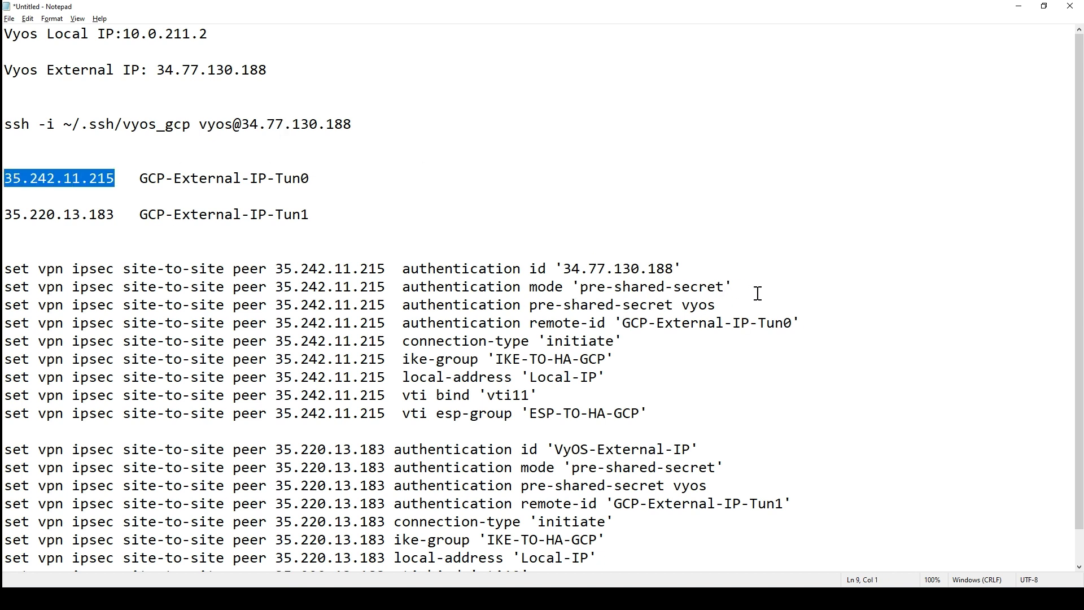
drag(792, 322, 622, 323)
text(35.242.11.215)
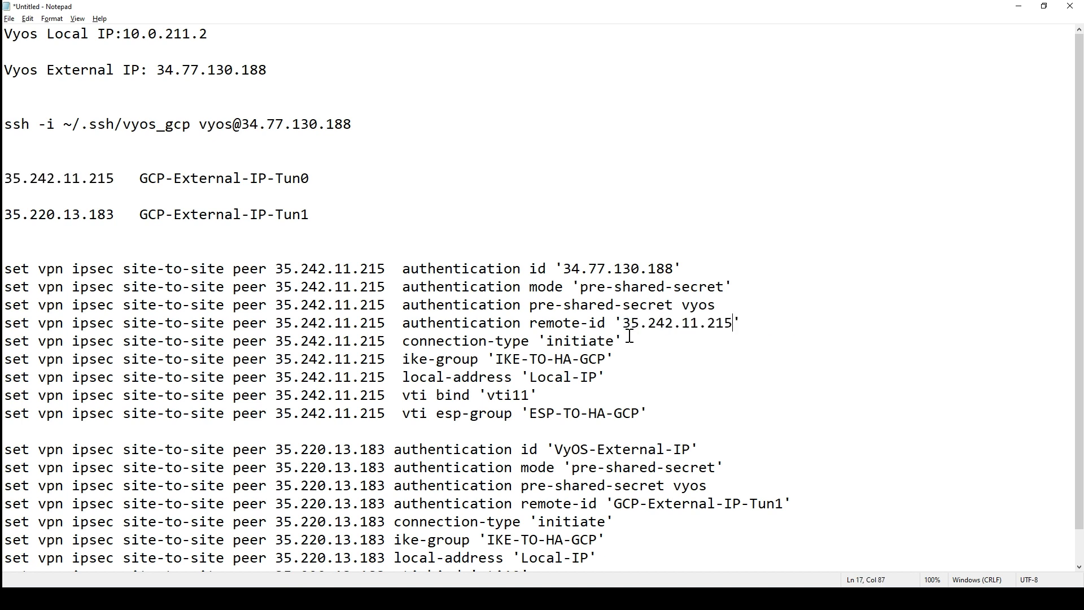
Replace the Local-IP placeholder in the first tunnel block's local-address line with 10.0.211.2.
click(596, 377)
drag(223, 35, 122, 34)
key(ctrl+c)
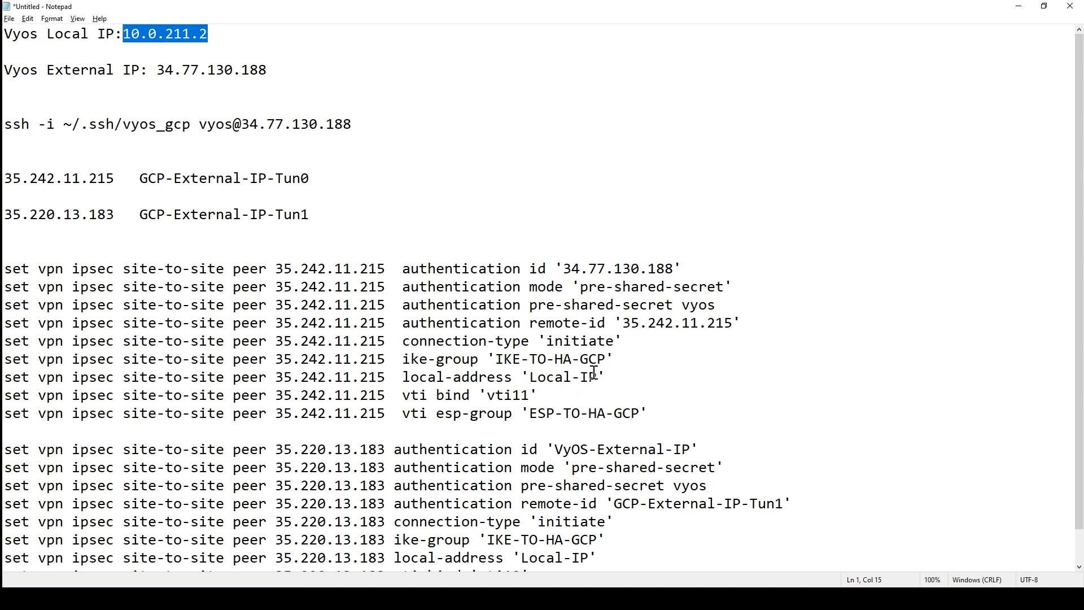
drag(597, 376, 530, 378)
key(ctrl+v)
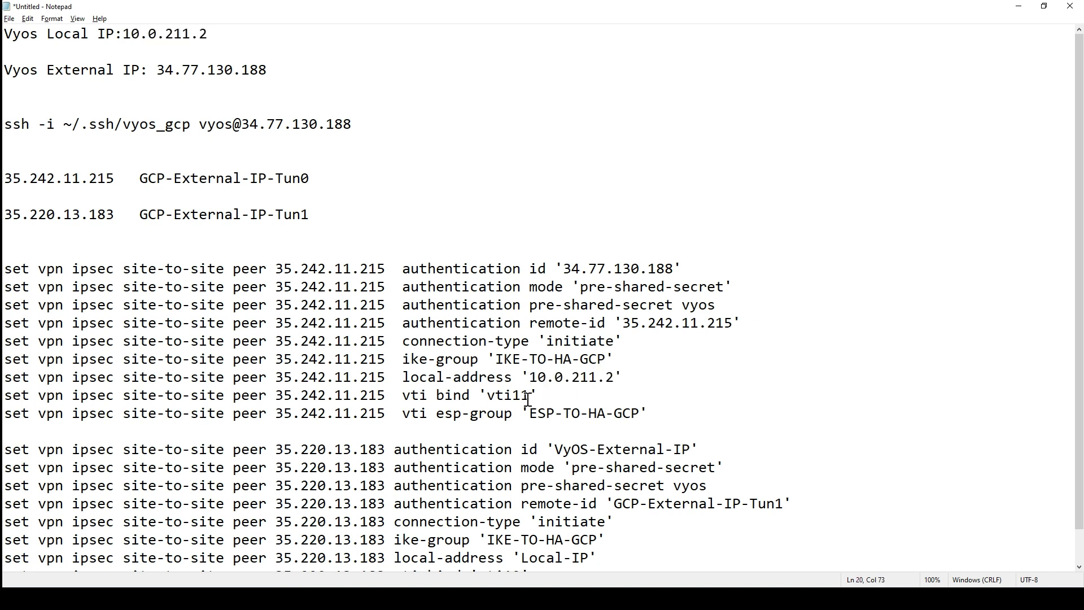
In the second tunnel block, set the authentication id to 34.77.130.188 and the authentication remote-id to 35.220.13.183.
scroll(634, 359, down, 1)
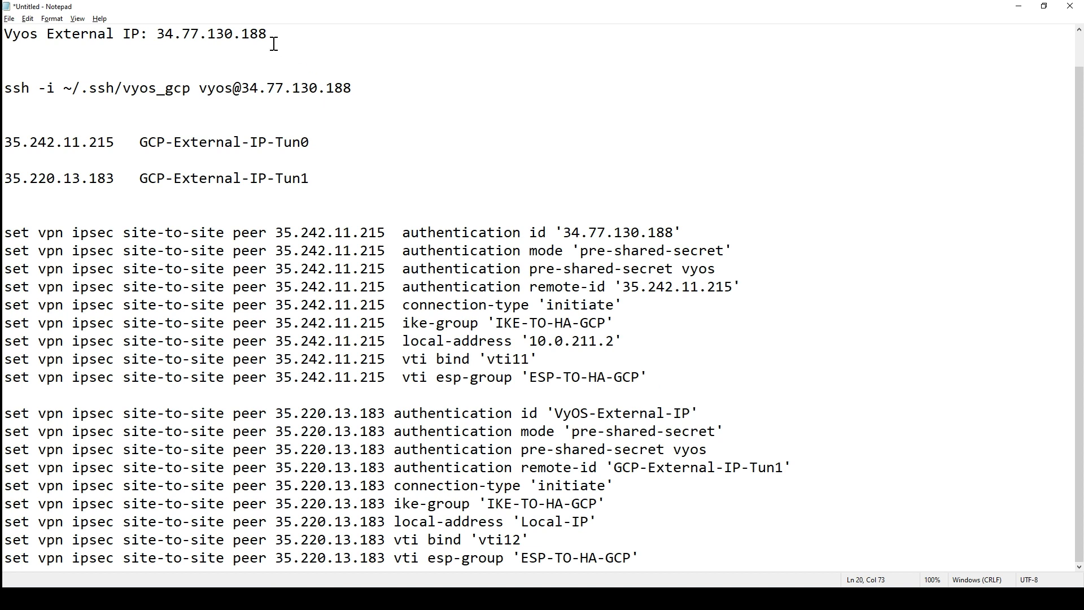
drag(269, 34, 158, 34)
key(ctrl+c)
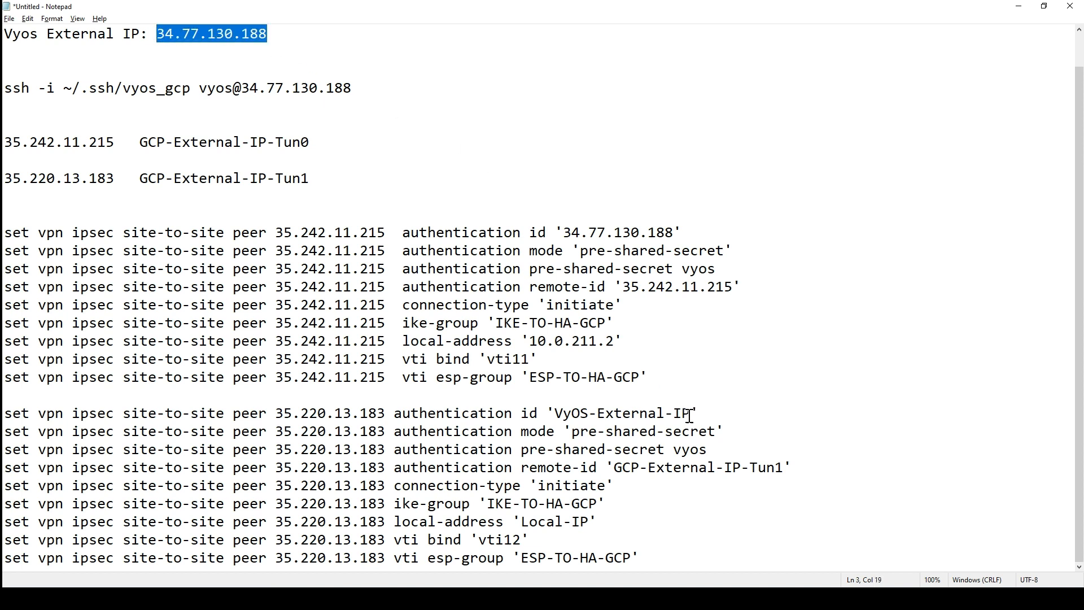
drag(694, 417, 555, 417)
key(ctrl+v)
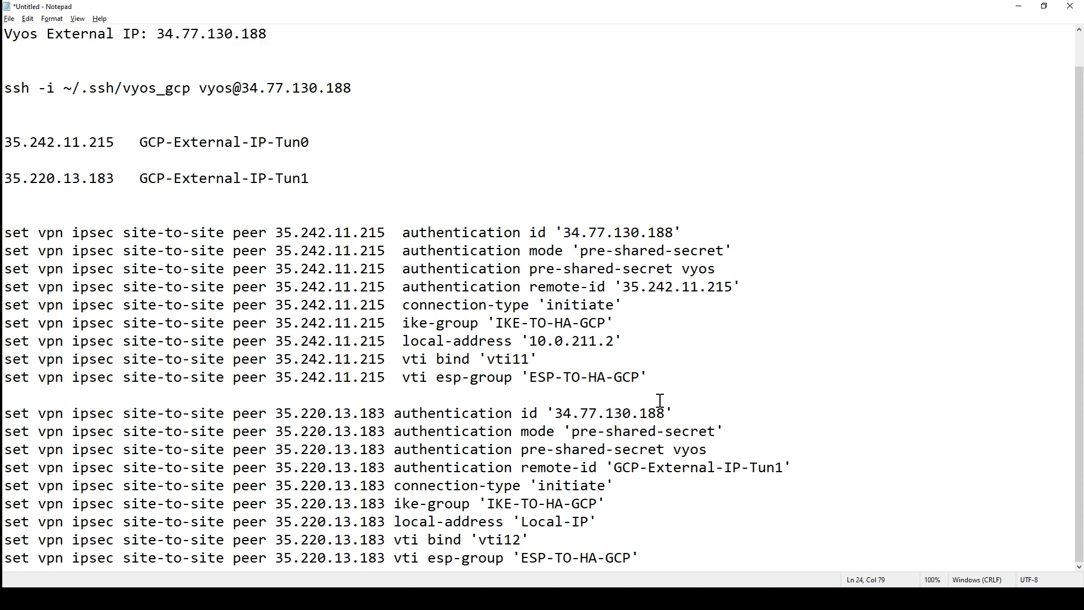
drag(785, 468, 617, 467)
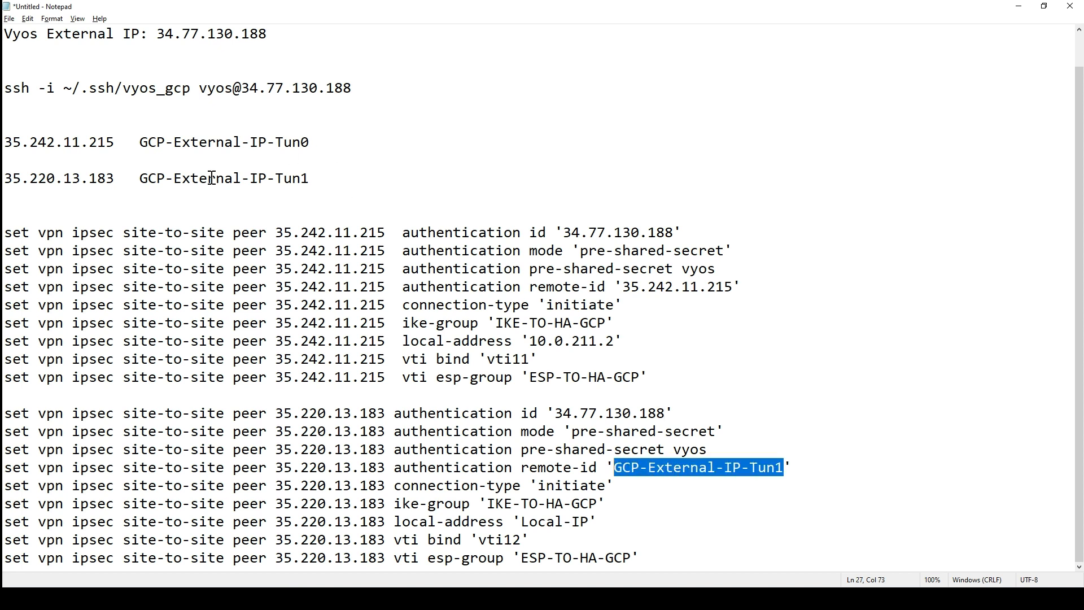
drag(115, 178, 4, 178)
key(ctrl+c)
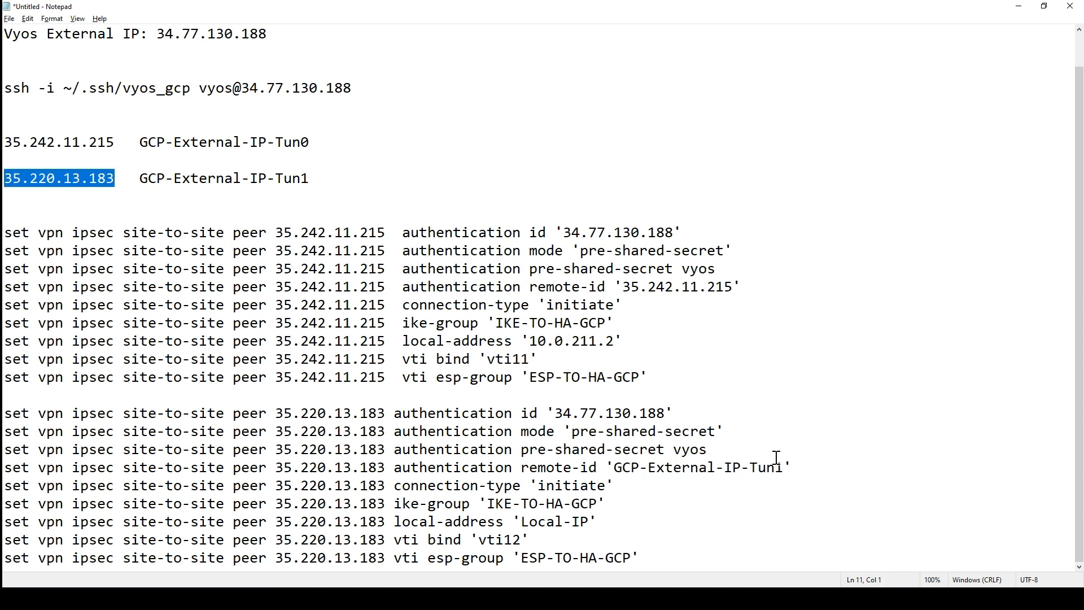
drag(785, 467, 614, 468)
key(ctrl+v)
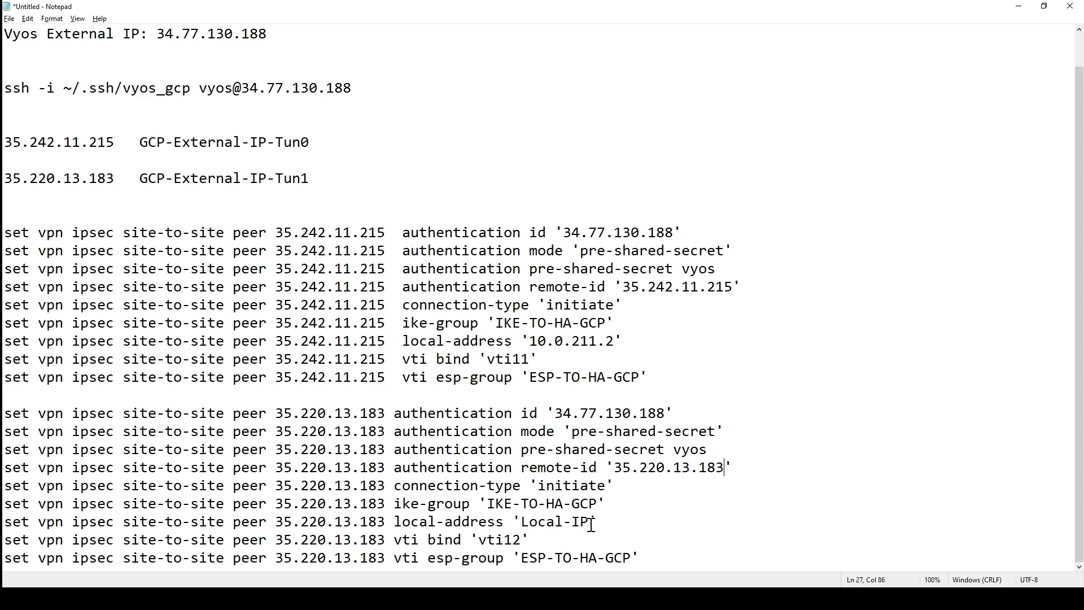
Replace the Local-IP placeholder in the second tunnel block's local-address line with 10.0.211.2.
scroll(145, 63, up, 1)
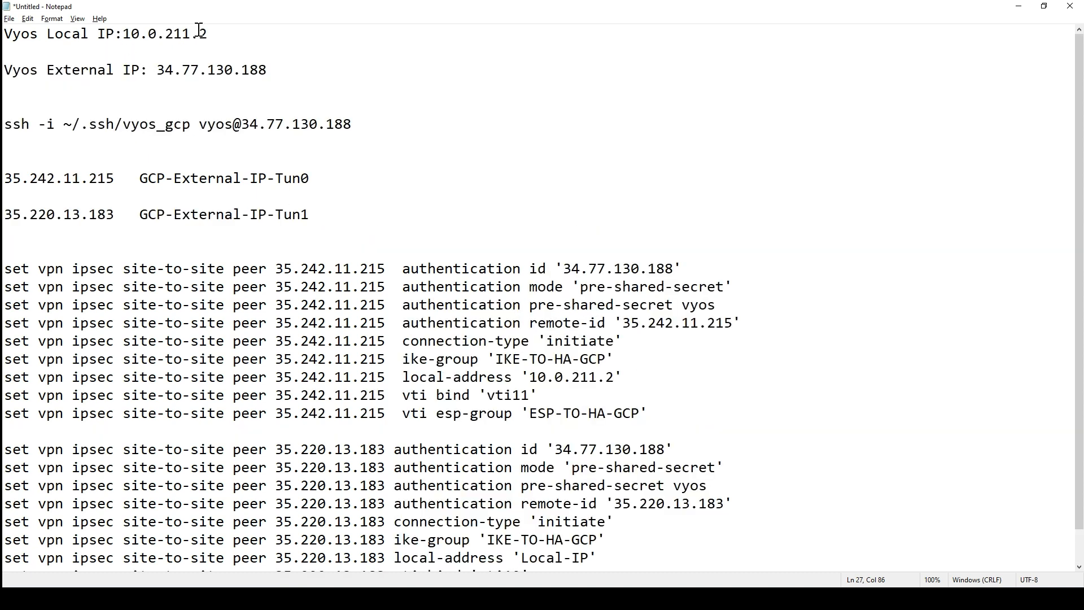
drag(212, 35, 124, 38)
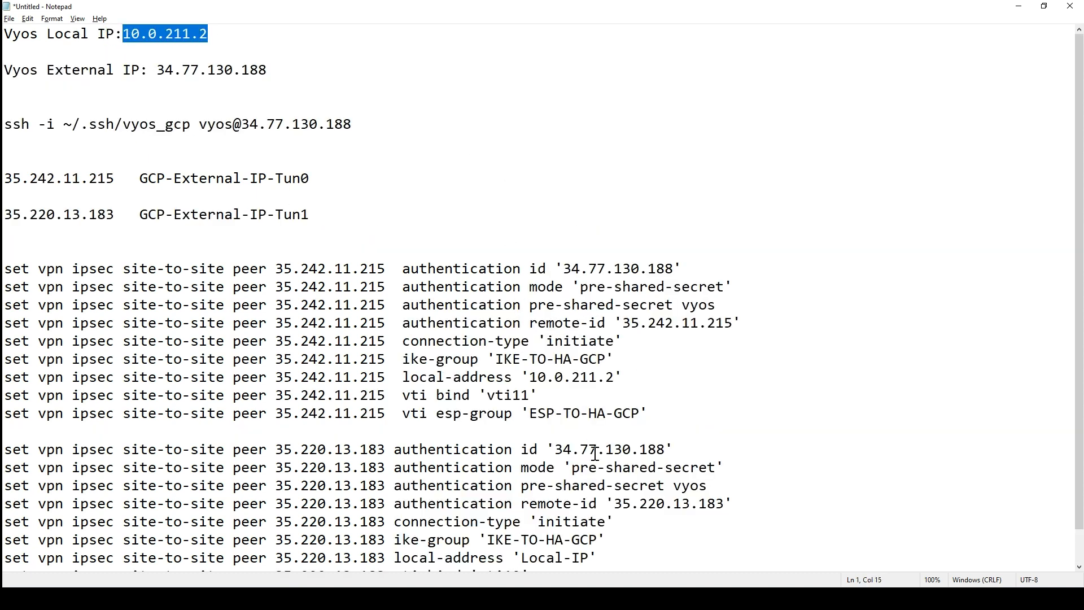
key(ctrl+c)
scroll(595, 454, down, 1)
drag(593, 522, 519, 521)
key(ctrl+v)
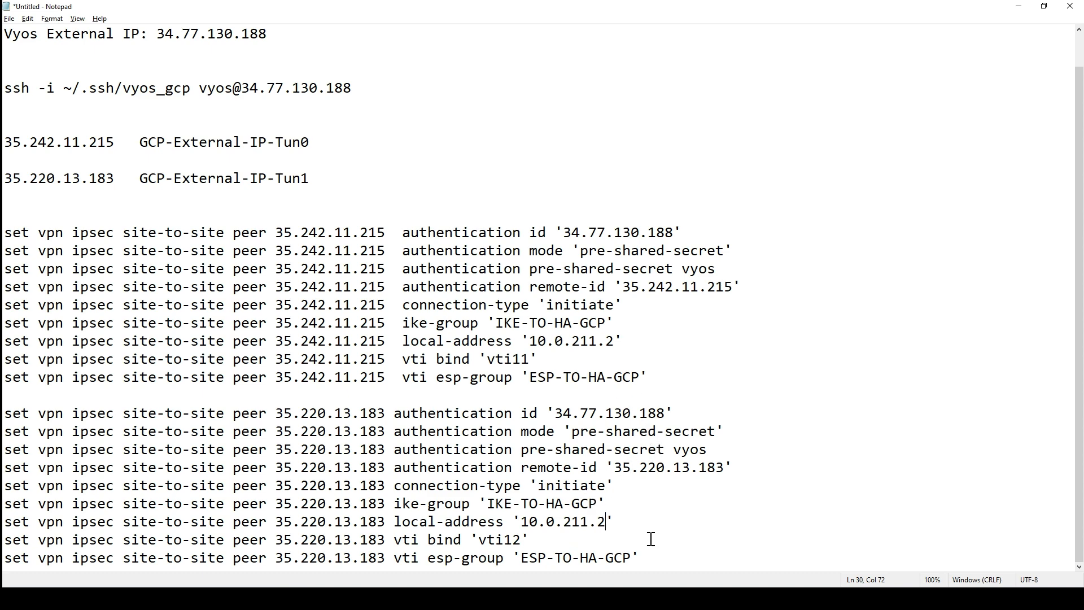
Copy both completed tunnel blocks from Notepad, switch to Cloud Shell in the browser and clear the terminal.
drag(651, 558, 623, 558)
drag(420, 539, 5, 232)
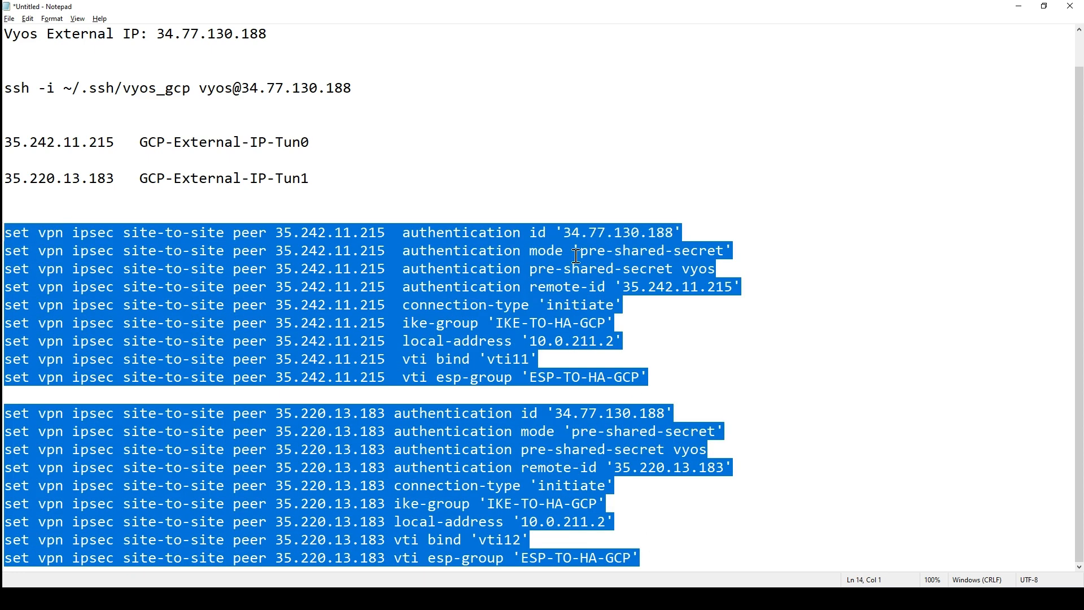
click(1019, 6)
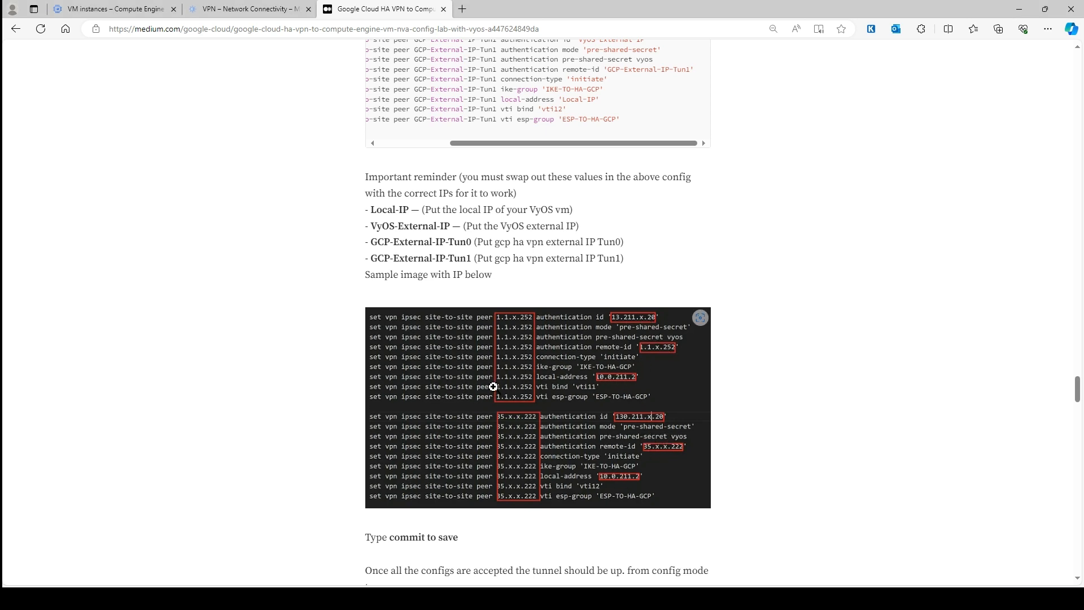
scroll(539, 468, down, 2)
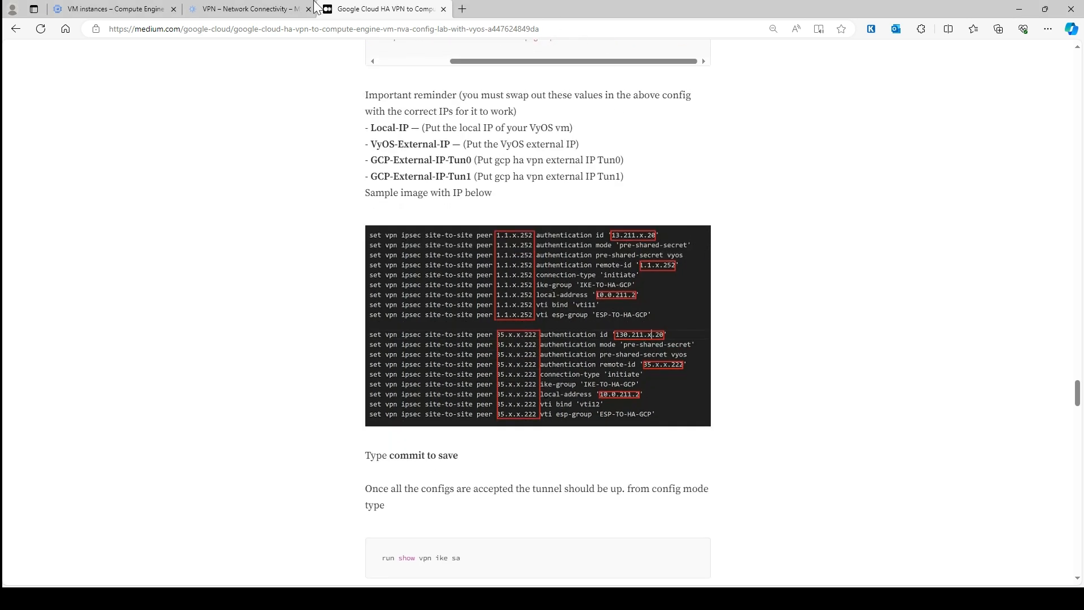
click(116, 7)
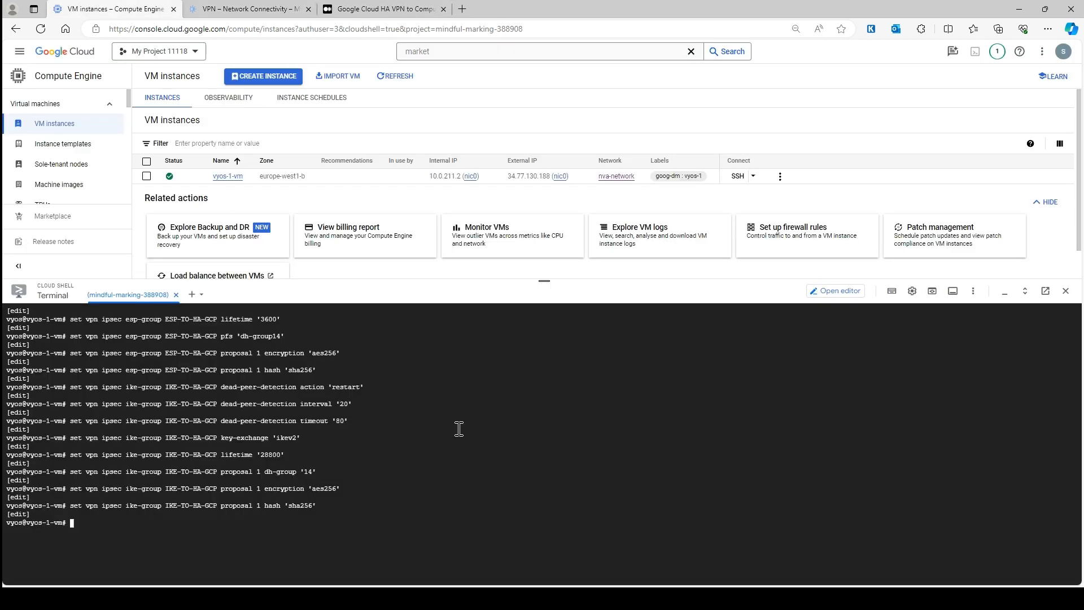
key(ctrl+l)
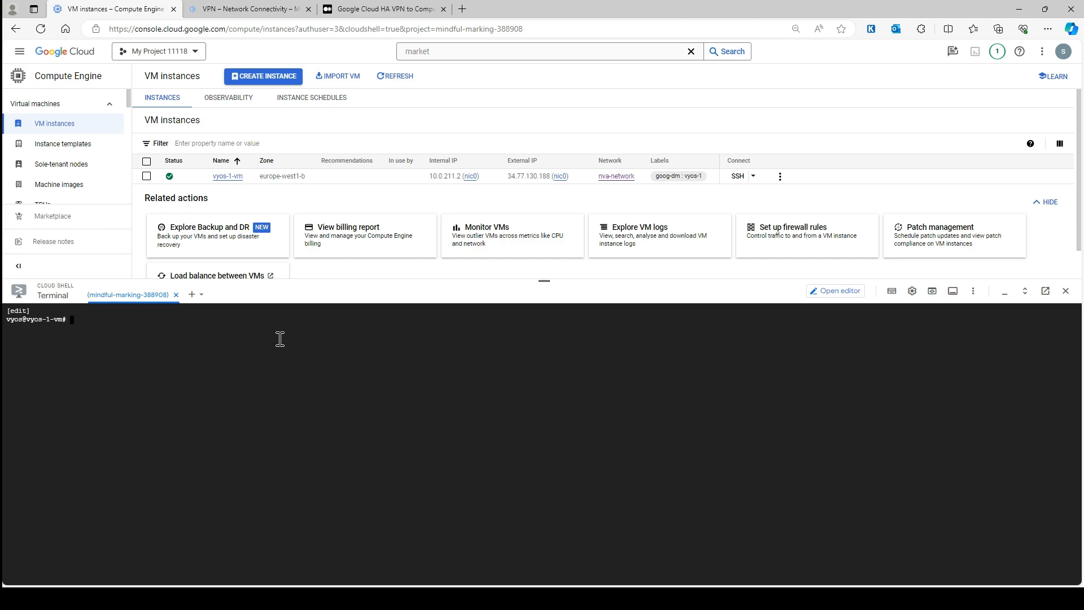
Review the guide's tunnel configuration template, the IP substitution reminder and the sample image in the Medium article.
key(ctrl+Tab)
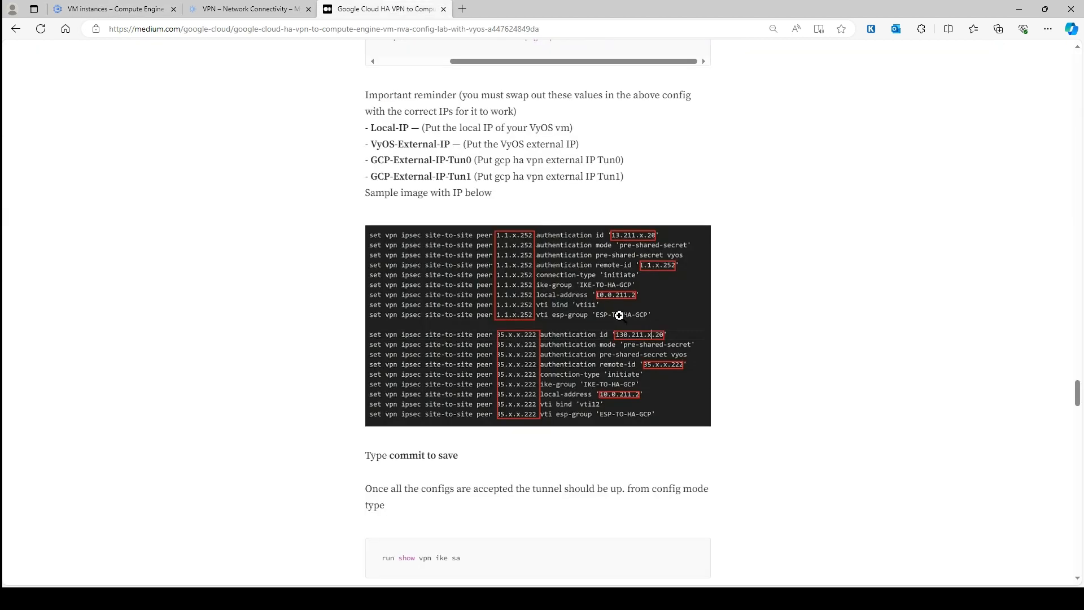
scroll(654, 406, down, 2)
scroll(654, 406, up, 2)
scroll(565, 311, up, 5)
scroll(486, 204, down, 1)
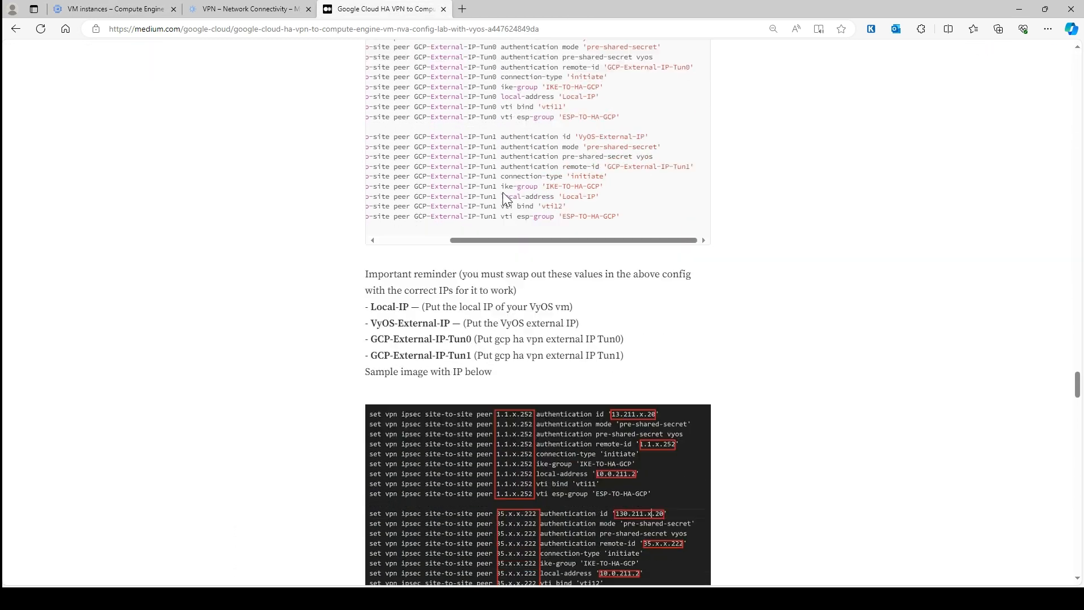
scroll(536, 198, up, 1)
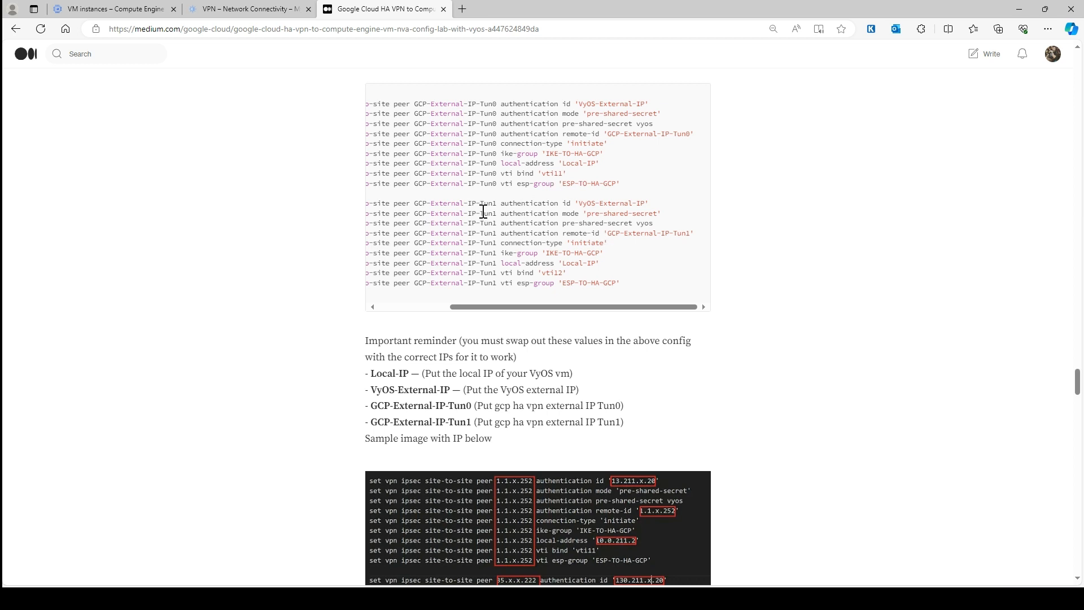
scroll(485, 221, down, 3)
scroll(406, 212, down, 3)
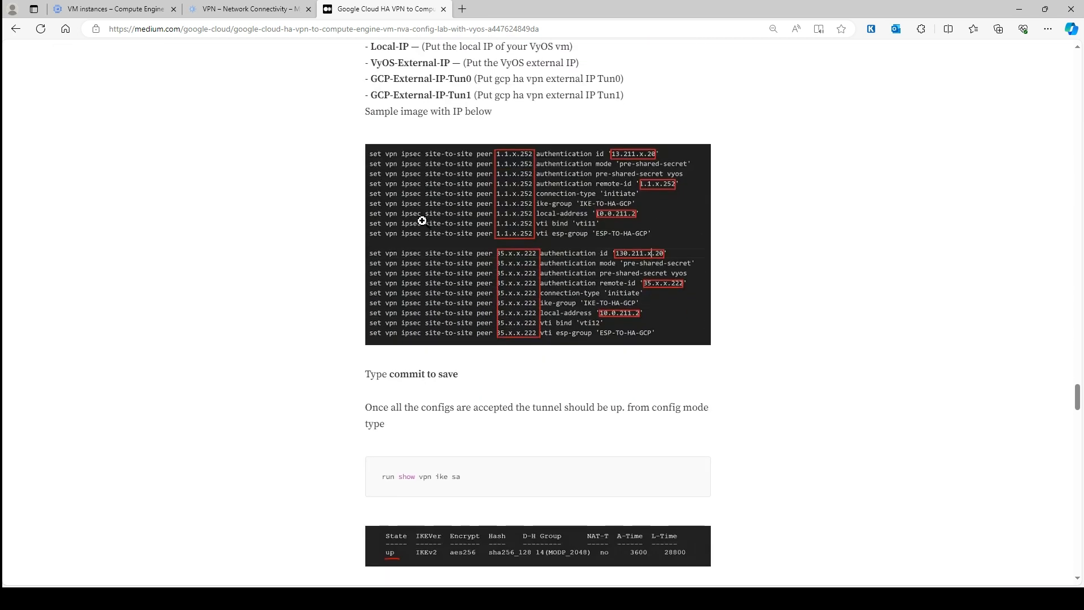
Enter both copied tunnel blocks, including the pre-shared secret, in the VyOS session, and commit and save the configuration.
click(161, 6)
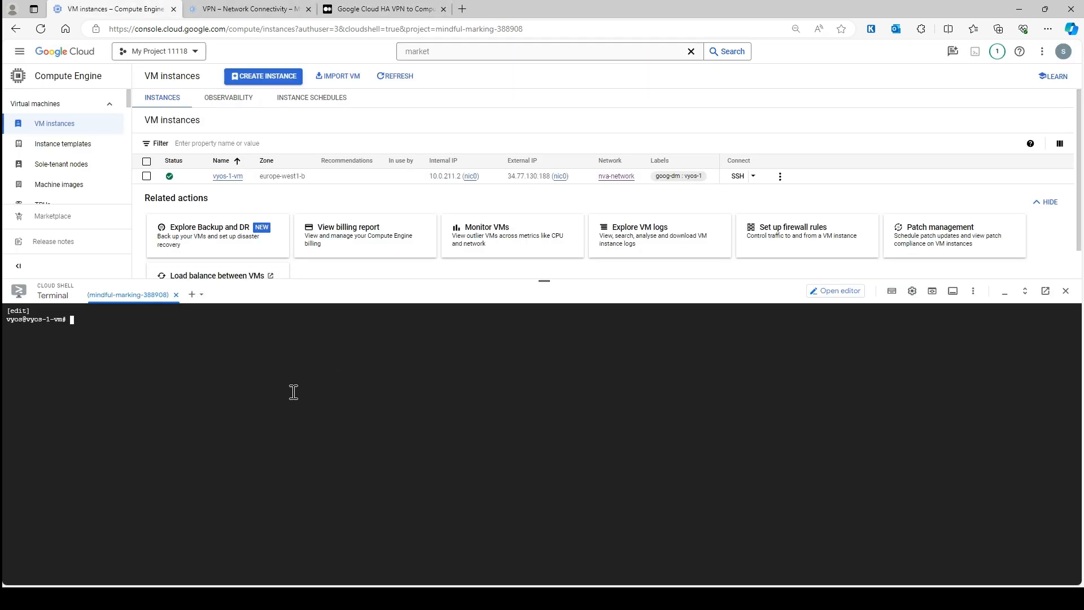
key(ctrl+v)
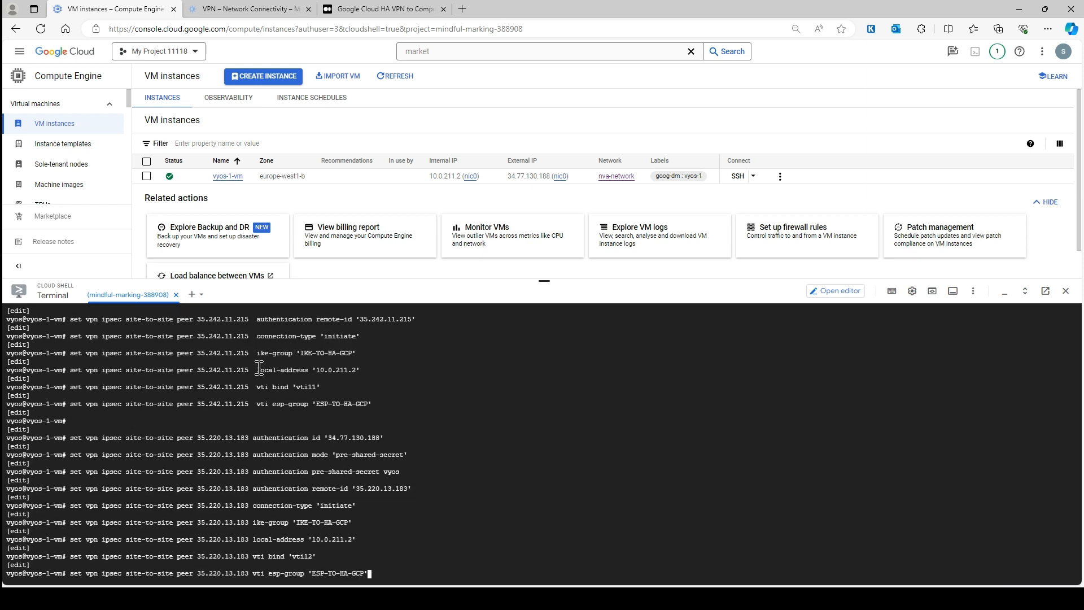
click(339, 8)
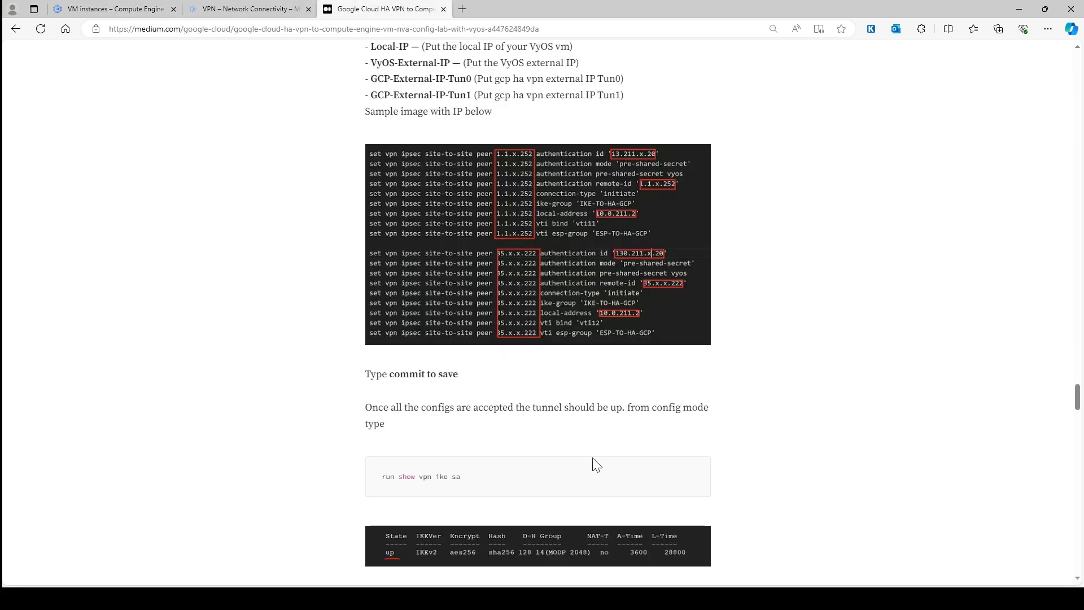
click(116, 8)
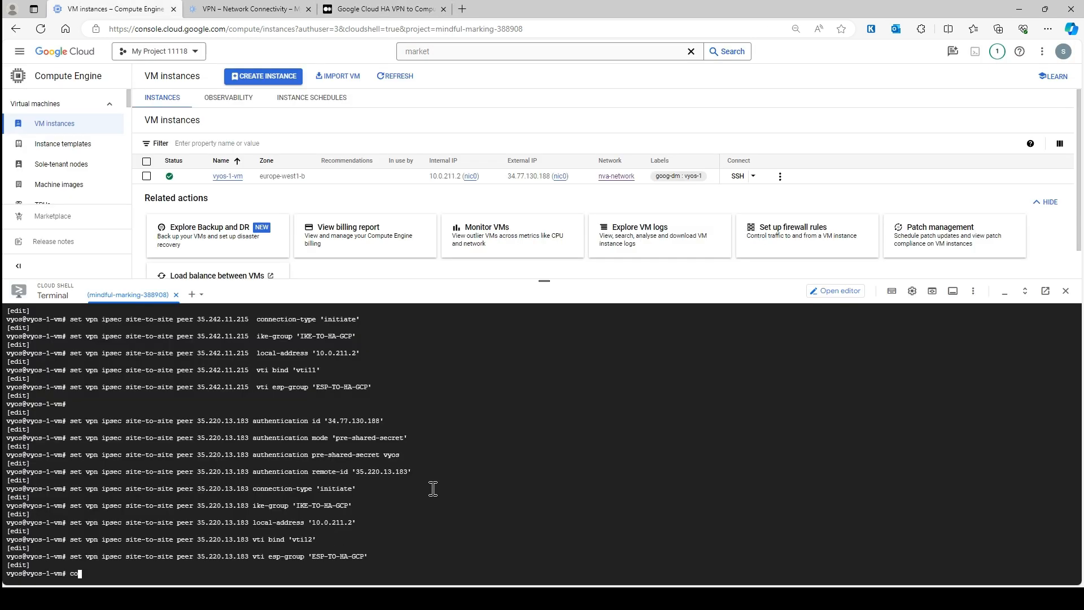
key(Return)
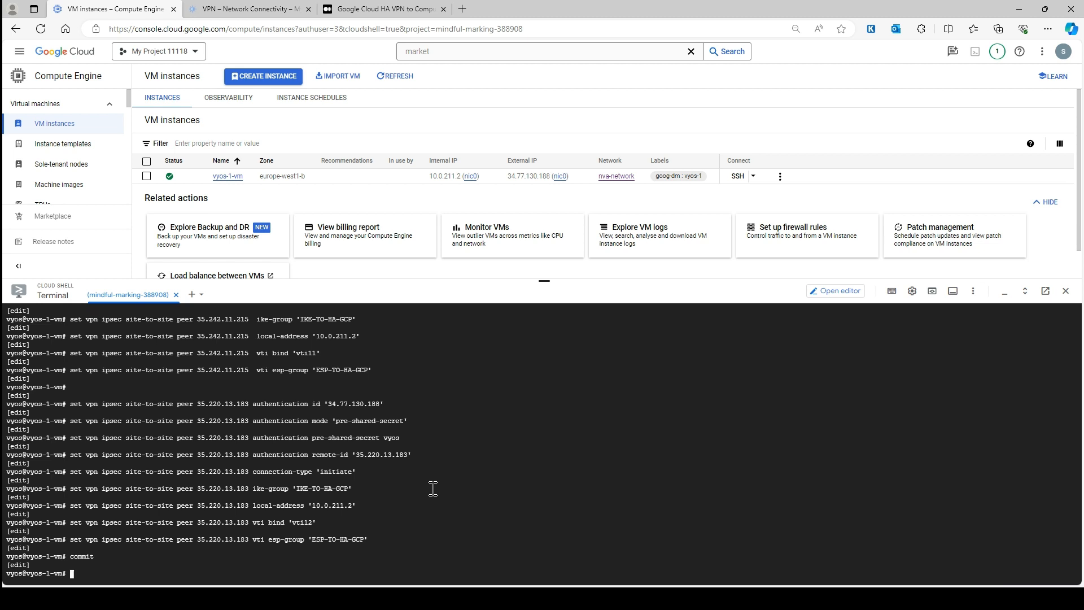
text(save)
key(Return)
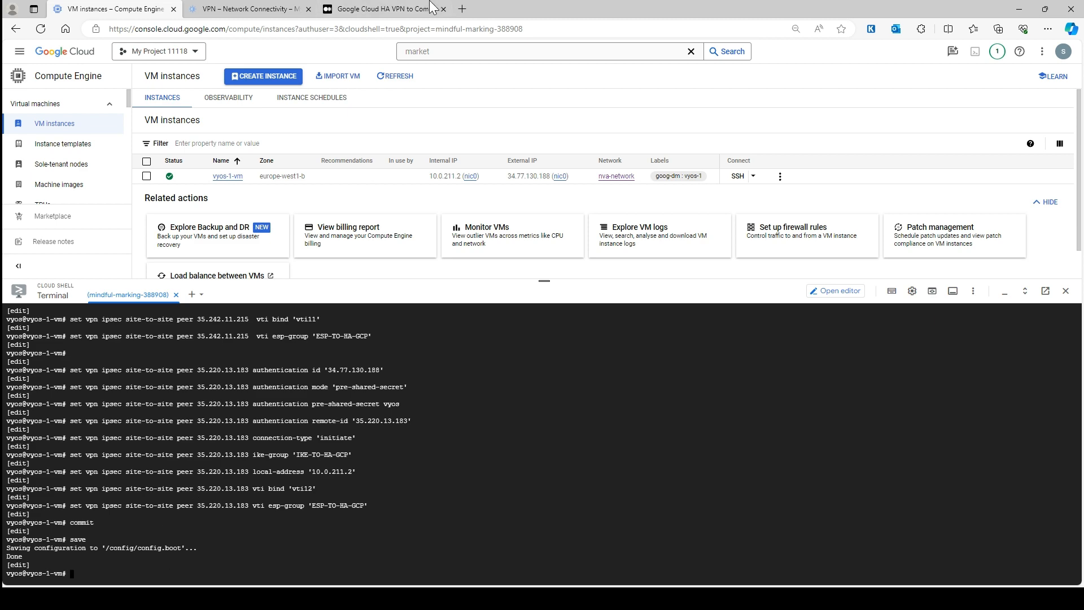
Copy "run show vpn ike sa" from the guide and run it in the cleared VyOS session to check the IKE tunnels.
click(384, 6)
scroll(495, 398, down, 2)
scroll(495, 398, down, 2)
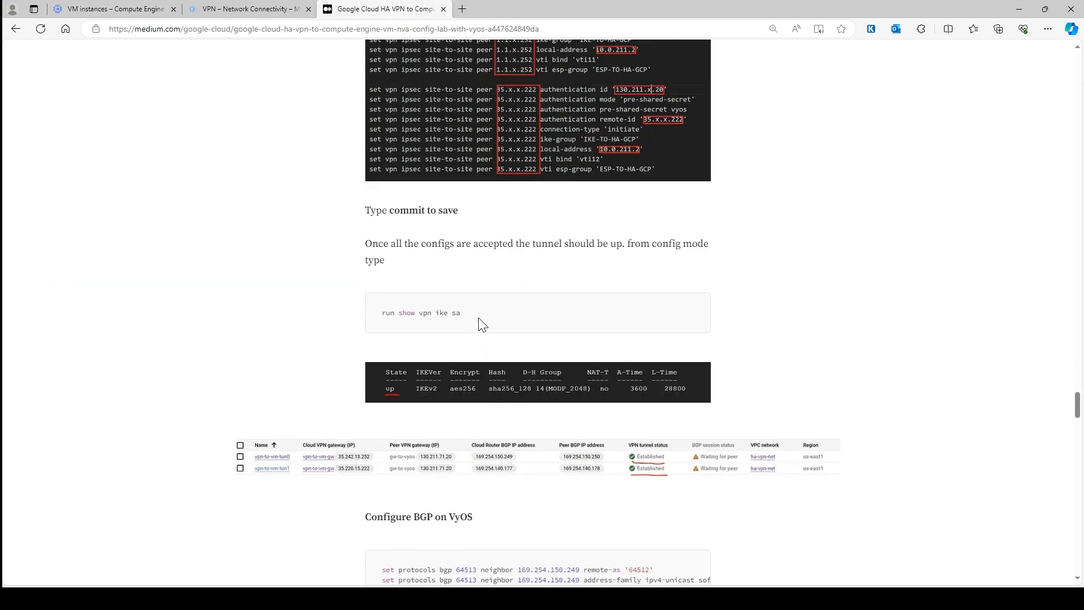
drag(477, 314, 380, 311)
key(ctrl+c)
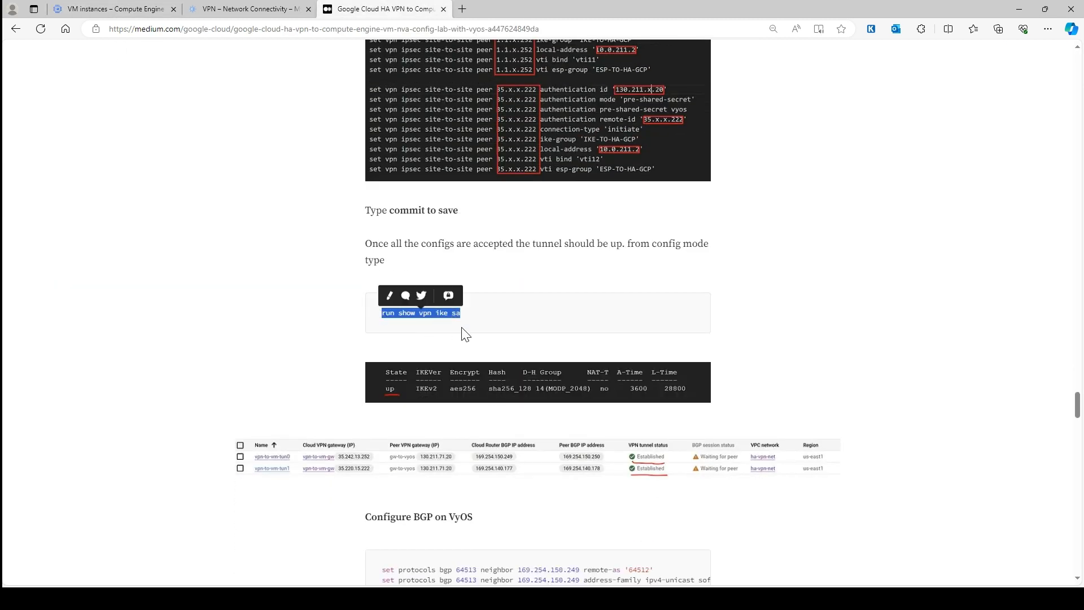
click(112, 7)
key(ctrl+l)
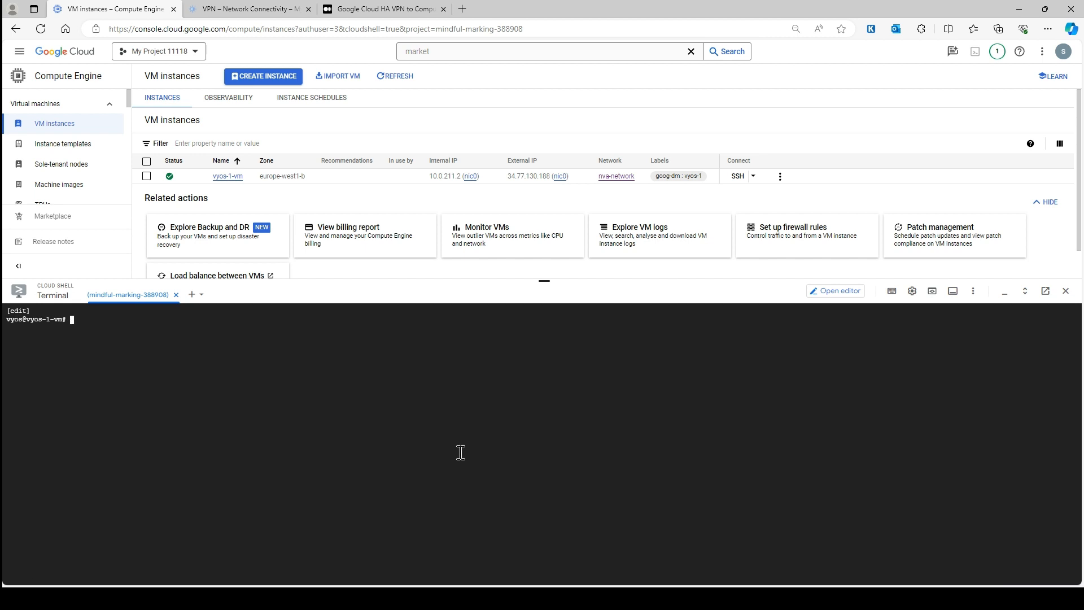
key(ctrl+v)
key(Return)
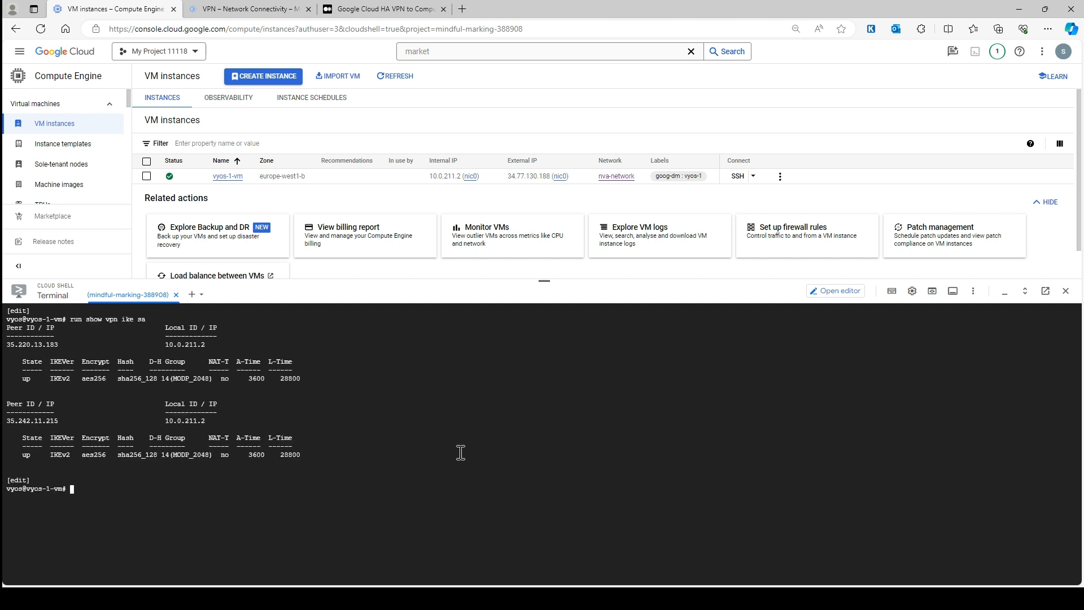
Check the guide's expected tunnel status and refresh the Cloud VPN tunnels list to compare the tunnel statuses.
click(401, 10)
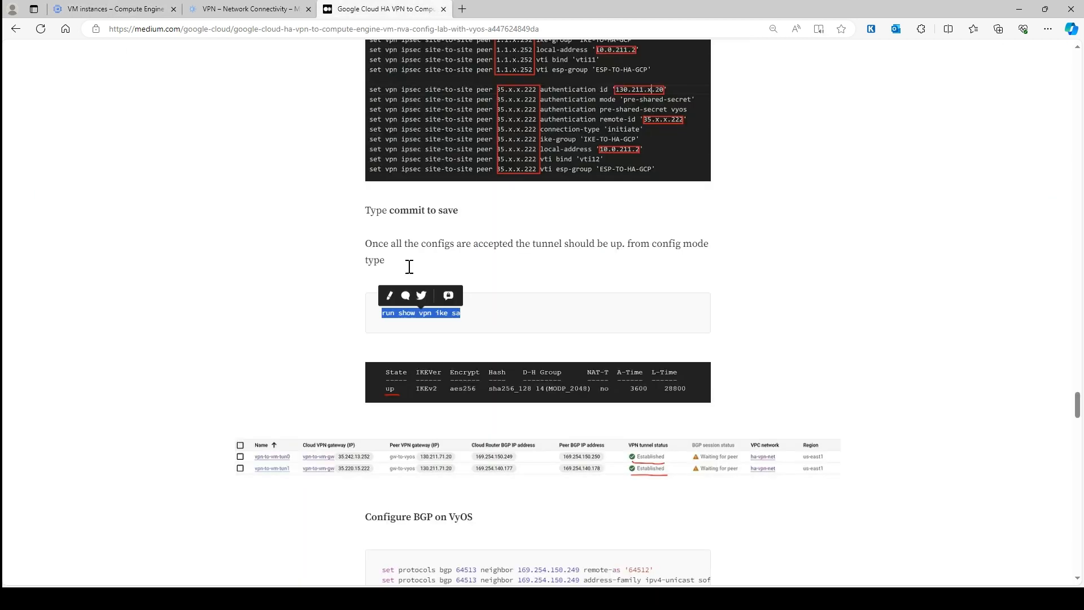
click(340, 336)
scroll(432, 419, down, 3)
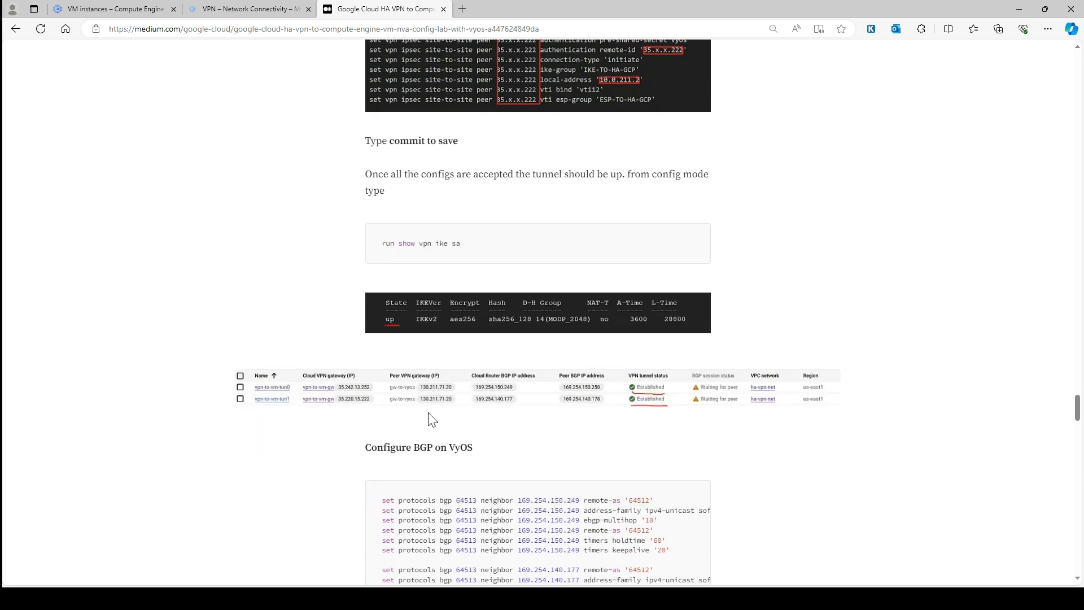
click(248, 9)
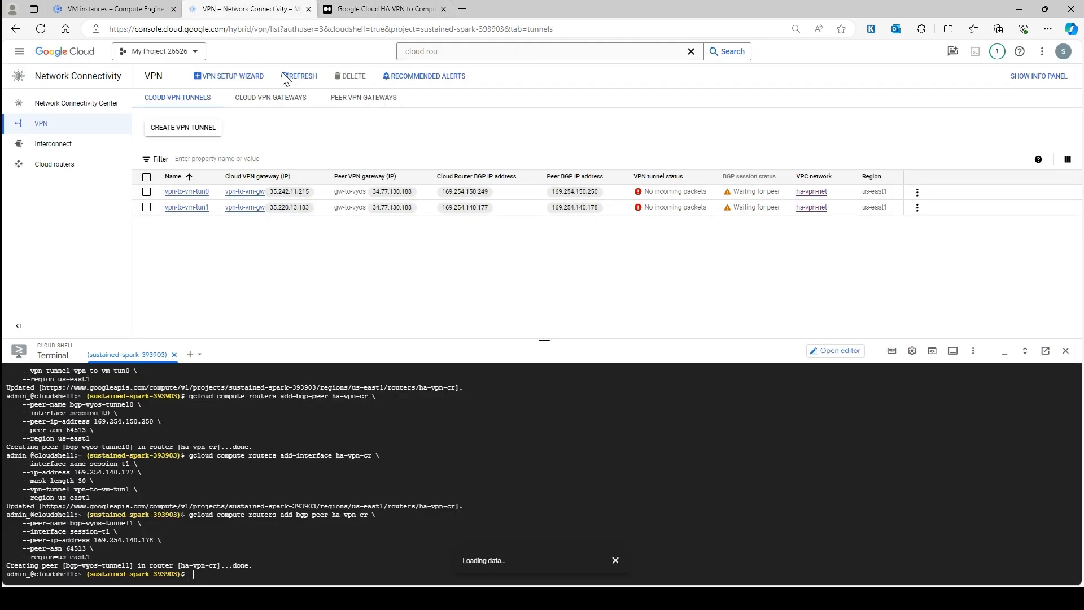
click(300, 77)
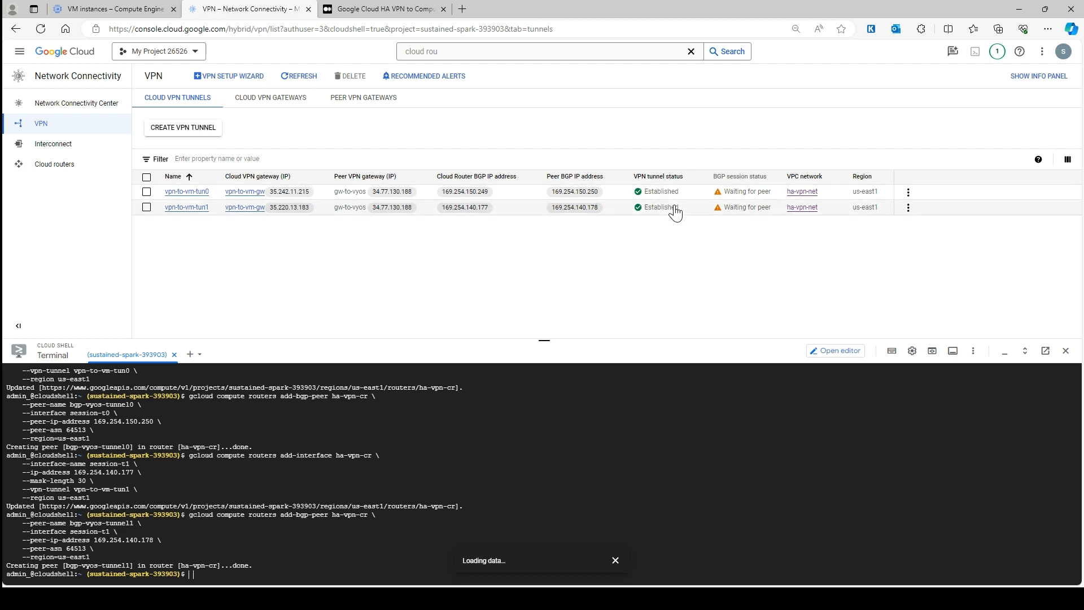
Compare the peer IPs in the VyOS IKE output with the Cloud VPN gateway IPs in the tunnels list.
click(125, 9)
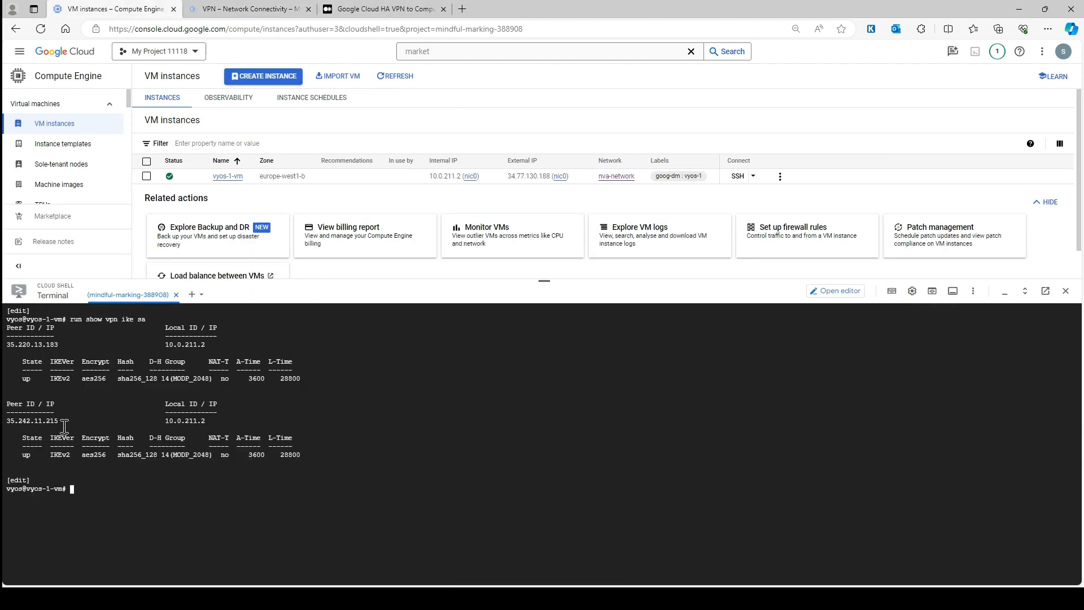
drag(59, 423, 5, 422)
drag(66, 343, 5, 344)
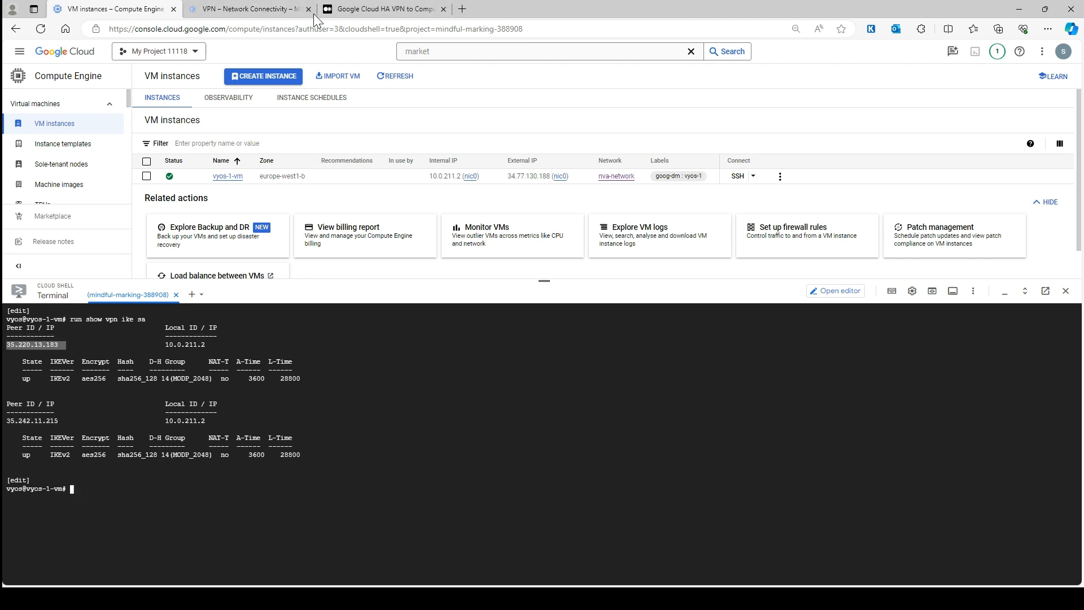
click(249, 9)
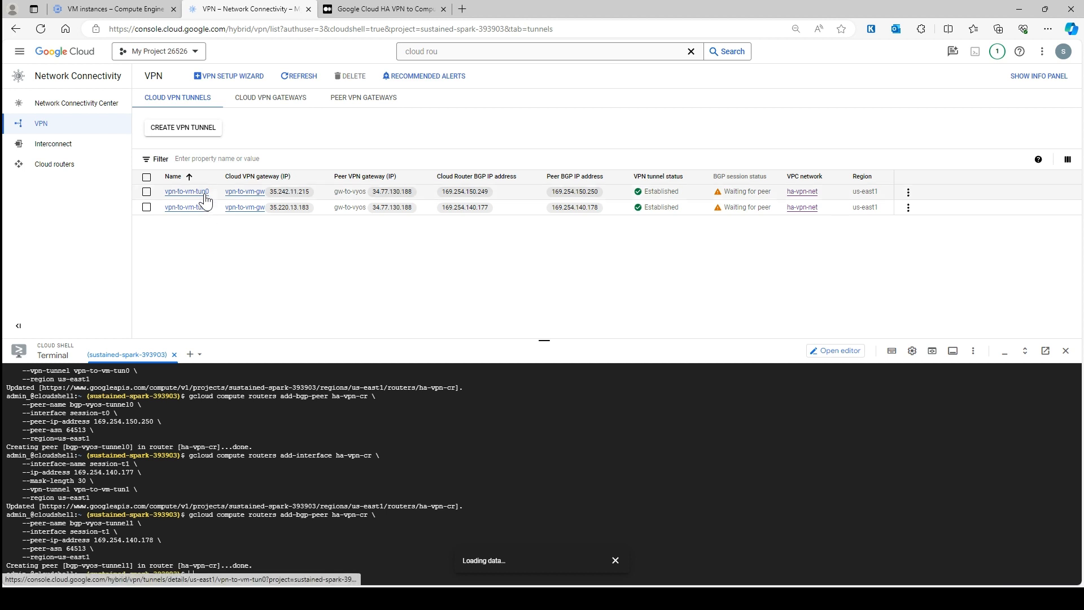
Copy the full "Configure BGP on VyOS" command block from the guide and enter it in the VyOS session.
click(386, 9)
scroll(465, 291, down, 3)
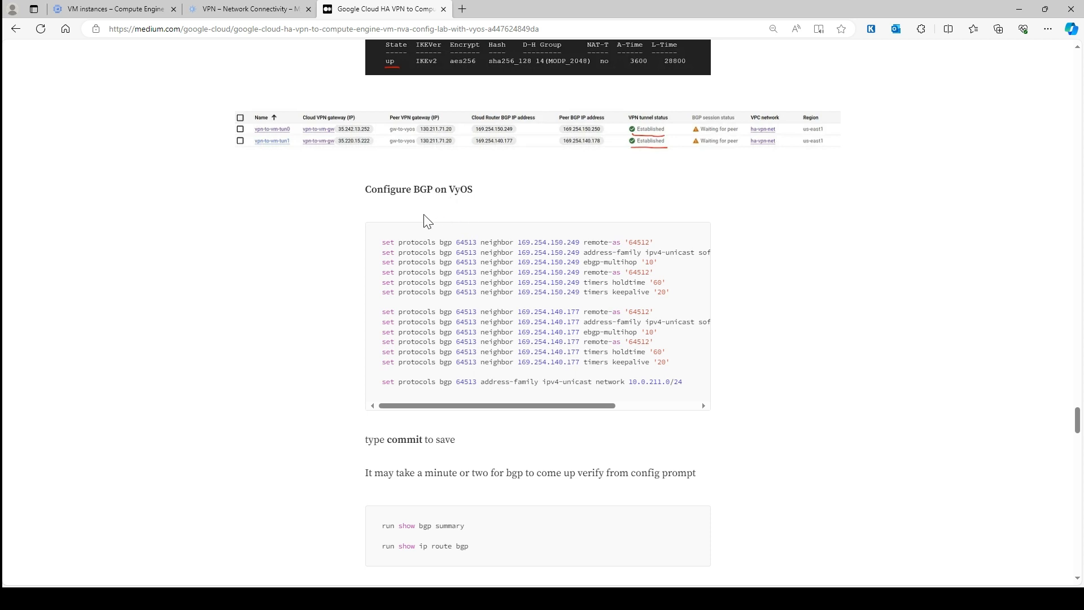
scroll(428, 220, up, 1)
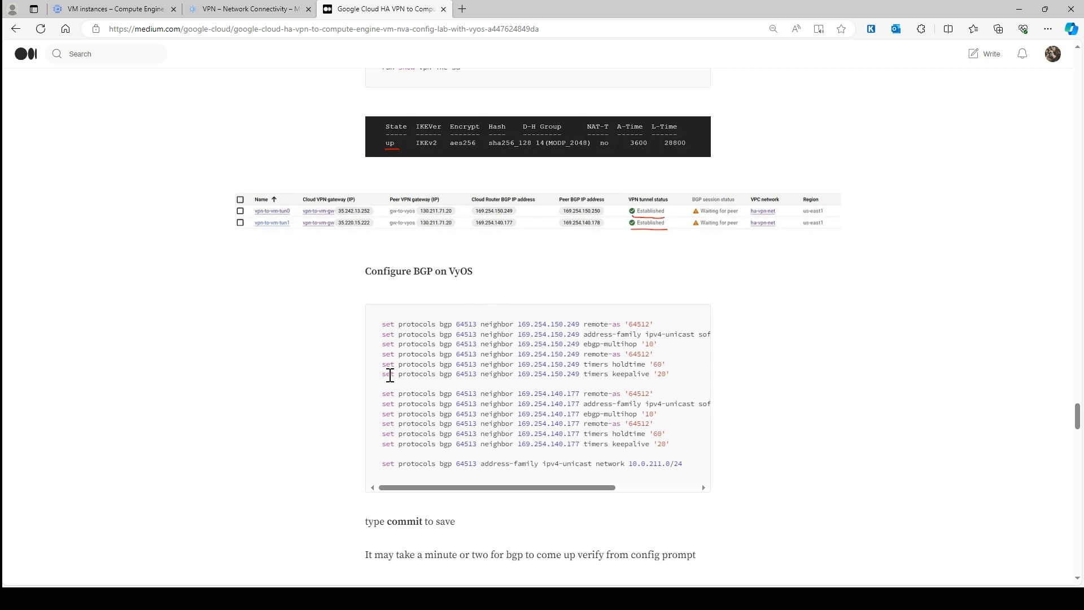
drag(384, 326, 699, 472)
click(148, 8)
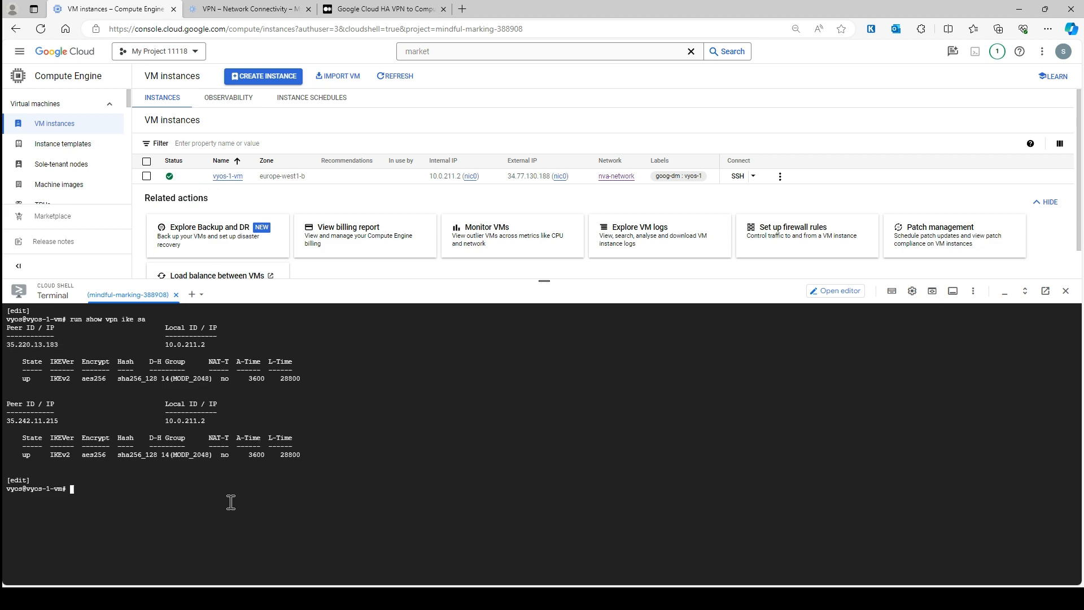
click(379, 9)
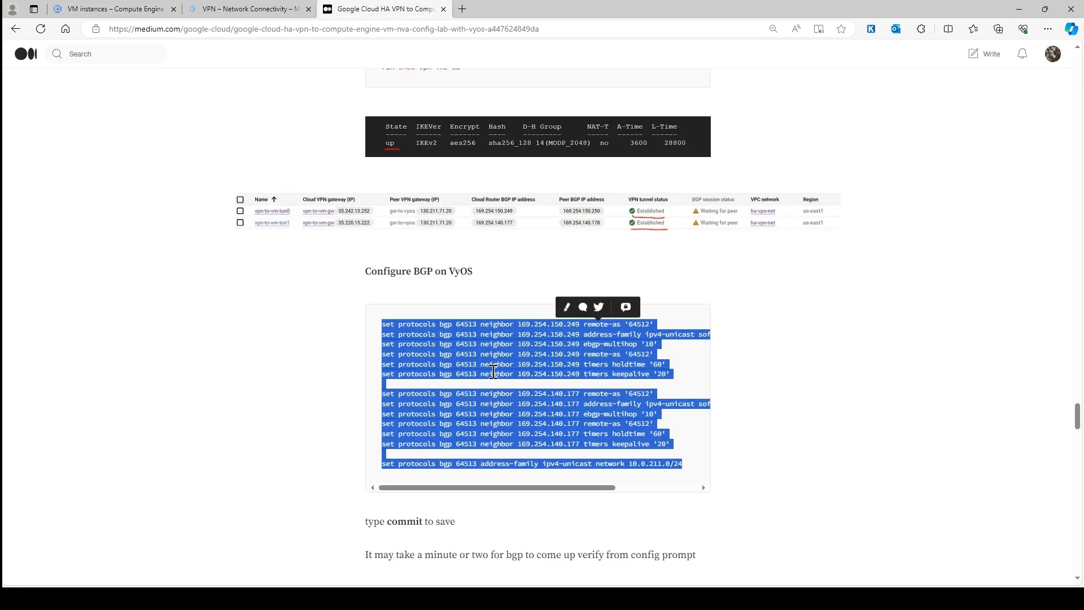
scroll(493, 371, down, 3)
scroll(494, 371, up, 6)
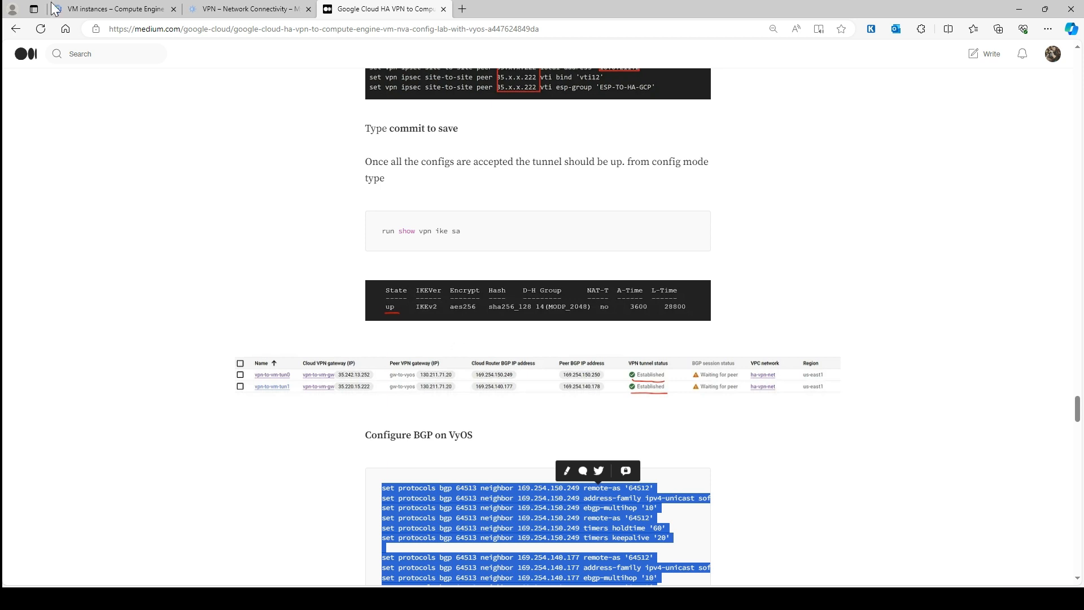
click(54, 9)
key(ctrl+v)
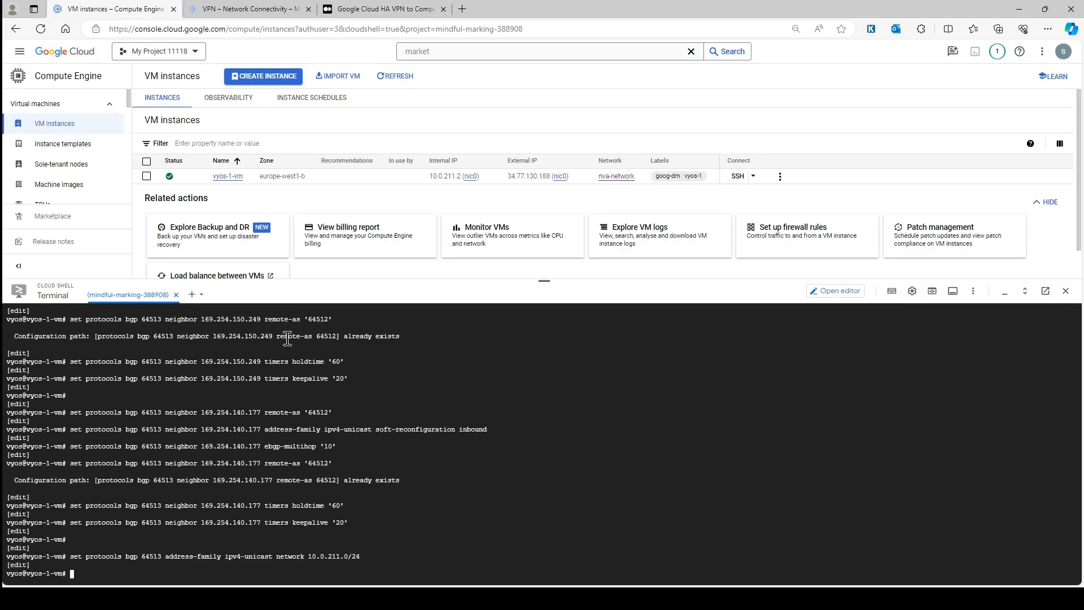
Check the guide's commit instruction, clear the VyOS terminal, and commit and save the BGP configuration.
click(384, 9)
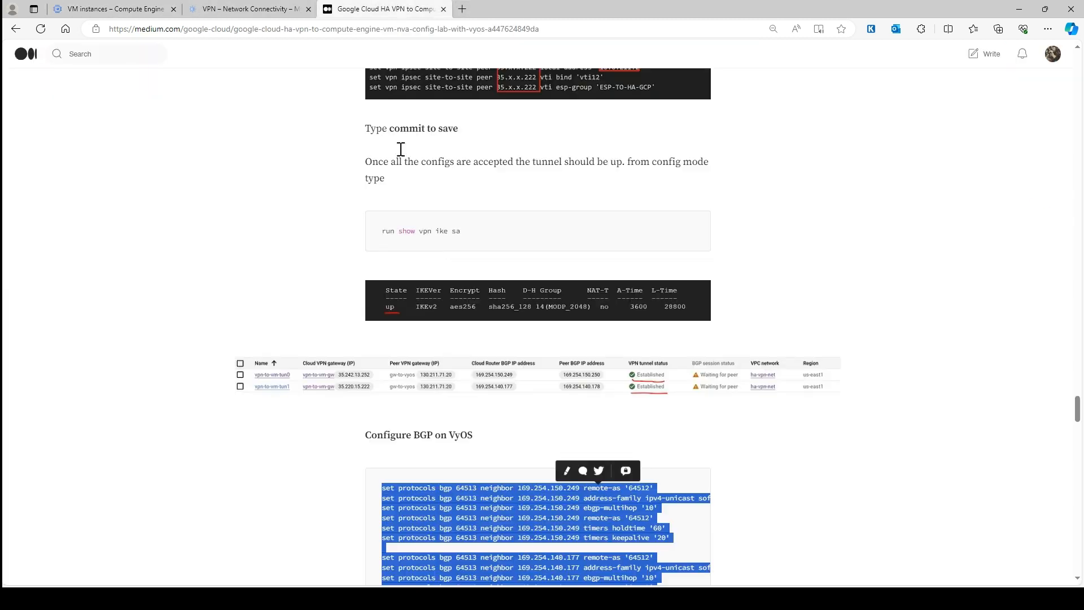
scroll(530, 403, down, 1)
scroll(530, 404, down, 5)
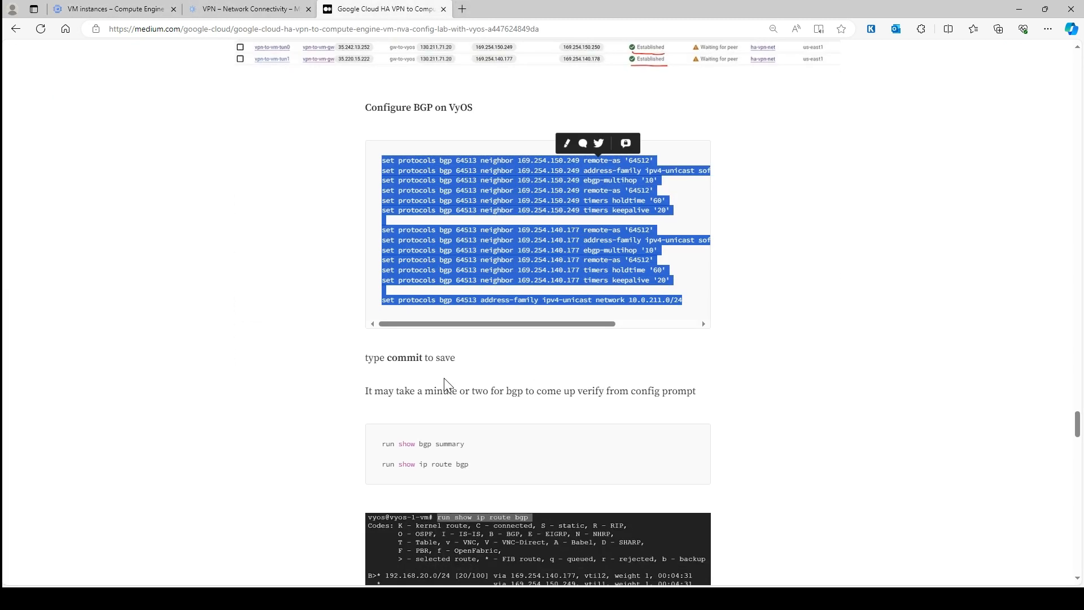
click(446, 384)
click(127, 8)
click(518, 503)
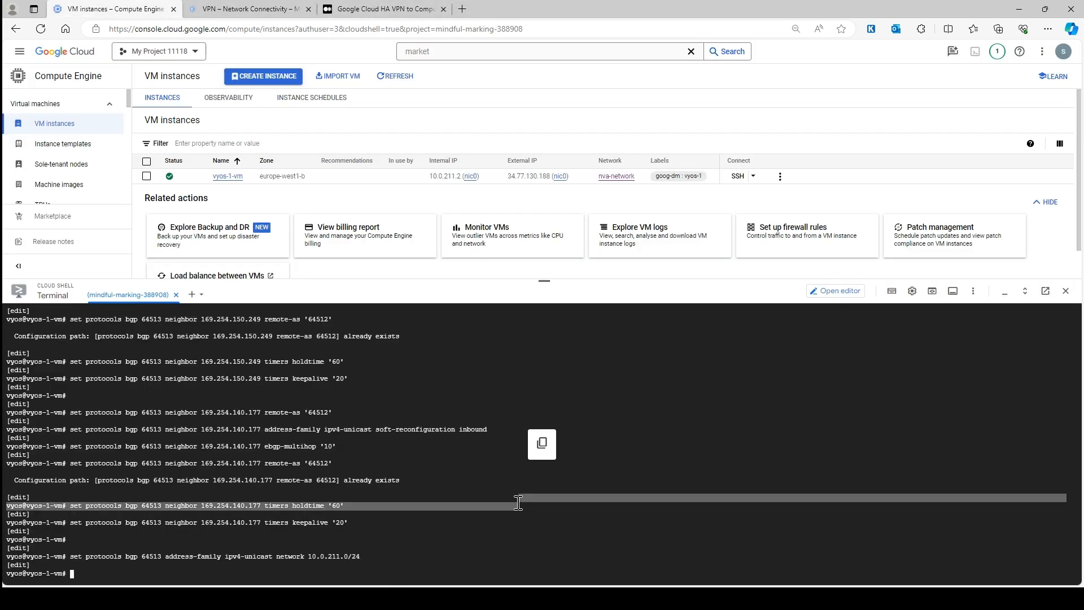
key(ctrl+l)
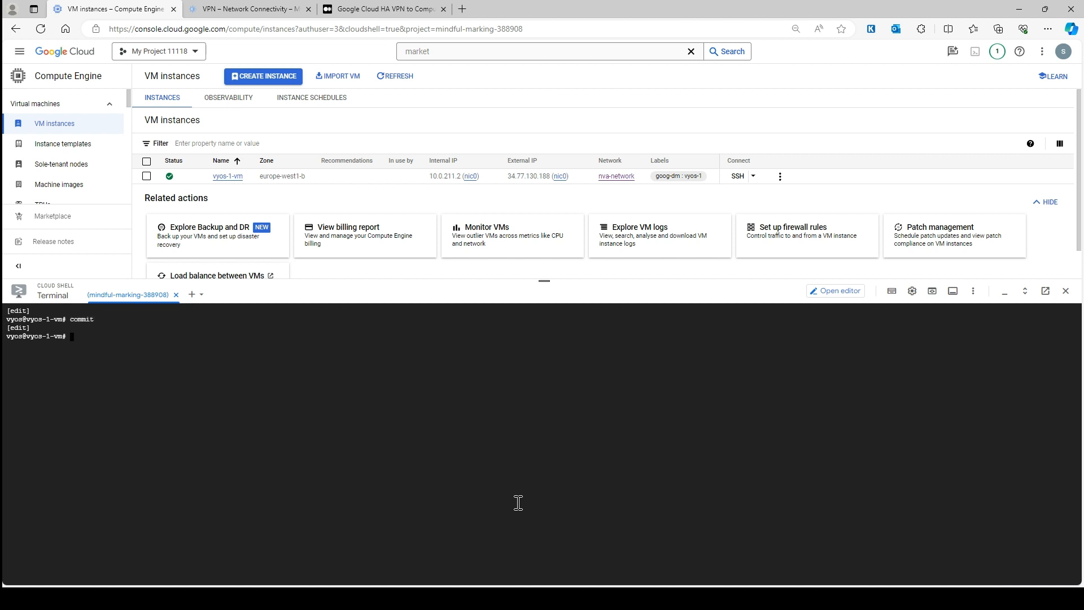
text(e)
key(Return)
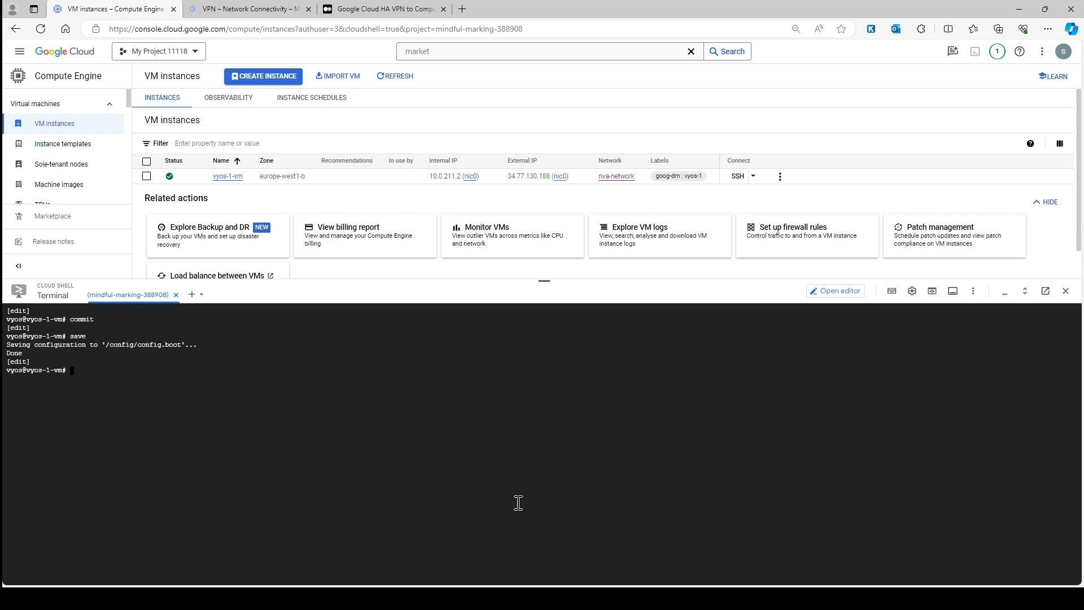
Refresh the Cloud VPN tunnels list to check the BGP session status of both tunnels.
click(235, 9)
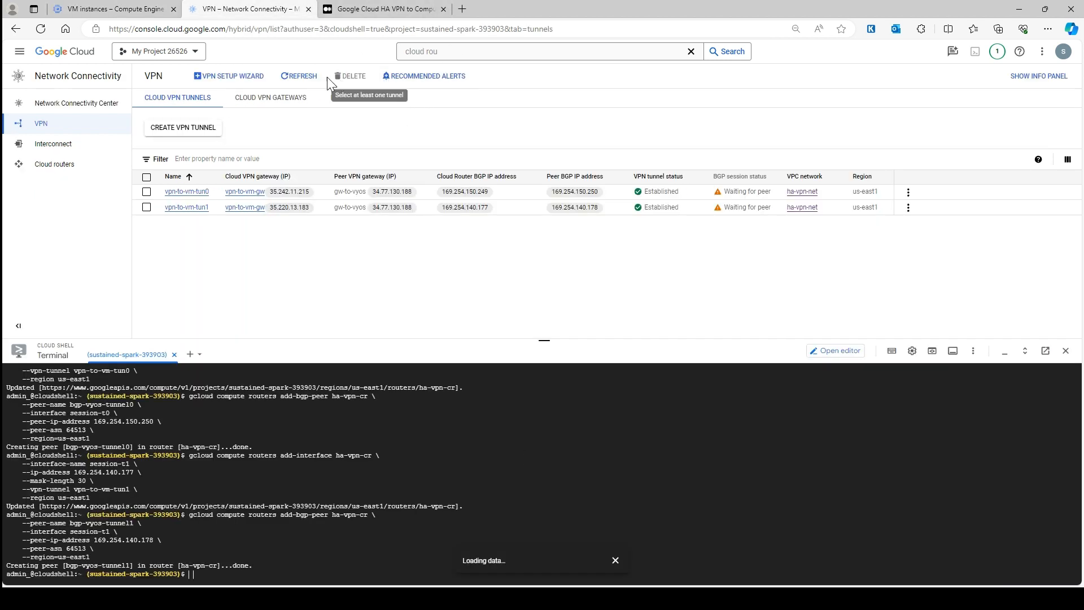
click(299, 75)
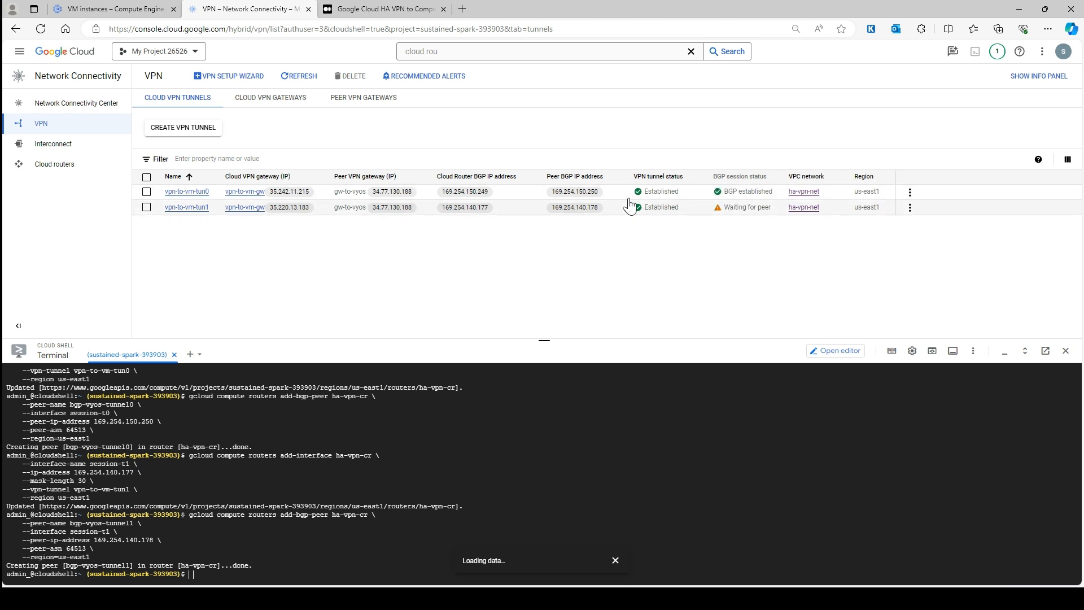
click(289, 78)
Copy "run show bgp summary" from the guide and run it in the VyOS session to check the BGP neighbors.
click(383, 8)
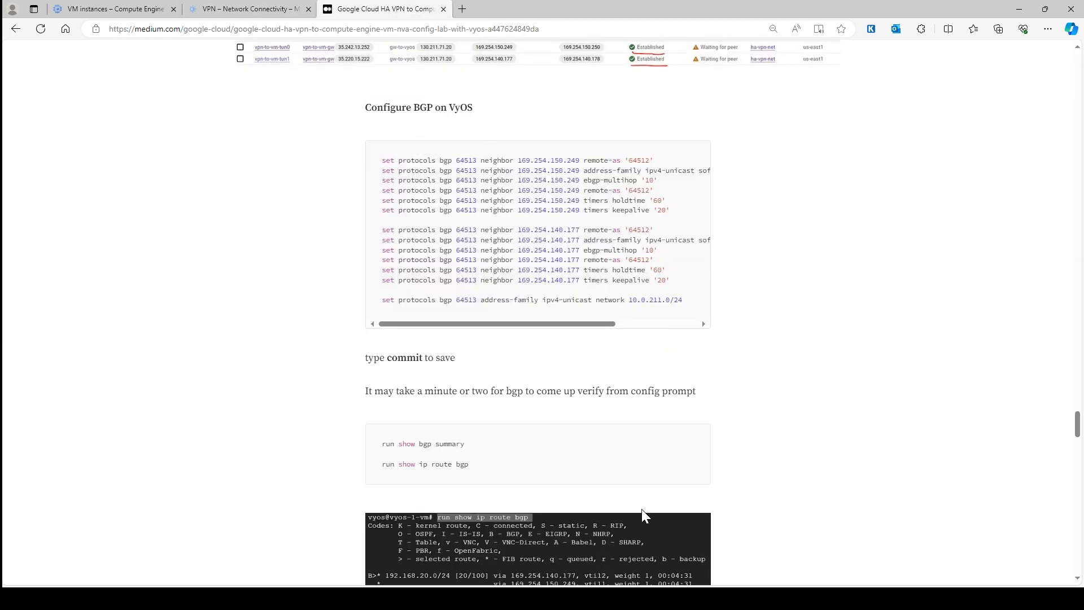
scroll(528, 388, down, 2)
scroll(514, 299, down, 1)
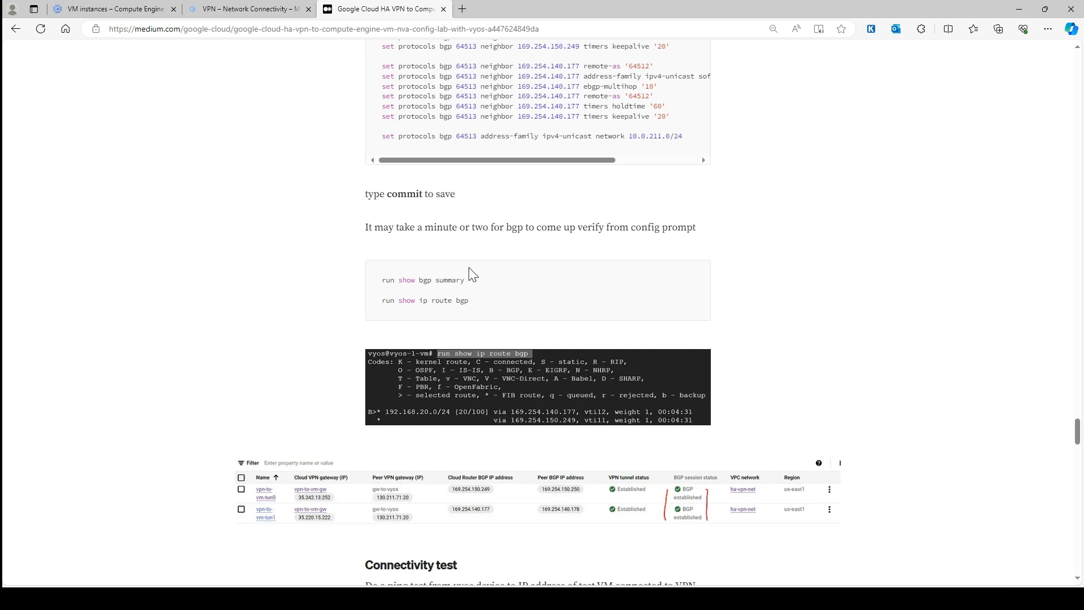
drag(469, 281, 380, 287)
key(ctrl+c)
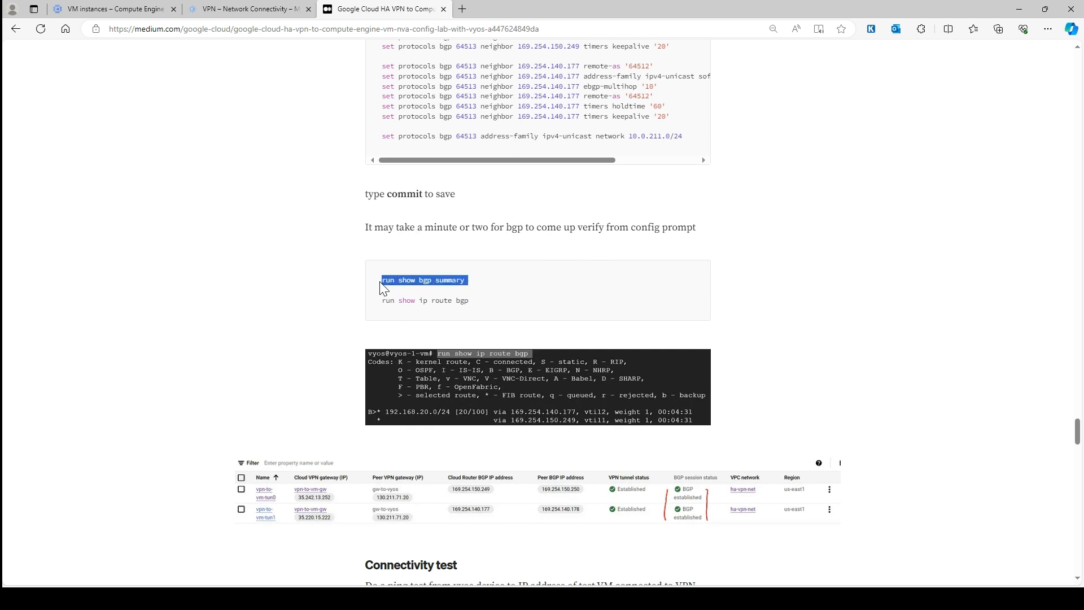
click(178, 4)
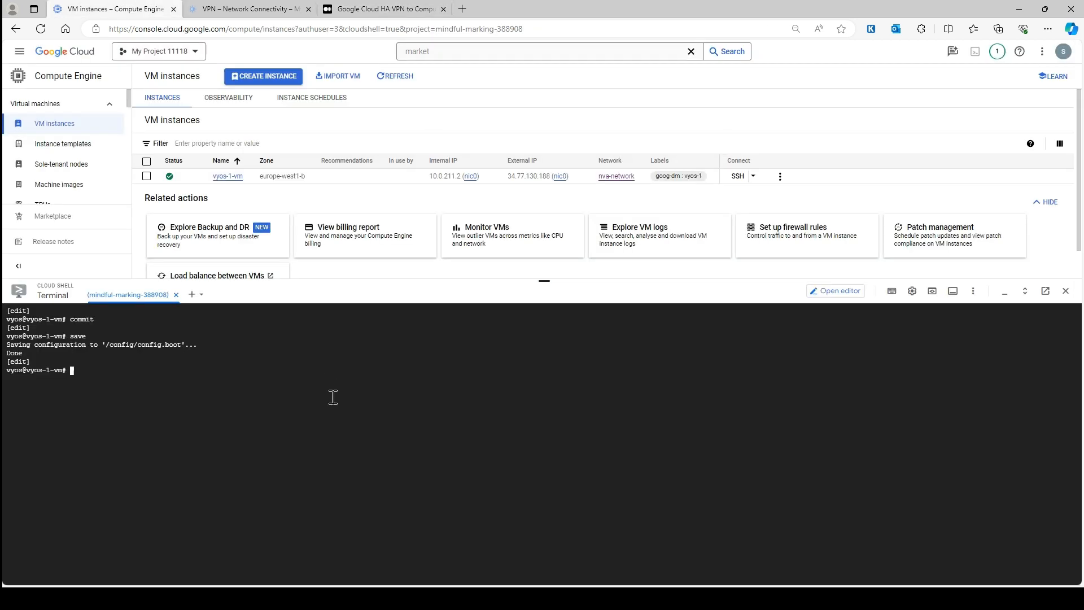
key(ctrl+v)
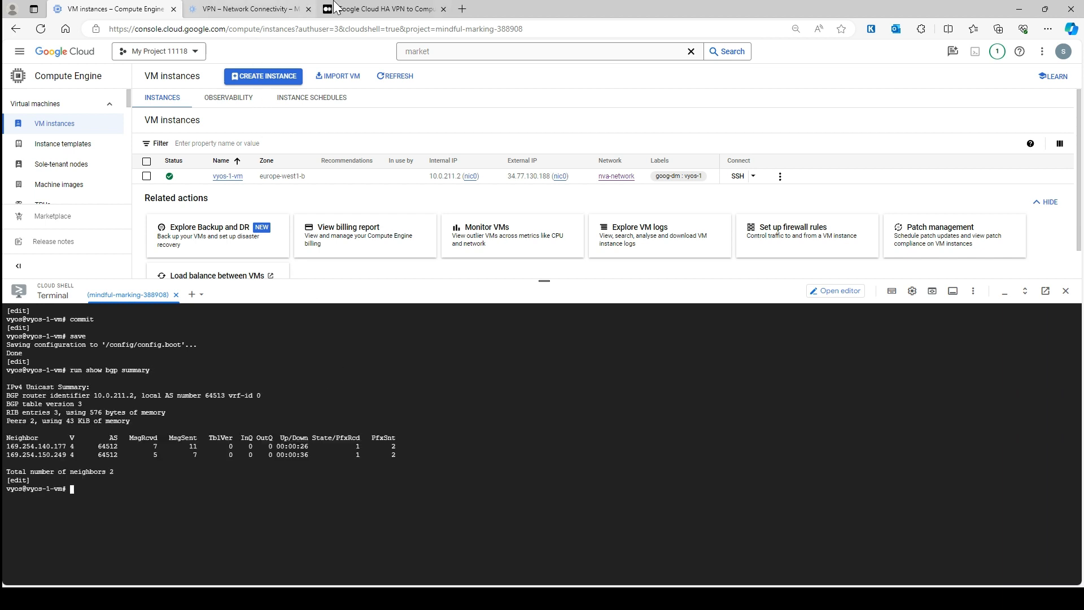
Copy "run show ip route bgp" from the guide, run it in the VyOS session to check the learned routes, and clear the terminal.
click(396, 9)
drag(472, 303, 384, 312)
key(ctrl+c)
click(113, 9)
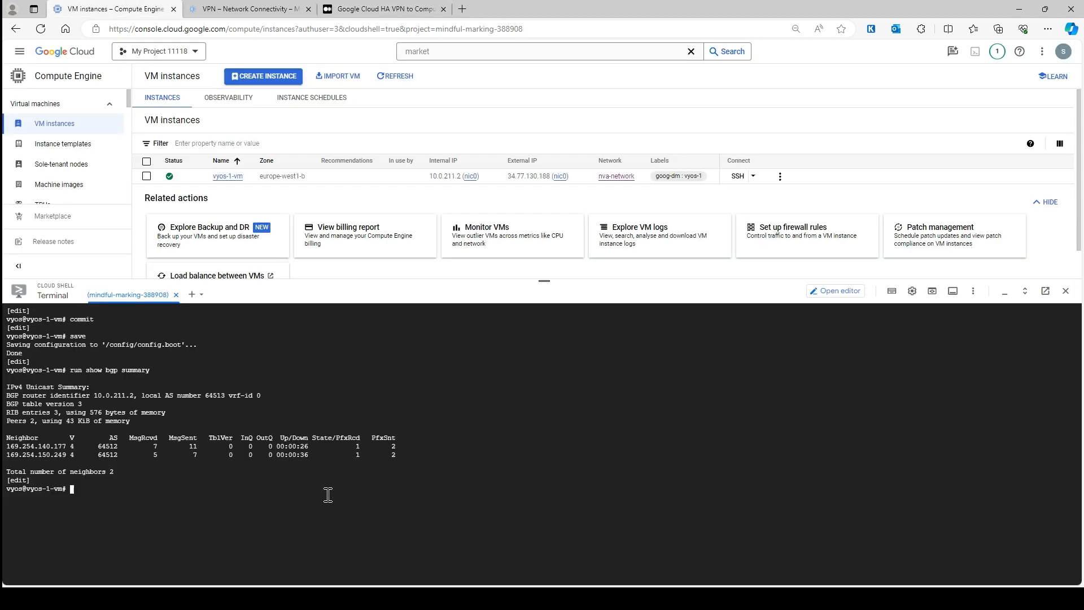
key(ctrl+v)
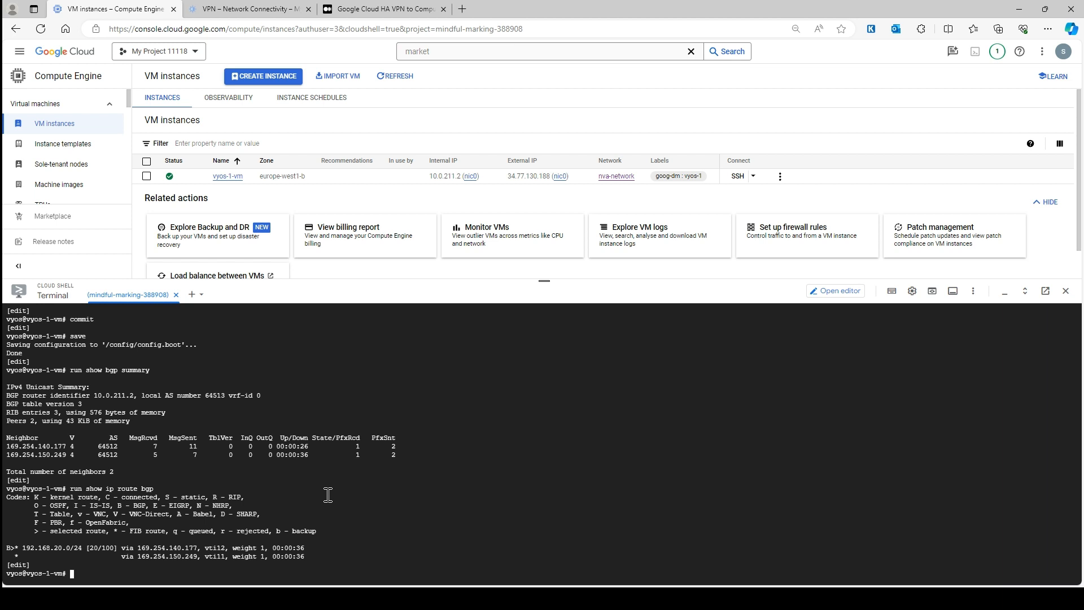
key(ctrl+l)
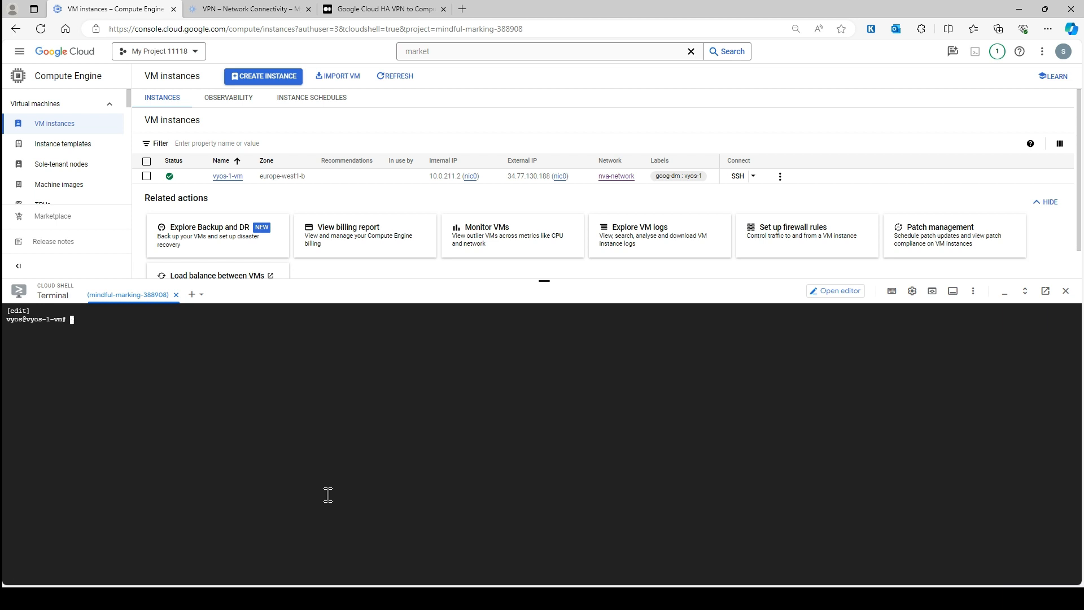
Review the guide's BGP status sample and connectivity test, the tunnels' BGP sessions, and the lab diagram in Microsoft Whiteboard.
click(341, 8)
scroll(391, 408, down, 3)
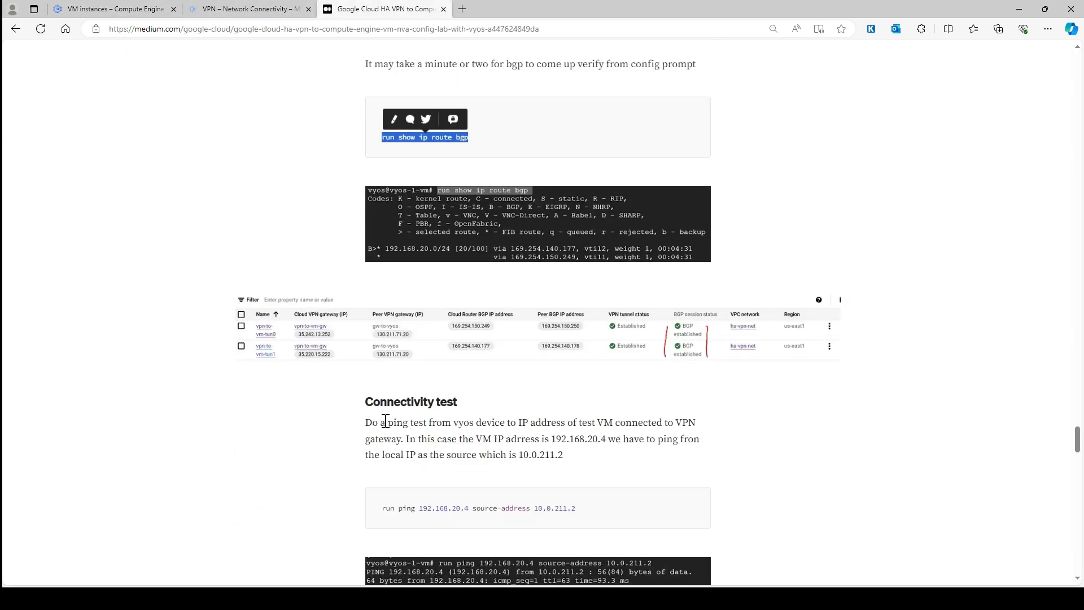
scroll(382, 401, down, 3)
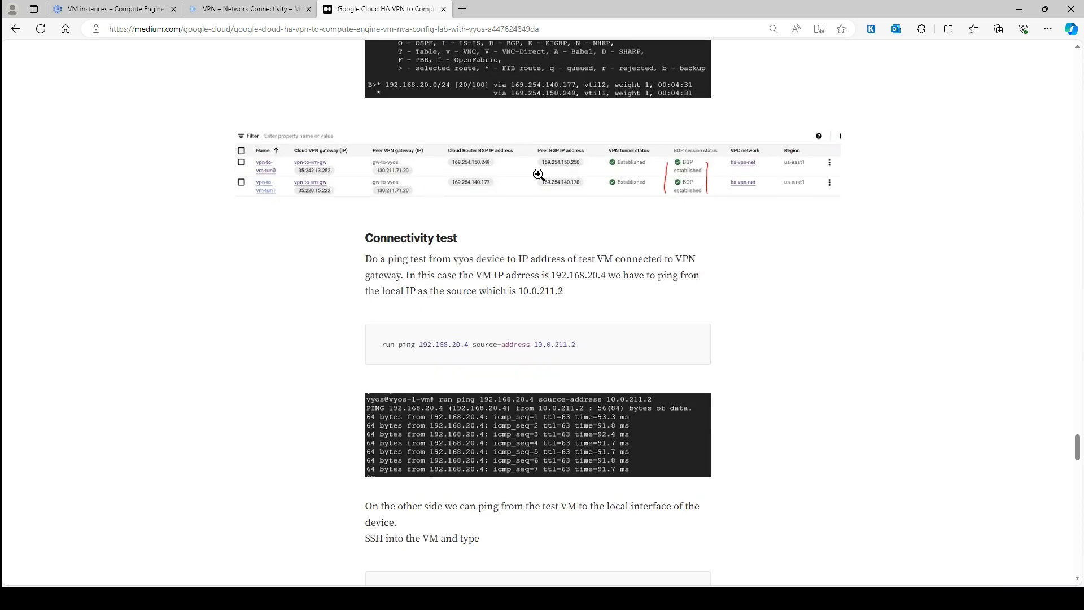
click(270, 8)
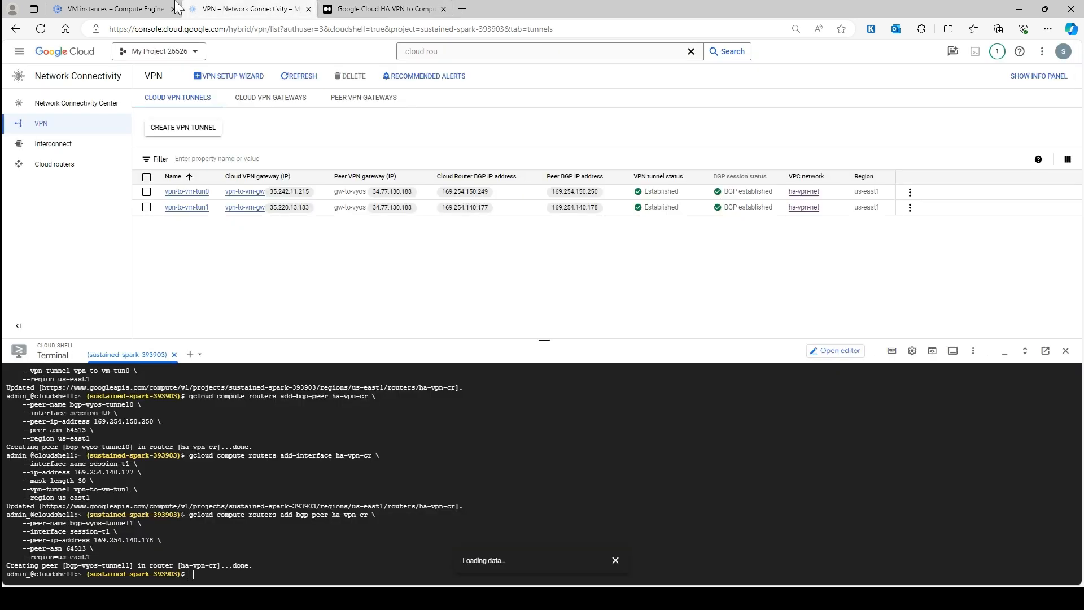
click(327, 6)
scroll(514, 288, down, 2)
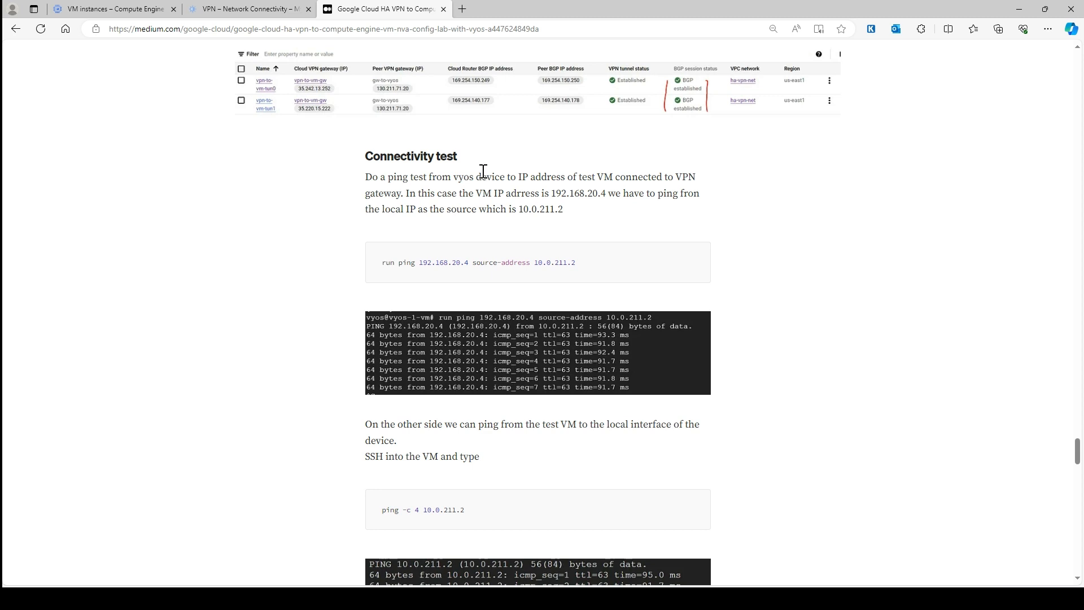
key(alt+Tab)
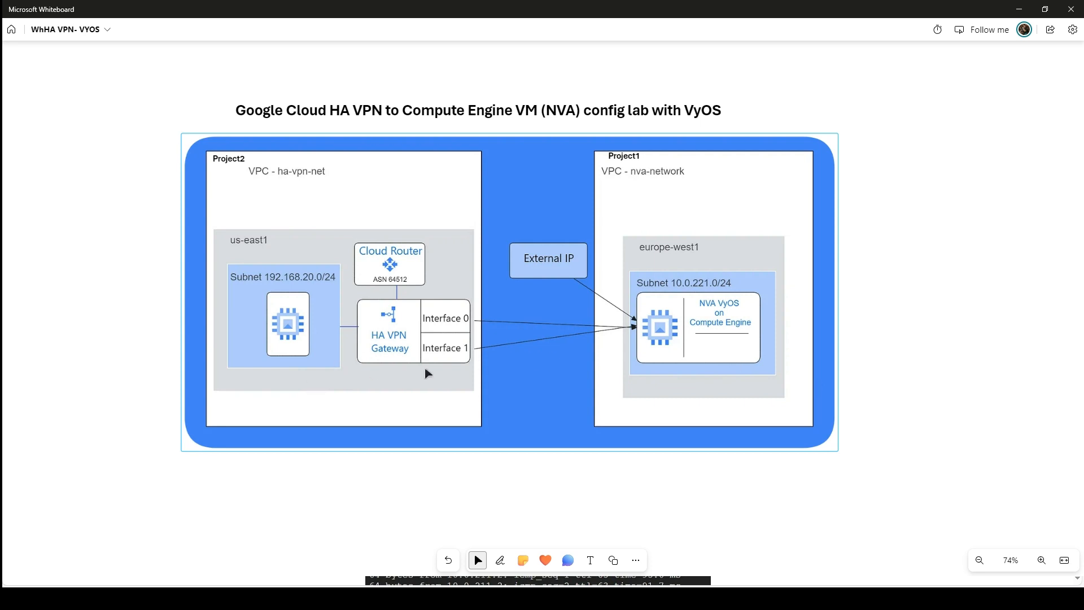
click(1019, 9)
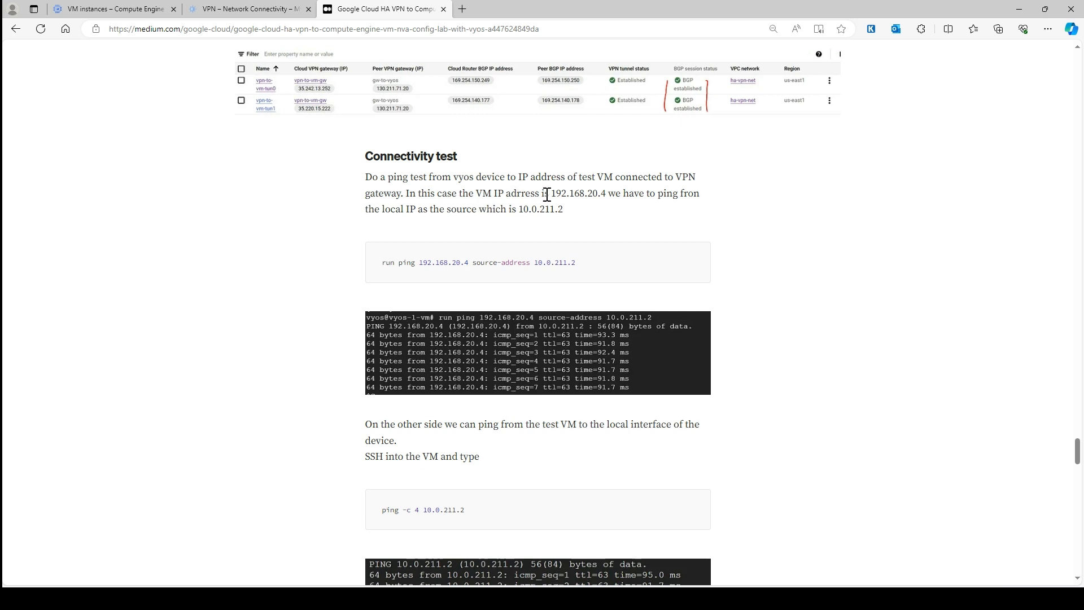
Open the Compute Engine VM instances list of My Project 26526 to check the internal IP of vpn-test-vm.
click(243, 8)
click(20, 52)
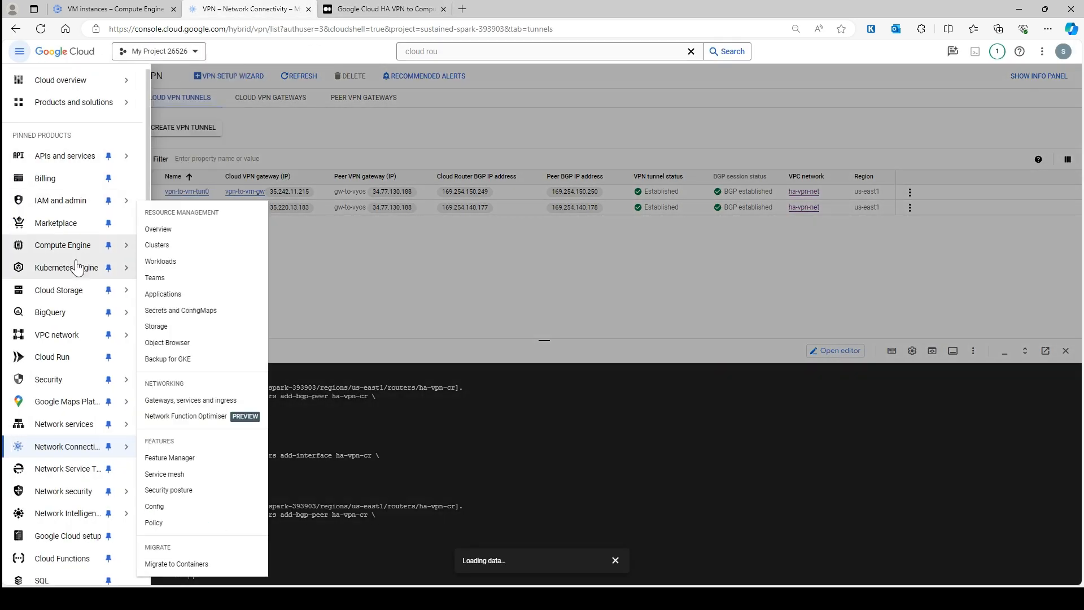
mouse_move(76, 243)
click(194, 92)
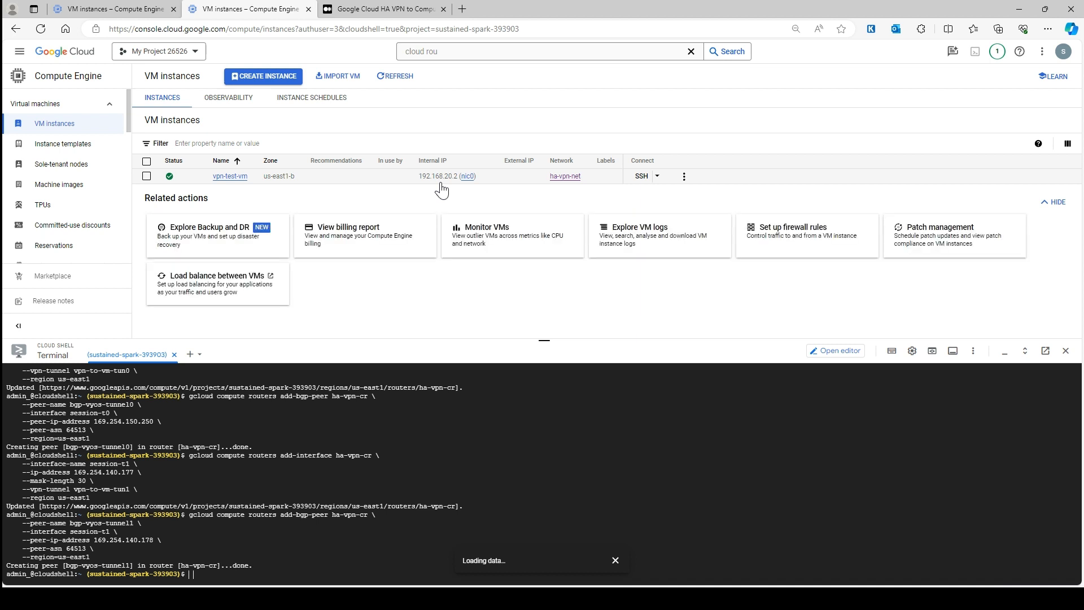
Copy "run ping 192.168.20.4 source-address 10.0.211.2" from the guide and paste it below the VPN commands in Notepad.
key(ctrl+Tab)
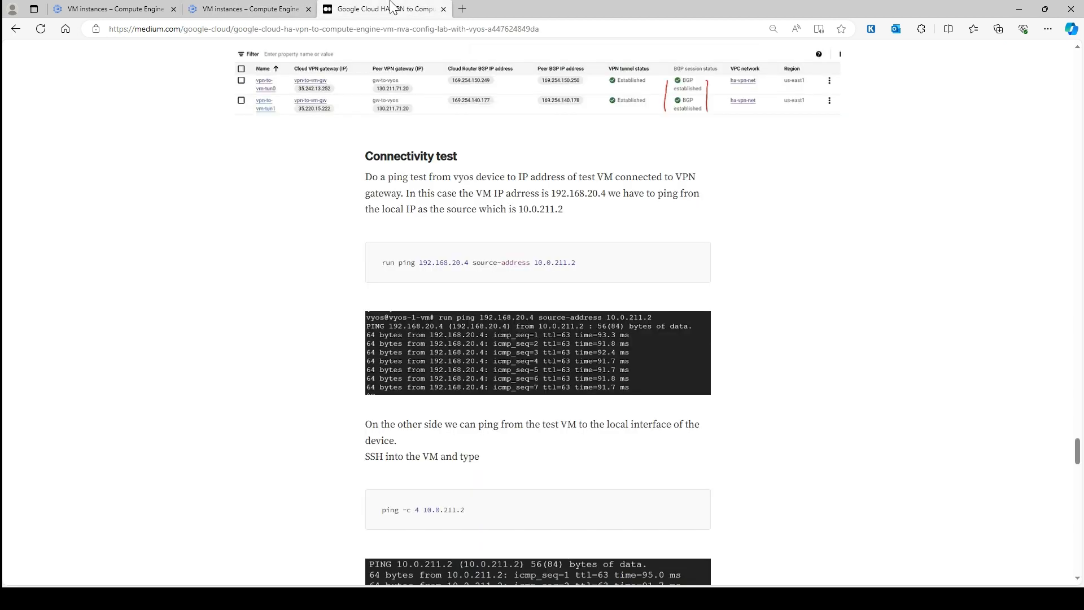
drag(590, 261, 375, 265)
key(ctrl+c)
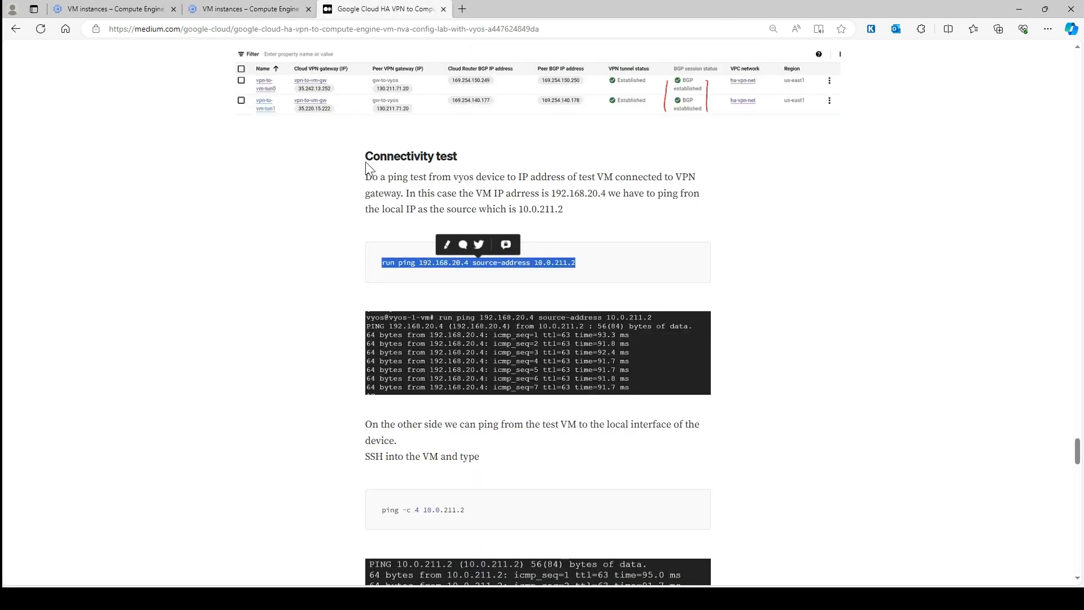
key(alt+Tab)
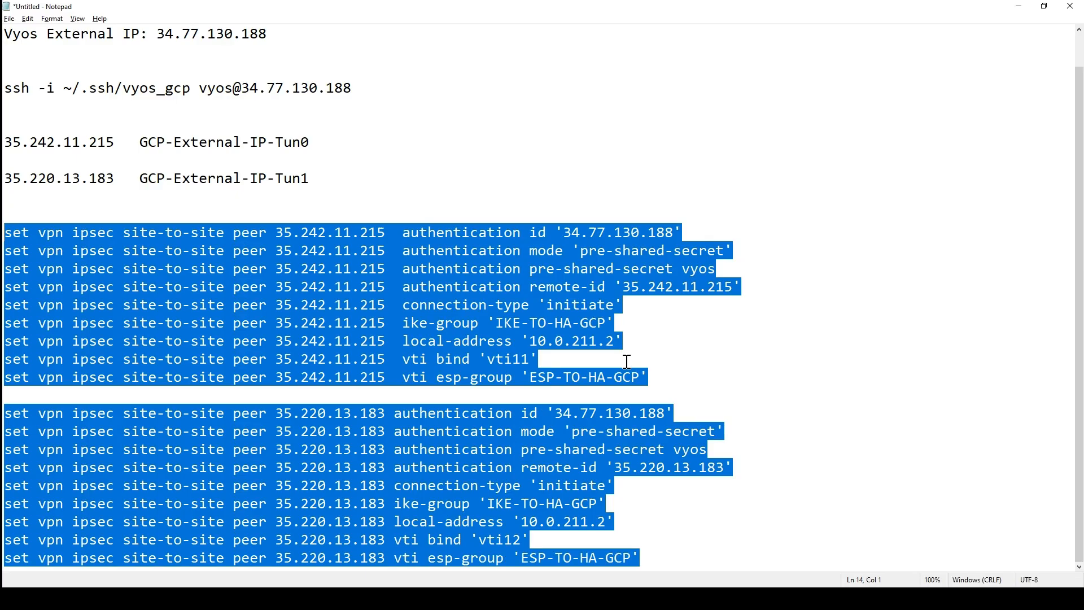
click(673, 555)
key(Return)
key(Return)
key(Return)
key(Return)
key(Return)
key(Return)
key(Return)
key(Return)
key(Return)
key(Return)
key(Return)
key(Return)
key(Return)
key(Return)
key(Return)
key(Return)
key(Return)
key(Return)
key(Return)
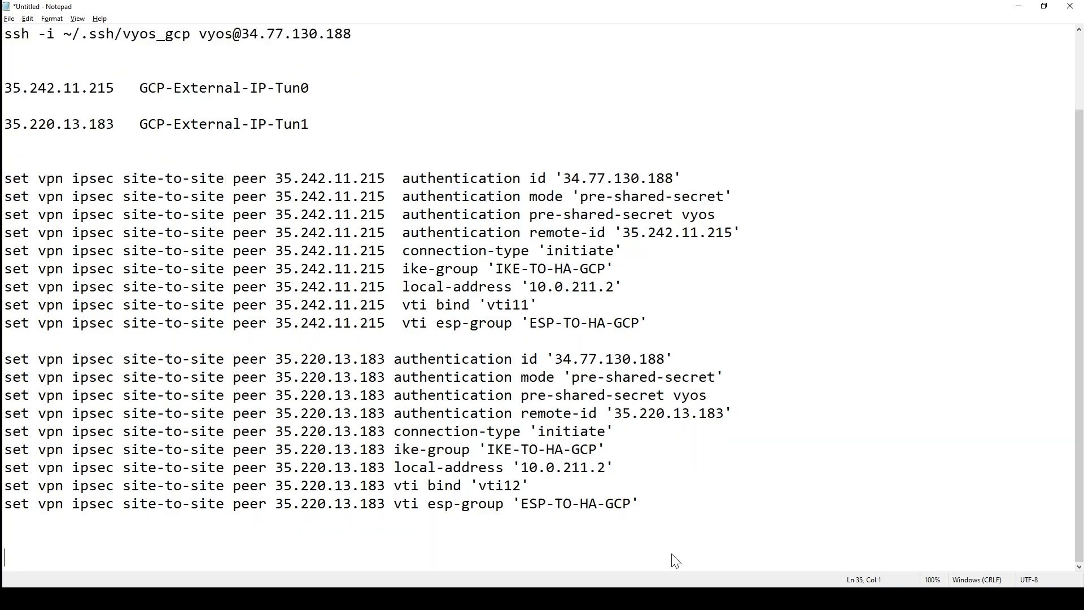
click(113, 311)
key(ctrl+v)
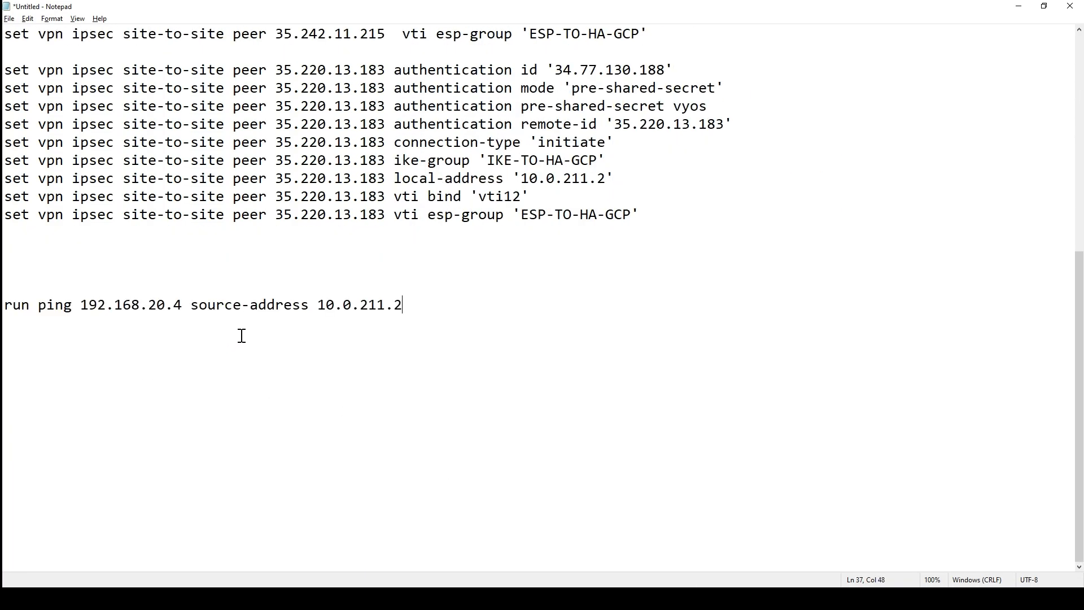
Recheck the test VM's internal IP, set the ping target in Notepad to 192.168.20.2, and check the source against the noted VyOS local IP.
click(1020, 6)
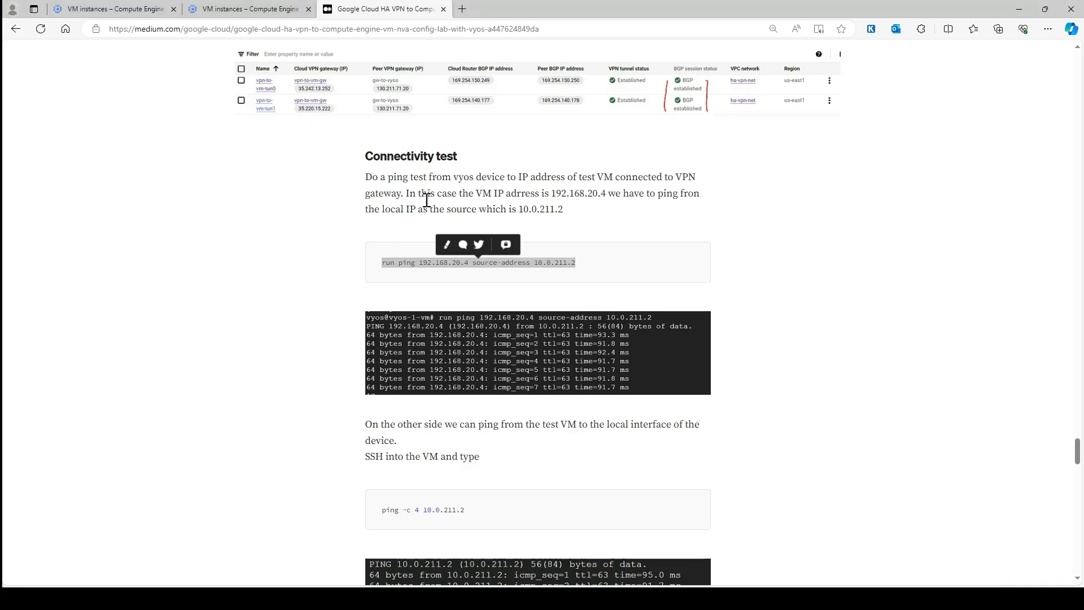
click(254, 9)
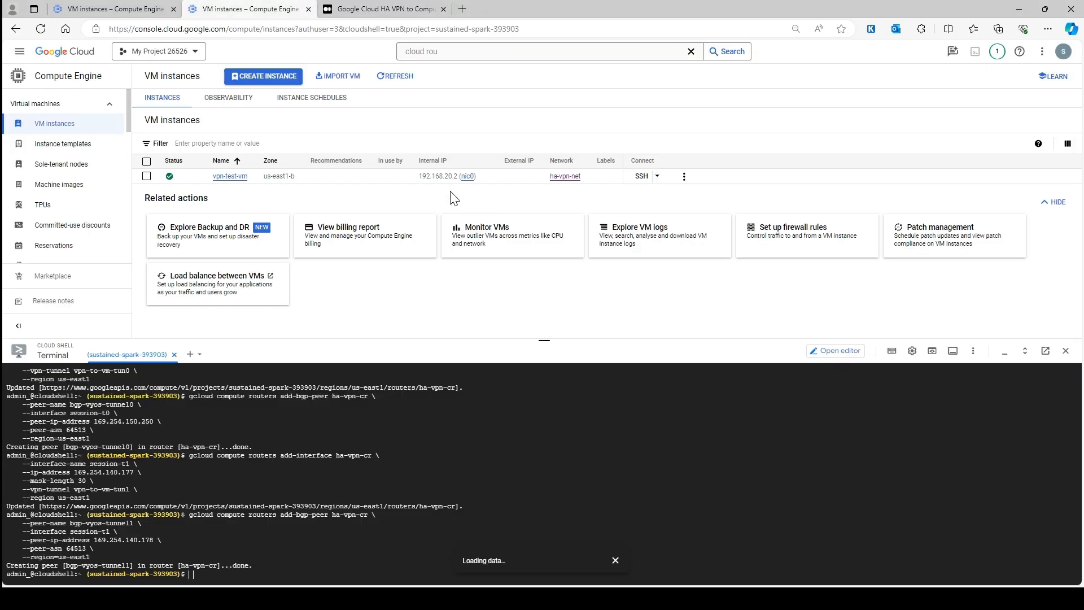
key(ctrl+Tab)
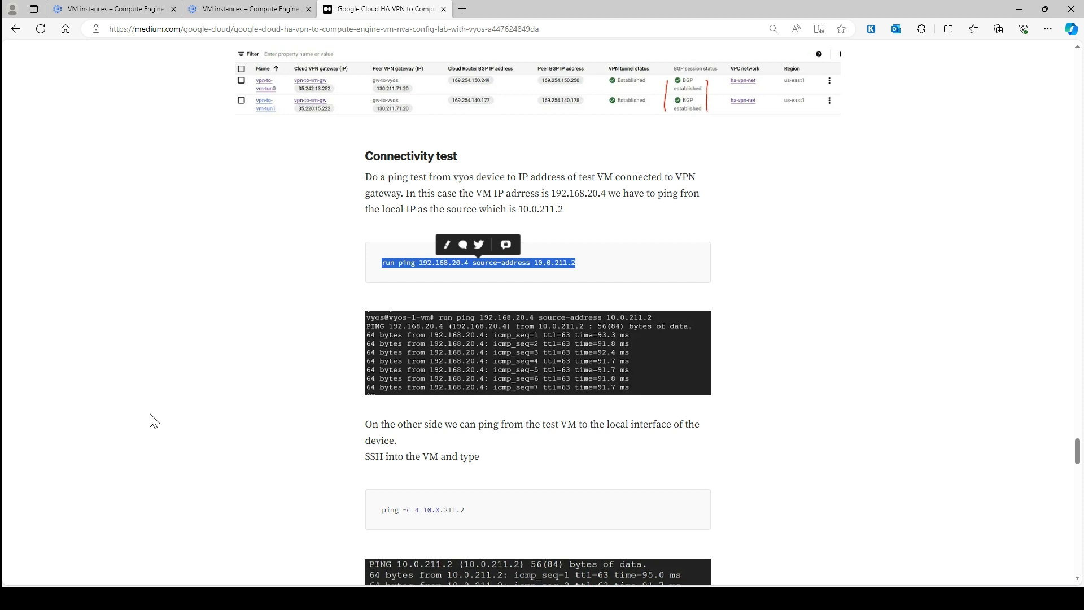
key(alt+Tab)
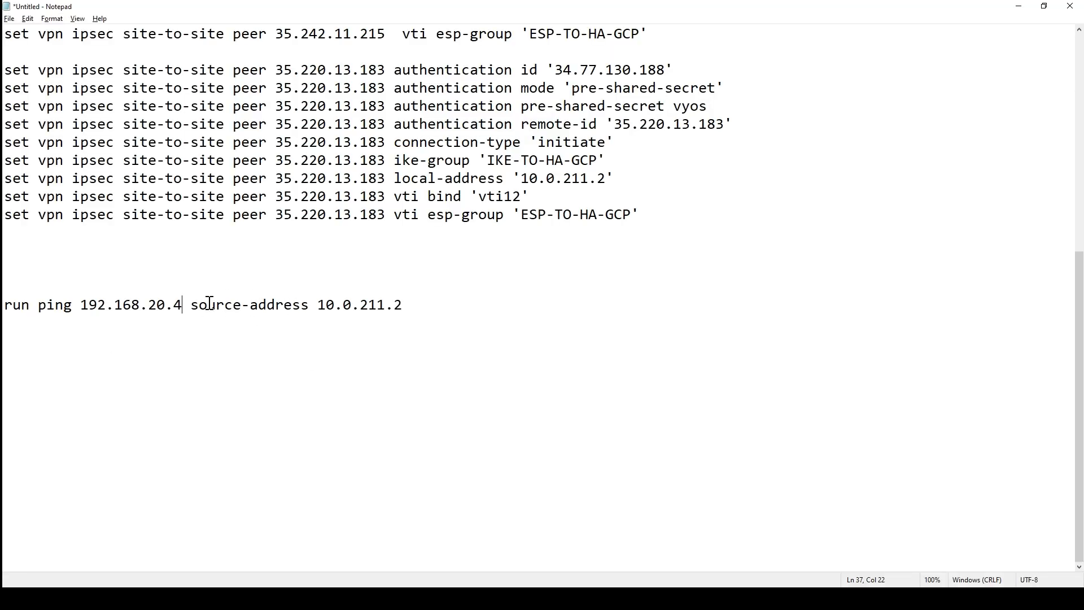
key(BackSpace)
text(2)
scroll(290, 316, up, 7)
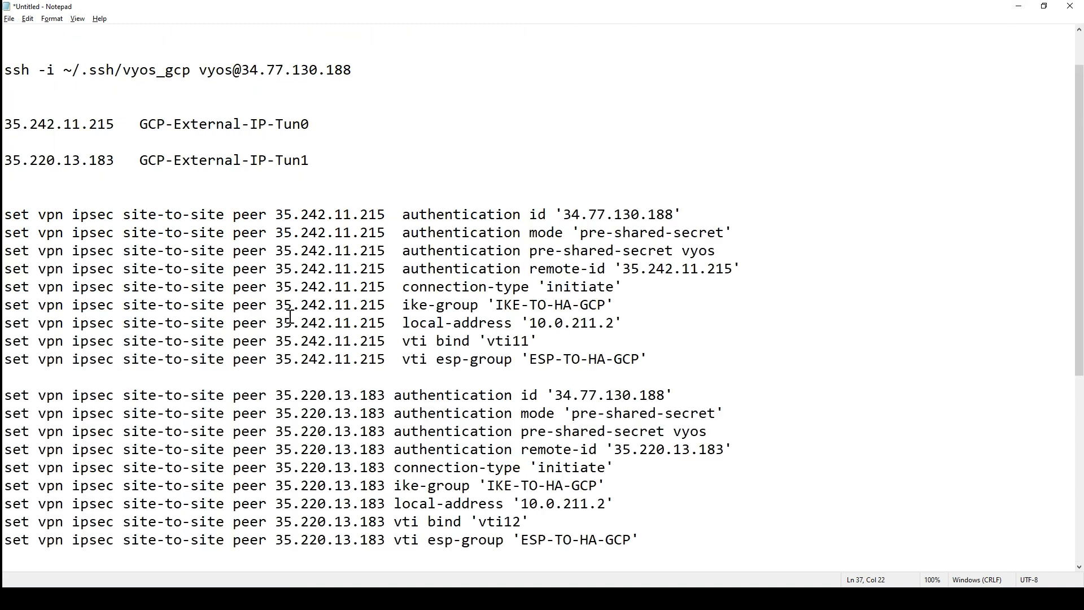
drag(210, 34, 124, 32)
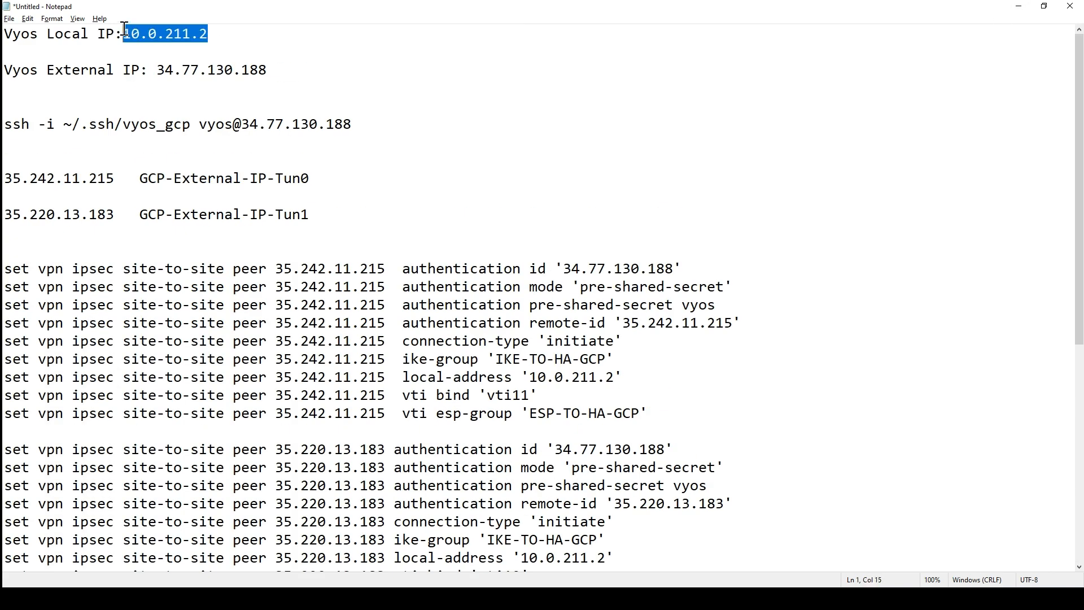
Copy "run ping 192.168.20.2 source-address 10.0.211.2" from Notepad, run it in the VyOS session, and stop the ping after several replies.
scroll(707, 273, down, 7)
drag(404, 305, 4, 305)
key(ctrl+c)
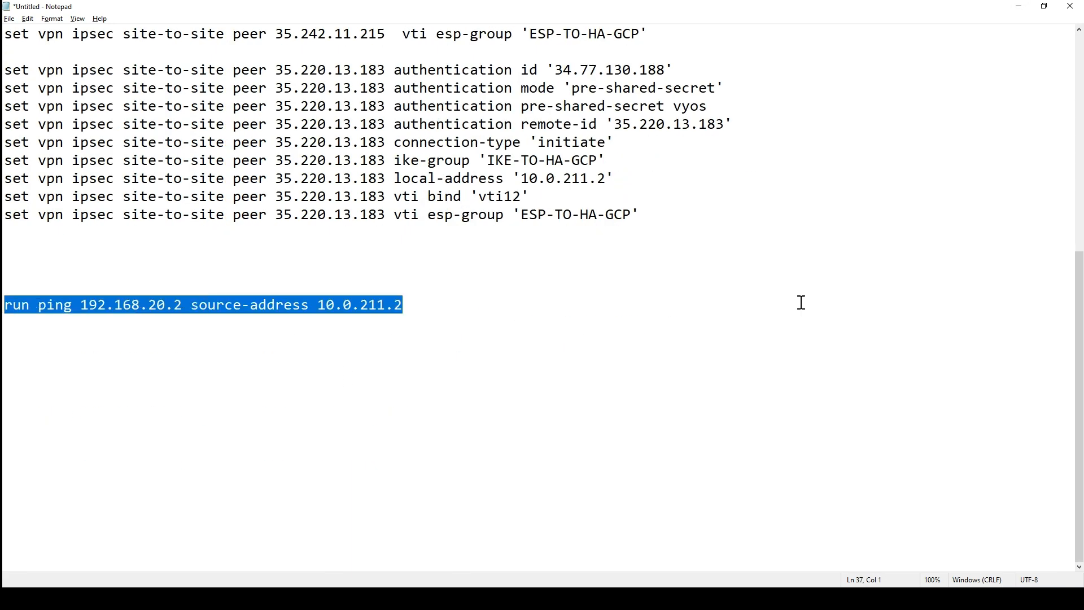
click(1020, 6)
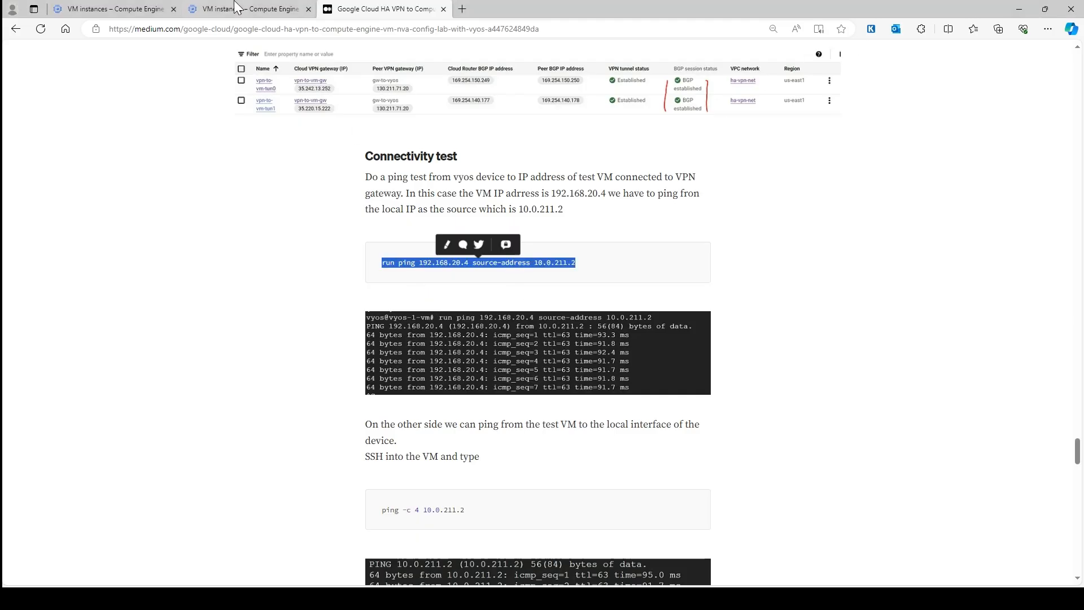
click(116, 8)
key(ctrl+v)
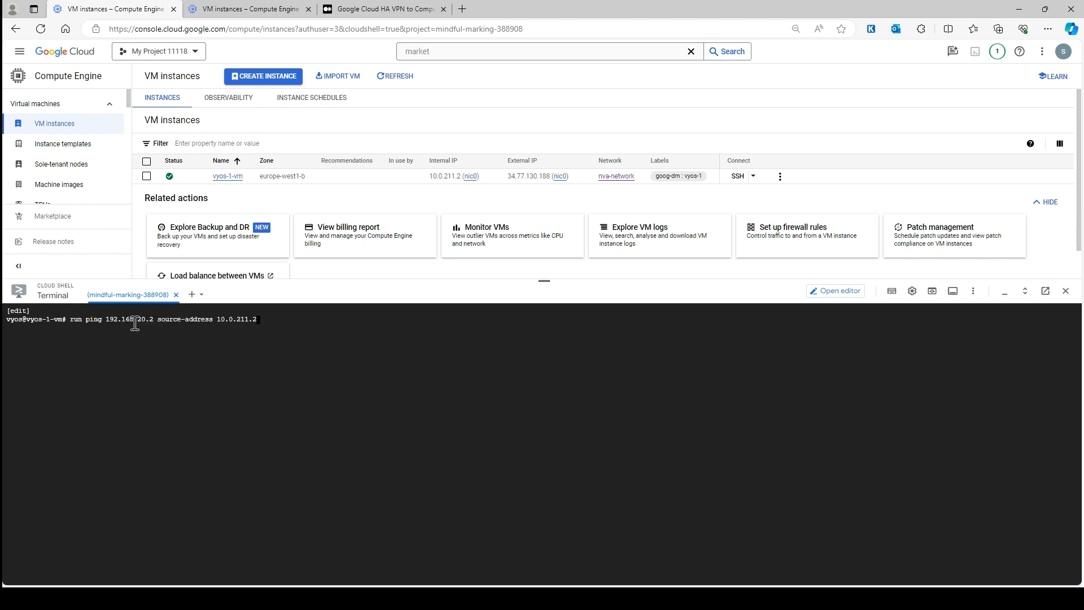
click(249, 11)
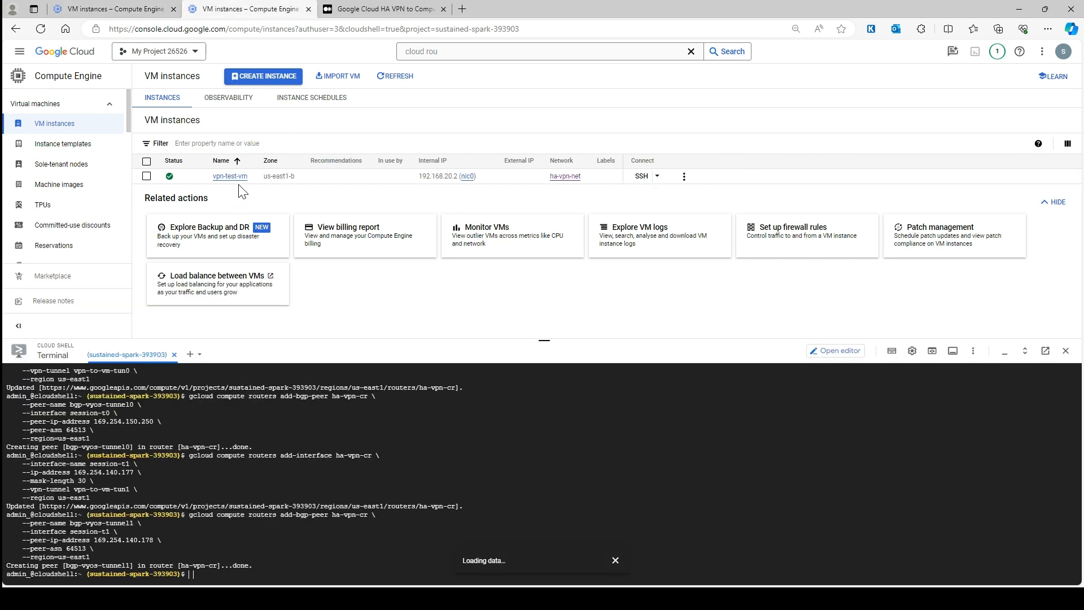
click(135, 12)
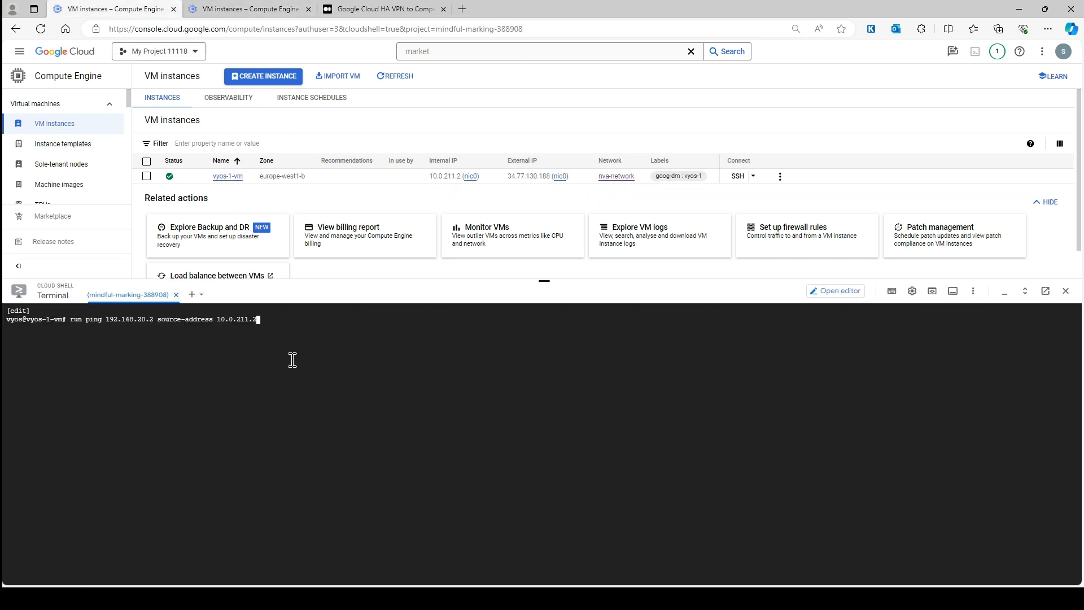
key(Return)
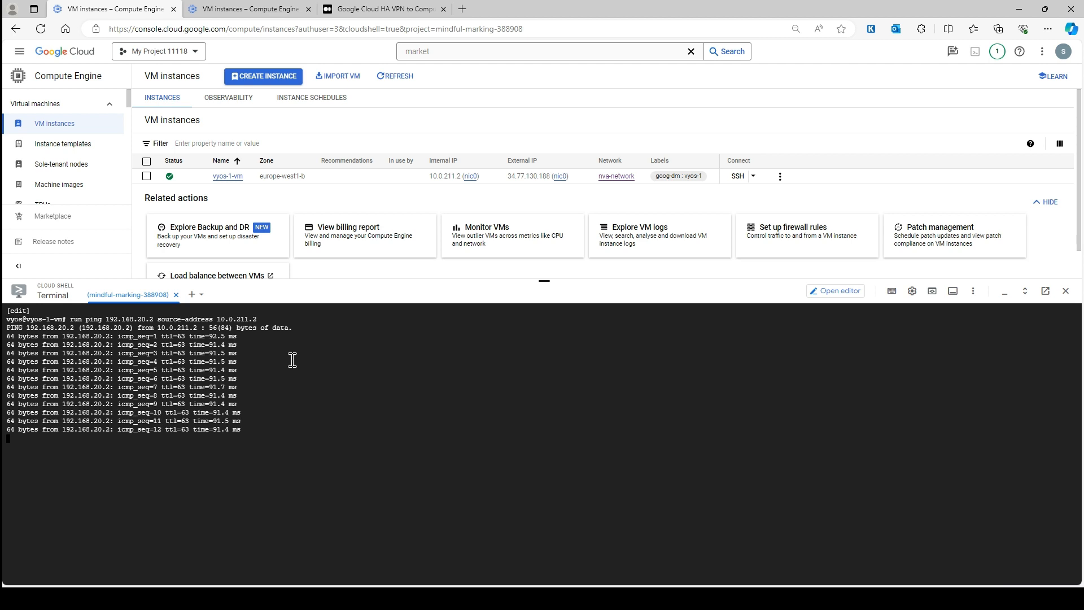
key(ctrl+c)
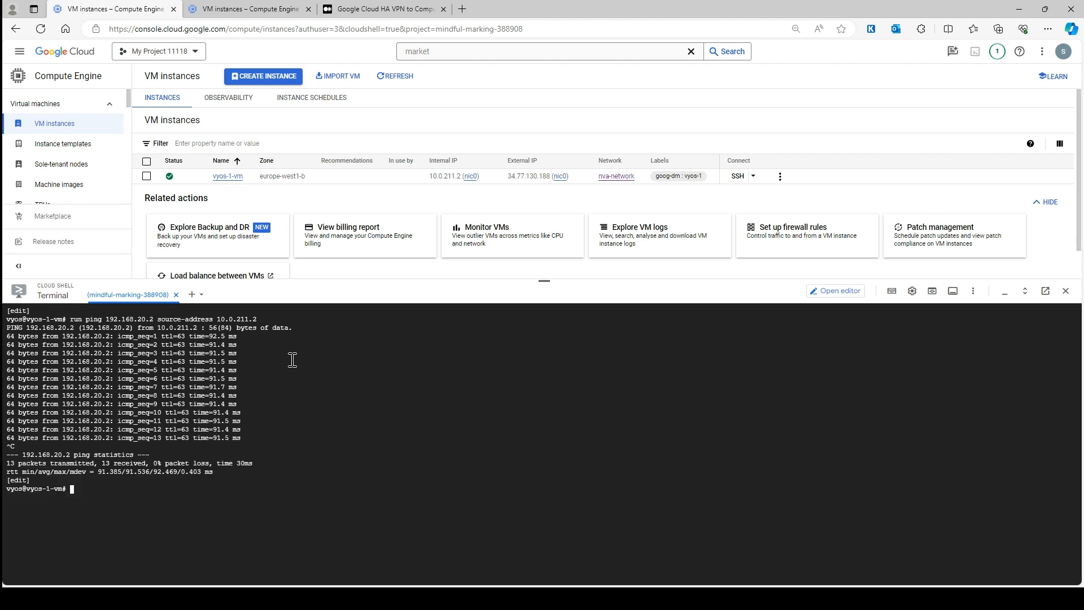
Copy "ping -c 4 10.0.211.2" from the guide and run it in an SSH-in-browser session on vpn-test-vm.
click(344, 17)
scroll(431, 371, down, 2)
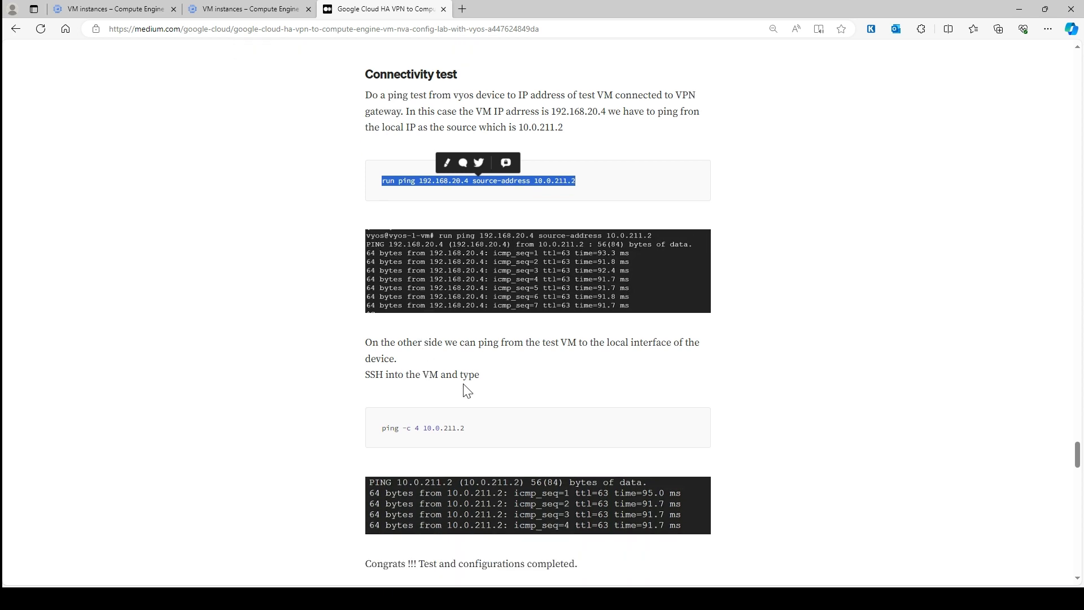
drag(465, 428, 372, 433)
click(249, 9)
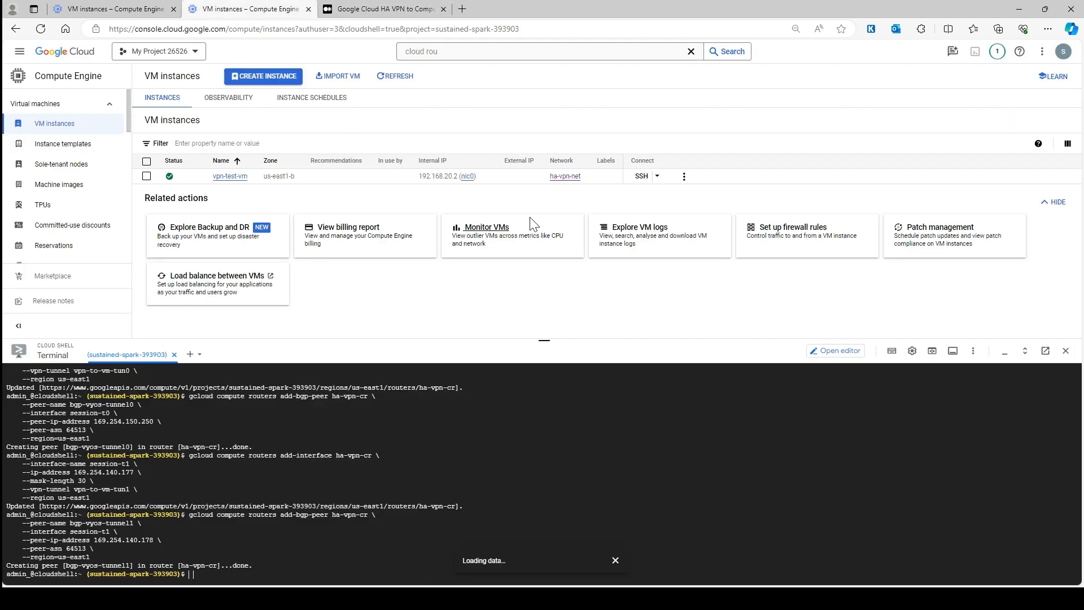
click(640, 176)
drag(386, 188, 900, 97)
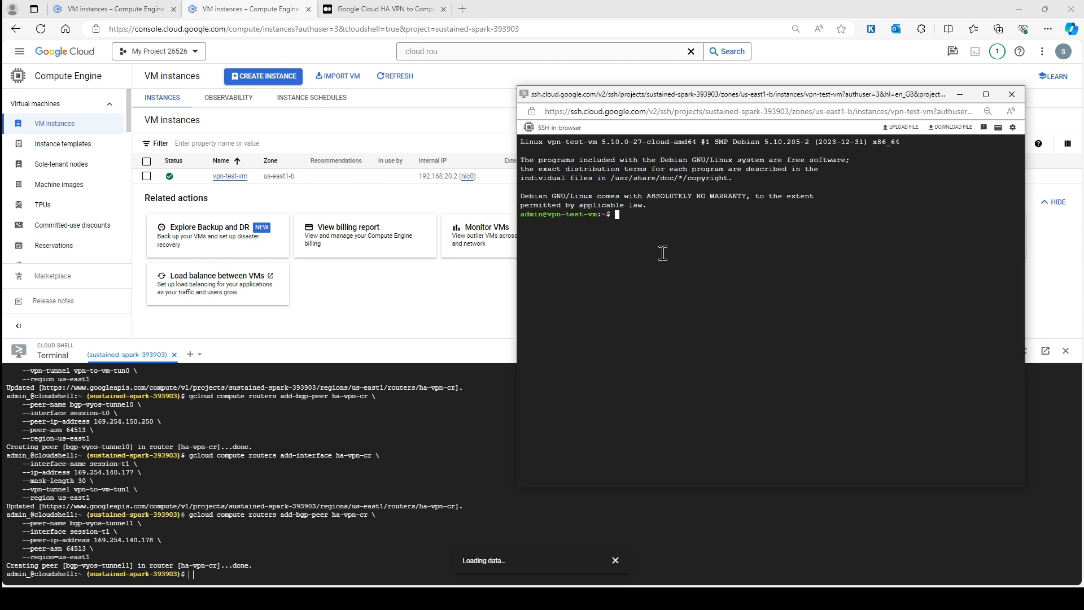
key(ctrl+v)
key(Return)
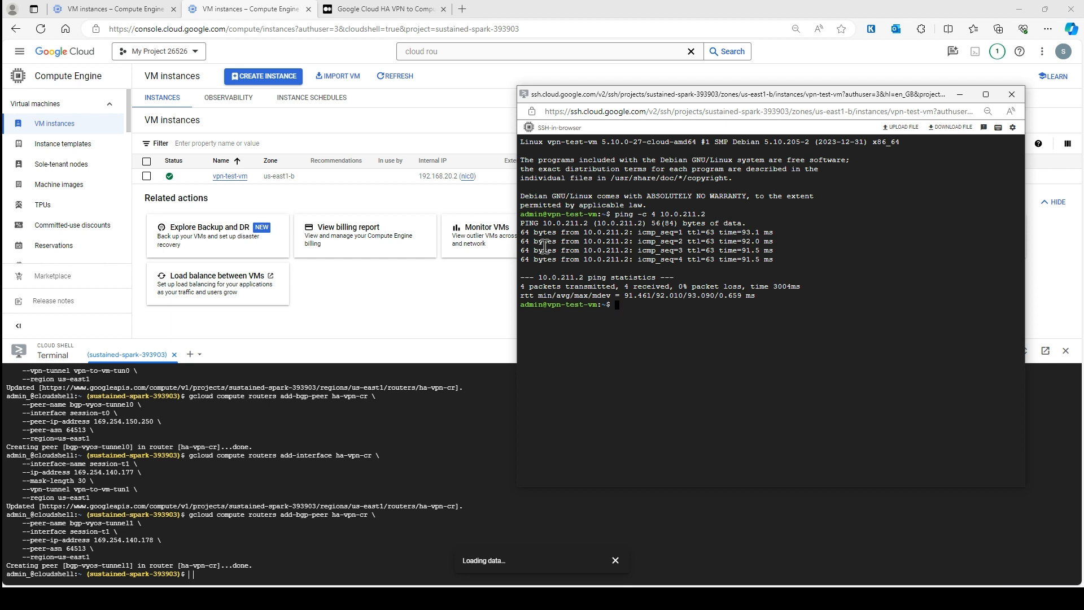
Review the end of the guide for the resources to delete after testing.
click(382, 9)
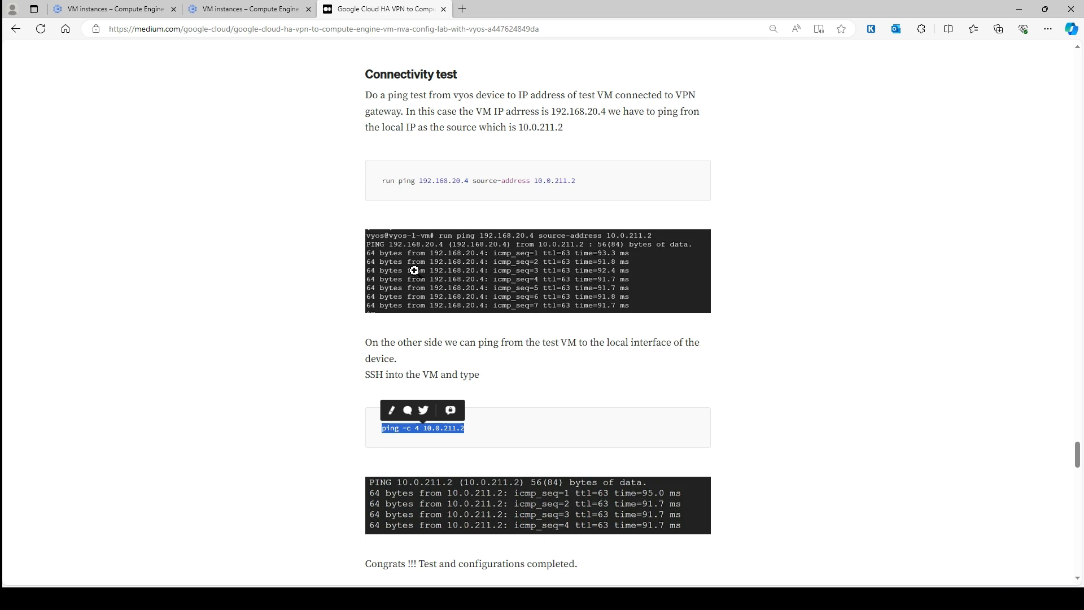
scroll(337, 387, down, 3)
click(337, 386)
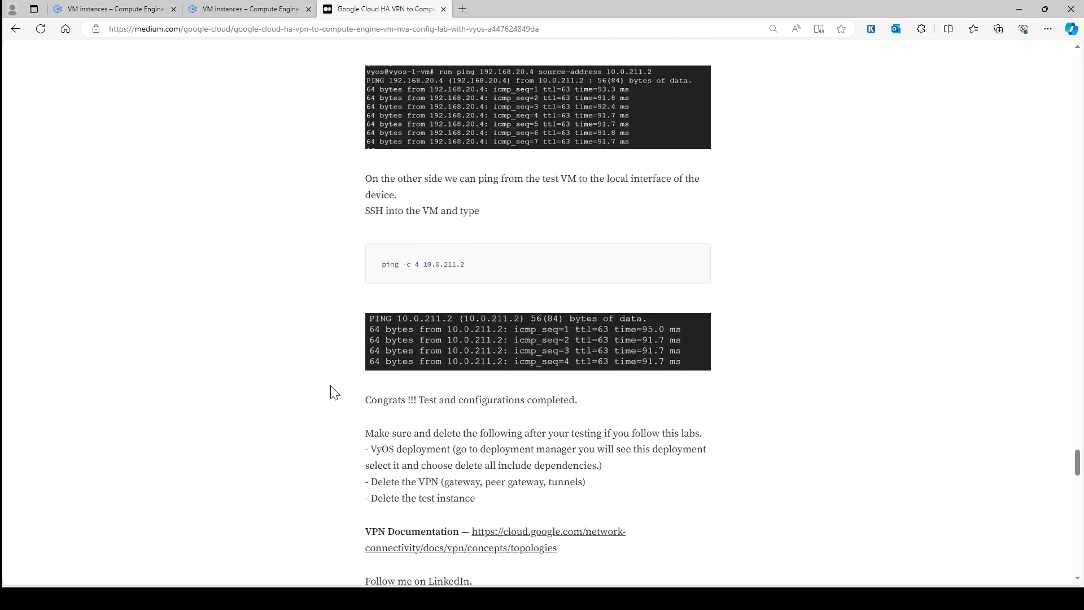
scroll(335, 392, down, 1)
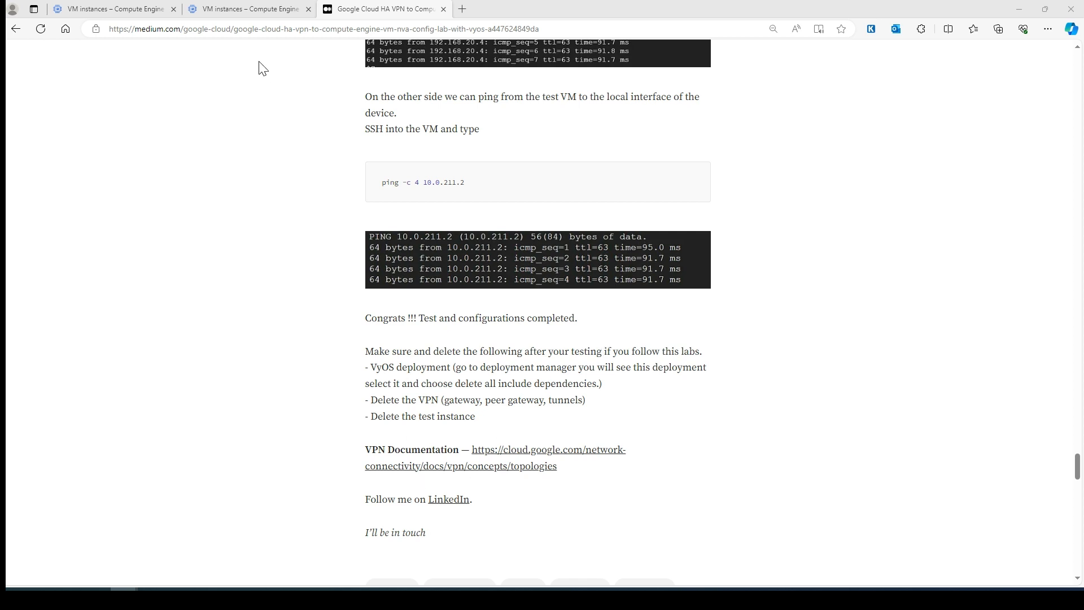
Shrink the Cloud Shell terminal in My Project 11118, search for "deploy", and open Deployment manager.
click(243, 8)
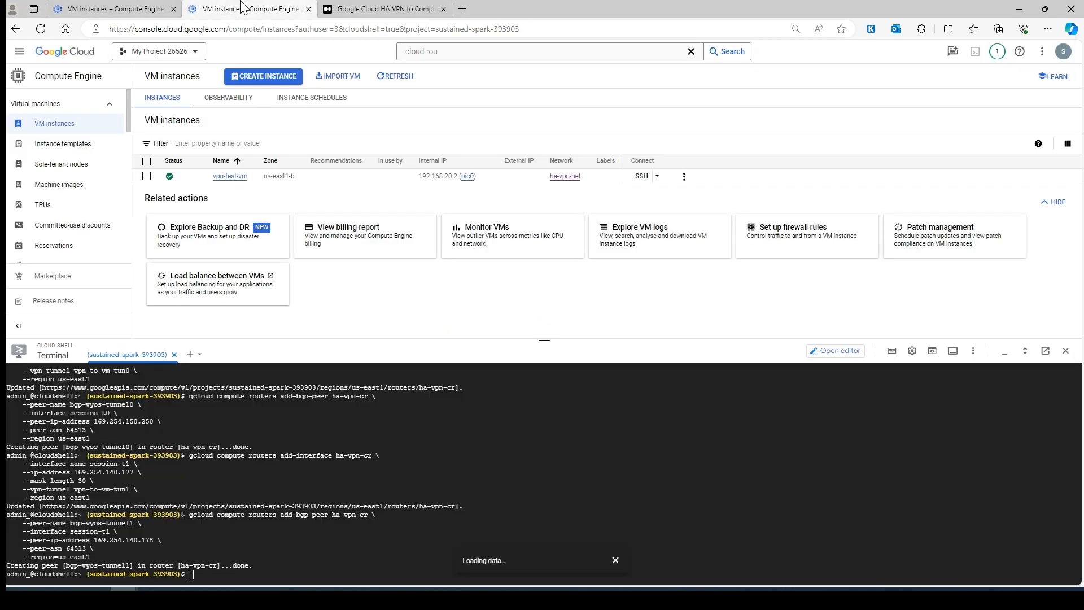
click(101, 10)
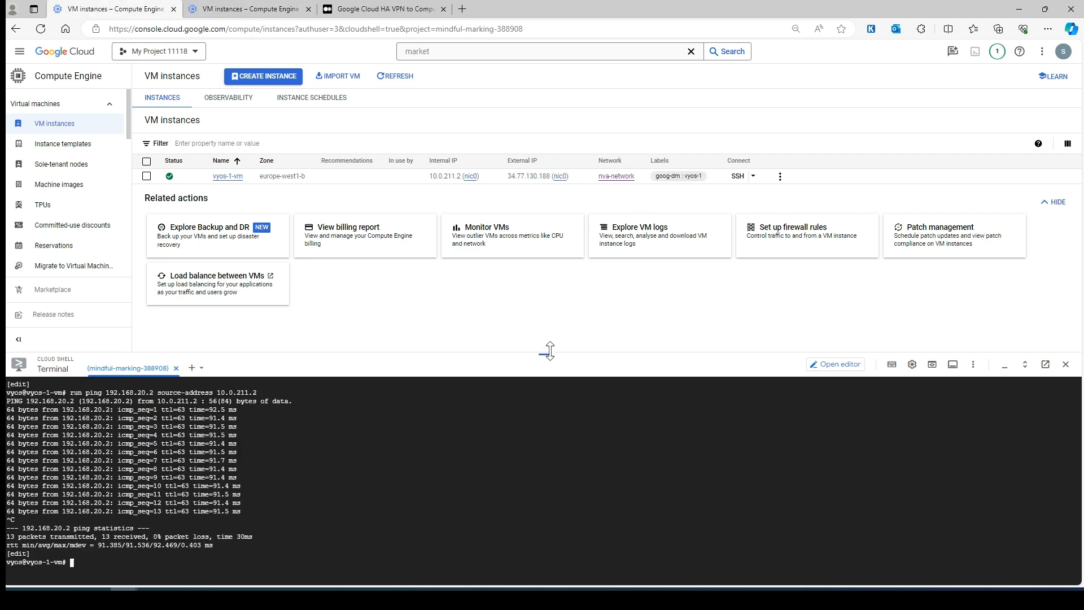
drag(547, 354, 546, 430)
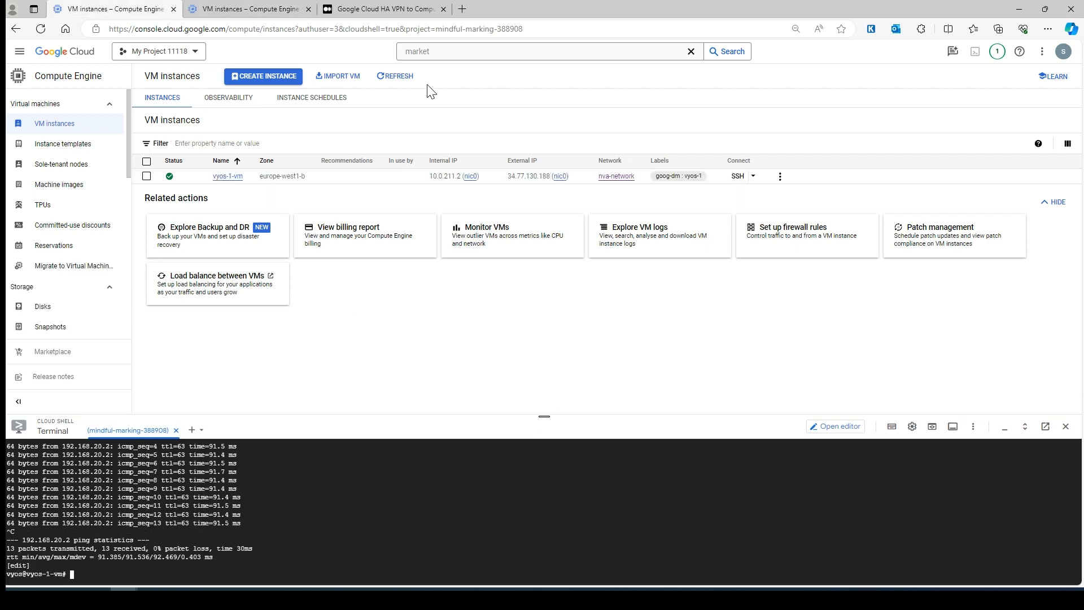
double_click(455, 51)
text(deploy)
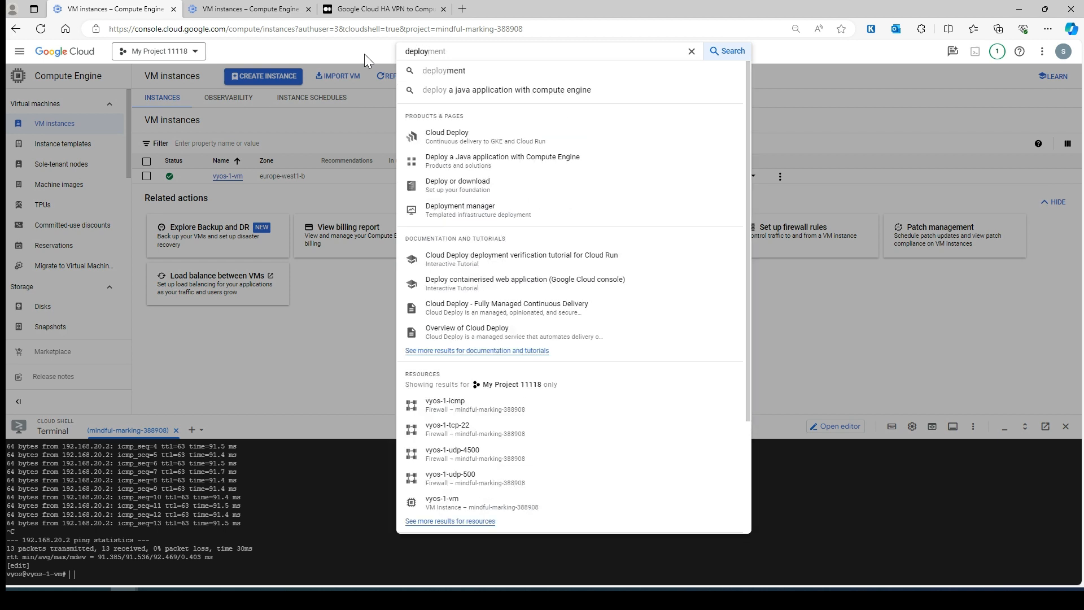
click(490, 210)
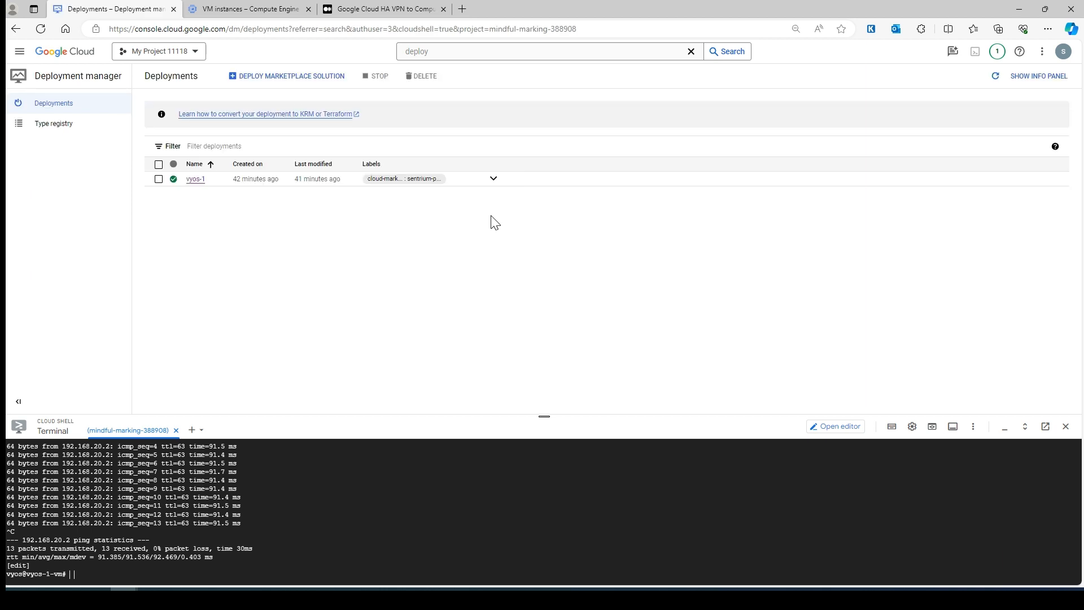
Delete the vyos-1 deployment together with all resources created by it.
click(158, 164)
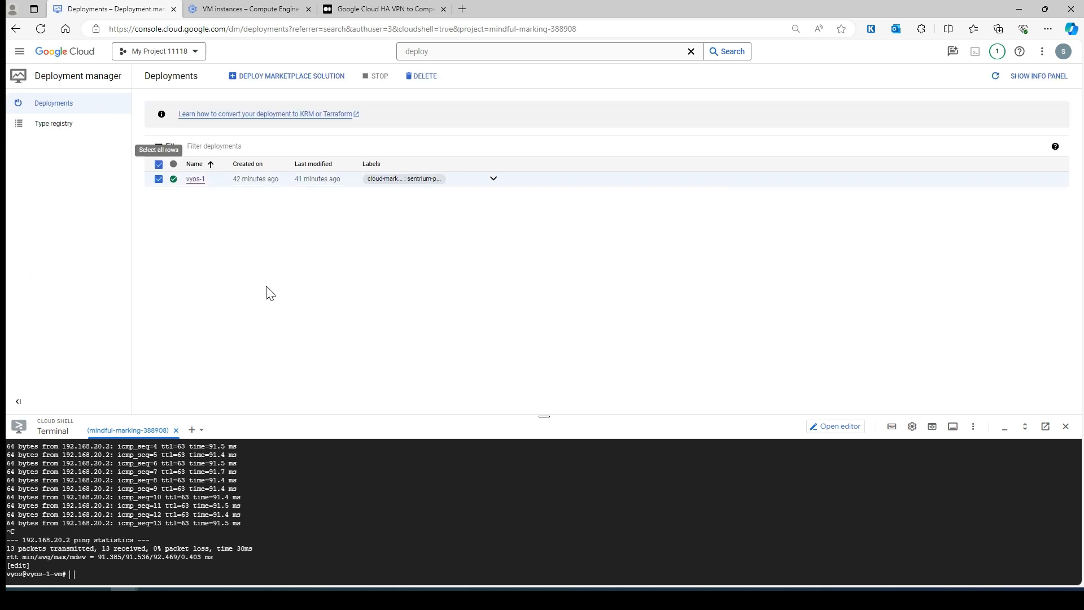
click(431, 73)
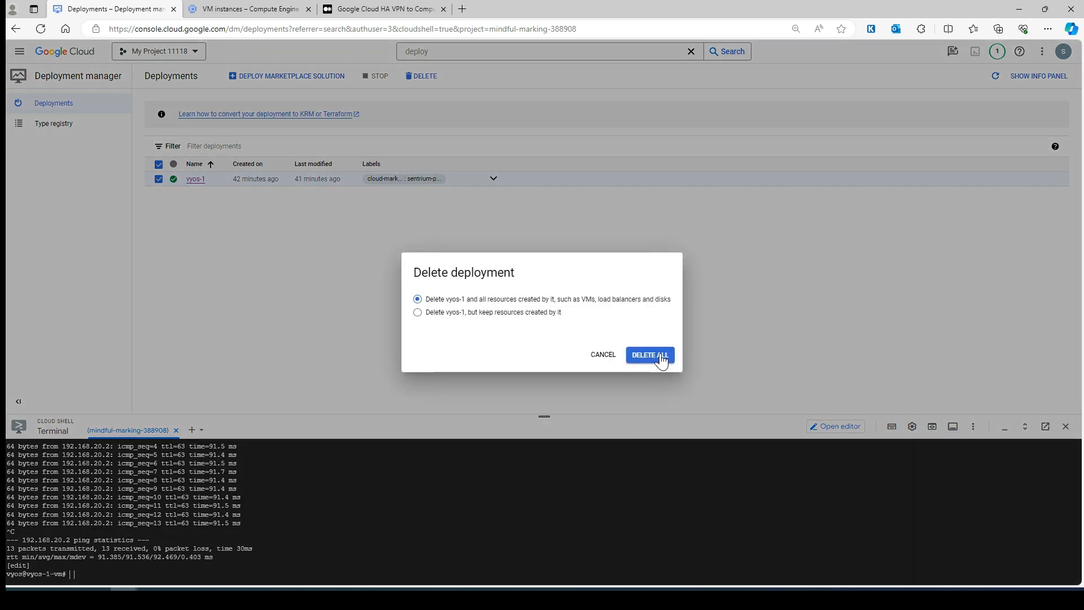
click(661, 357)
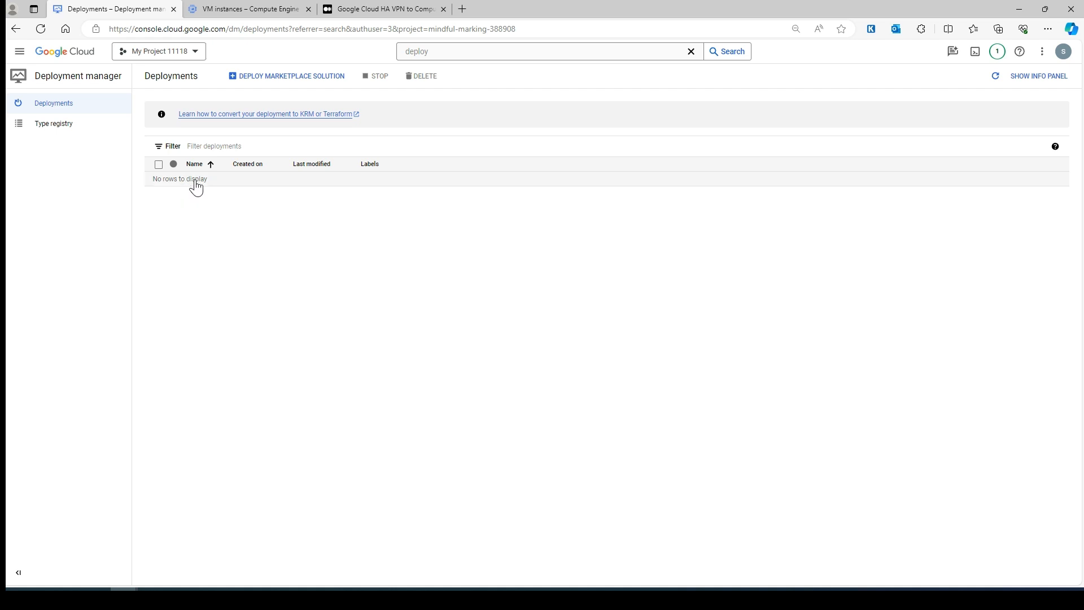
Check the test VM in My Project 26526 and the guide's list of remaining resources to delete.
click(236, 9)
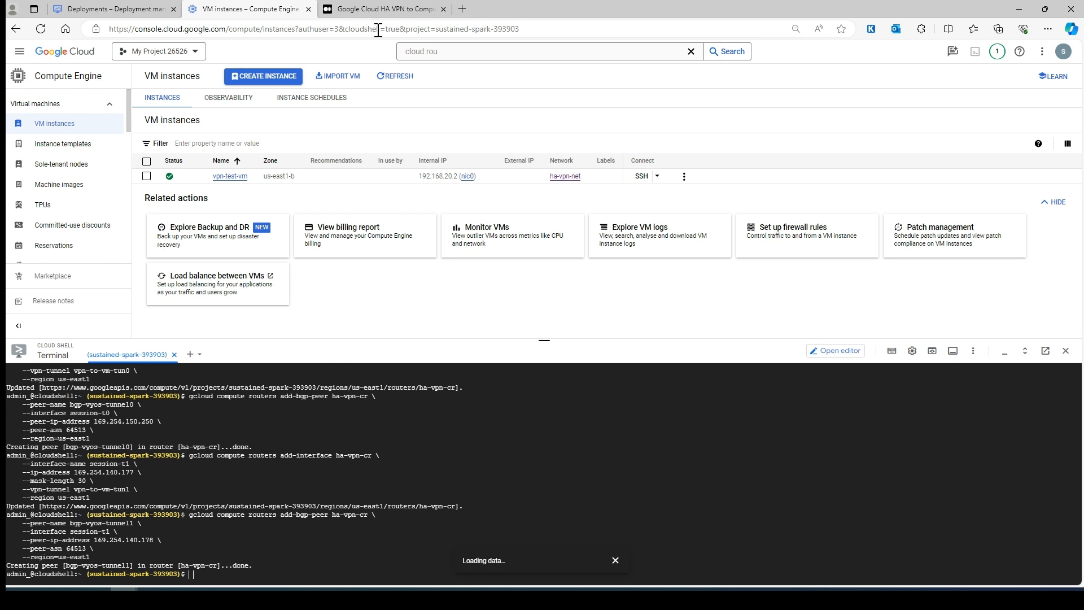
click(390, 9)
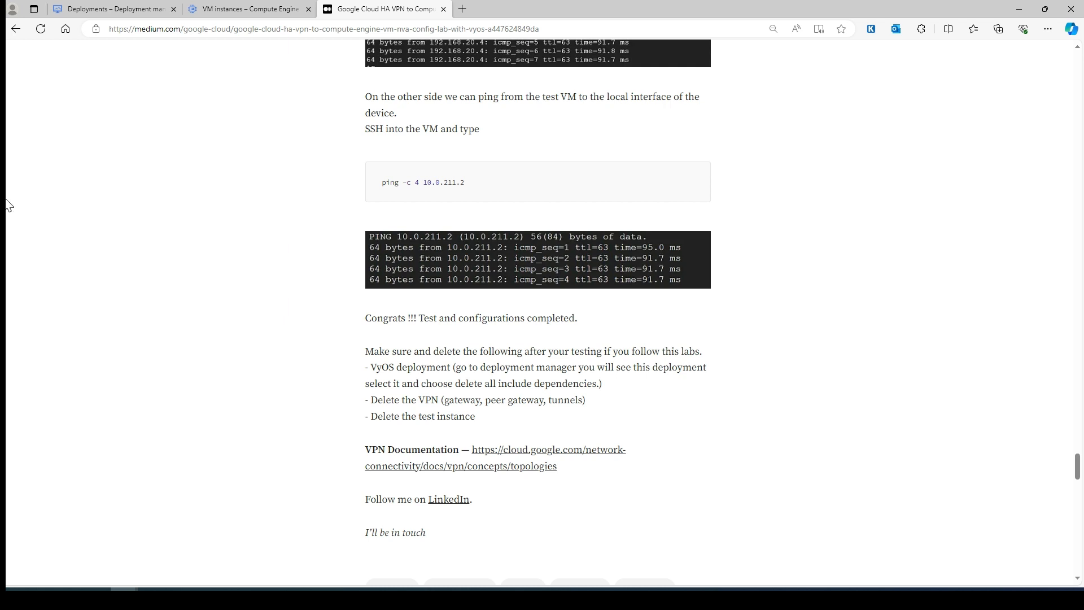
click(208, 599)
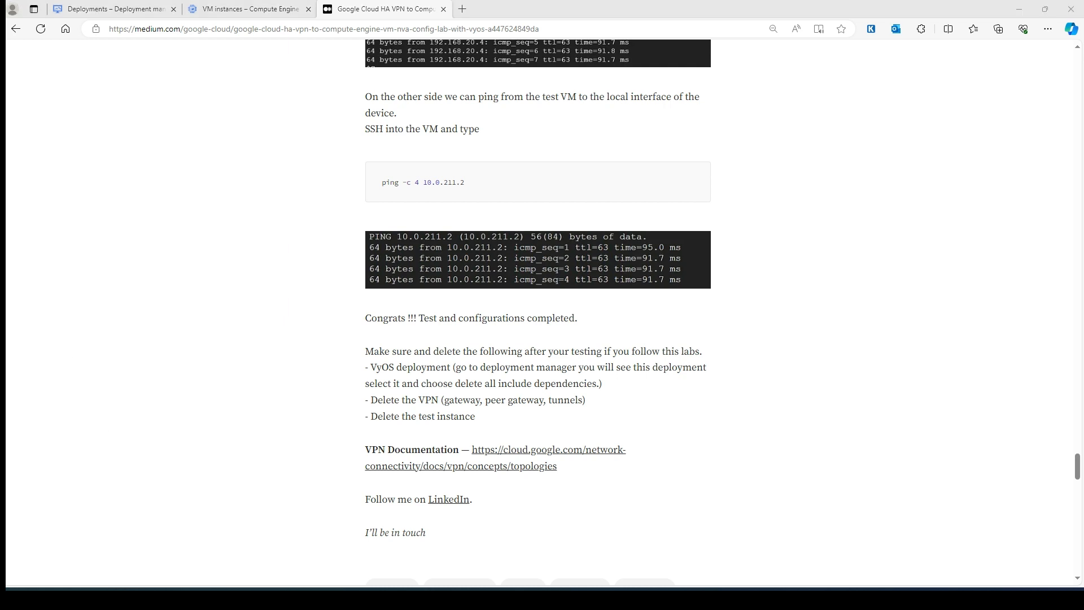